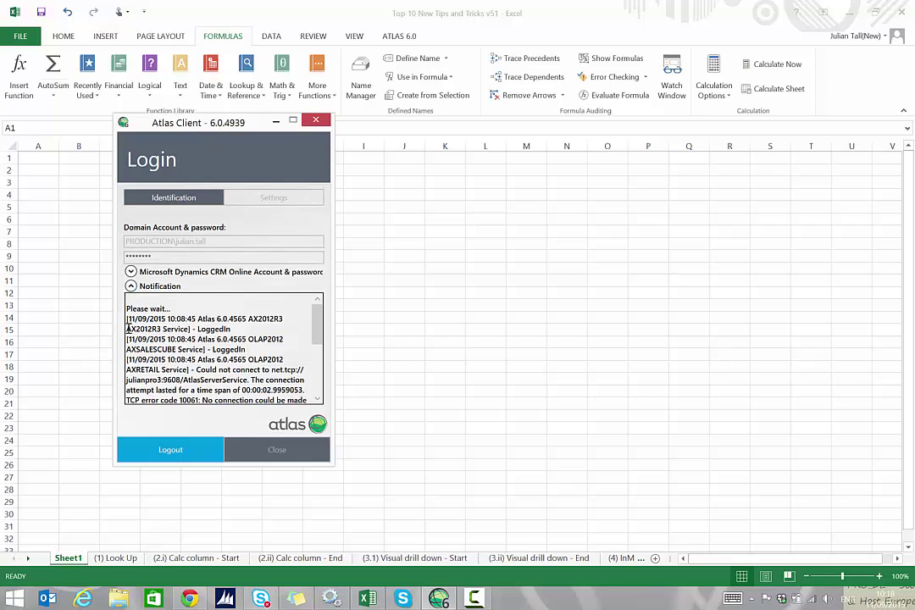
{"action": "double_click", "coordinate": [128, 329]}
{"action": "left_click", "coordinate": [128, 349]}
{"action": "left_click_drag", "start_coordinate": [128, 349], "coordinate": [174, 349]}
{"action": "left_click_drag", "start_coordinate": [128, 369], "coordinate": [270, 370]}
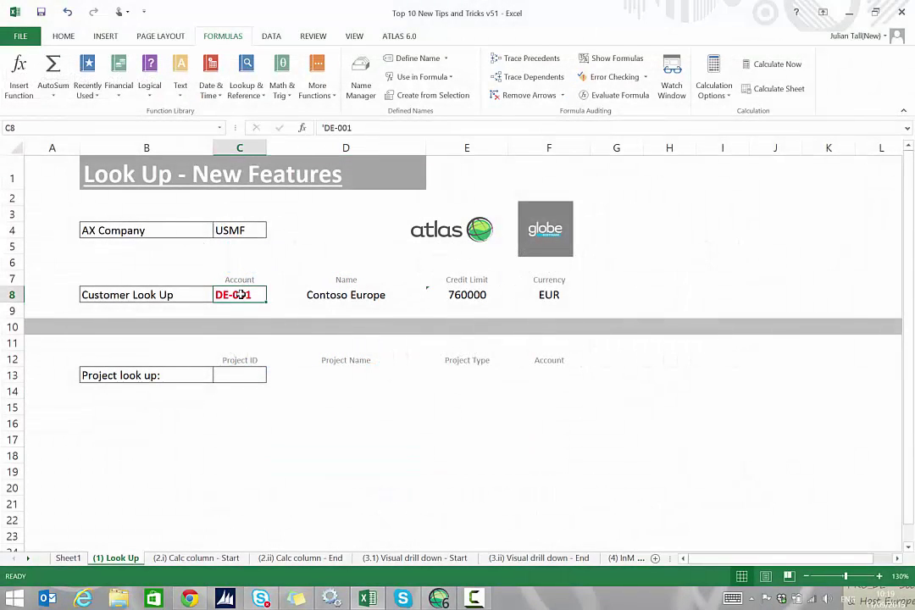
Switch the customer lookup to Contoso Retail San Diego, Contoso Retail Los Angeles, and back to Contoso Europe
{"action": "double_click", "coordinate": [241, 295]}
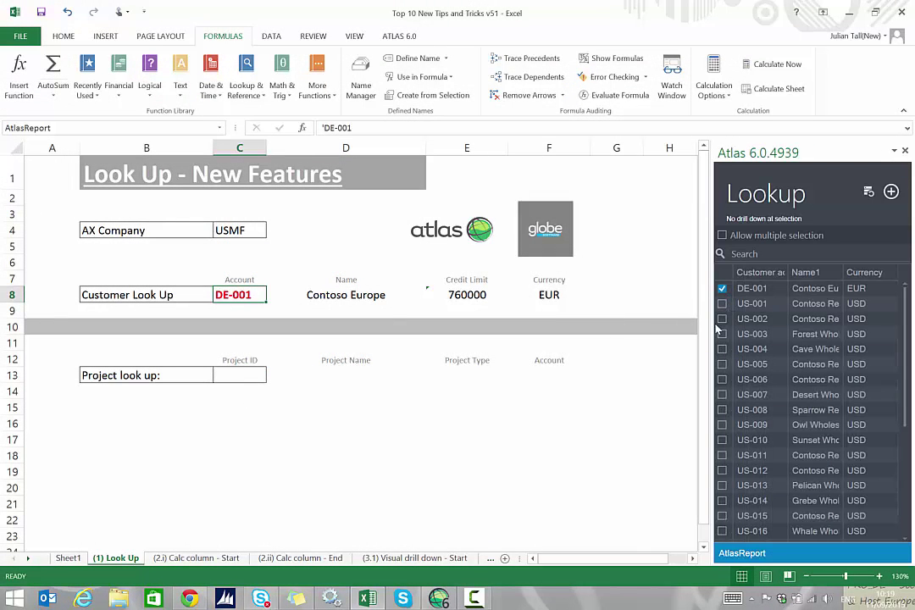
{"action": "left_click_drag", "start_coordinate": [711, 356], "coordinate": [635, 406]}
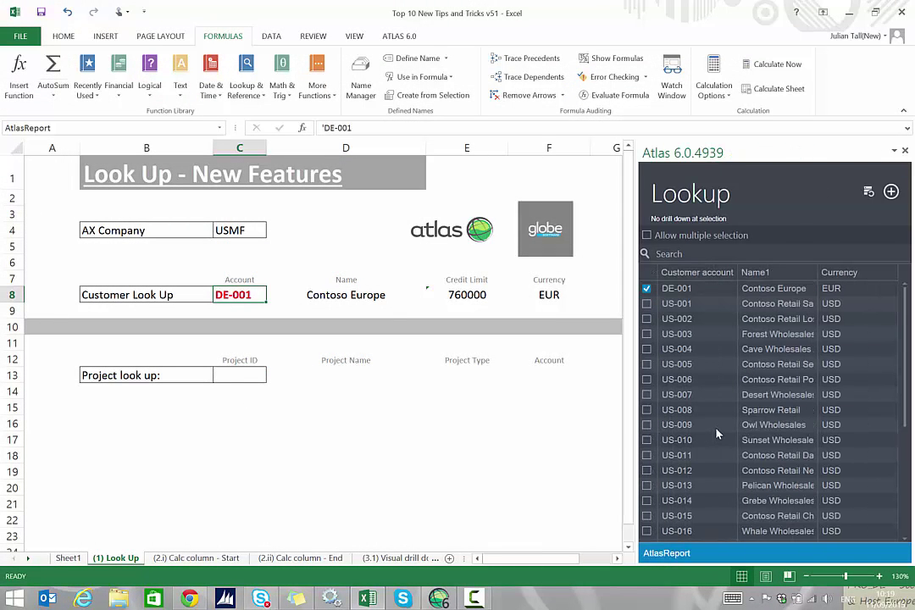
{"action": "left_click", "coordinate": [647, 305]}
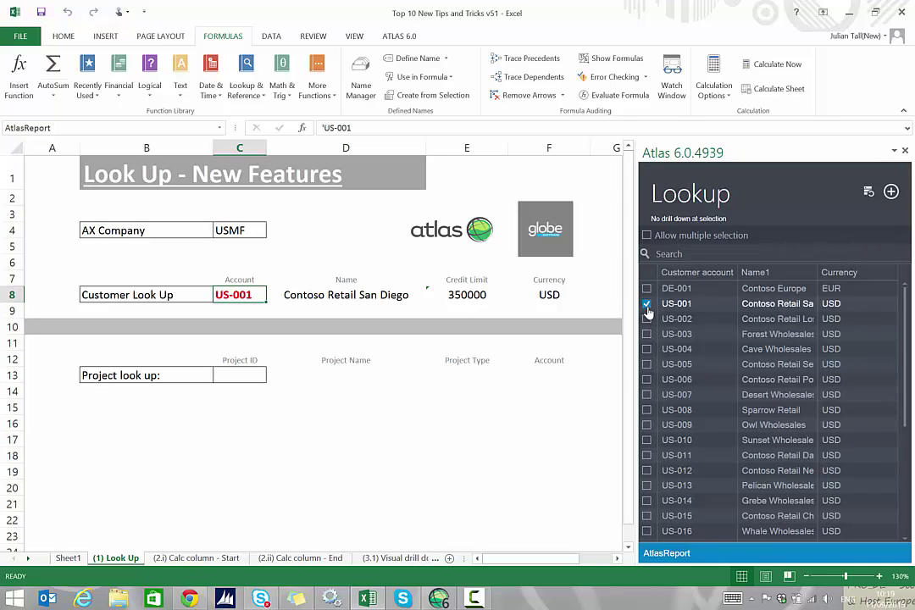
{"action": "left_click", "coordinate": [647, 319]}
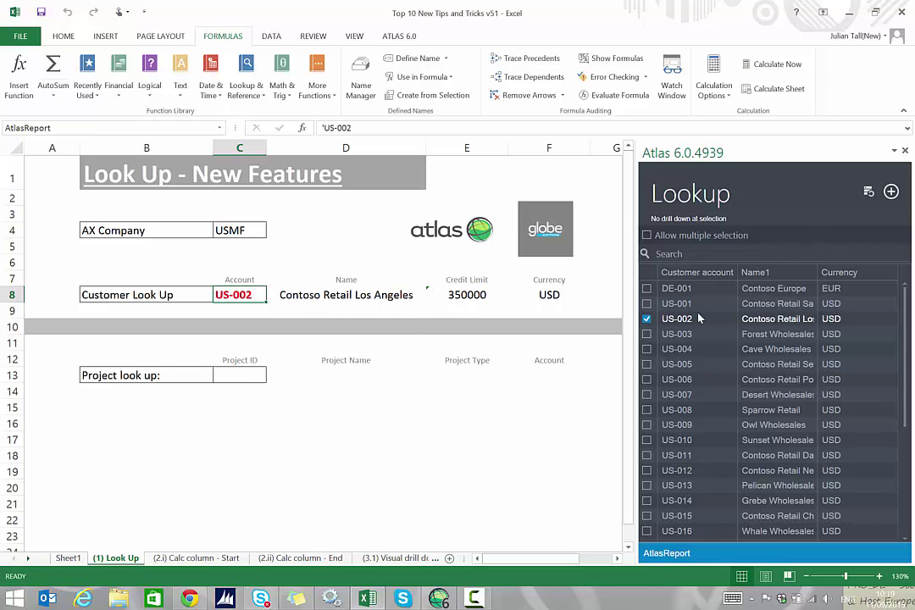
{"action": "left_click", "coordinate": [646, 288]}
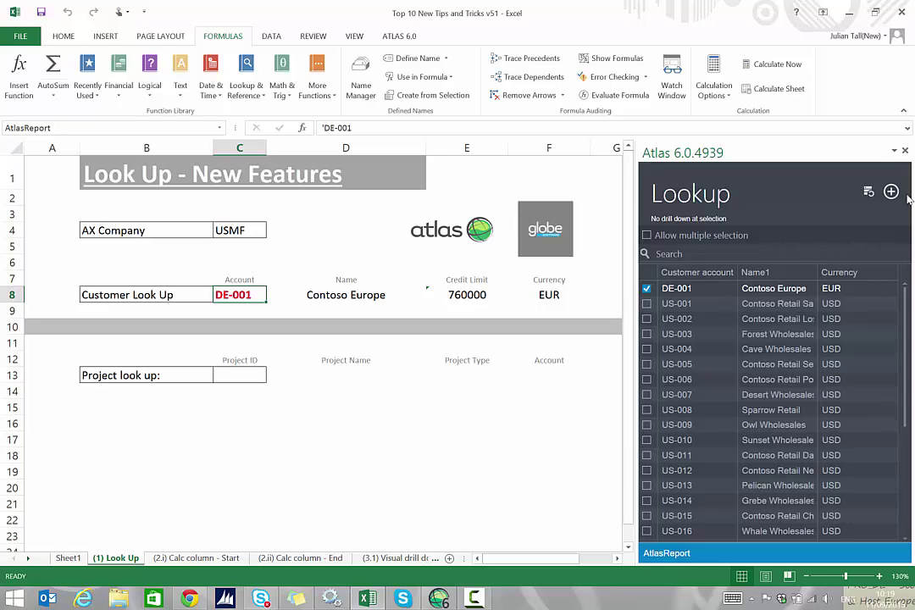
{"action": "left_click", "coordinate": [905, 150]}
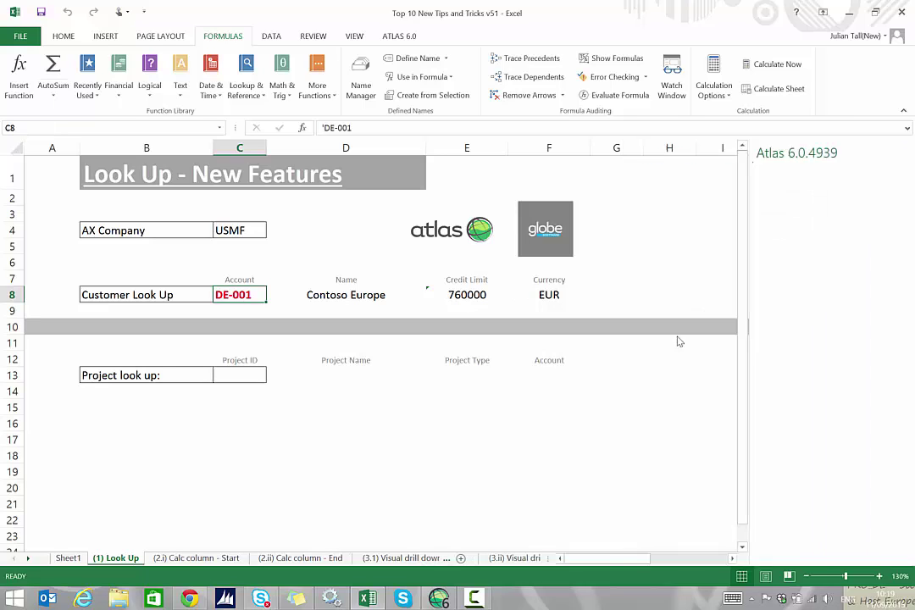
Start a new Atlas lookup element for the Project ID cell C13 with AX2012R3 as its data source
{"action": "left_click", "coordinate": [246, 372]}
{"action": "left_click", "coordinate": [399, 36]}
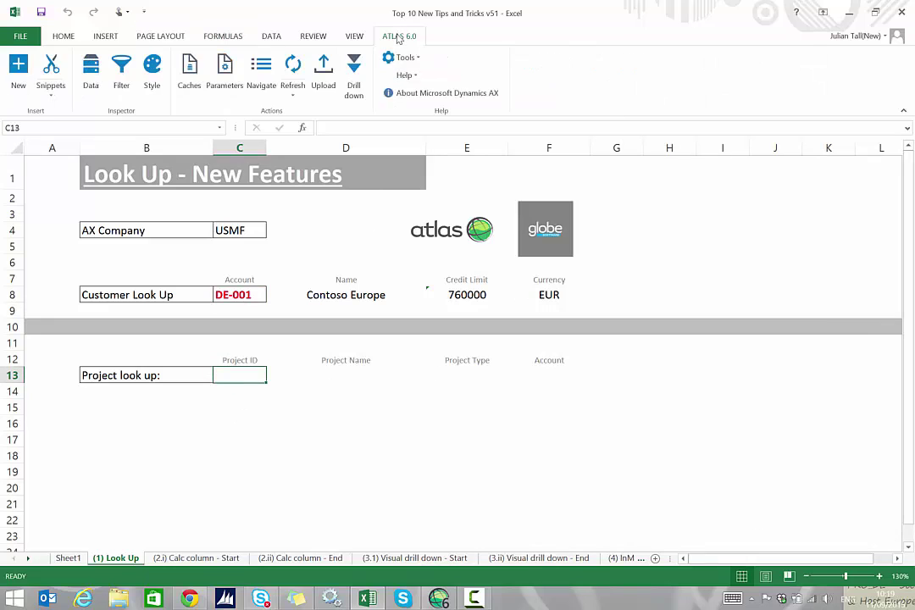
{"action": "left_click", "coordinate": [17, 75]}
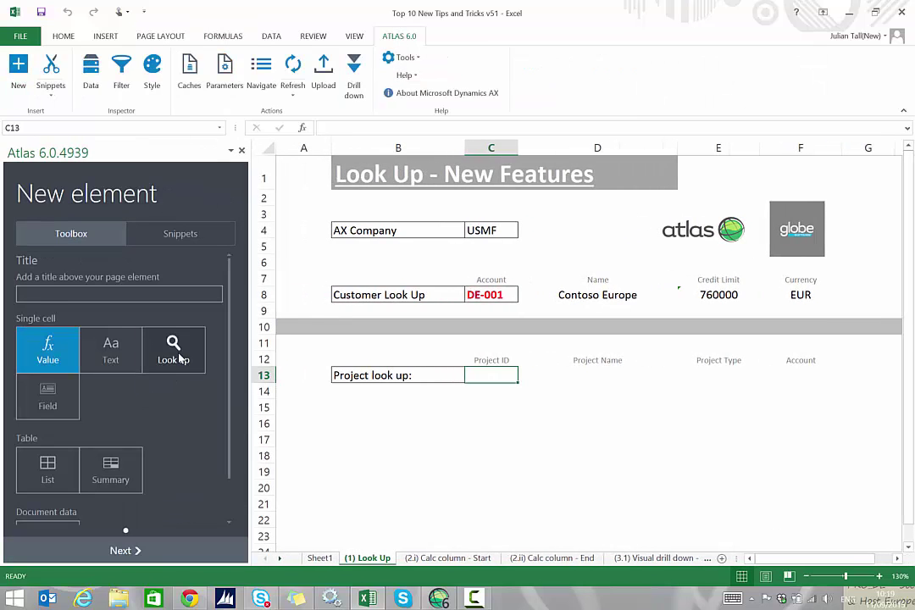
{"action": "double_click", "coordinate": [180, 359]}
{"action": "double_click", "coordinate": [78, 217]}
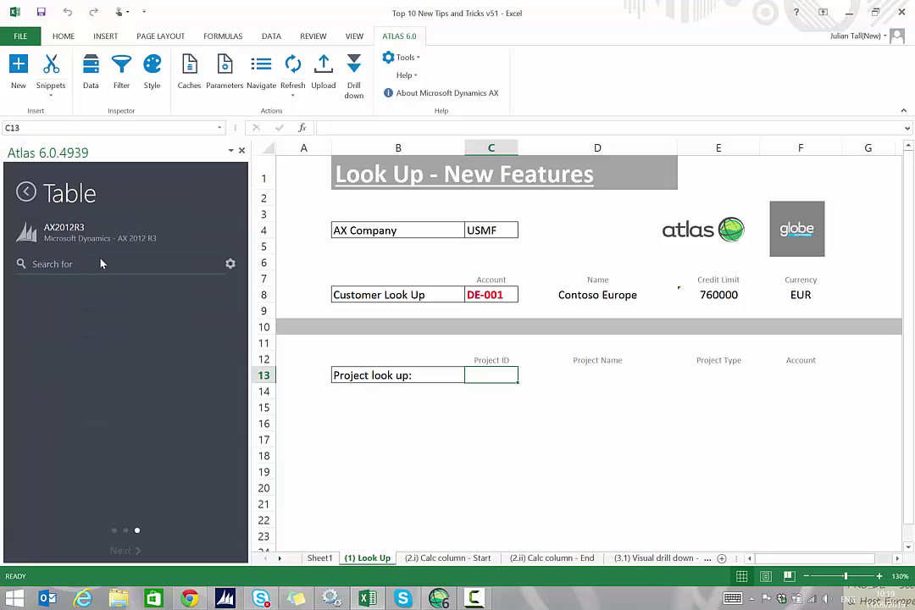
Find ProjTable among all AX2012R3 tables and set it as the lookup's source table
{"action": "left_click", "coordinate": [229, 264]}
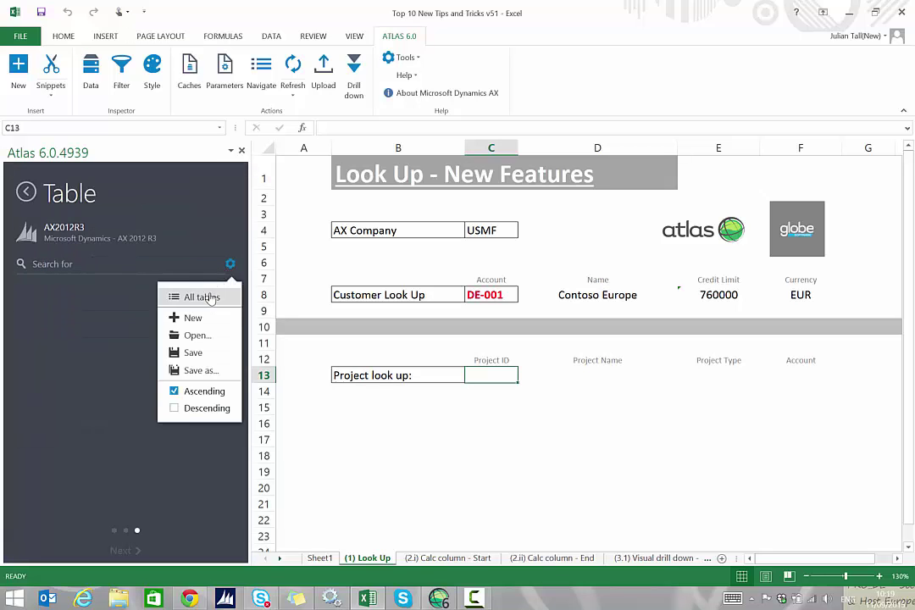
{"action": "left_click", "coordinate": [200, 294]}
{"action": "left_click", "coordinate": [107, 312]}
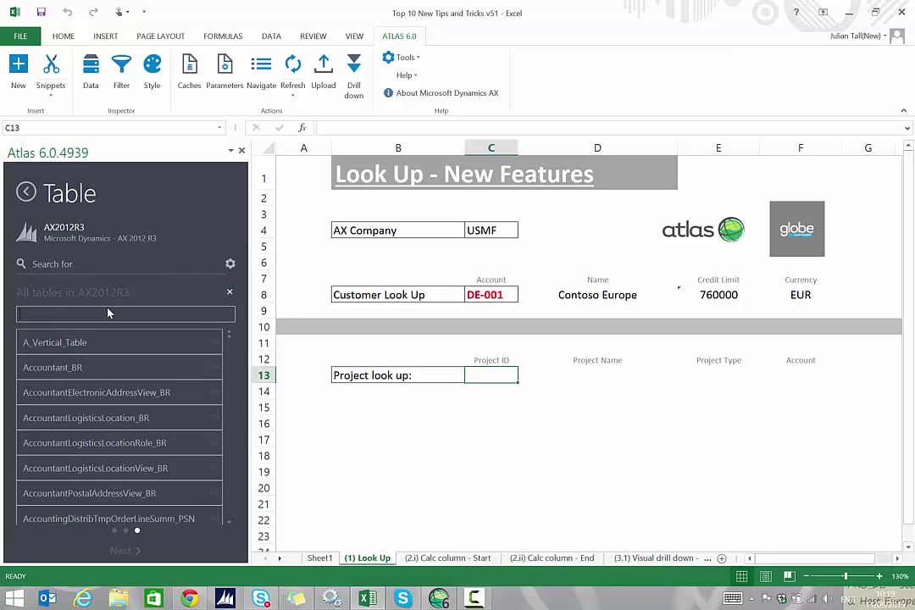
{"action": "type", "text": "proj"}
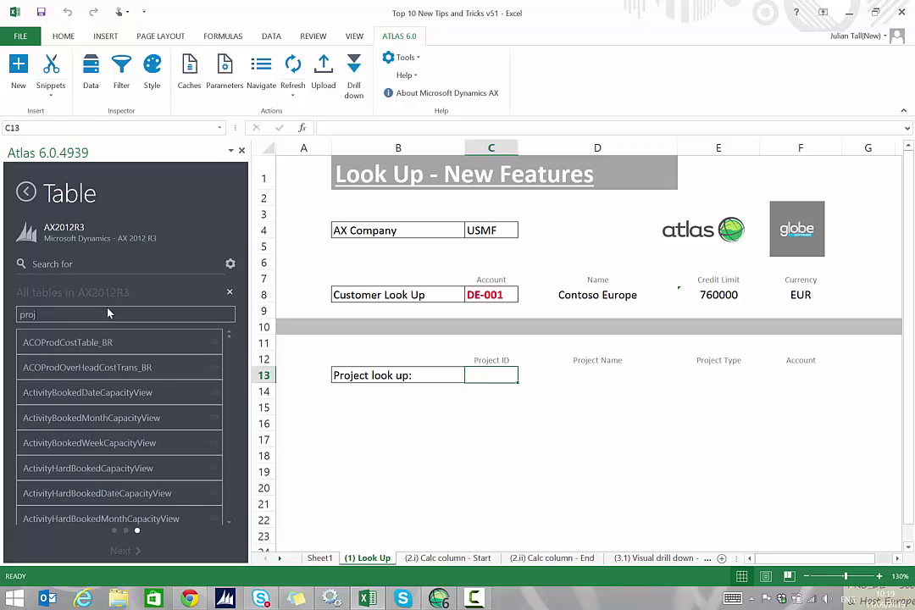
{"action": "type", "text": "table"}
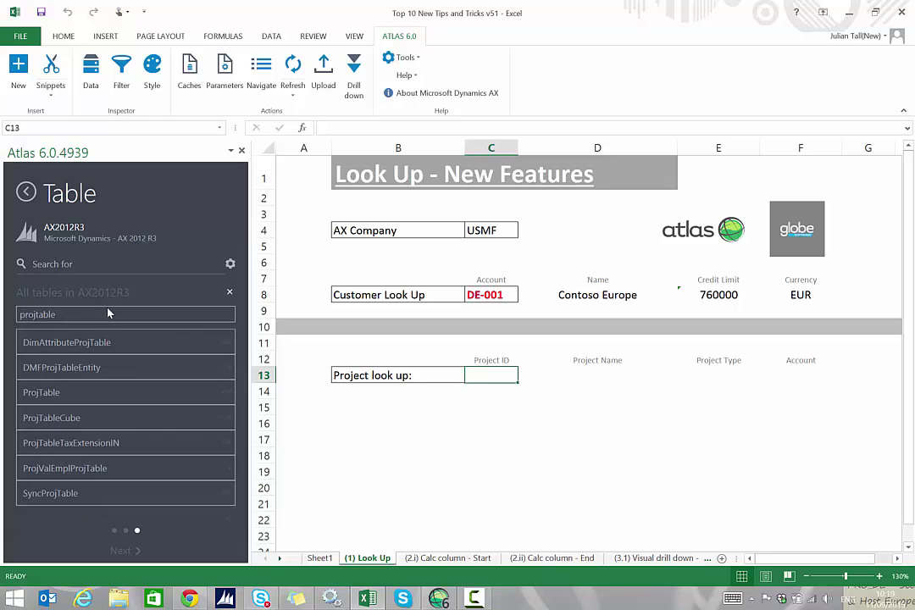
{"action": "left_click", "coordinate": [58, 392]}
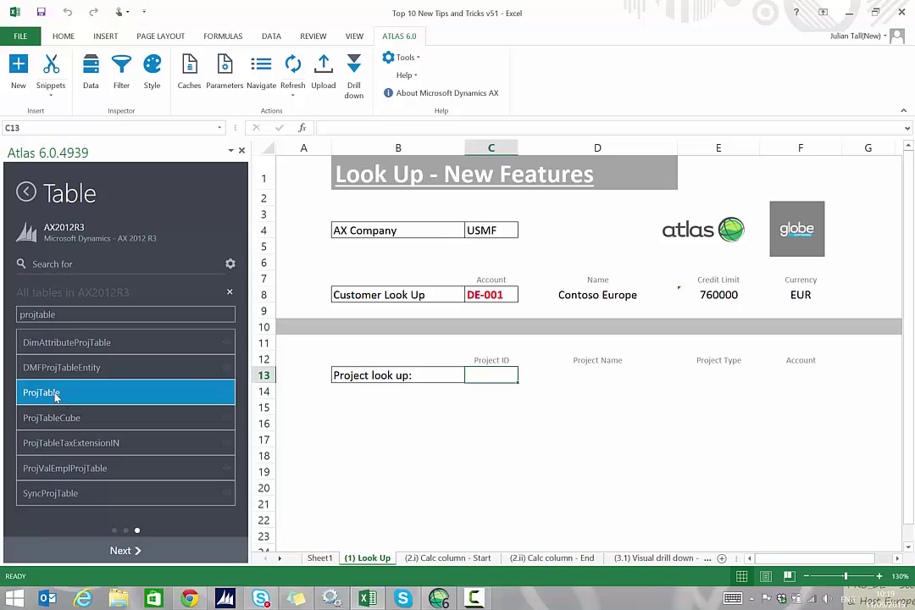
{"action": "left_click", "coordinate": [128, 551]}
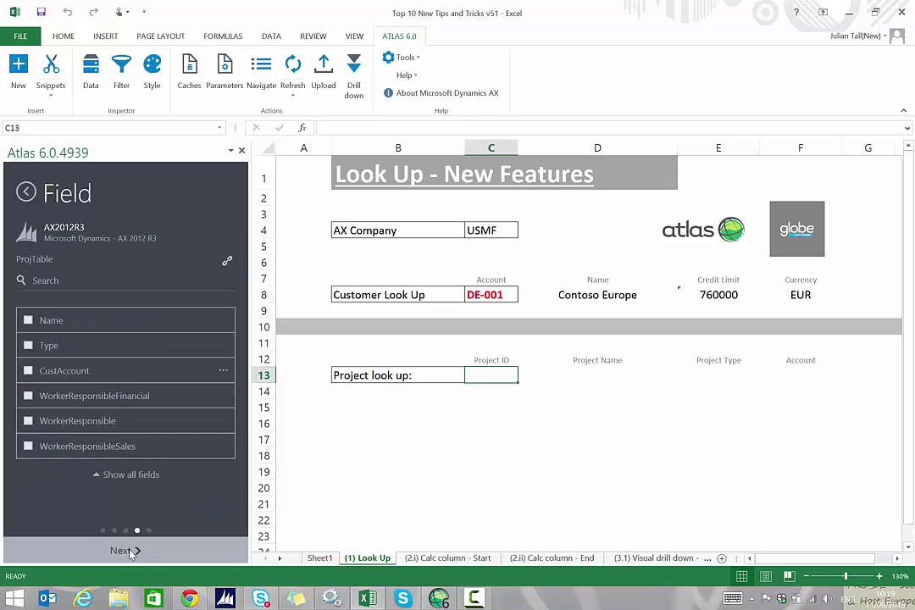
Add the ProjId, Name, Type and CustAccount fields to the project lookup
{"action": "left_click", "coordinate": [54, 280]}
{"action": "type", "text": "projig"}
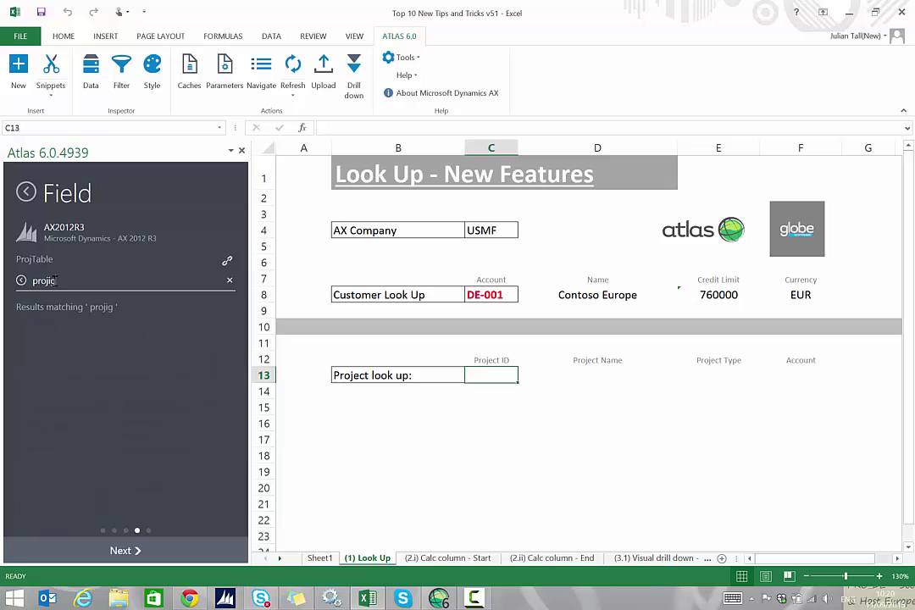
{"action": "key", "text": "BackSpace"}
{"action": "type", "text": "d"}
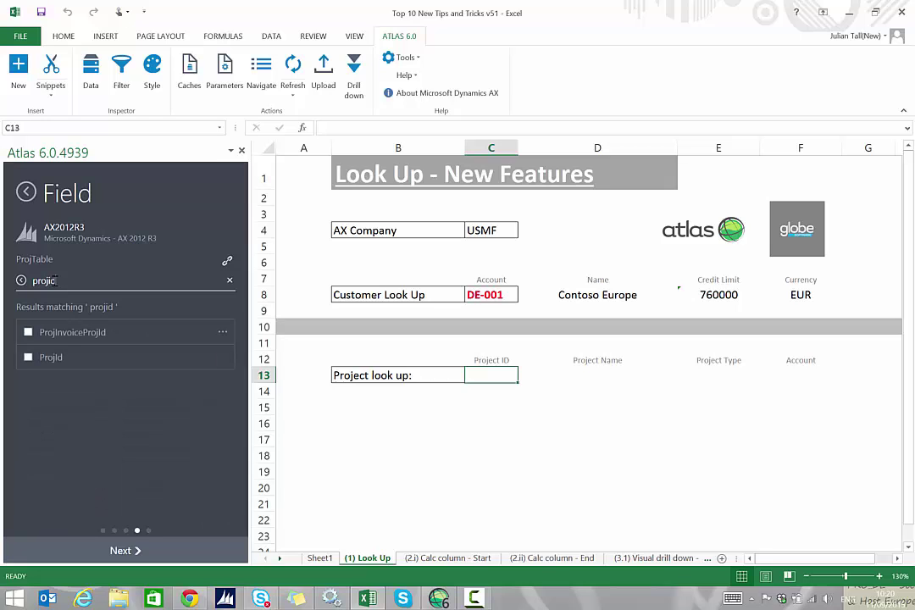
{"action": "left_click", "coordinate": [31, 359]}
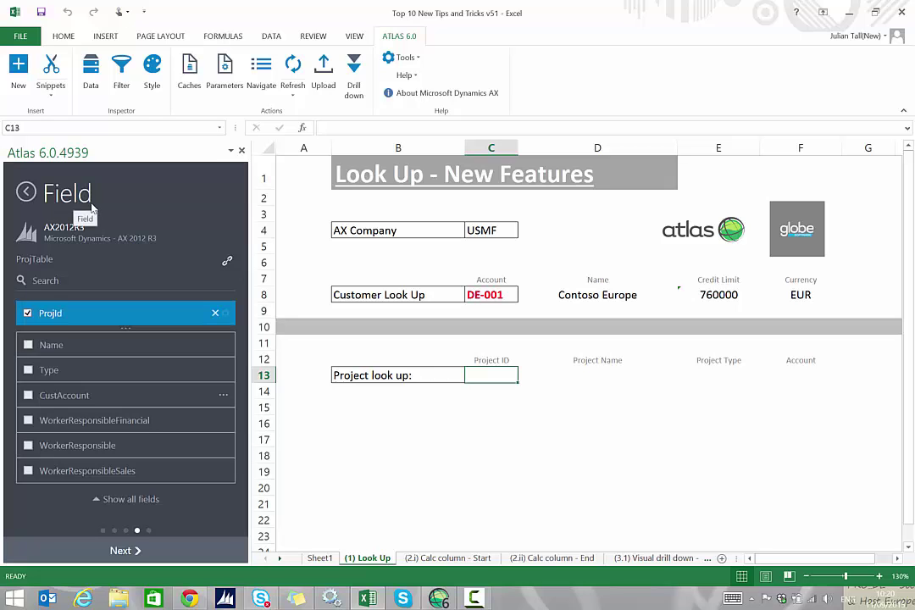
{"action": "left_click", "coordinate": [27, 345]}
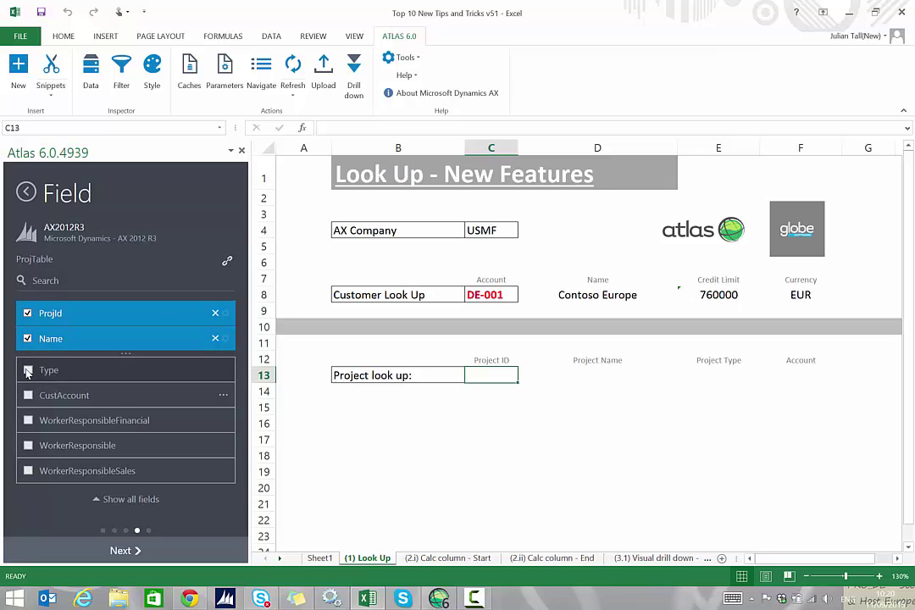
{"action": "left_click", "coordinate": [28, 371]}
{"action": "left_click", "coordinate": [28, 395]}
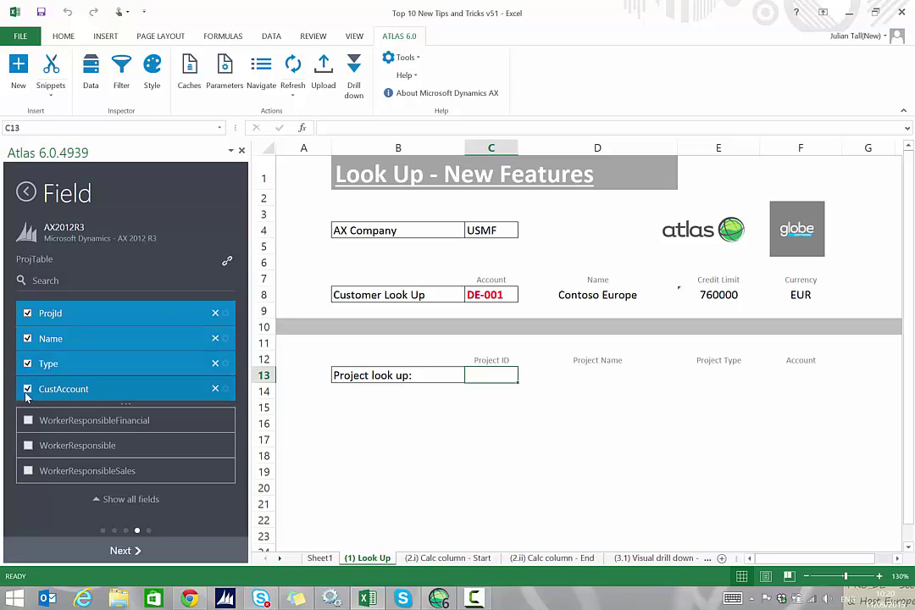
{"action": "left_click", "coordinate": [141, 551]}
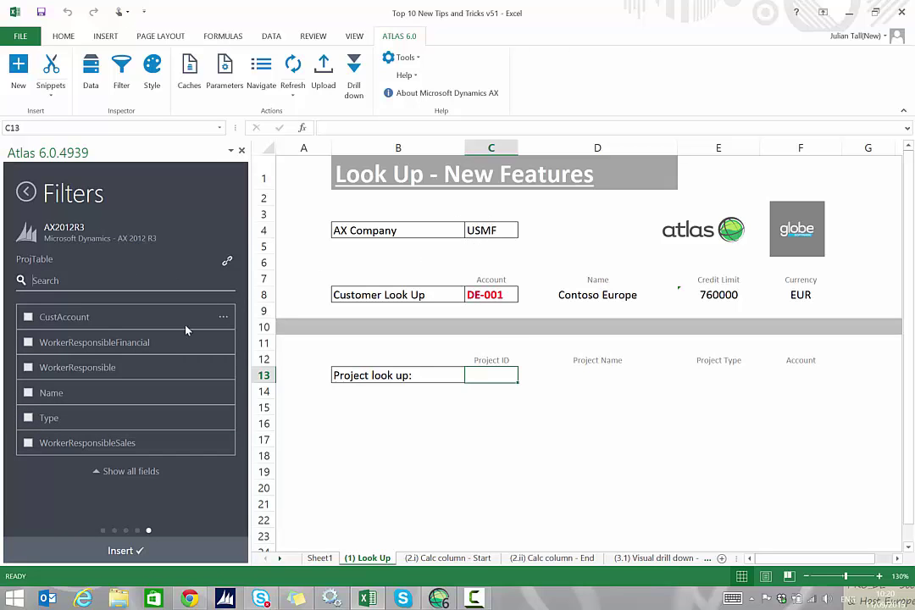
Add DataAreaId as a filter field for the project lookup
{"action": "left_click", "coordinate": [111, 280]}
{"action": "type", "text": "data"}
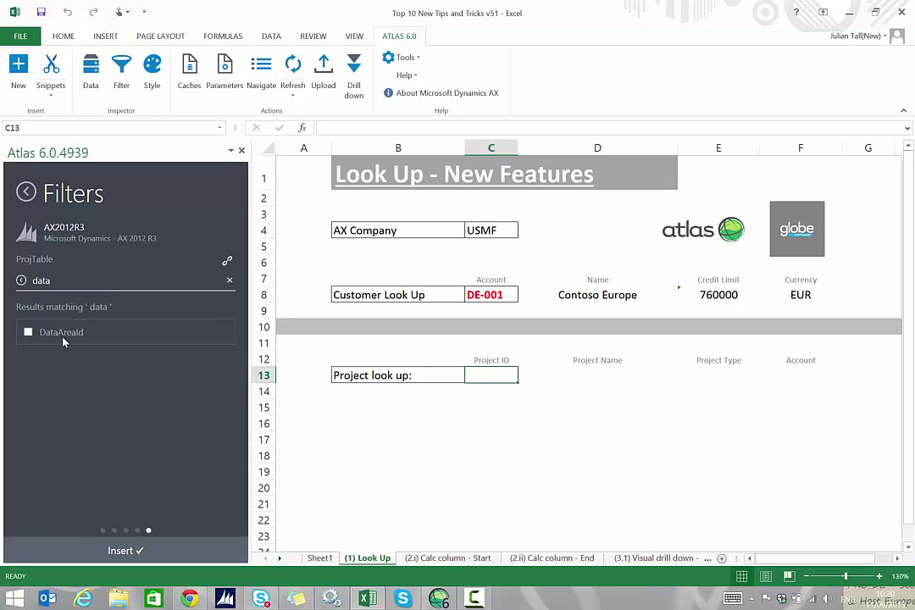
{"action": "left_click", "coordinate": [28, 332]}
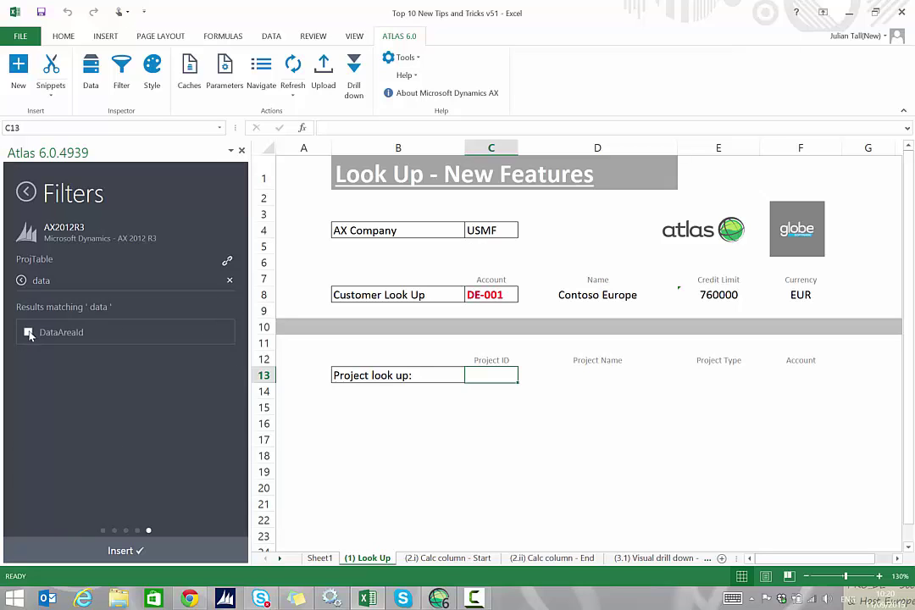
{"action": "left_click", "coordinate": [21, 282]}
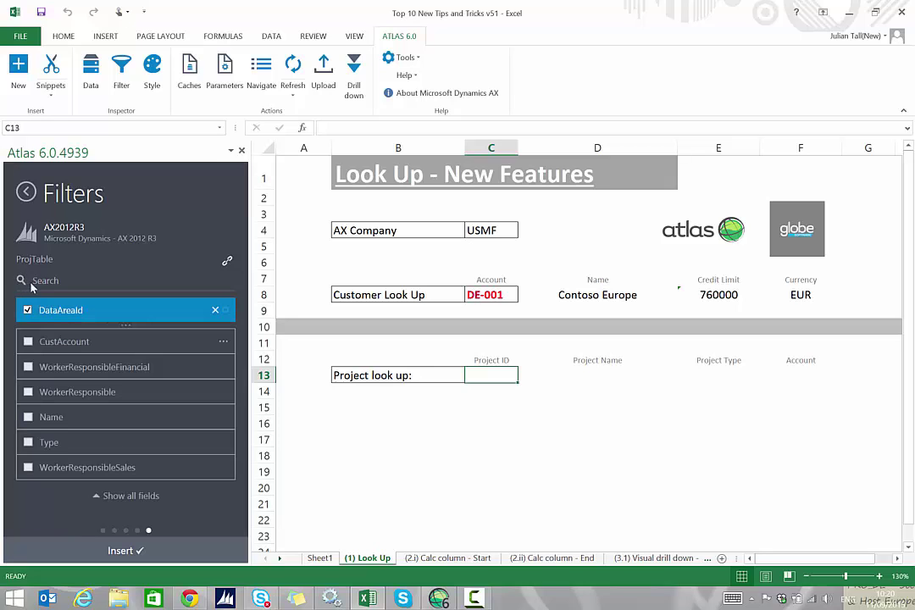
Link the DataAreaId filter to the AX Company cell C4 and insert the project lookup
{"action": "left_click", "coordinate": [110, 313]}
{"action": "left_click", "coordinate": [64, 334]}
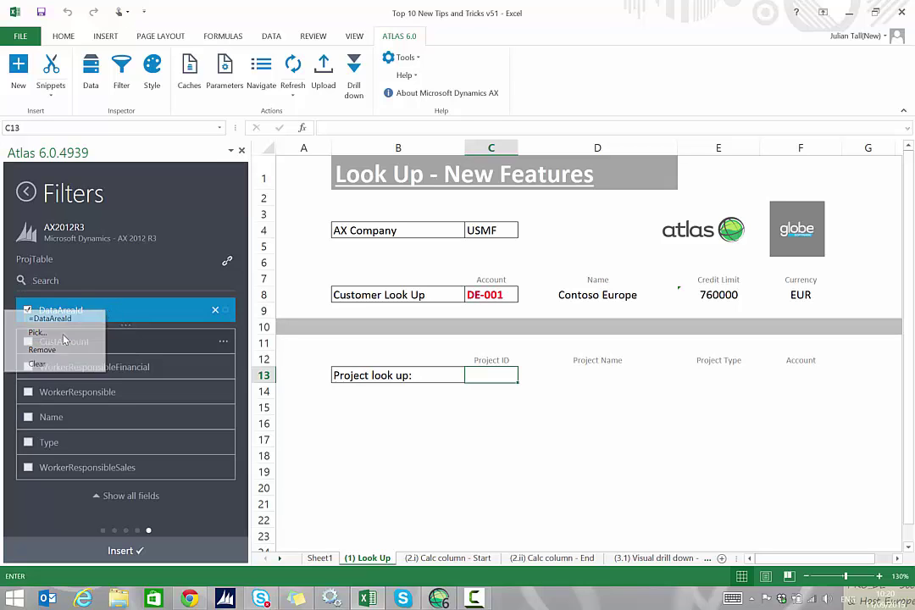
{"action": "left_click", "coordinate": [491, 231]}
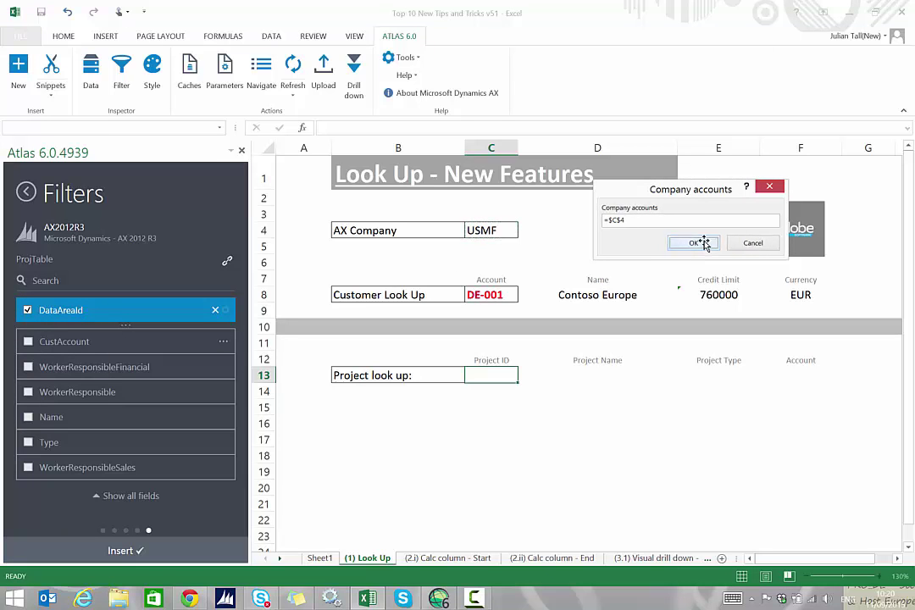
{"action": "left_click", "coordinate": [698, 243]}
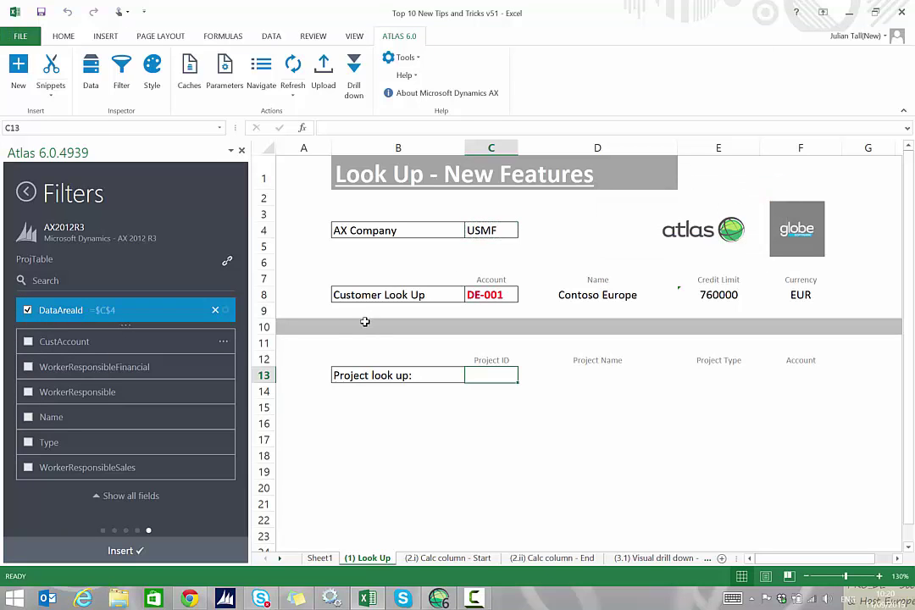
{"action": "left_click", "coordinate": [140, 551]}
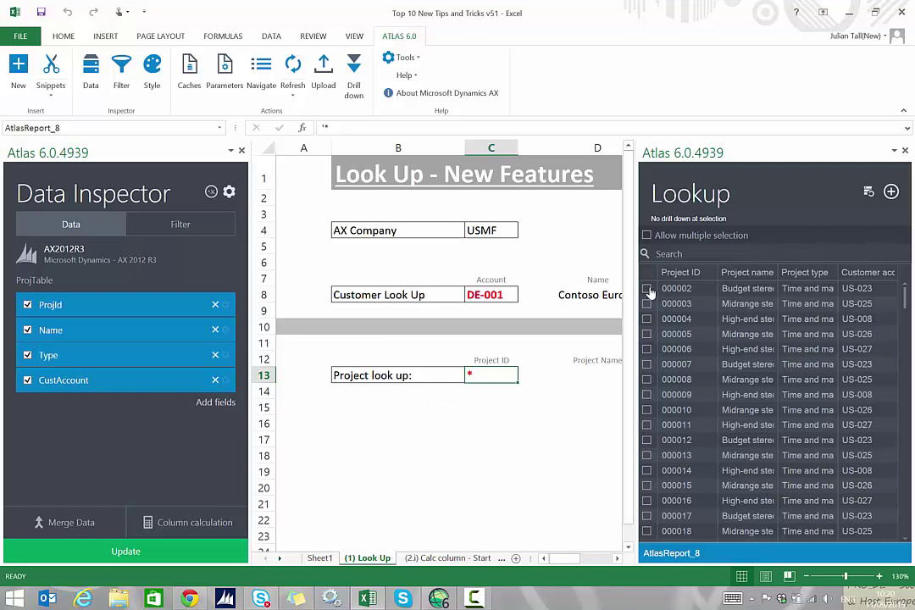
{"action": "left_click", "coordinate": [904, 152]}
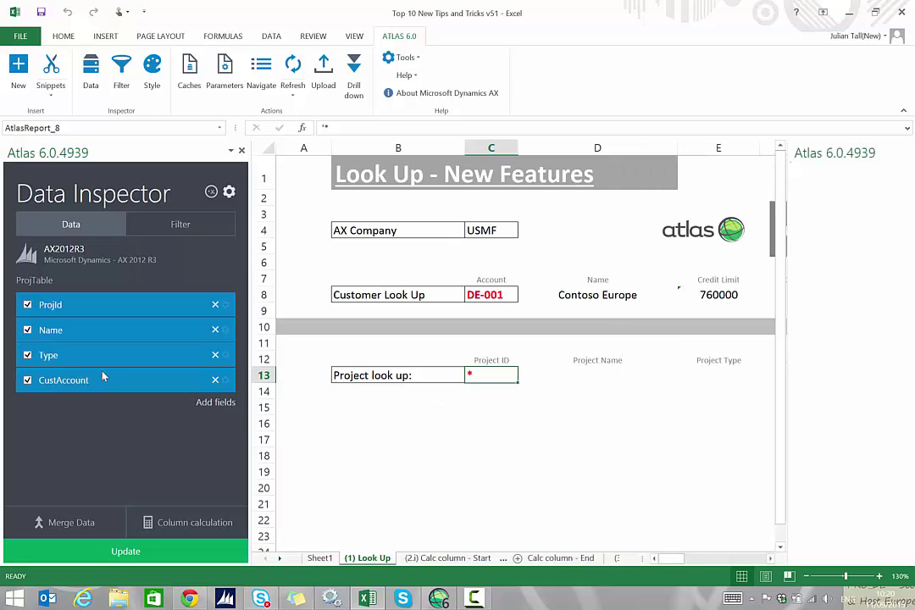
In the project lookup's style options, set the Name column's return location to cell D13
{"action": "left_click", "coordinate": [151, 75]}
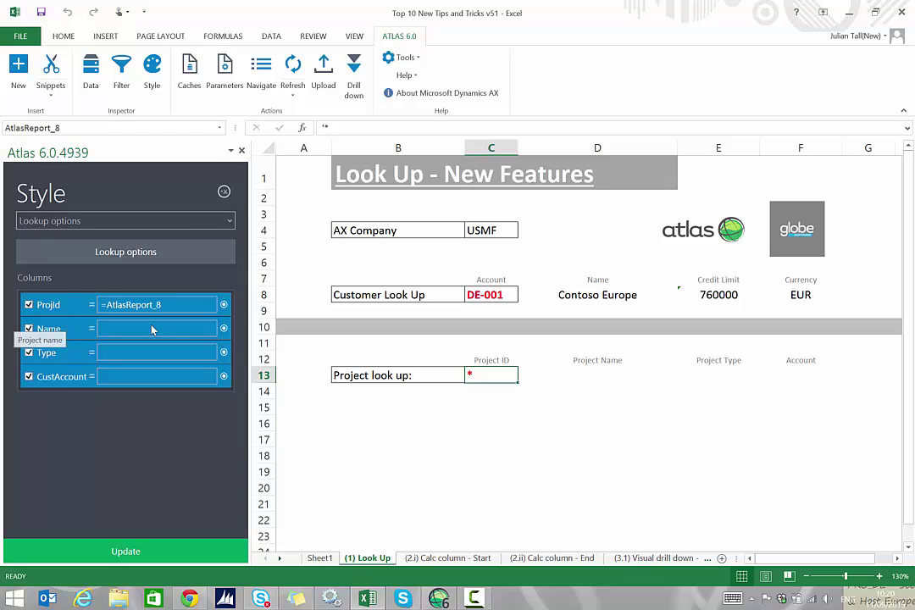
{"action": "right_click", "coordinate": [70, 328]}
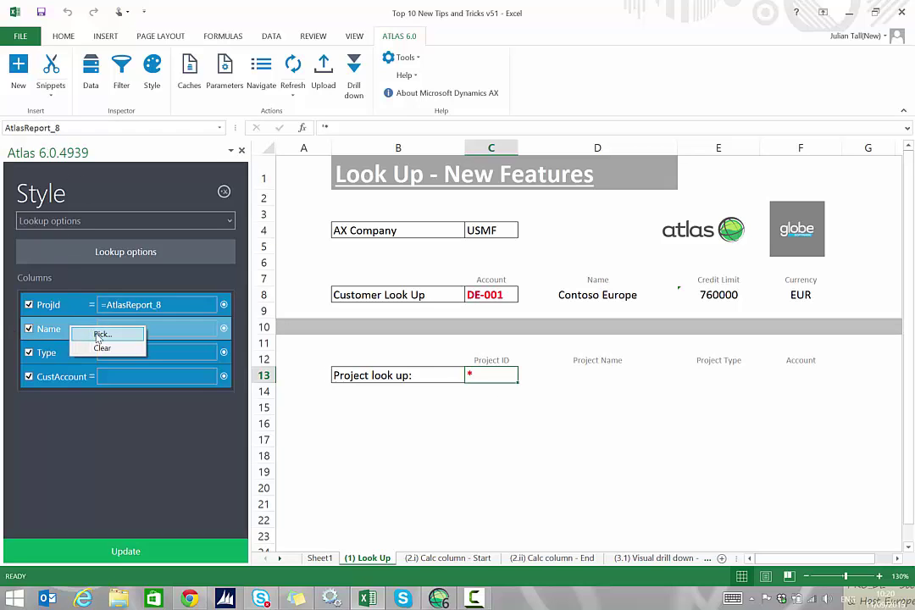
{"action": "left_click", "coordinate": [95, 334]}
{"action": "left_click", "coordinate": [585, 376]}
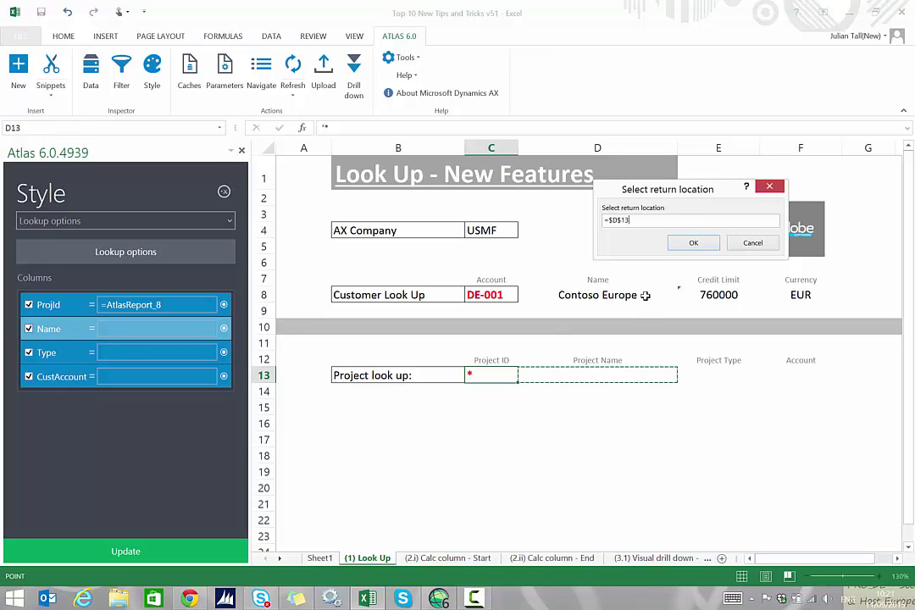
{"action": "left_click", "coordinate": [693, 243]}
Set the return location of the project lookup's Type column to cell E13
{"action": "right_click", "coordinate": [70, 360]}
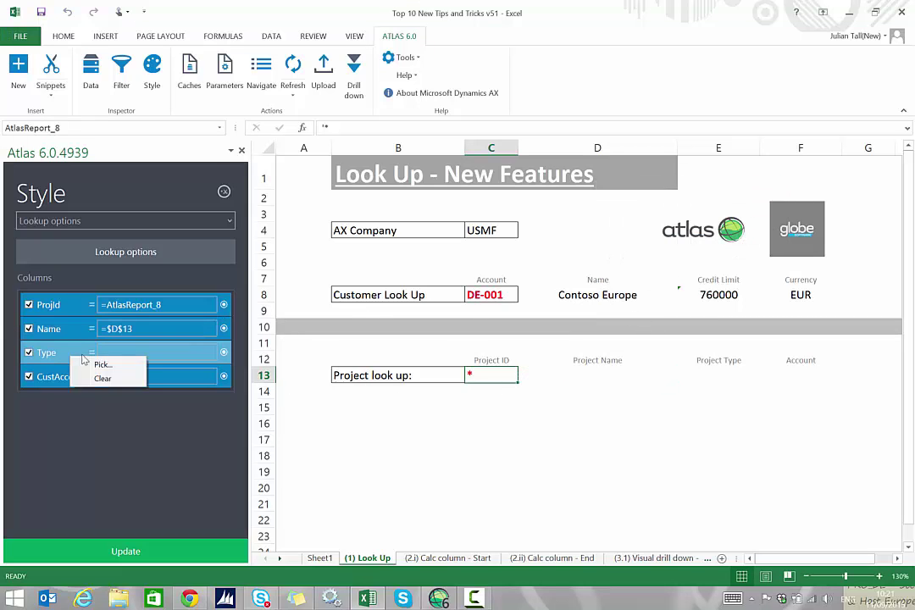
{"action": "left_click", "coordinate": [96, 362]}
{"action": "left_click", "coordinate": [677, 373]}
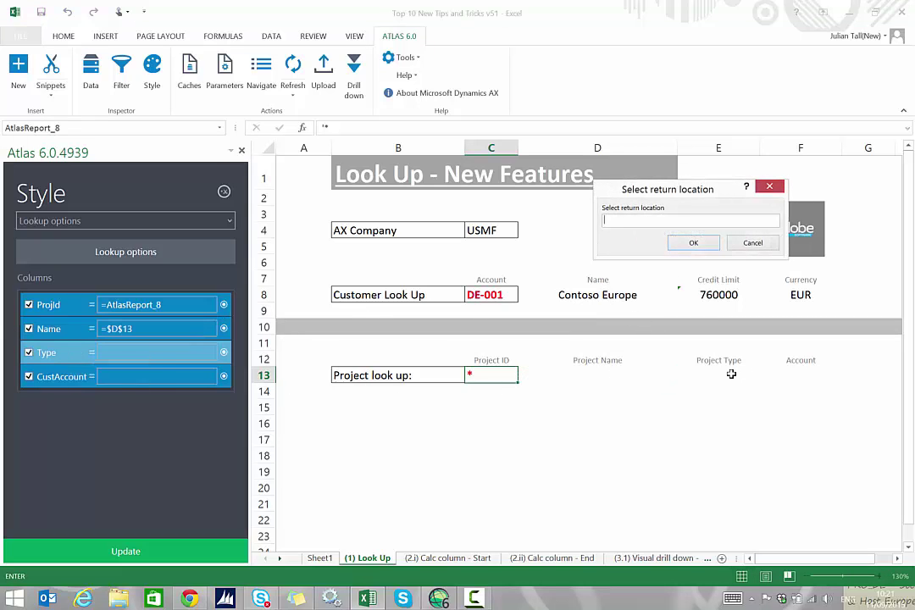
{"action": "left_click", "coordinate": [693, 243]}
Set the CustAccount column's return location to cell F13 and update the project lookup
{"action": "right_click", "coordinate": [70, 378]}
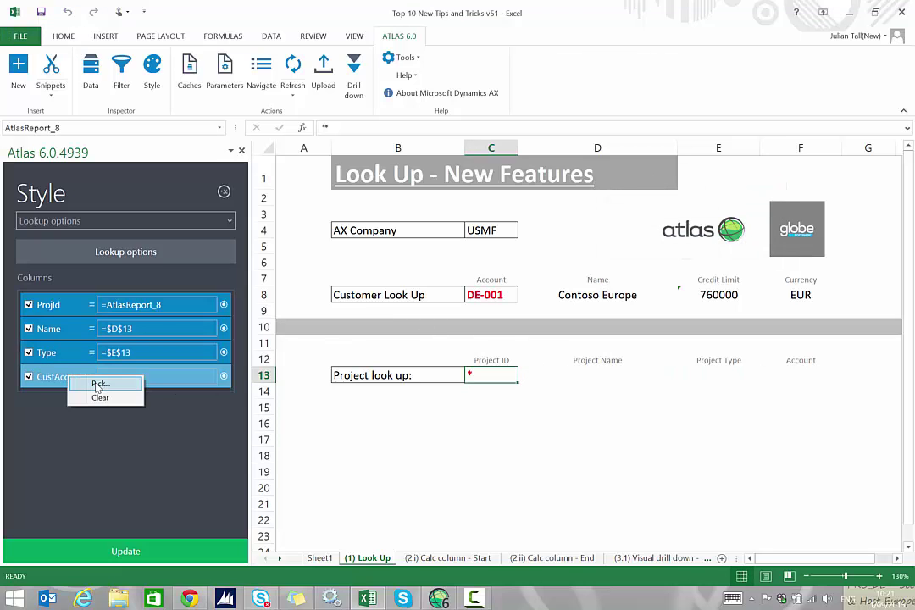
{"action": "left_click", "coordinate": [94, 382]}
{"action": "left_click", "coordinate": [806, 374]}
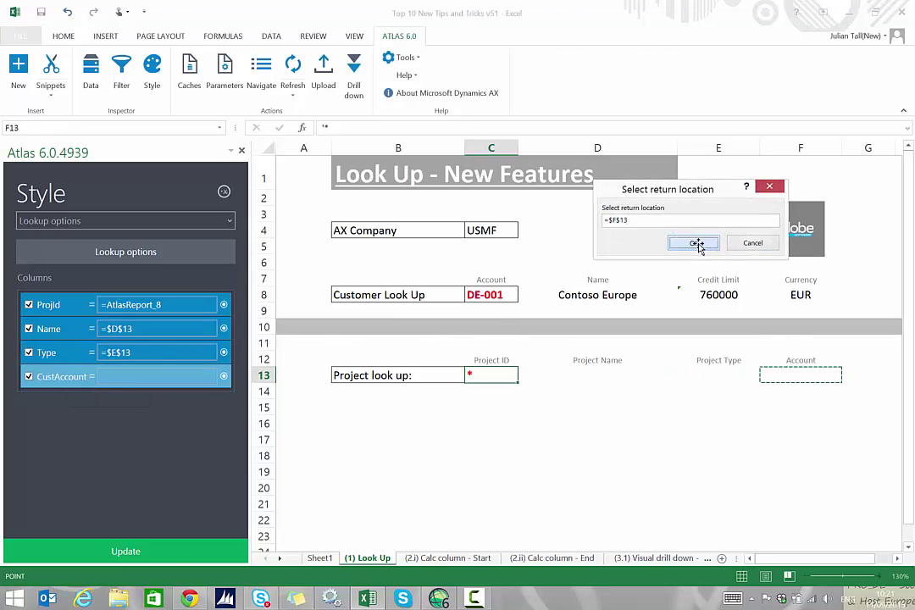
{"action": "left_click", "coordinate": [693, 243]}
{"action": "left_click", "coordinate": [127, 552]}
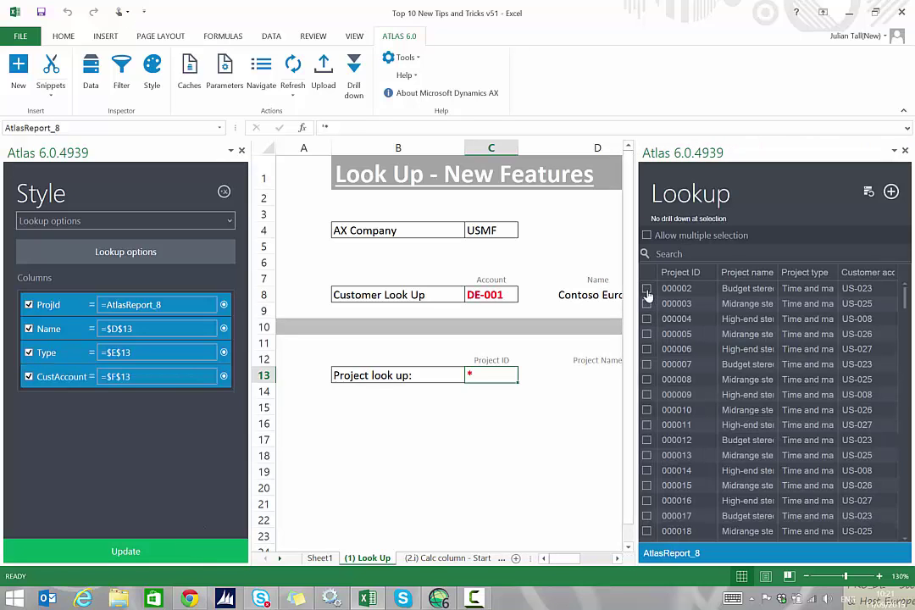
Pick project 000002 in the lookup, close the Style options and widen column E to fit the project type
{"action": "left_click", "coordinate": [647, 289]}
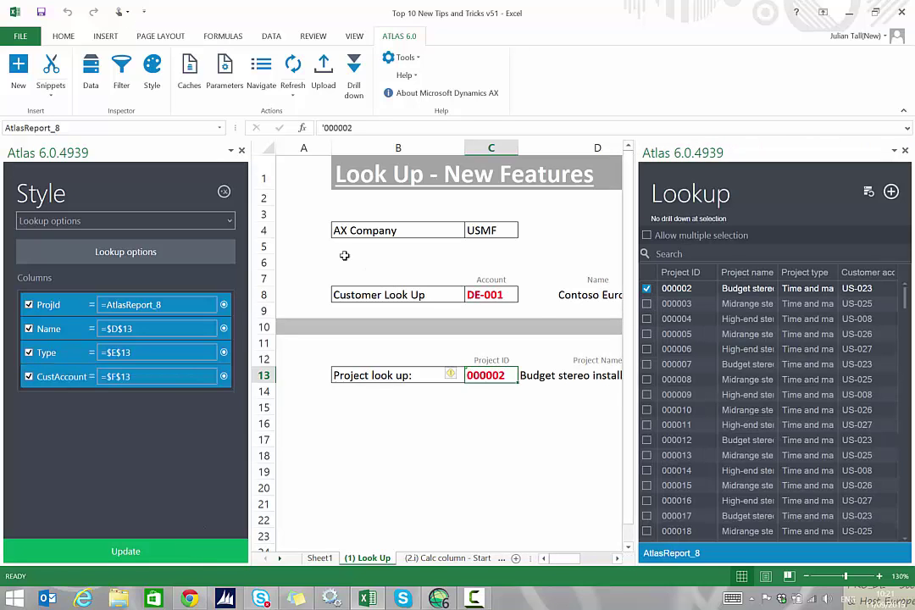
{"action": "left_click", "coordinate": [242, 150]}
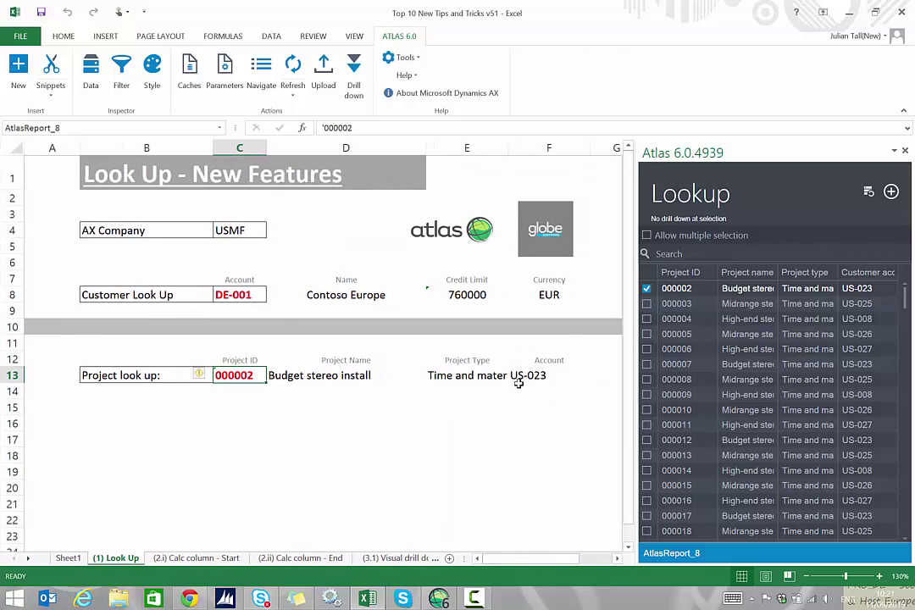
{"action": "left_click_drag", "start_coordinate": [508, 148], "coordinate": [562, 148]}
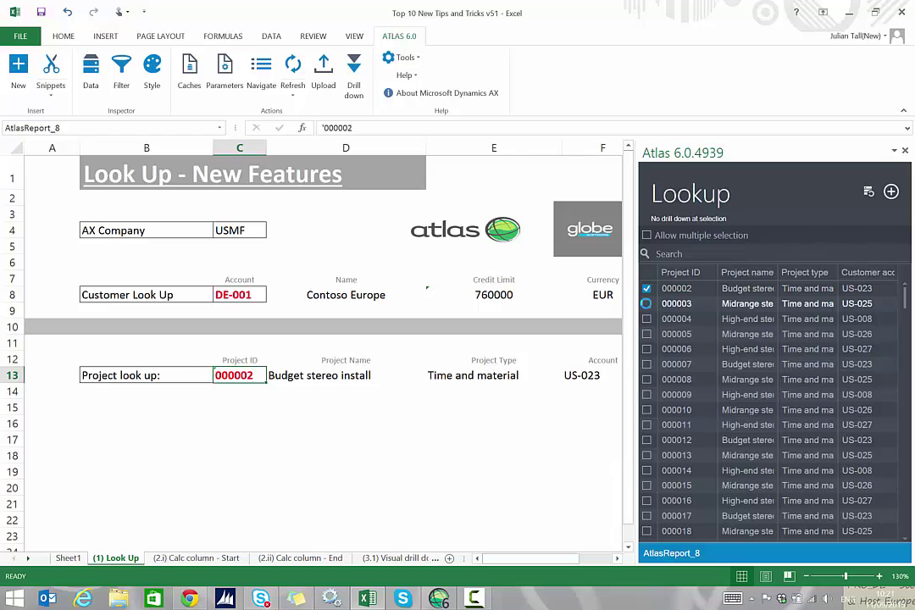
Pick projects 000003, 000004 and 000005 in turn from the lookup list, then close the list
{"action": "left_click", "coordinate": [646, 303]}
{"action": "left_click", "coordinate": [646, 319]}
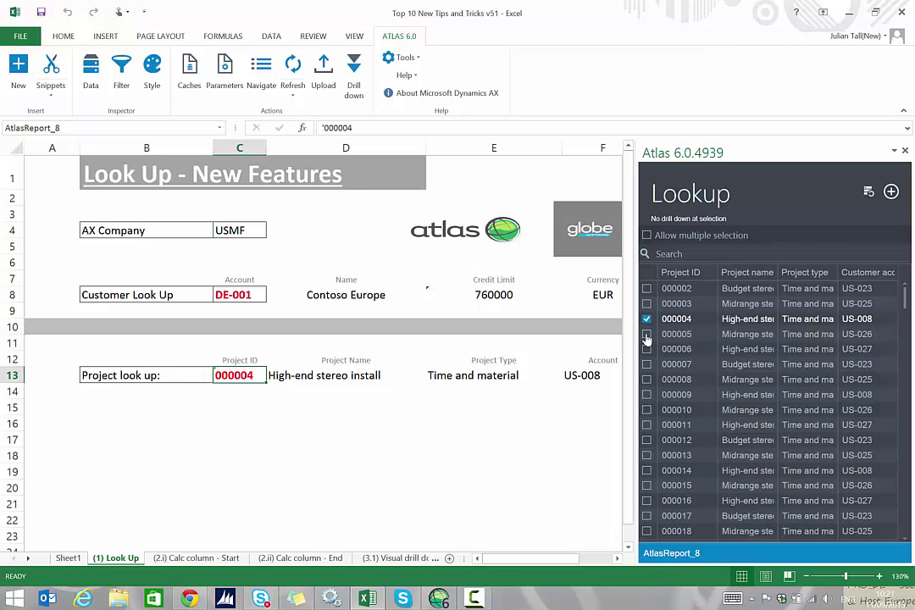
{"action": "left_click", "coordinate": [646, 335]}
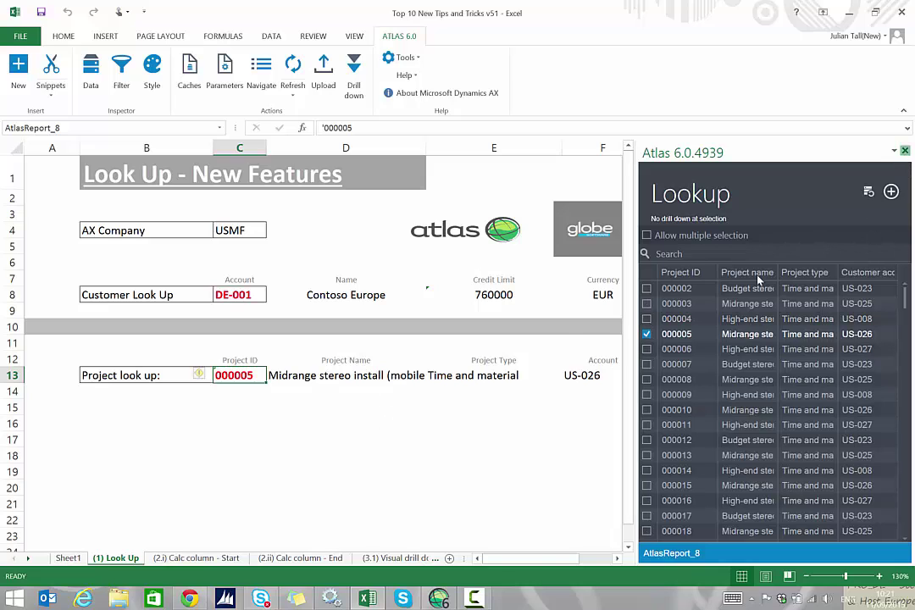
{"action": "left_click", "coordinate": [904, 151]}
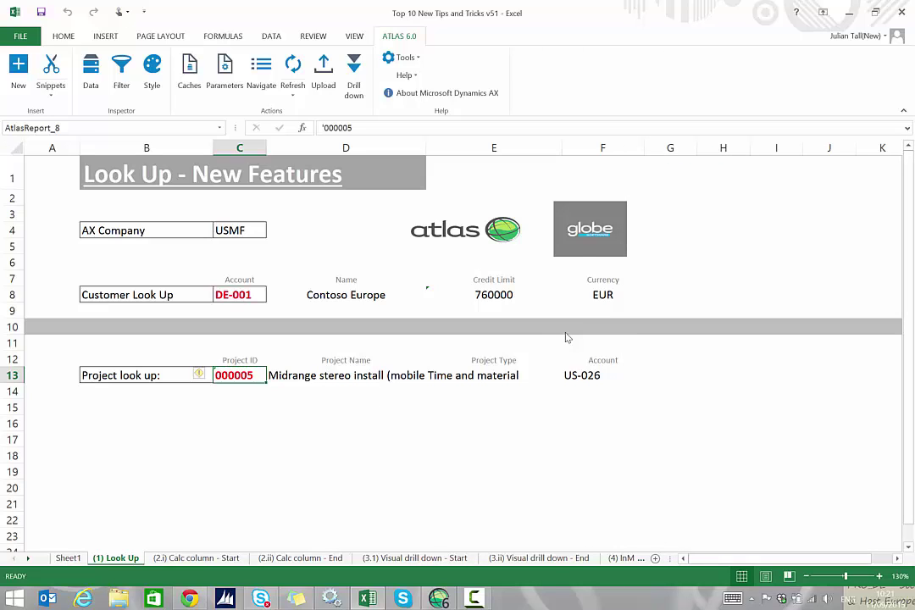
Delete the project ID from cell C13 and reselect the cell to check that its lookup still opens
{"action": "left_click", "coordinate": [225, 421]}
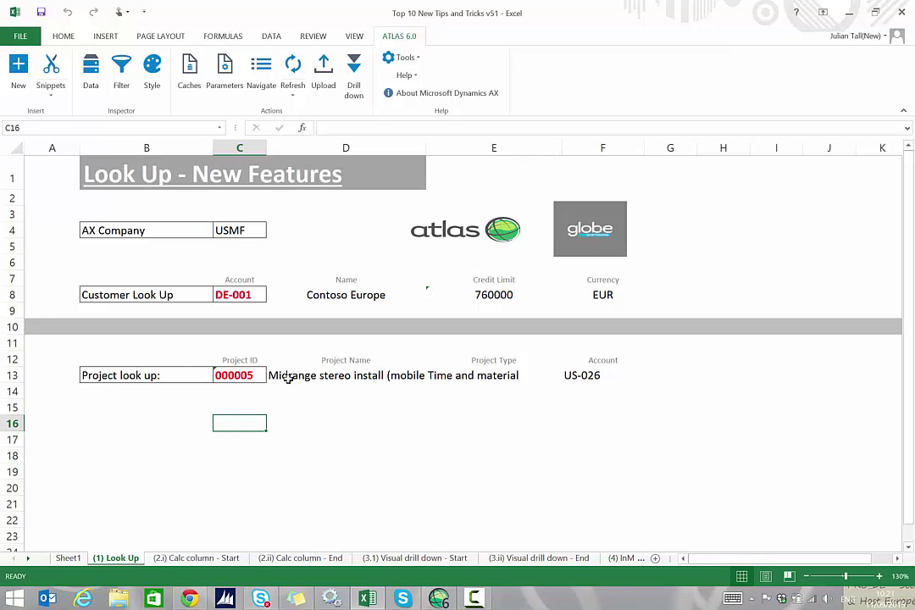
{"action": "left_click", "coordinate": [217, 372]}
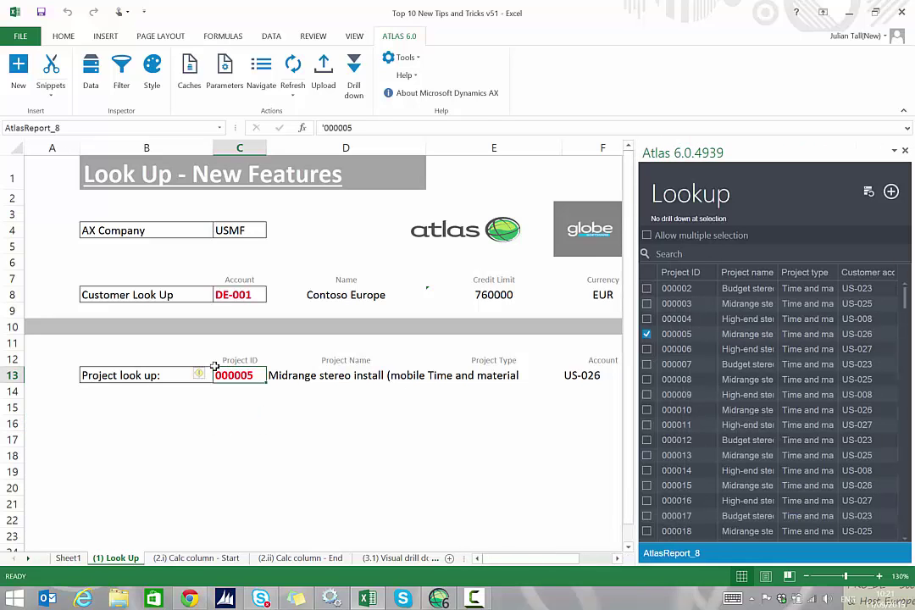
{"action": "key", "text": "Delete"}
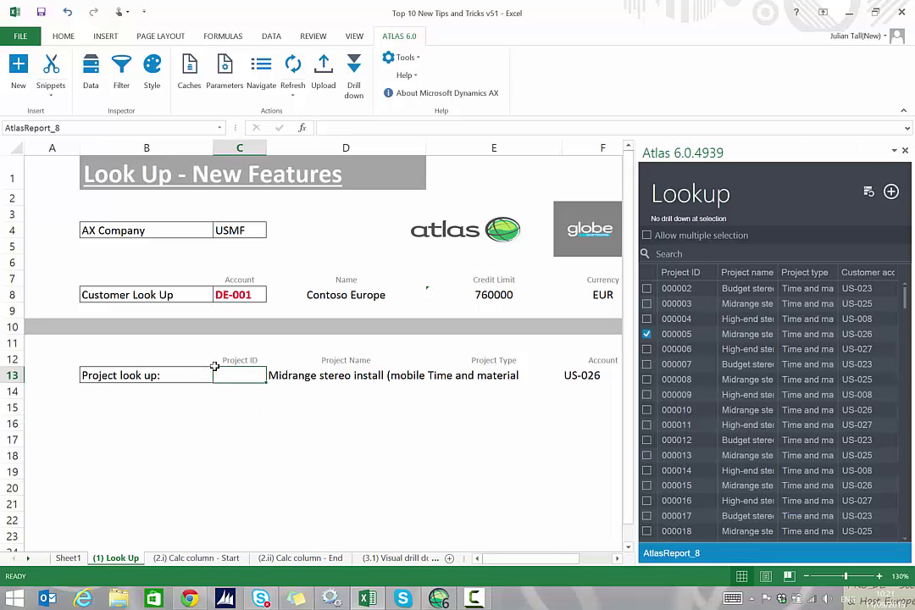
{"action": "left_click", "coordinate": [311, 428]}
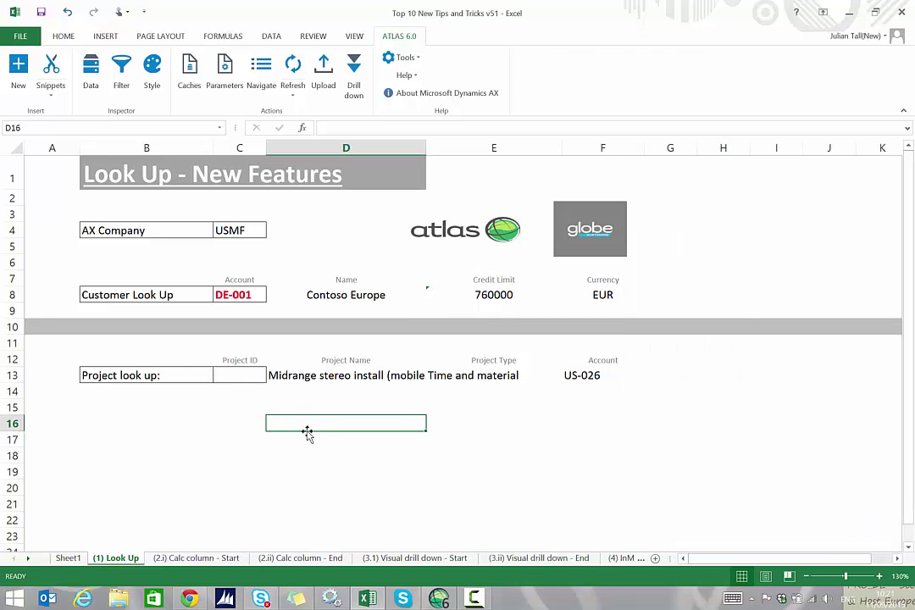
{"action": "left_click", "coordinate": [243, 369]}
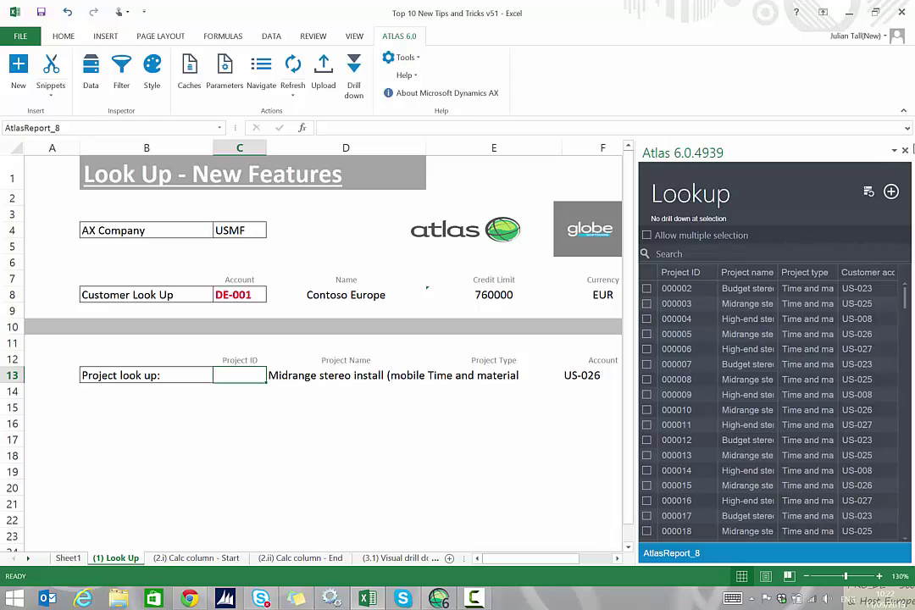
{"action": "left_click", "coordinate": [905, 149]}
Overwrite the project lookup cell C13 with the text jt009
{"action": "left_click", "coordinate": [242, 375]}
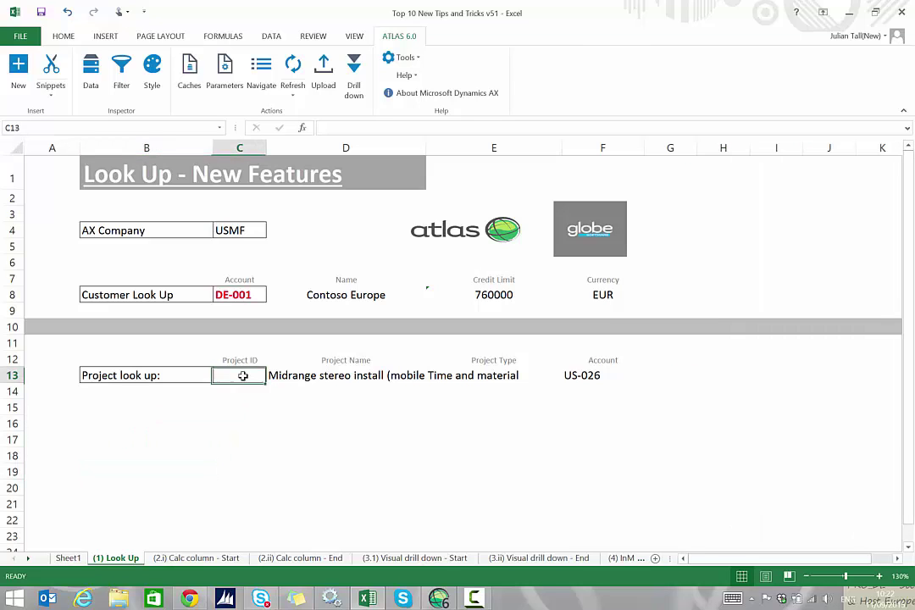
{"action": "type", "text": "jt009"}
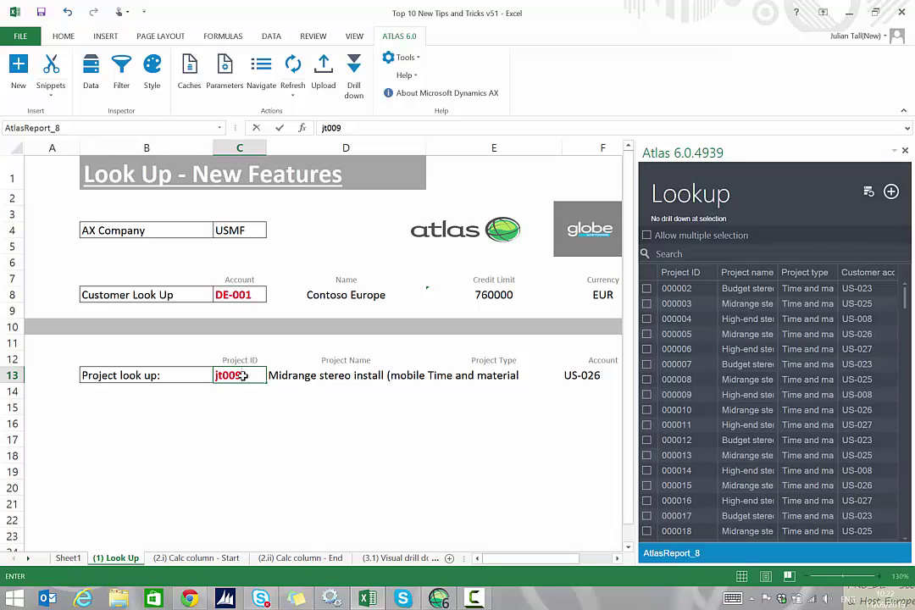
{"action": "key", "text": "Return"}
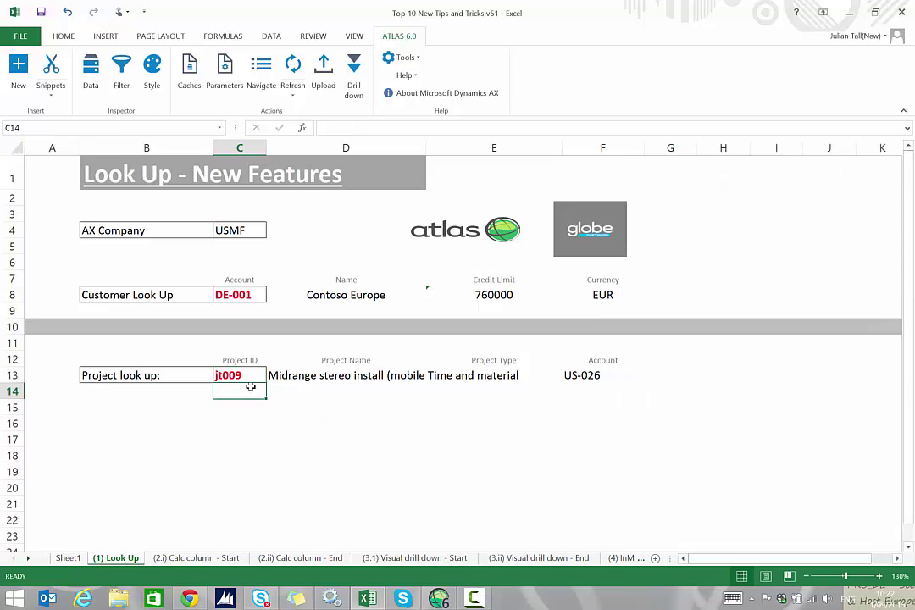
{"action": "left_click", "coordinate": [304, 434]}
Reopen the lookup from cell C13, pick project 000002 and close the lookup list
{"action": "left_click", "coordinate": [245, 374]}
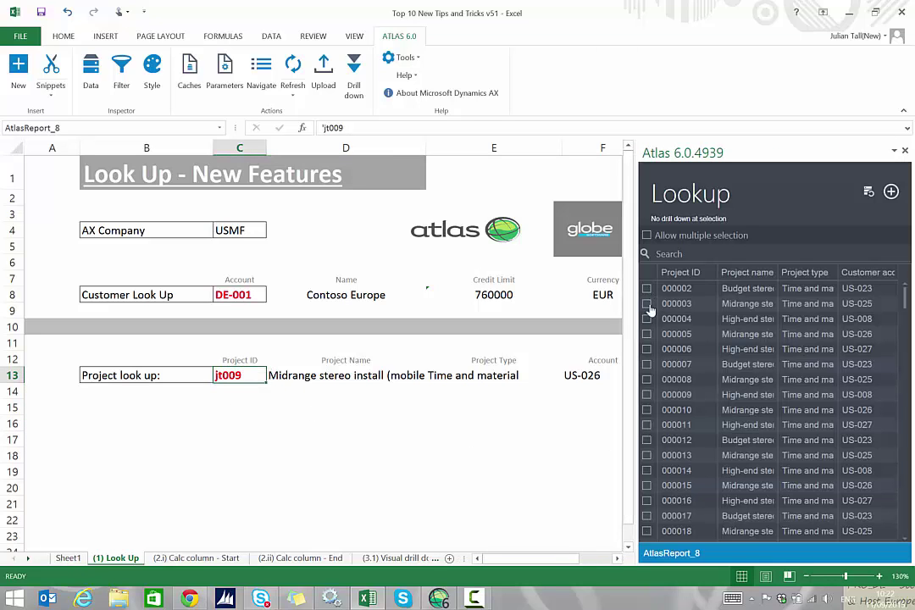
{"action": "left_click", "coordinate": [646, 289]}
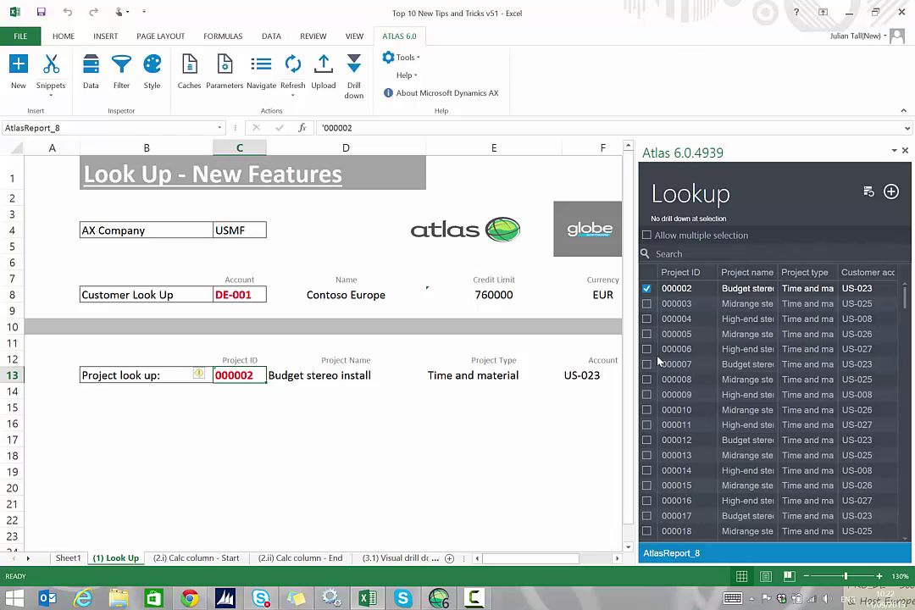
{"action": "left_click", "coordinate": [905, 150]}
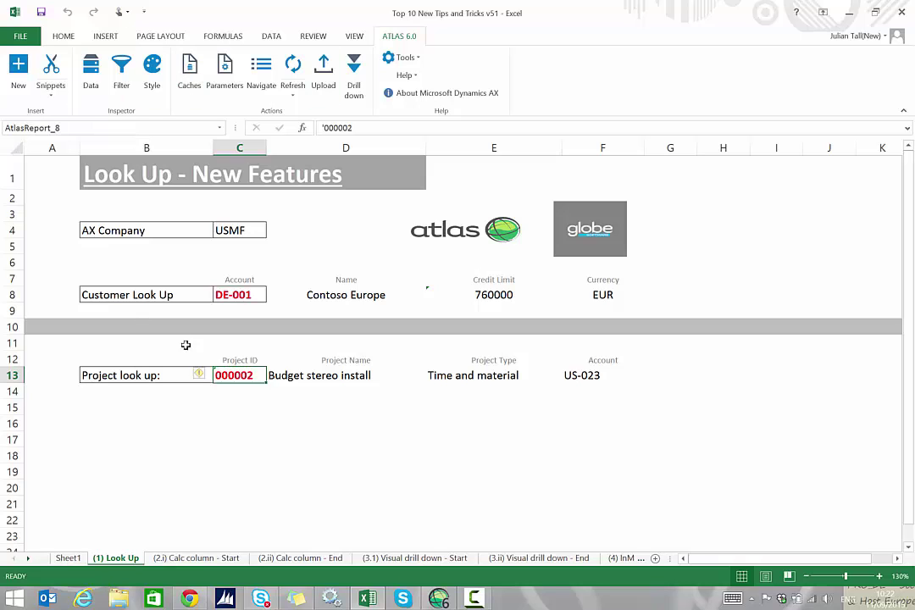
Open the Name Manager and examine the cell that AtlasReport_8 refers to, widening the Name and Refers To columns
{"action": "left_click", "coordinate": [203, 406]}
{"action": "left_click", "coordinate": [224, 37]}
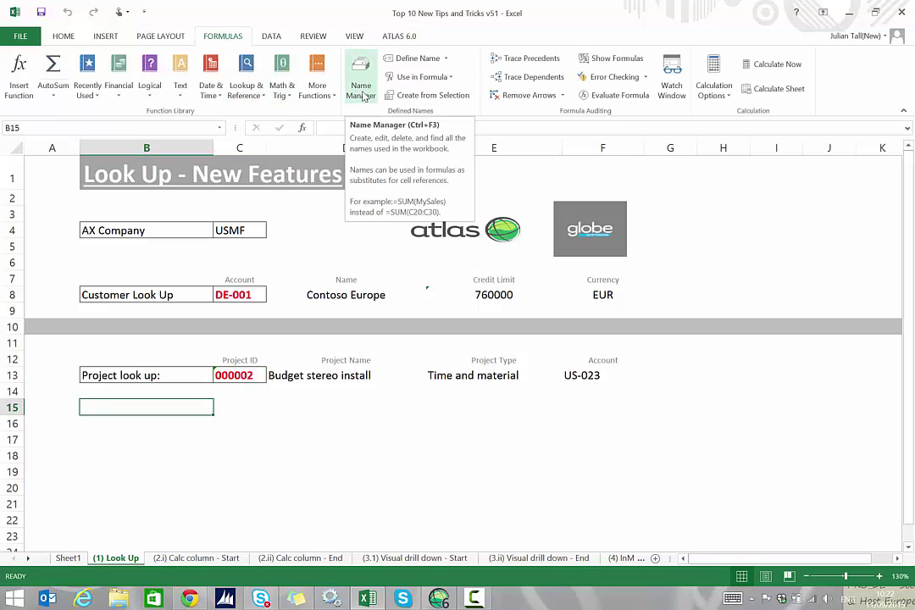
{"action": "left_click", "coordinate": [361, 92]}
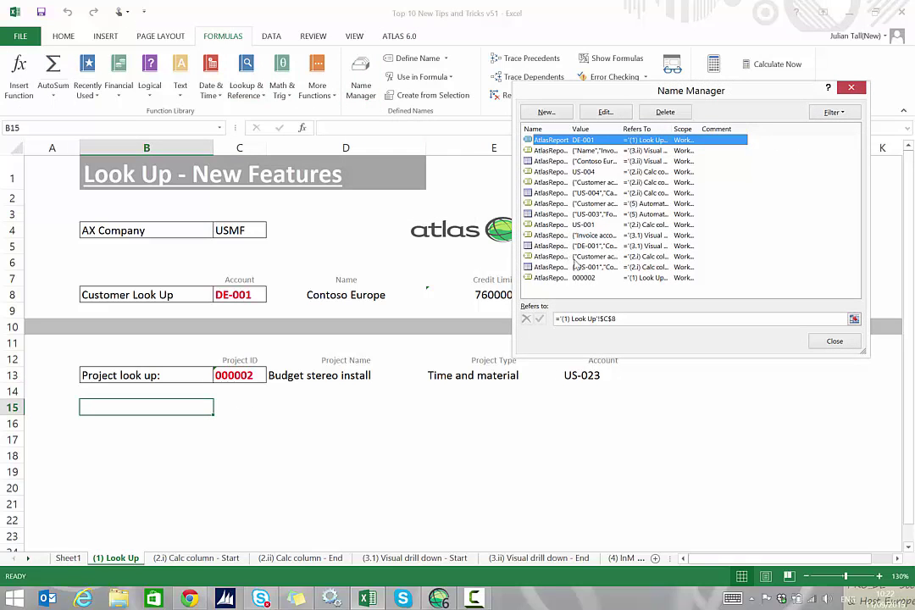
{"action": "left_click_drag", "start_coordinate": [571, 129], "coordinate": [636, 129]}
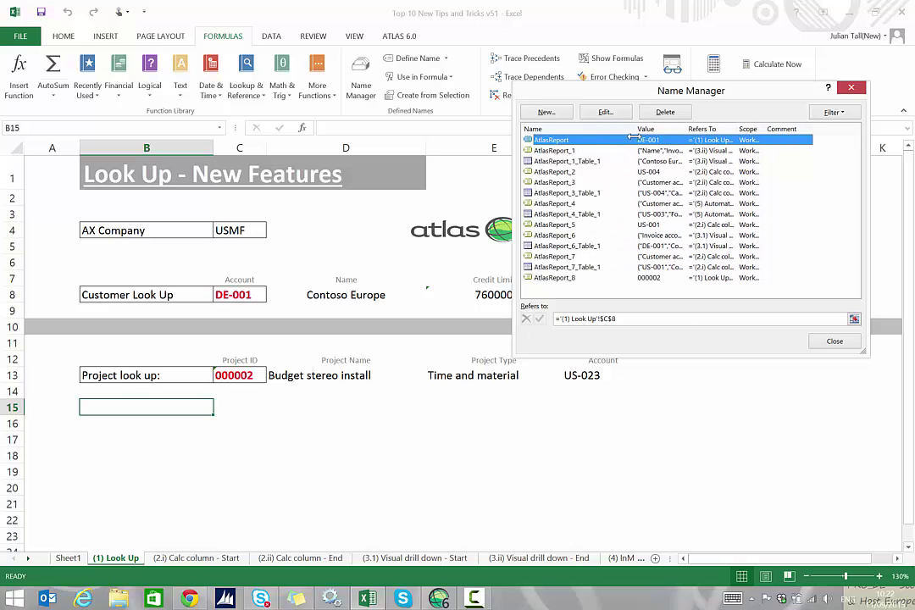
{"action": "left_click", "coordinate": [560, 280]}
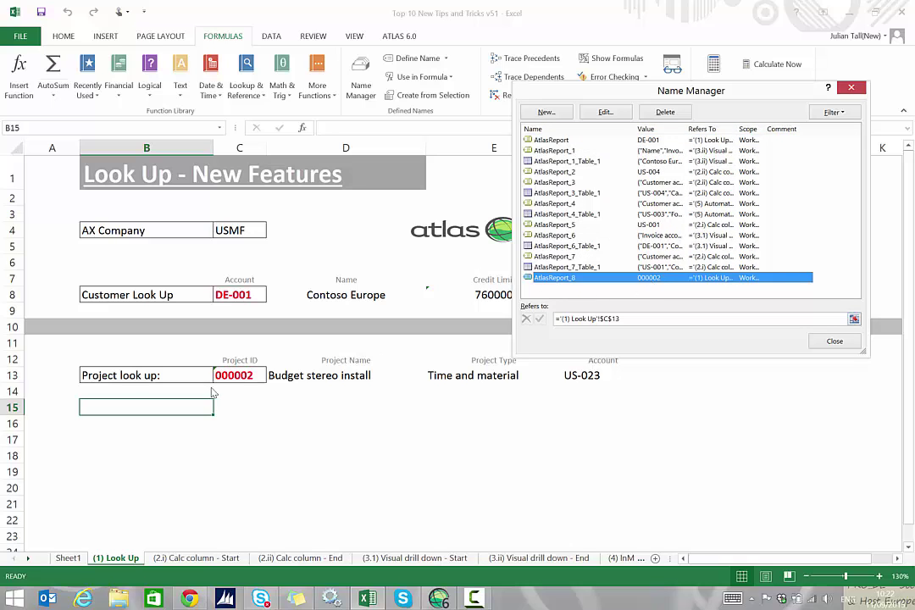
{"action": "left_click_drag", "start_coordinate": [737, 128], "coordinate": [820, 129]}
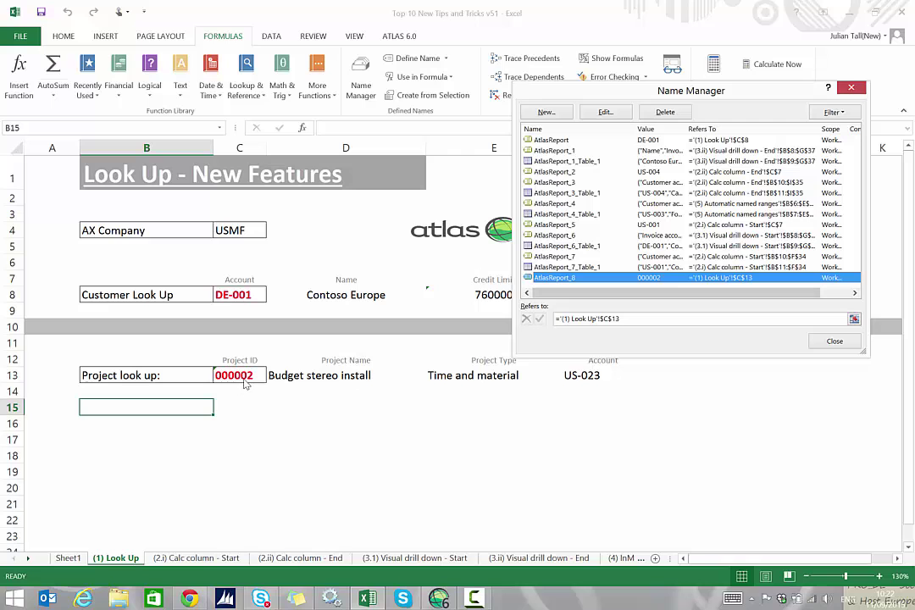
Delete the defined name AtlasReport_8 and close the Name Manager
{"action": "left_click", "coordinate": [665, 113]}
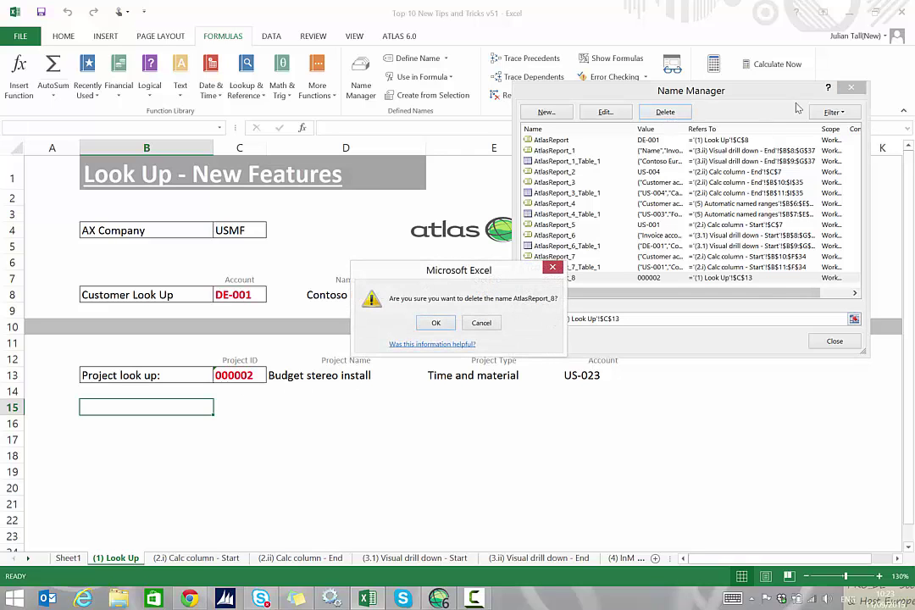
{"action": "left_click", "coordinate": [436, 323]}
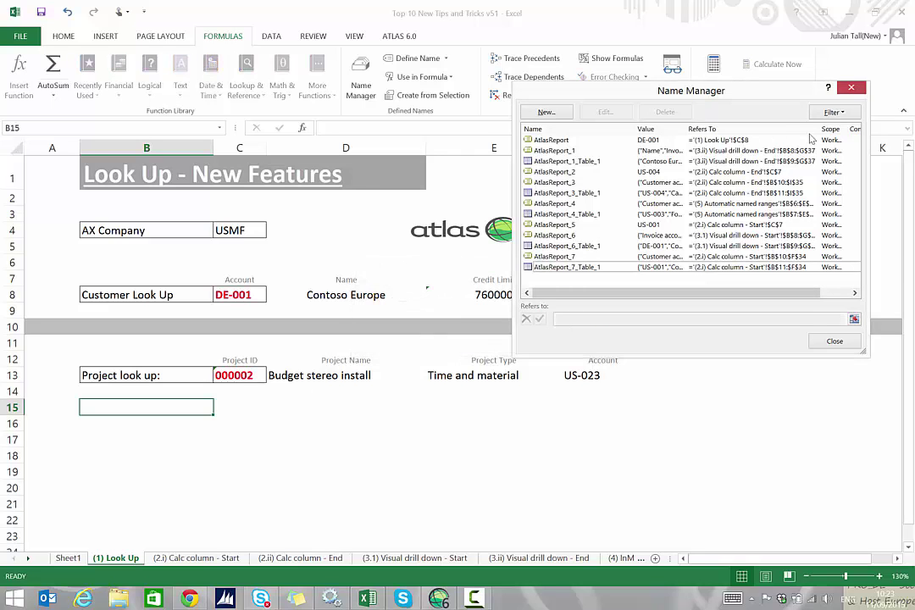
{"action": "left_click", "coordinate": [852, 89]}
Reselect the project ID cell C13 to check whether it still opens the lookup
{"action": "left_click", "coordinate": [339, 454]}
{"action": "left_click", "coordinate": [231, 377]}
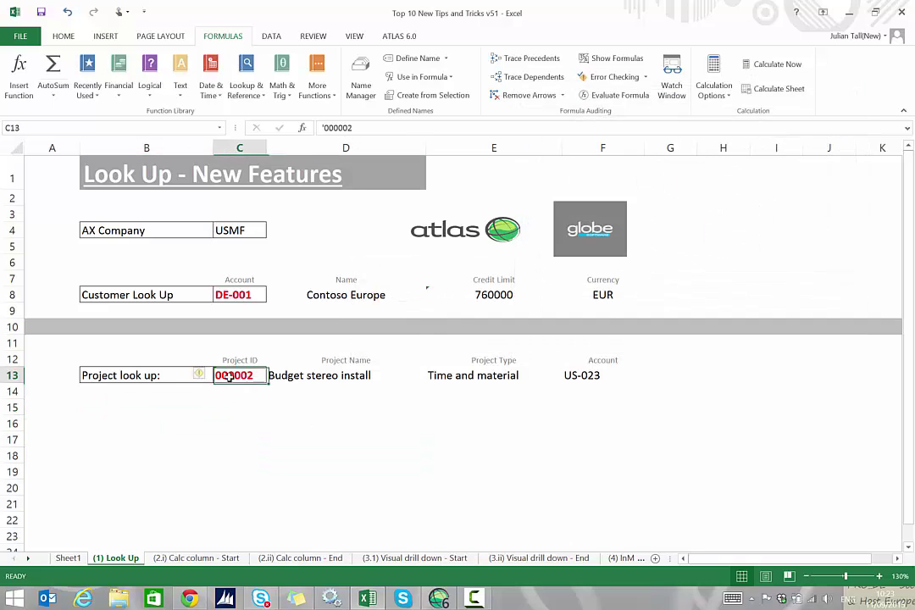
{"action": "left_click", "coordinate": [292, 438]}
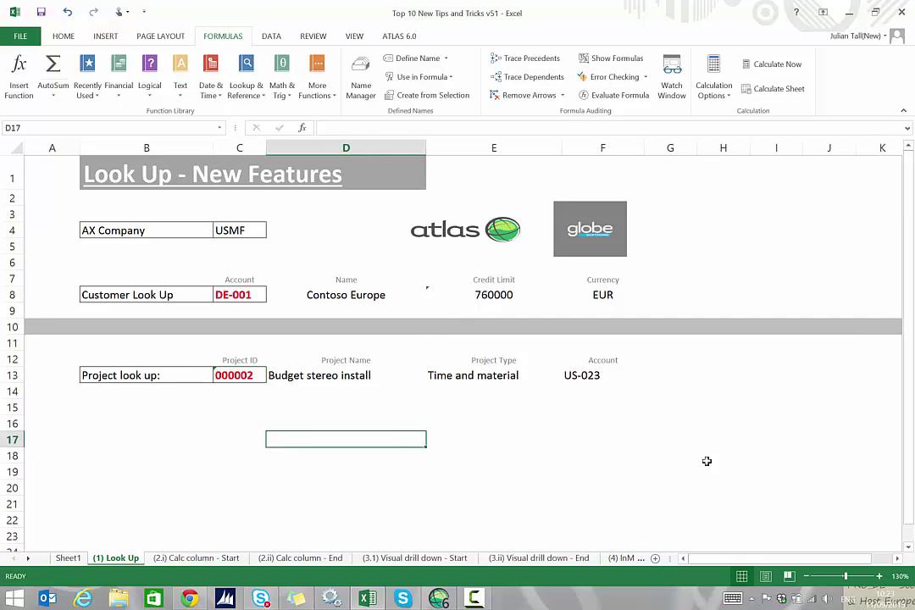
Clear the project ID from cell C13 and test the empty cell for the lookup
{"action": "left_click", "coordinate": [251, 375]}
{"action": "key", "text": "Delete"}
{"action": "key", "text": "Return"}
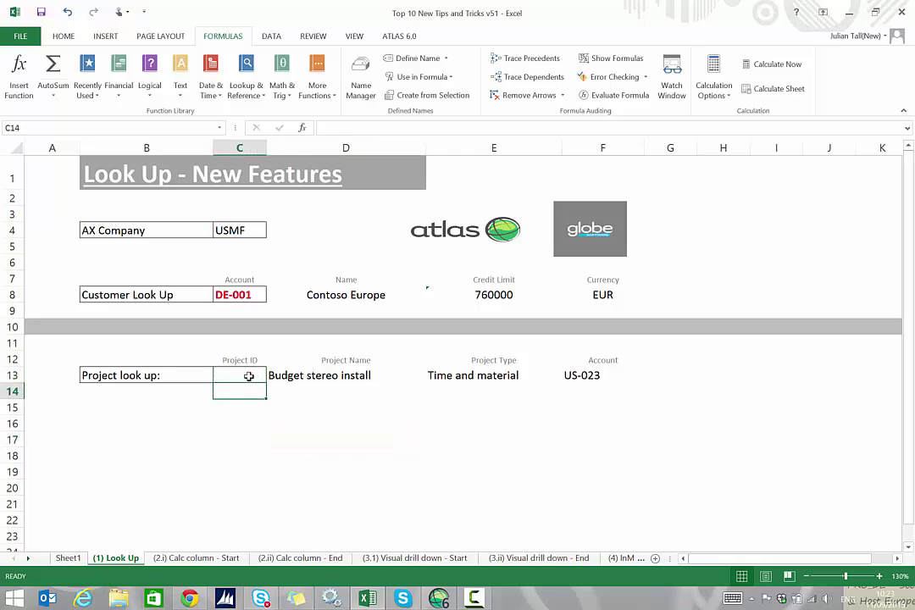
{"action": "left_click", "coordinate": [218, 455]}
{"action": "left_click", "coordinate": [239, 376]}
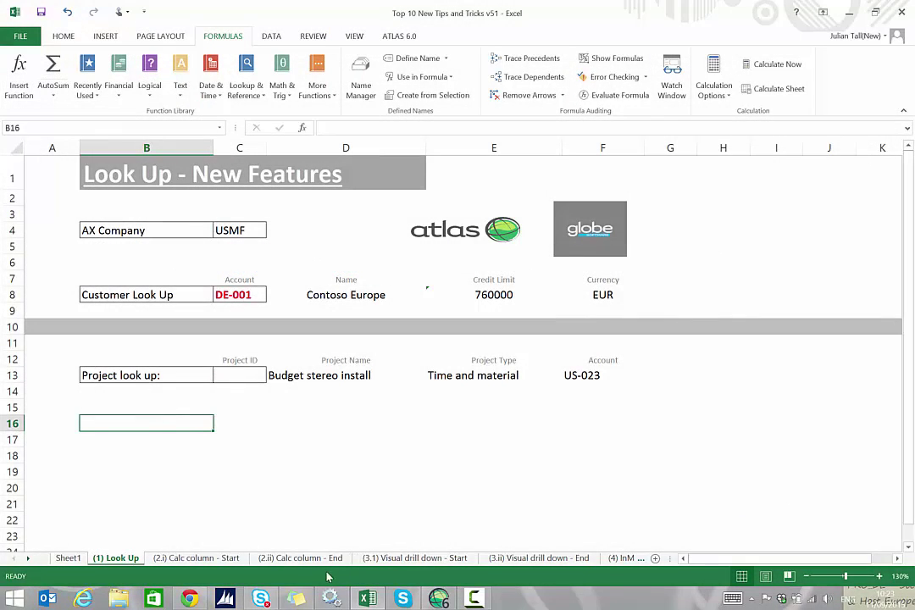
Open the "(2.ii) Calc column - End" sheet and examine the Rank, Total invoice age and % of total columns
{"action": "left_click", "coordinate": [310, 558]}
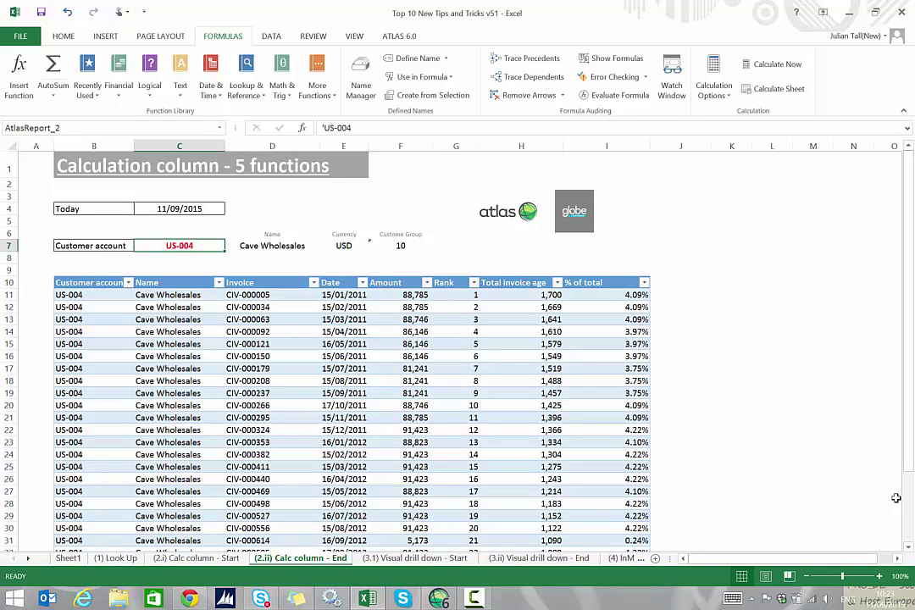
{"action": "left_click_drag", "start_coordinate": [468, 295], "coordinate": [489, 384]}
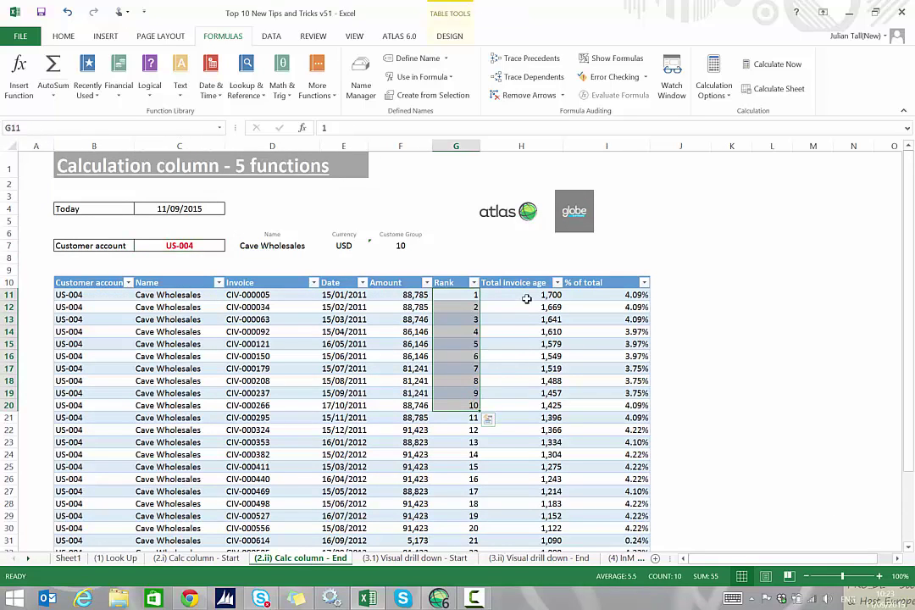
{"action": "left_click_drag", "start_coordinate": [527, 296], "coordinate": [525, 391]}
{"action": "left_click_drag", "start_coordinate": [619, 296], "coordinate": [617, 383]}
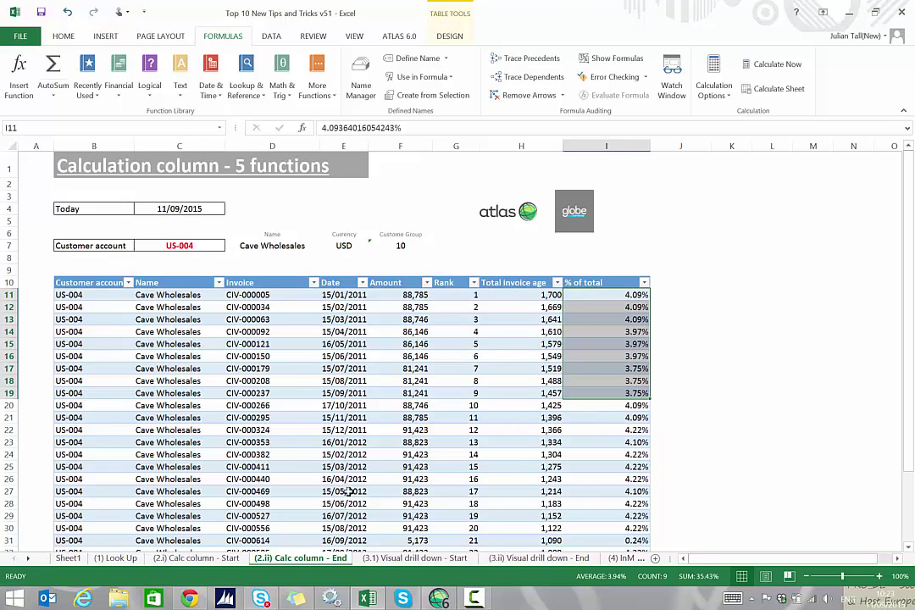
Switch the customer account in C7 to Contoso Europe through the lookup, close the lookup and review the refreshed invoice table
{"action": "left_click", "coordinate": [179, 267]}
{"action": "left_click", "coordinate": [181, 246]}
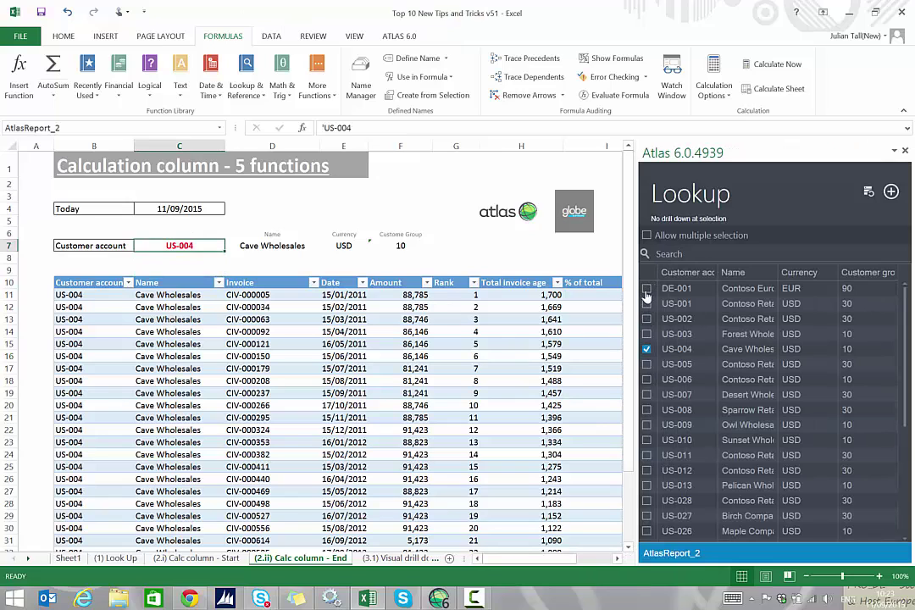
{"action": "left_click", "coordinate": [648, 289]}
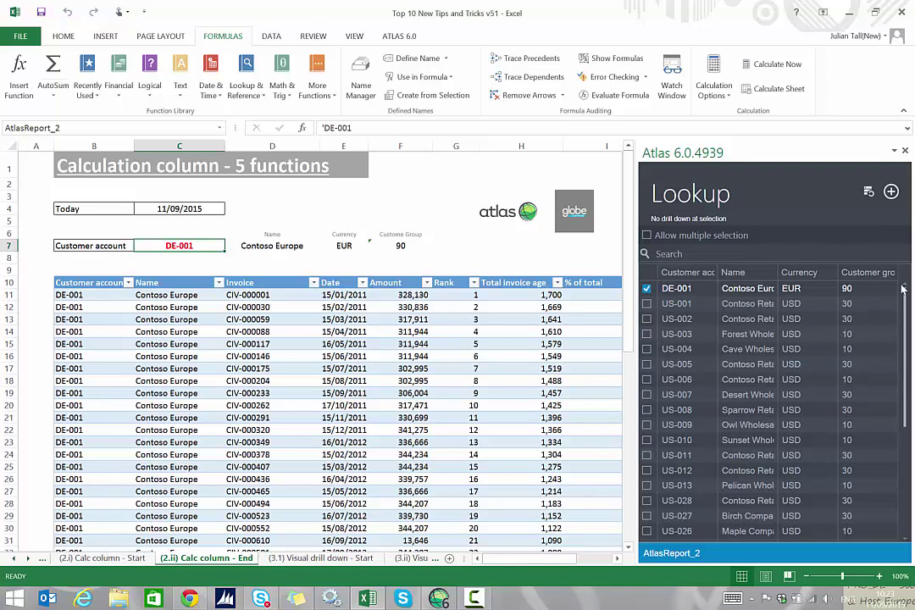
{"action": "left_click", "coordinate": [904, 150]}
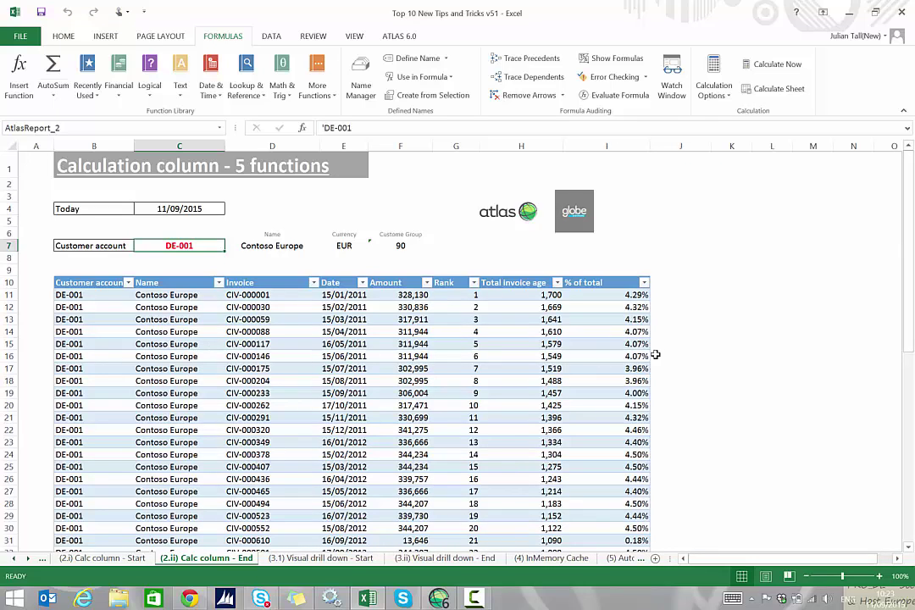
{"action": "scroll", "coordinate": [598, 297], "scroll_direction": "down", "scroll_amount": 3}
{"action": "scroll", "coordinate": [598, 296], "scroll_direction": "up", "scroll_amount": 1}
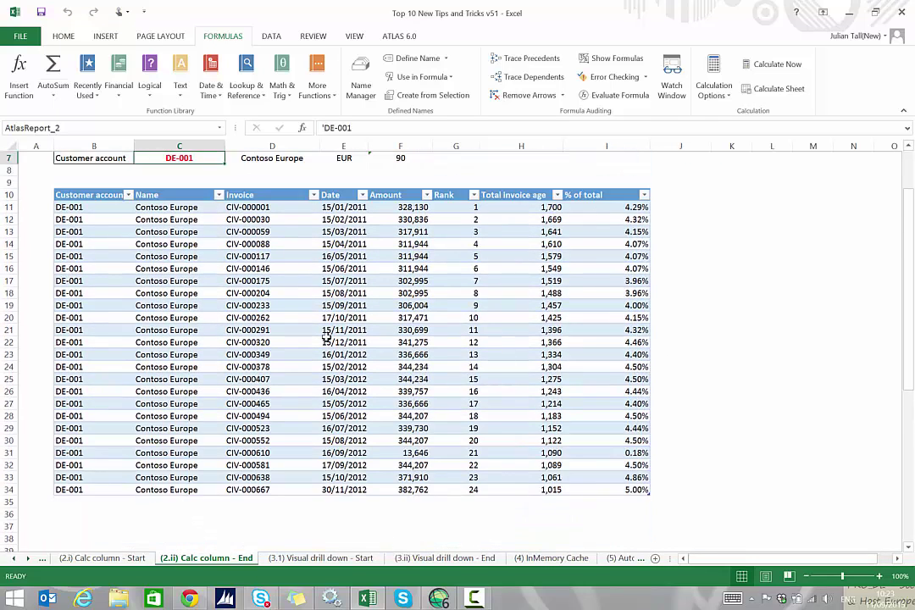
{"action": "scroll", "coordinate": [355, 338], "scroll_direction": "up", "scroll_amount": 2}
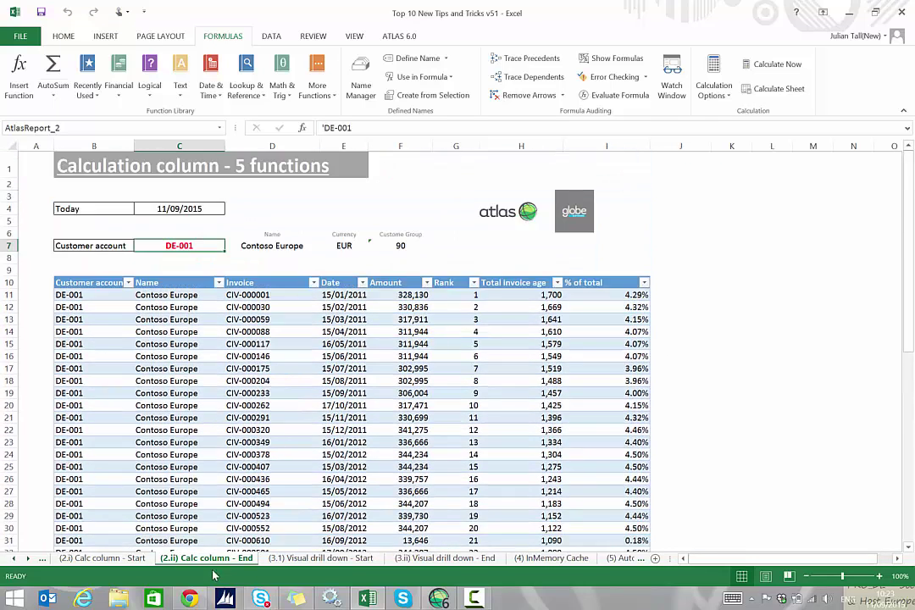
Add a column calculation to the invoice table on the "(2.i) Calc column - Start" sheet using the Atlas Data Inspector
{"action": "left_click", "coordinate": [106, 558]}
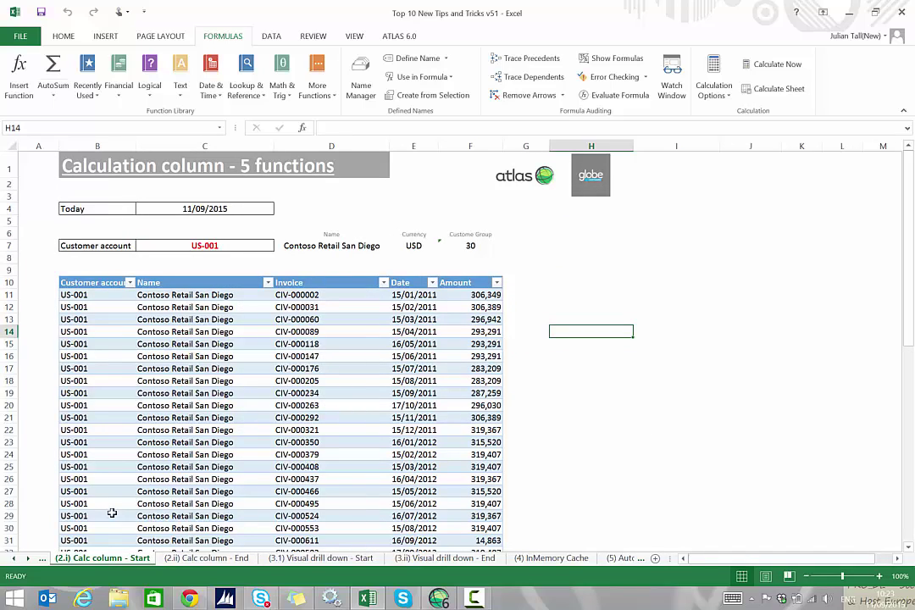
{"action": "left_click", "coordinate": [110, 319]}
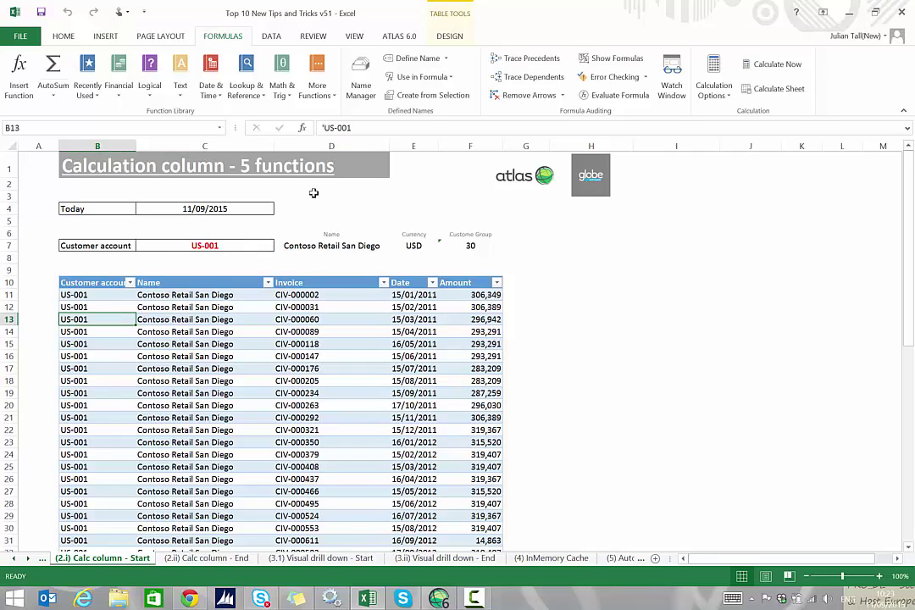
{"action": "left_click", "coordinate": [399, 36]}
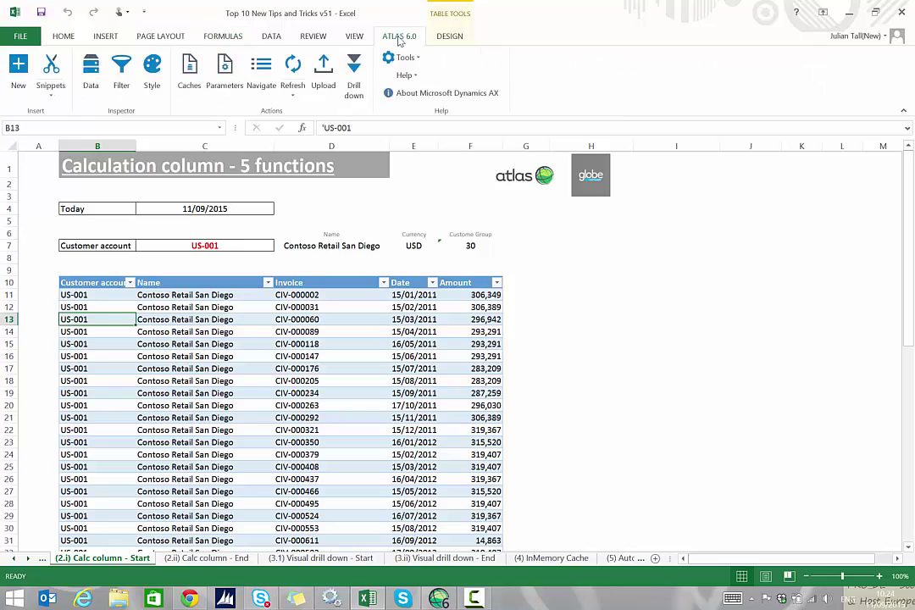
{"action": "left_click", "coordinate": [89, 87]}
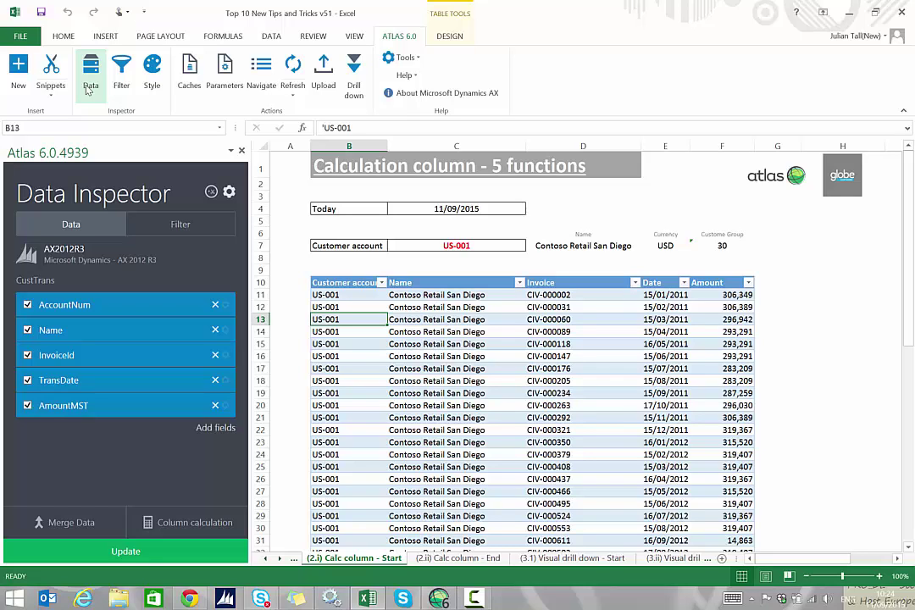
{"action": "left_click", "coordinate": [187, 523]}
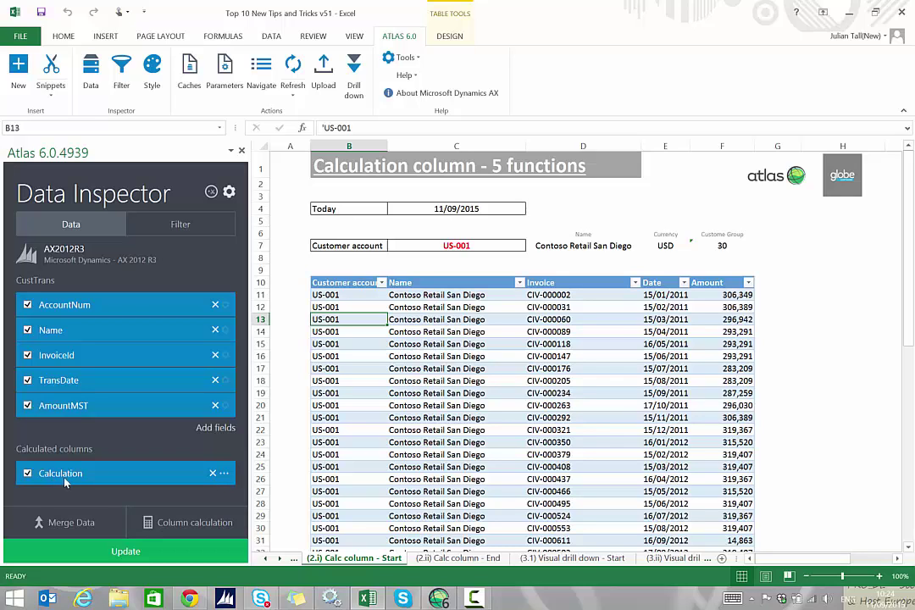
Set the new calculated column to the ranking calculation and create it
{"action": "left_click", "coordinate": [224, 474]}
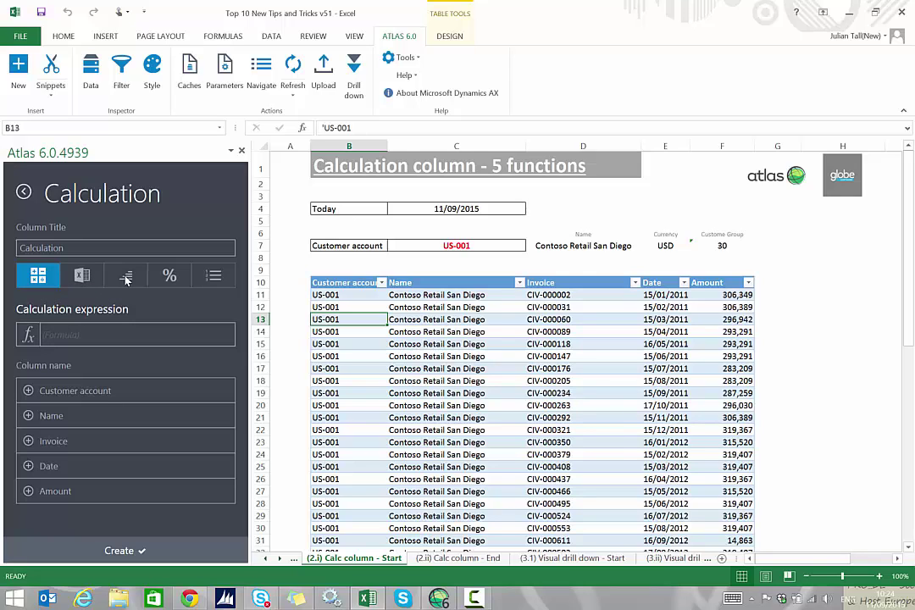
{"action": "left_click", "coordinate": [214, 277]}
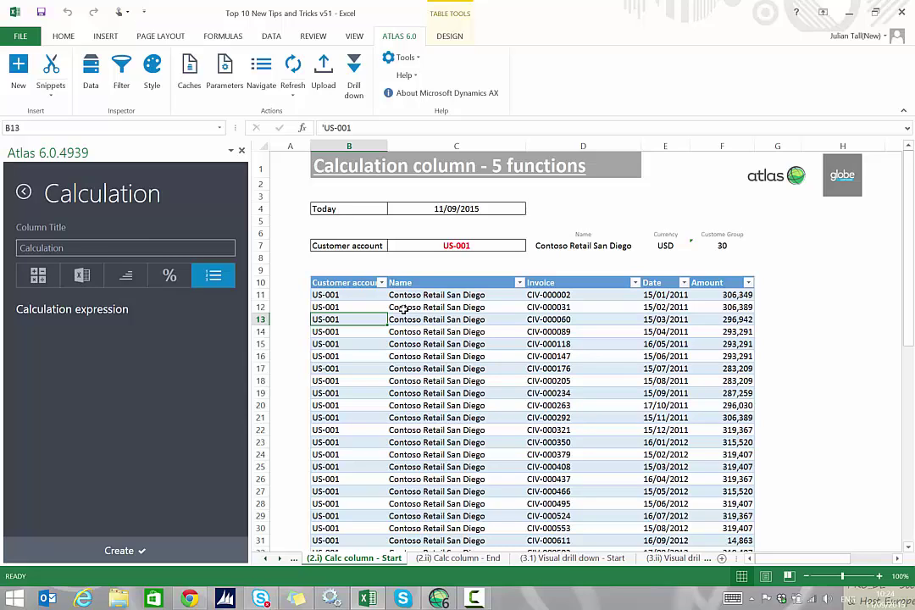
{"action": "left_click", "coordinate": [118, 551]}
Rename the calculated column to Rank
{"action": "right_click", "coordinate": [72, 476]}
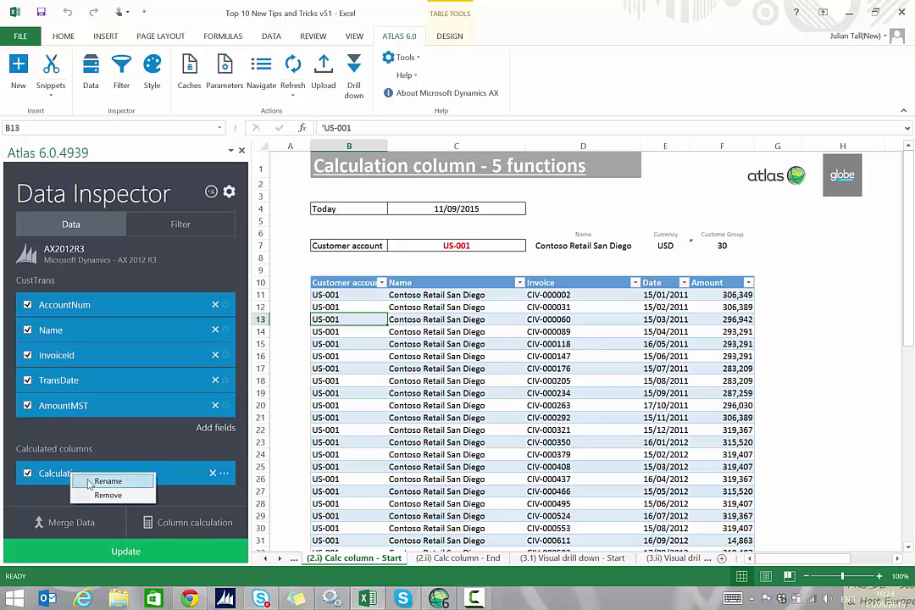
{"action": "left_click", "coordinate": [91, 481]}
{"action": "type", "text": "Rank"}
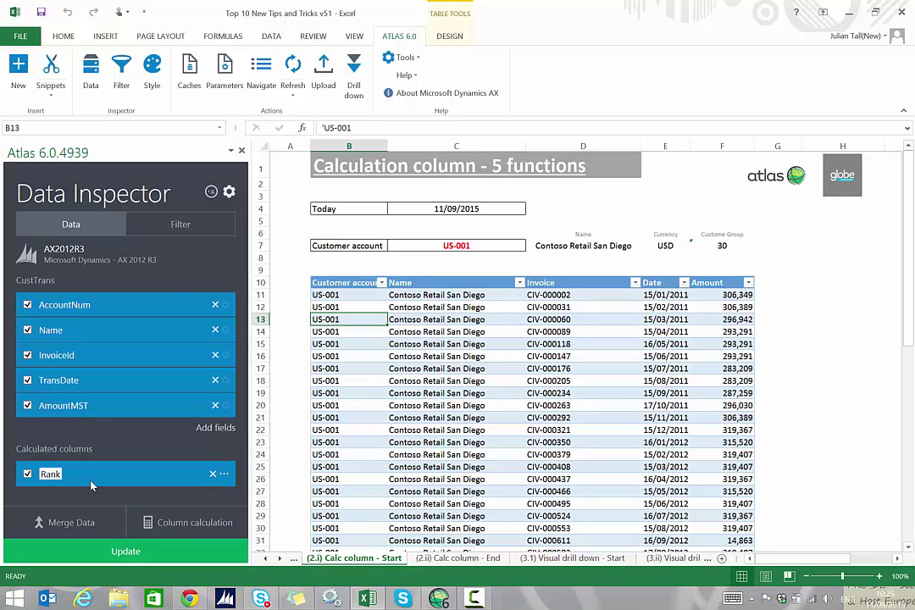
{"action": "key", "text": "Return"}
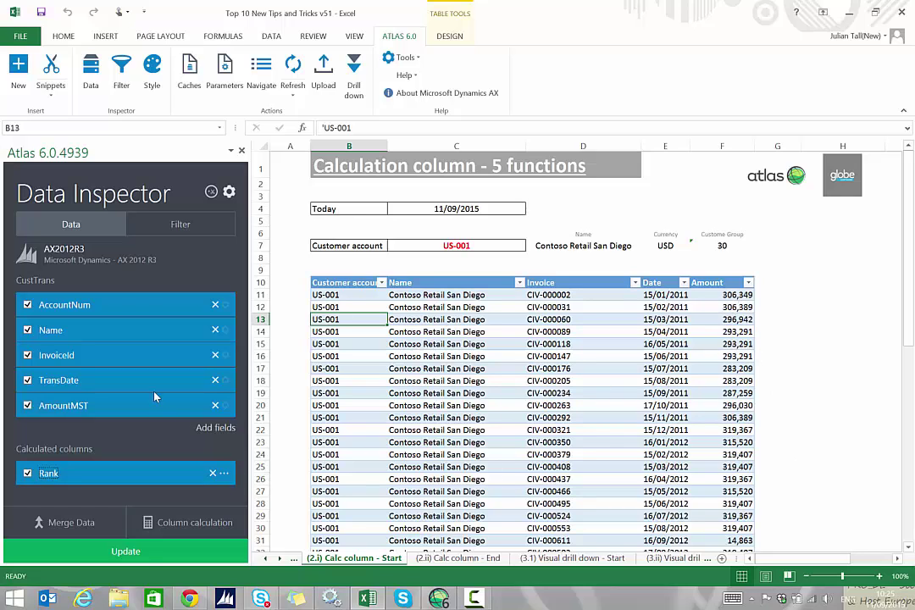
Sort the AmountMST field in descending order, update the report and look through the ranked invoices
{"action": "left_click", "coordinate": [226, 405]}
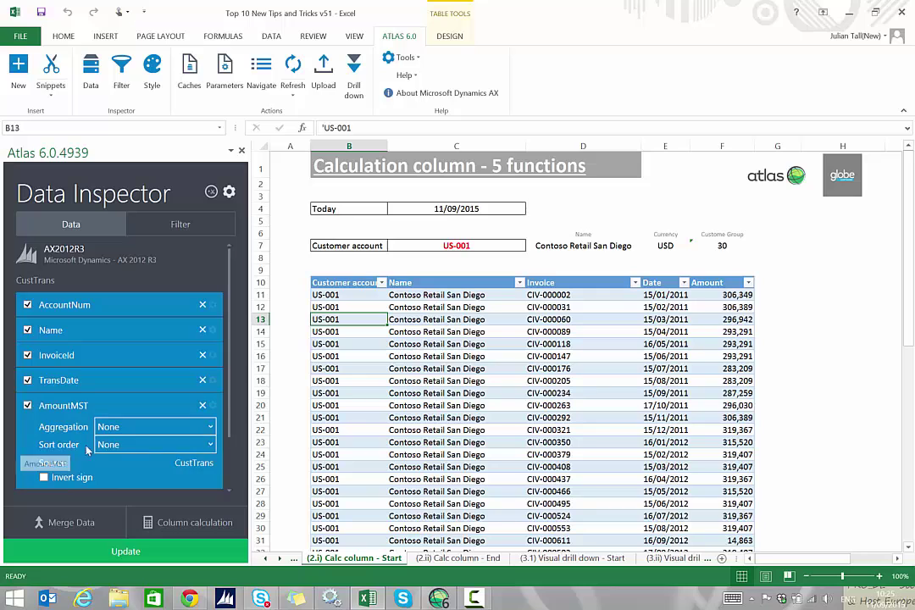
{"action": "left_click", "coordinate": [202, 443]}
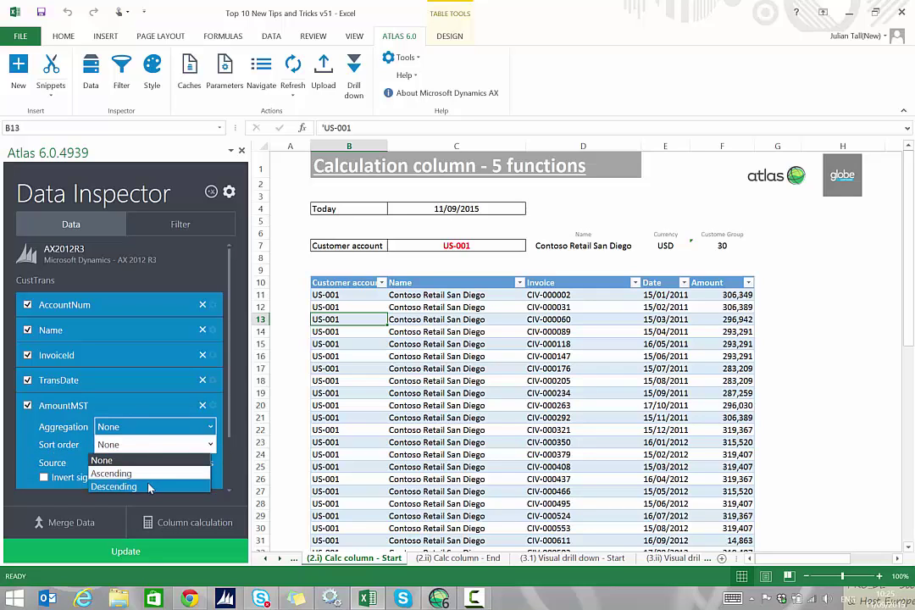
{"action": "left_click", "coordinate": [149, 486]}
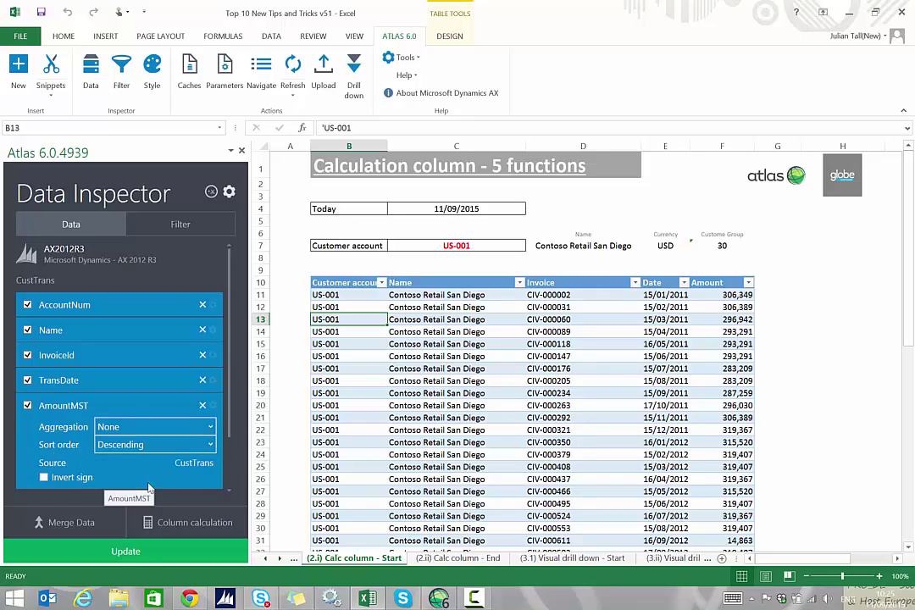
{"action": "left_click", "coordinate": [125, 550]}
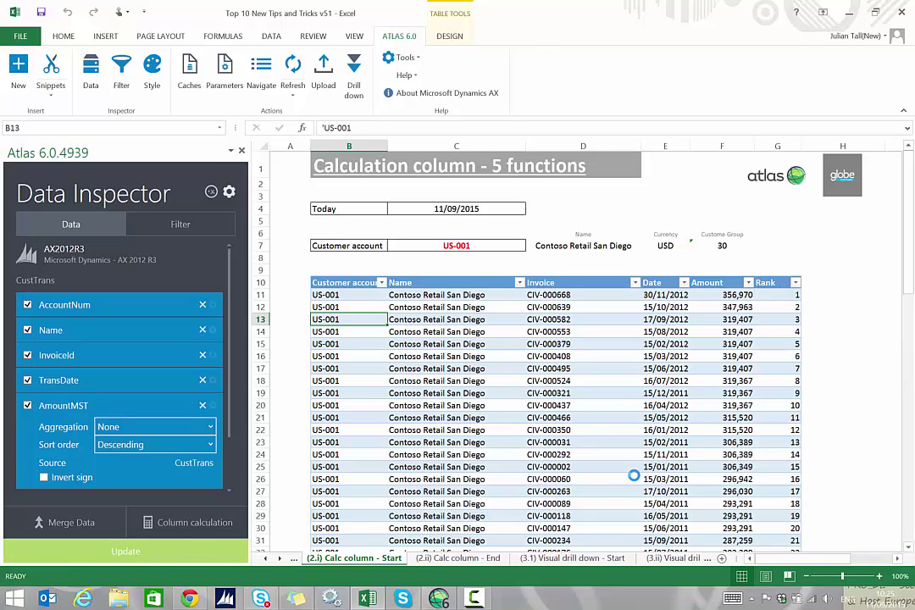
{"action": "left_click_drag", "start_coordinate": [907, 270], "coordinate": [860, 289]}
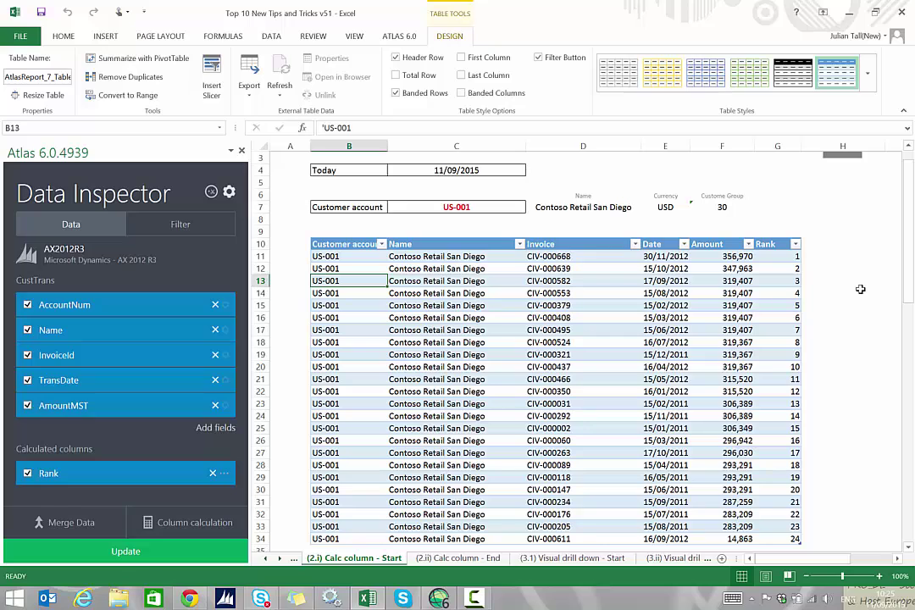
Limit the report to 7 records in its properties and update the invoice table
{"action": "left_click", "coordinate": [227, 194]}
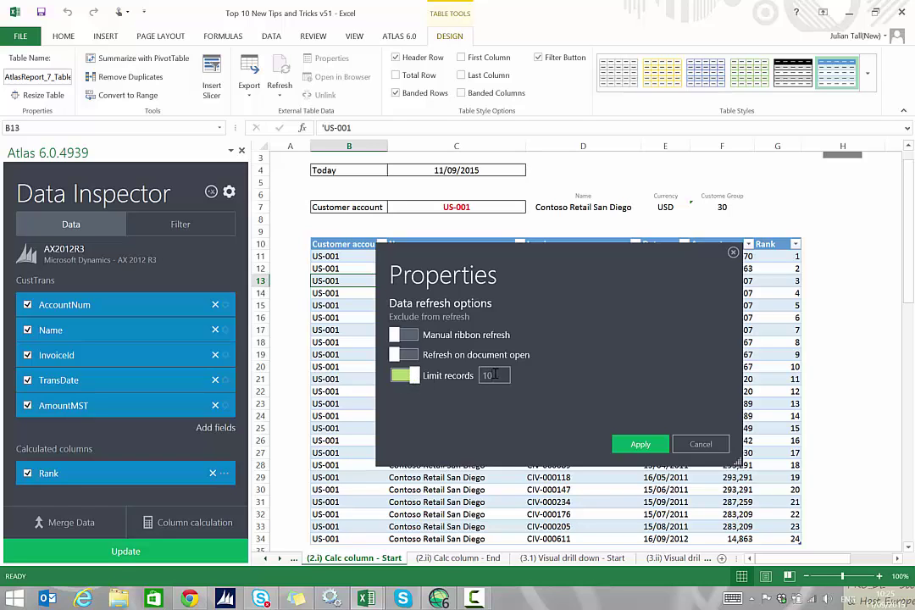
{"action": "left_click_drag", "start_coordinate": [500, 377], "coordinate": [479, 378]}
{"action": "type", "text": "7"}
{"action": "left_click", "coordinate": [640, 444]}
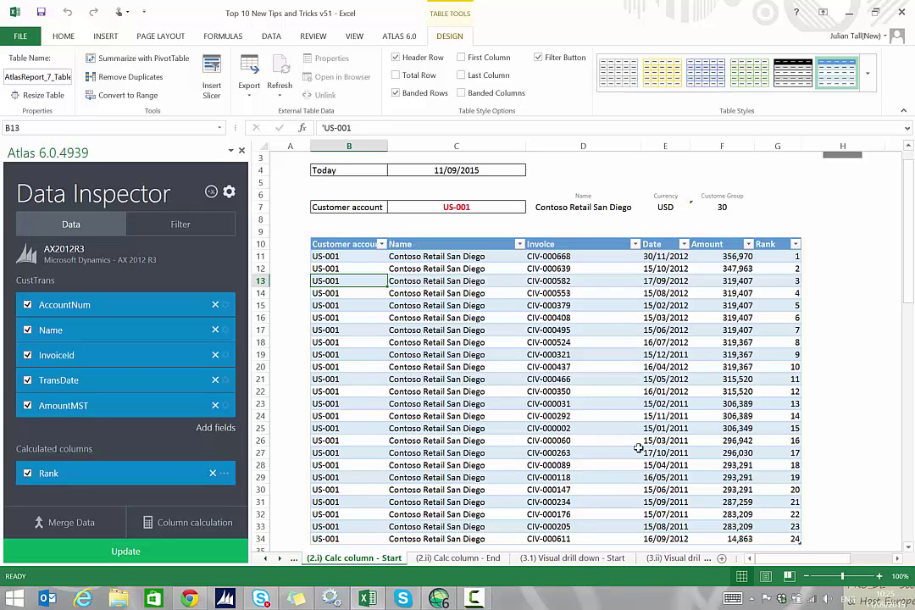
{"action": "left_click", "coordinate": [123, 550]}
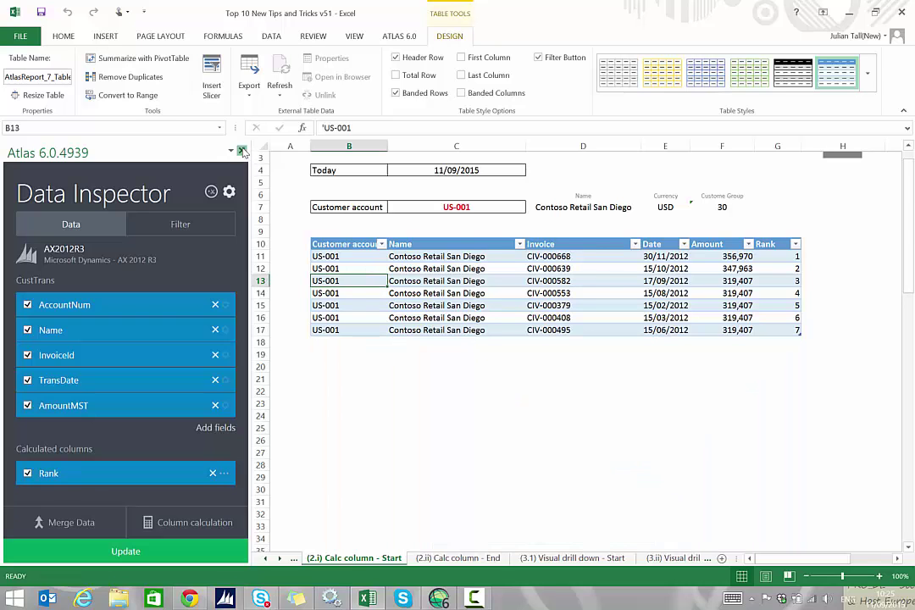
Close the Data Inspector and check the invoice amounts in the shortened table
{"action": "left_click", "coordinate": [241, 151]}
{"action": "left_click_drag", "start_coordinate": [473, 256], "coordinate": [478, 331]}
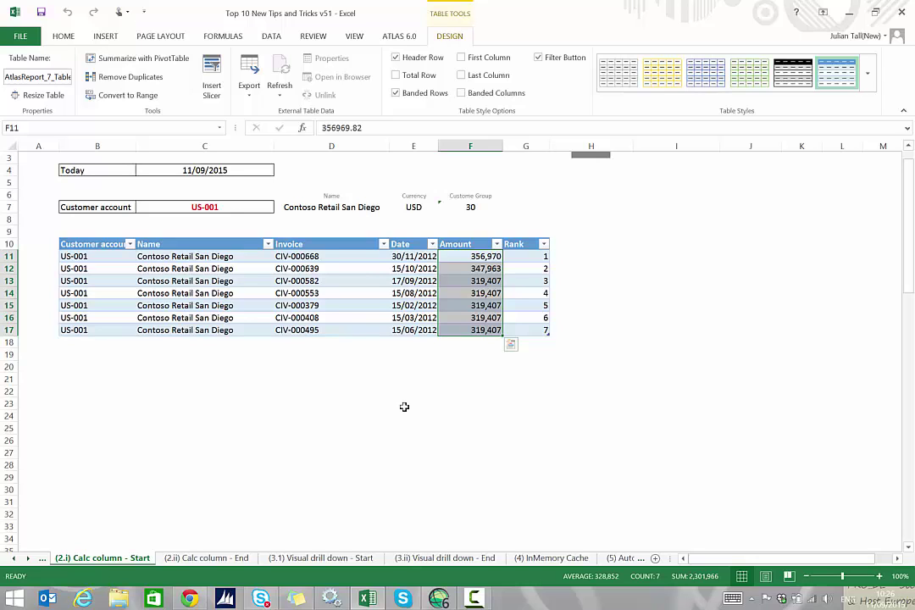
{"action": "left_click", "coordinate": [214, 414]}
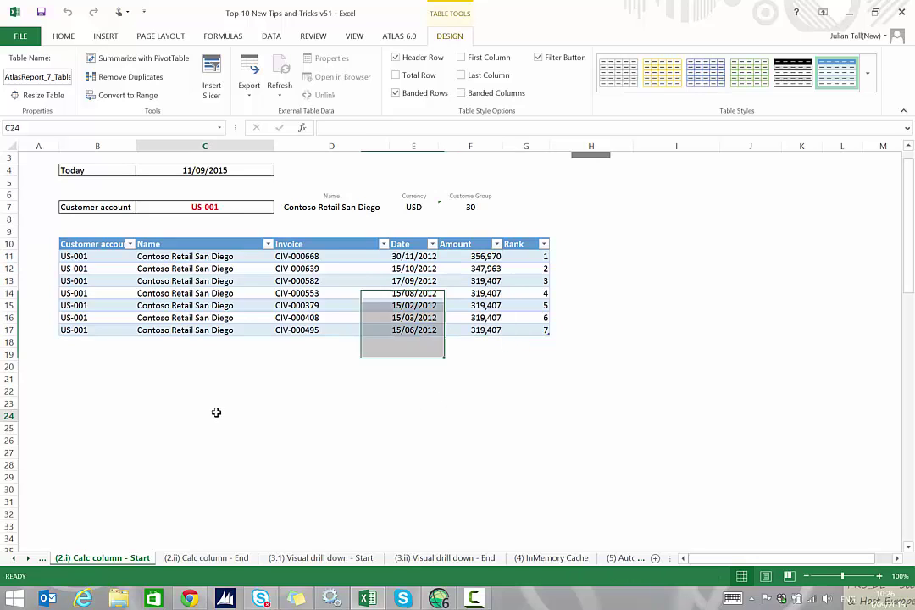
Change the customer account above the ranked table to Contoso Europe through the lookup, then close the lookup
{"action": "left_click", "coordinate": [210, 208]}
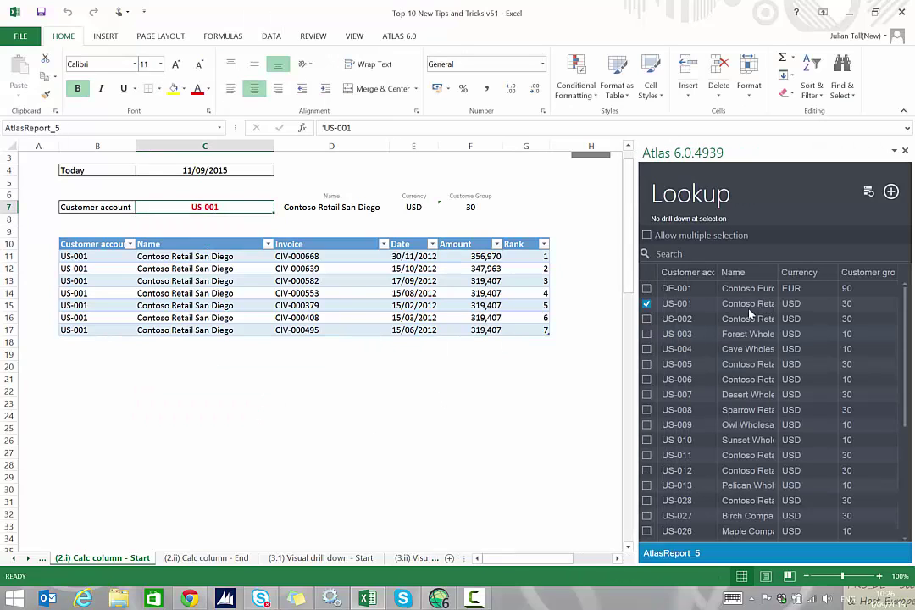
{"action": "left_click", "coordinate": [647, 288]}
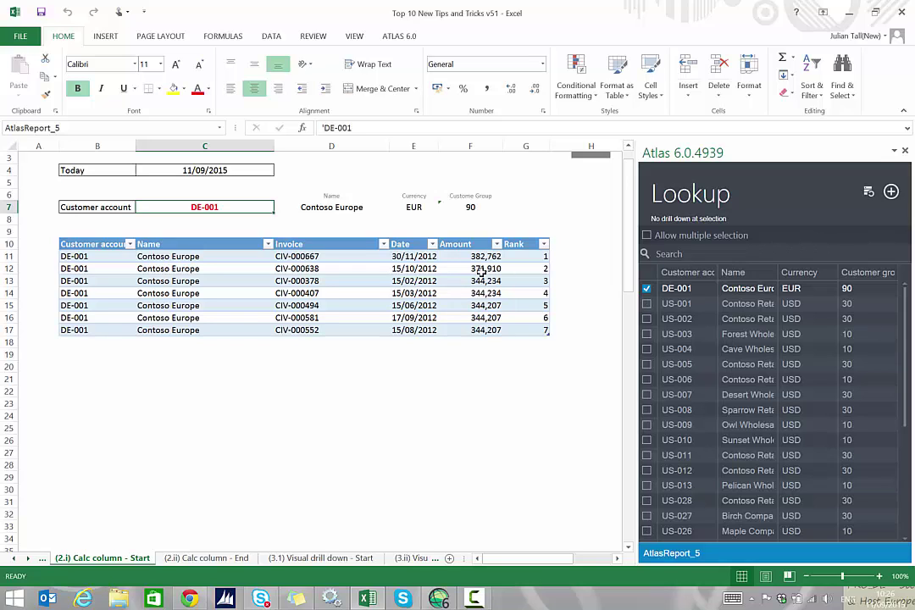
{"action": "left_click", "coordinate": [904, 150]}
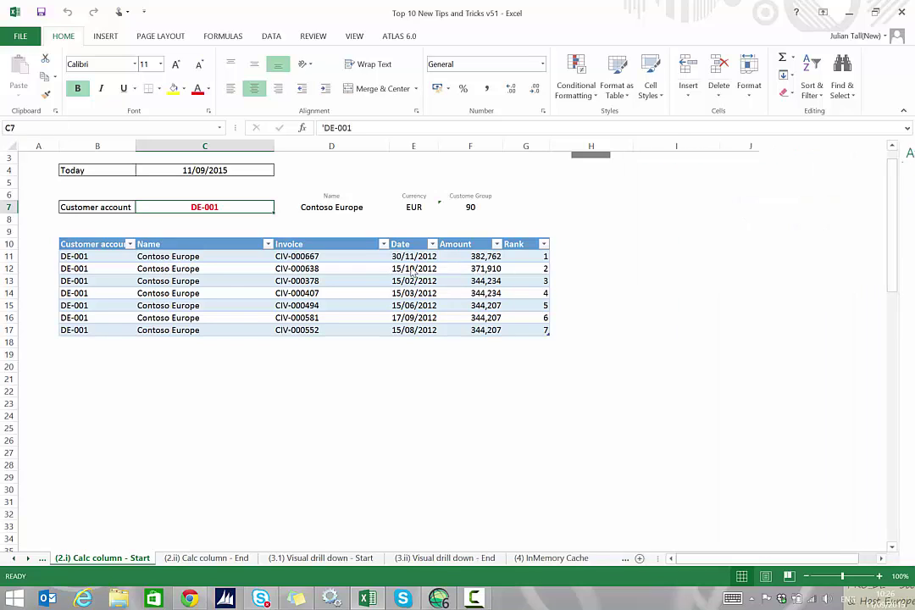
Turn off the Limit records option in the invoice report's properties and update the report
{"action": "left_click", "coordinate": [182, 269]}
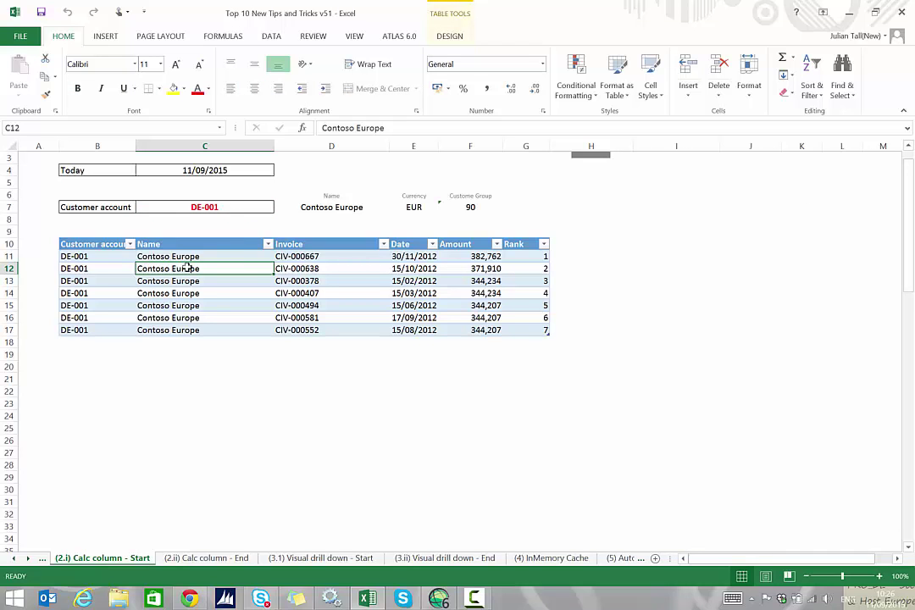
{"action": "left_click", "coordinate": [398, 36]}
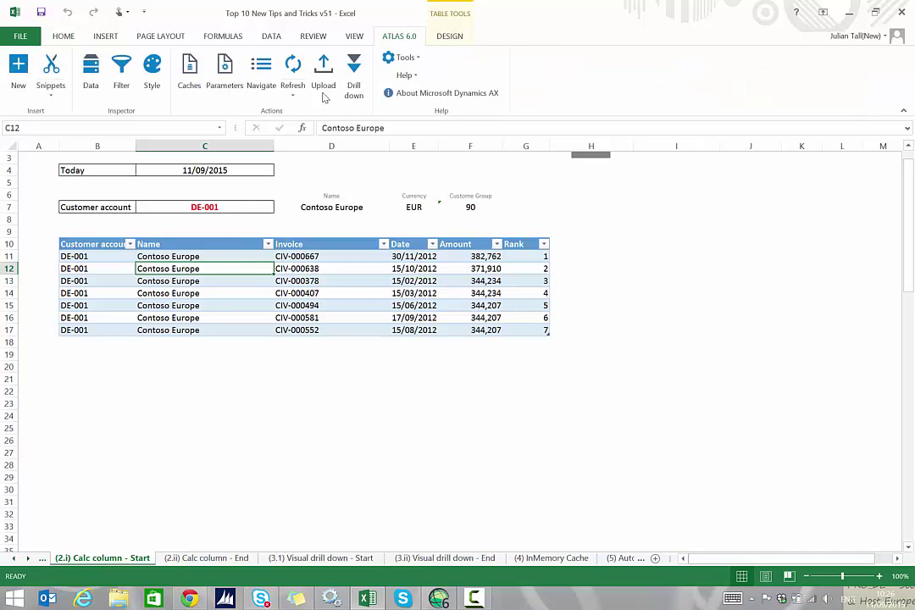
{"action": "left_click", "coordinate": [90, 76]}
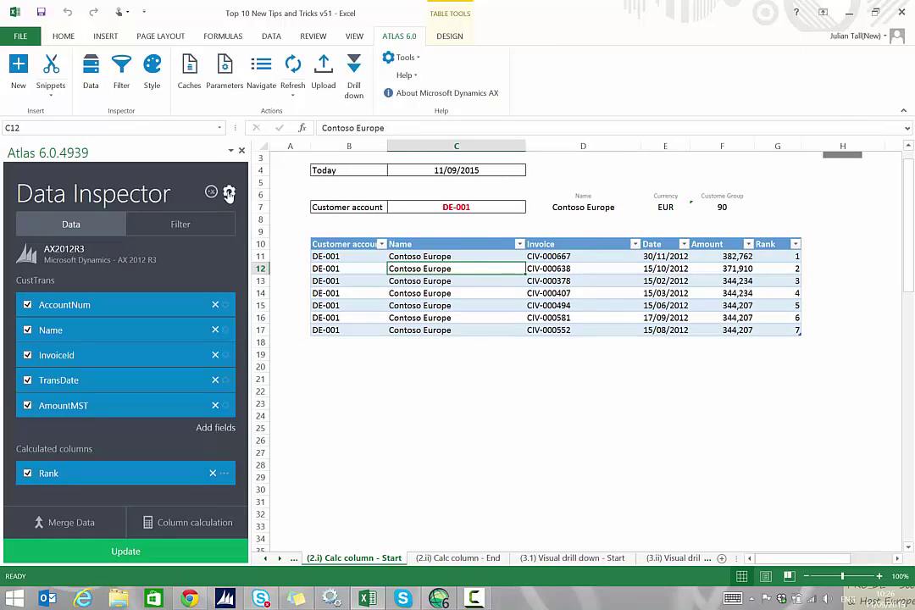
{"action": "left_click", "coordinate": [229, 192]}
{"action": "left_click", "coordinate": [395, 378]}
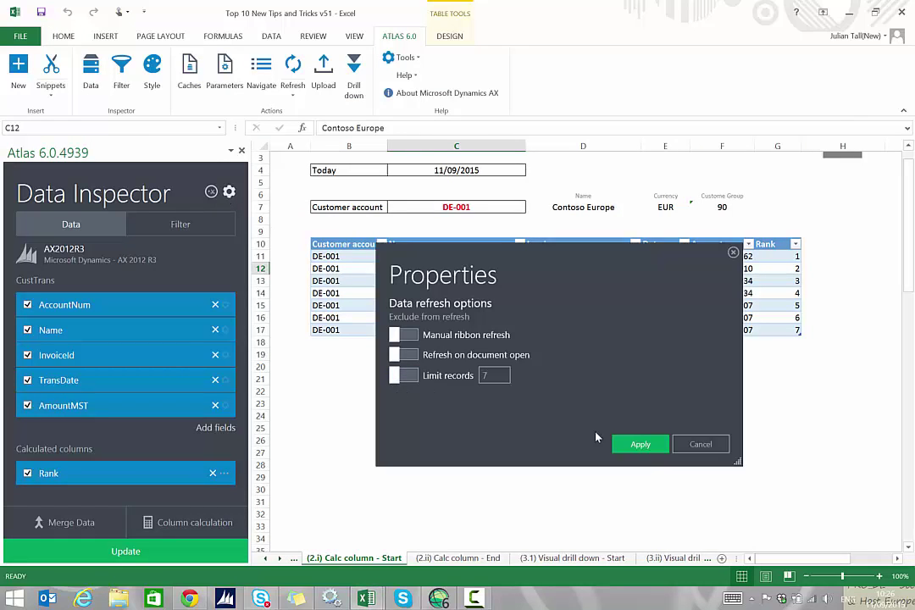
{"action": "left_click", "coordinate": [641, 444]}
{"action": "left_click", "coordinate": [125, 551]}
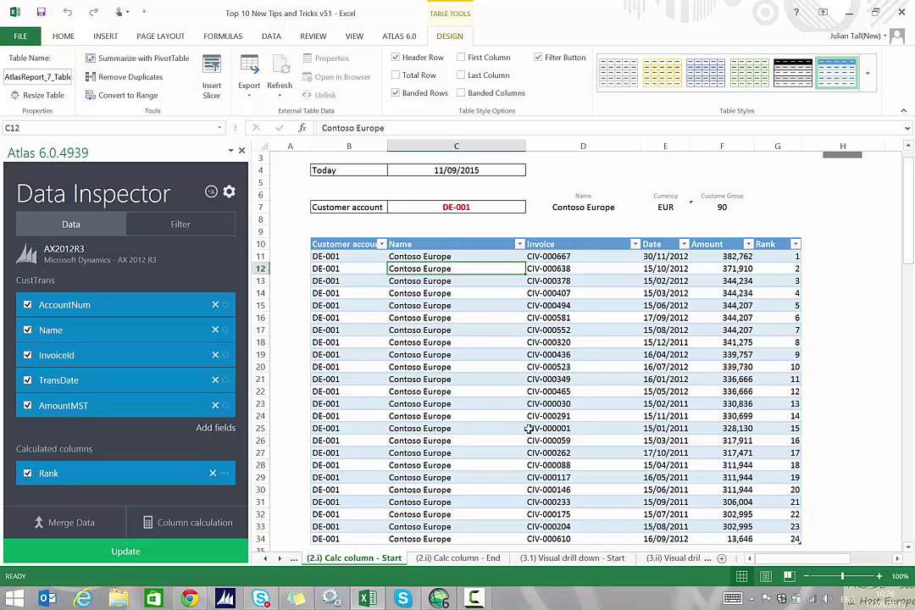
Add a calculated column to the report that computes a running balance on Amount
{"action": "left_click", "coordinate": [227, 519]}
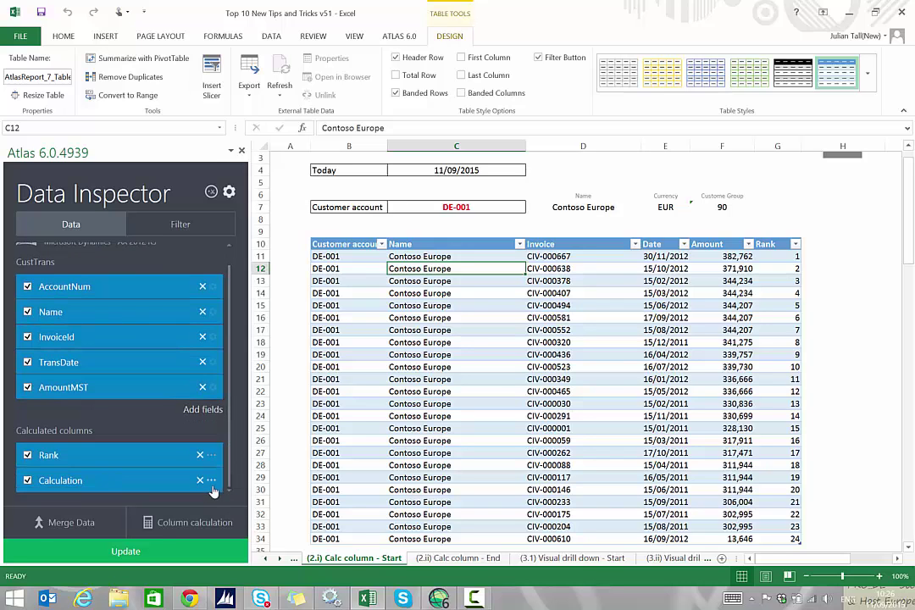
{"action": "left_click", "coordinate": [212, 481]}
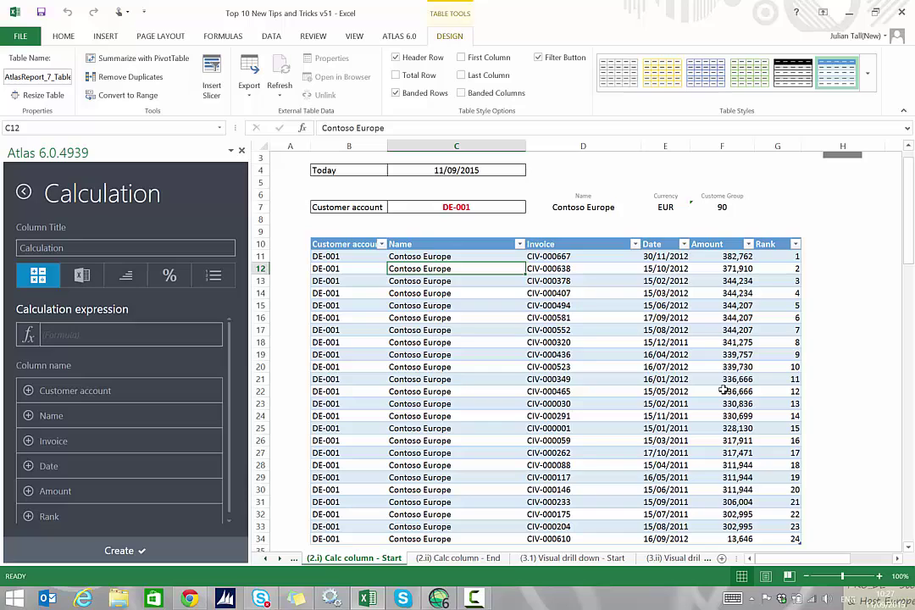
{"action": "left_click", "coordinate": [125, 279]}
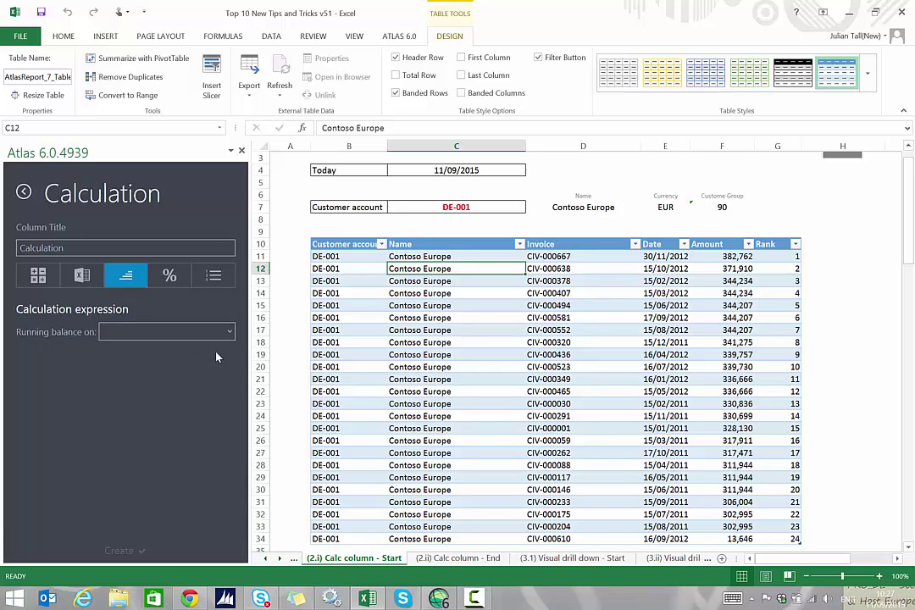
{"action": "left_click", "coordinate": [227, 332]}
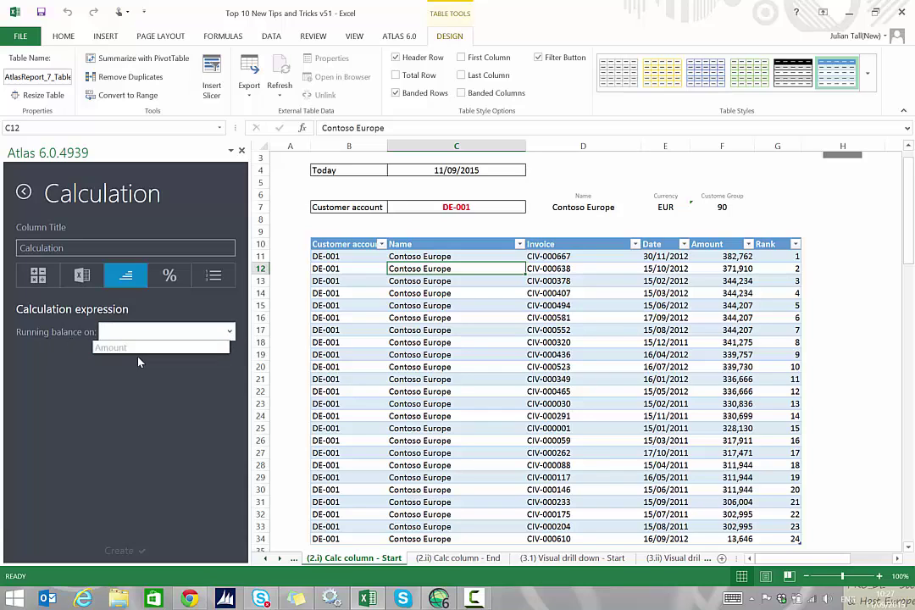
{"action": "left_click", "coordinate": [115, 347]}
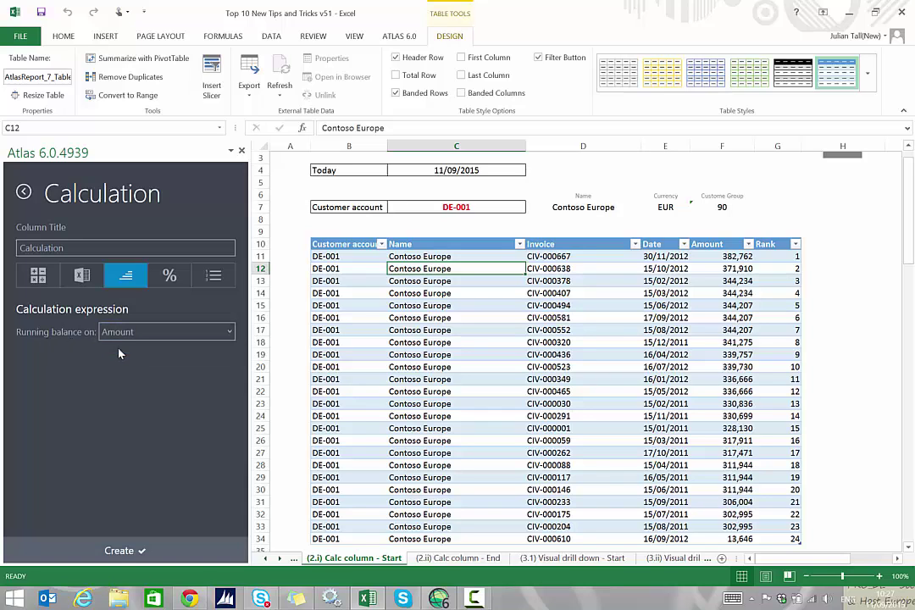
{"action": "left_click", "coordinate": [135, 546]}
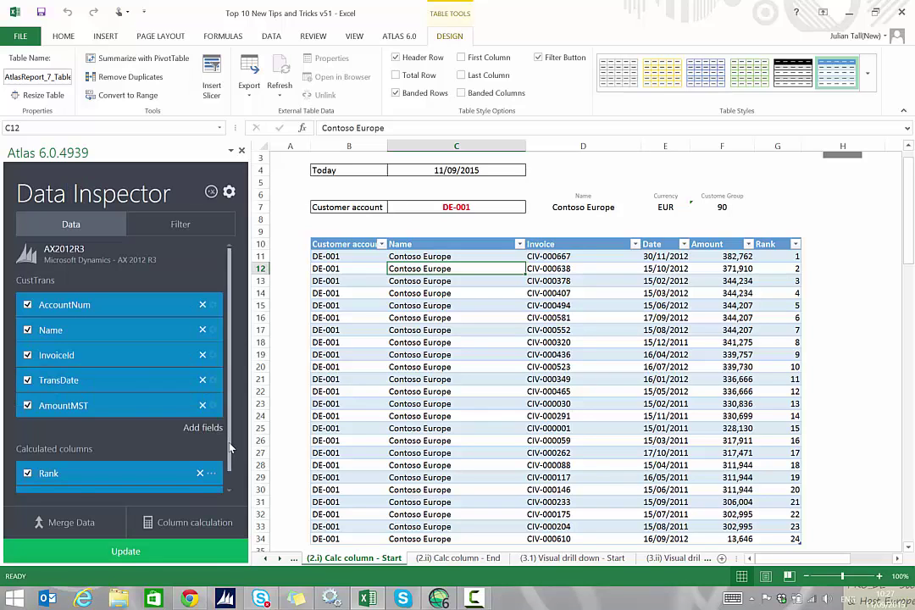
Rename the new Calculation column as Running balance
{"action": "right_click", "coordinate": [55, 489]}
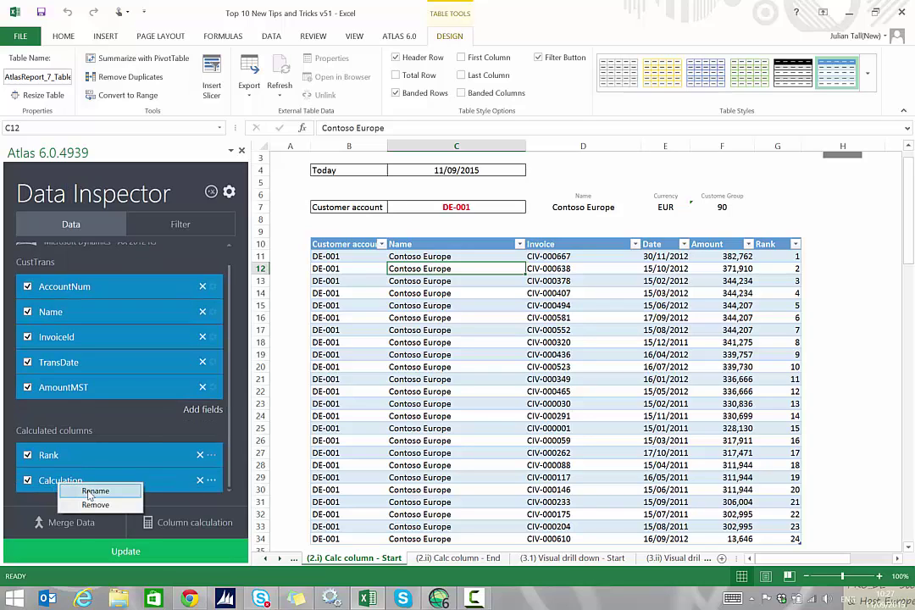
{"action": "left_click", "coordinate": [90, 494]}
{"action": "type", "text": "Running balance"}
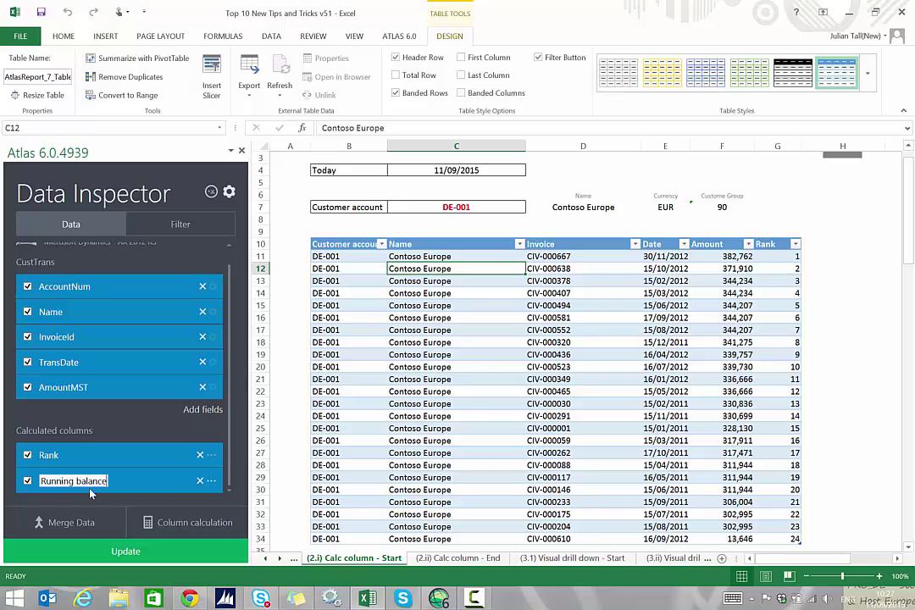
{"action": "key", "text": "Return"}
Set the AmountMST field's sort order to None
{"action": "left_click", "coordinate": [212, 387]}
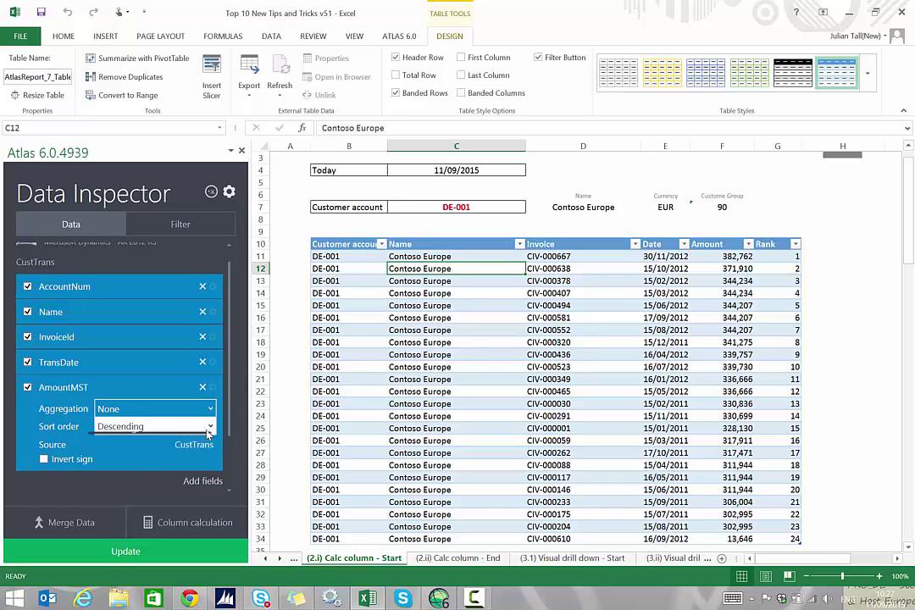
{"action": "left_click", "coordinate": [209, 434]}
{"action": "left_click", "coordinate": [127, 440]}
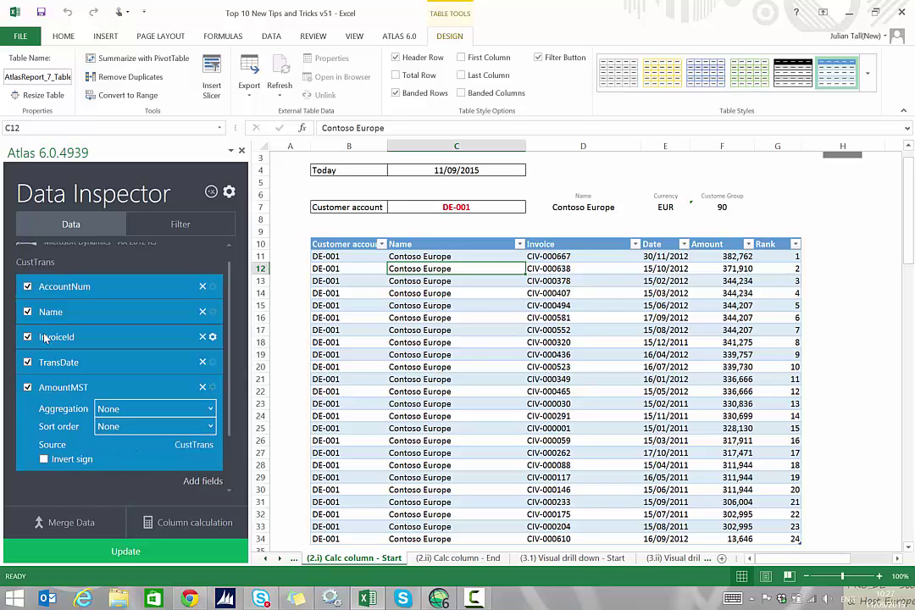
Sort the TransDate field in ascending order, update the report and close the Data Inspector
{"action": "left_click", "coordinate": [213, 362]}
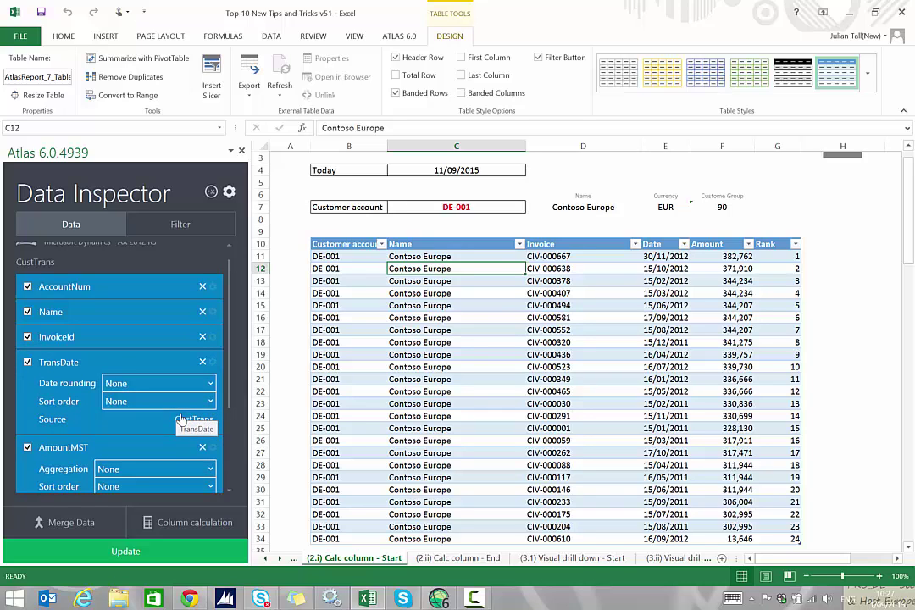
{"action": "left_click", "coordinate": [208, 403]}
{"action": "left_click", "coordinate": [206, 402]}
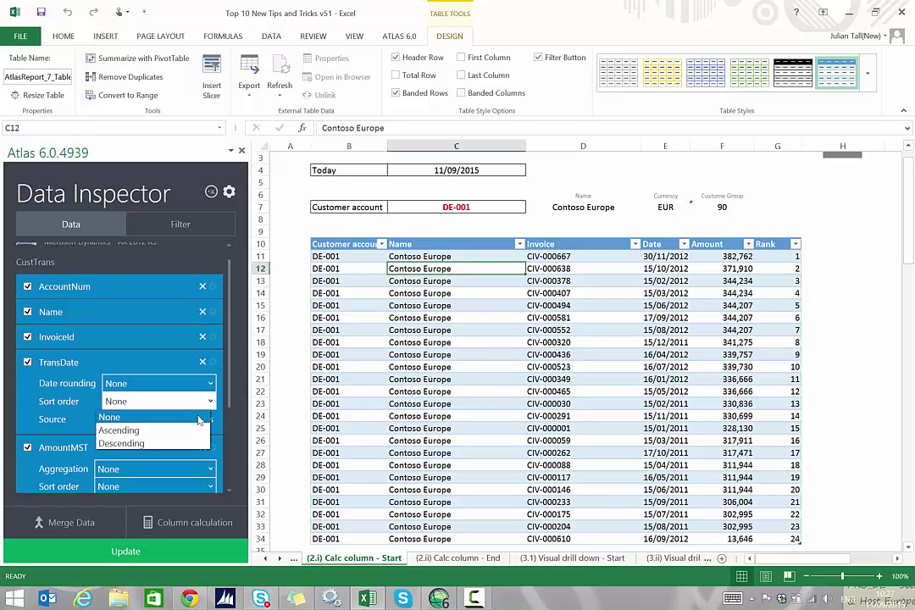
{"action": "left_click", "coordinate": [192, 431]}
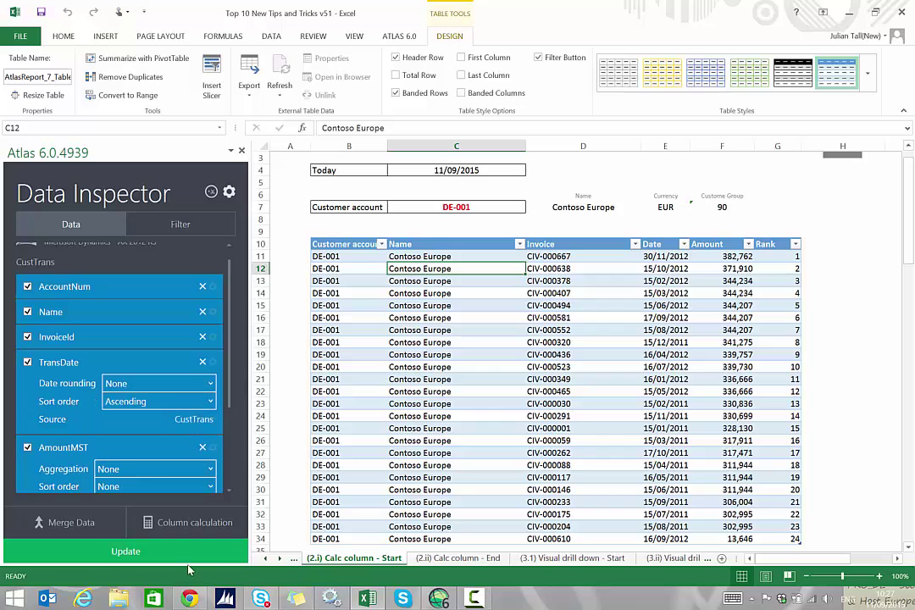
{"action": "scroll", "coordinate": [203, 398], "scroll_direction": "down", "scroll_amount": 3}
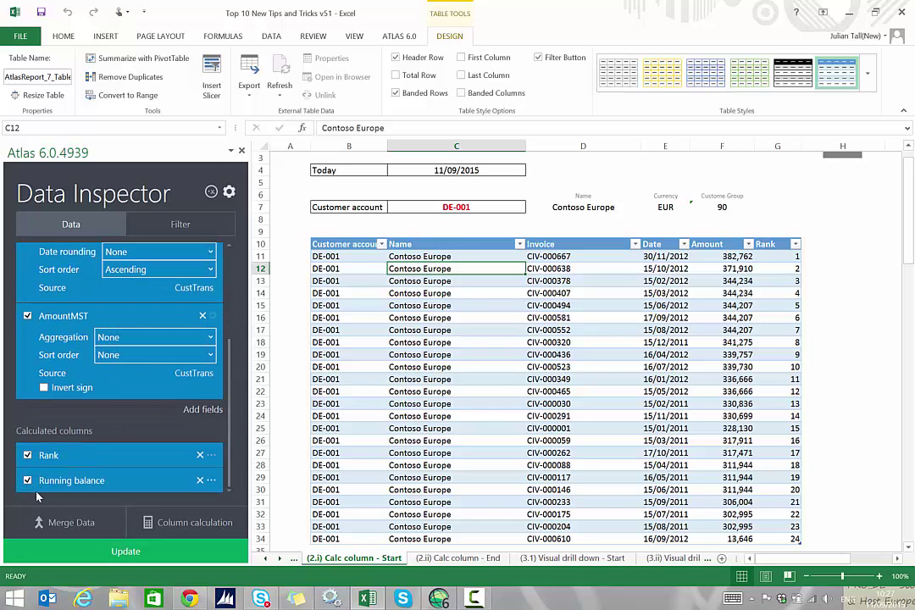
{"action": "left_click", "coordinate": [126, 551]}
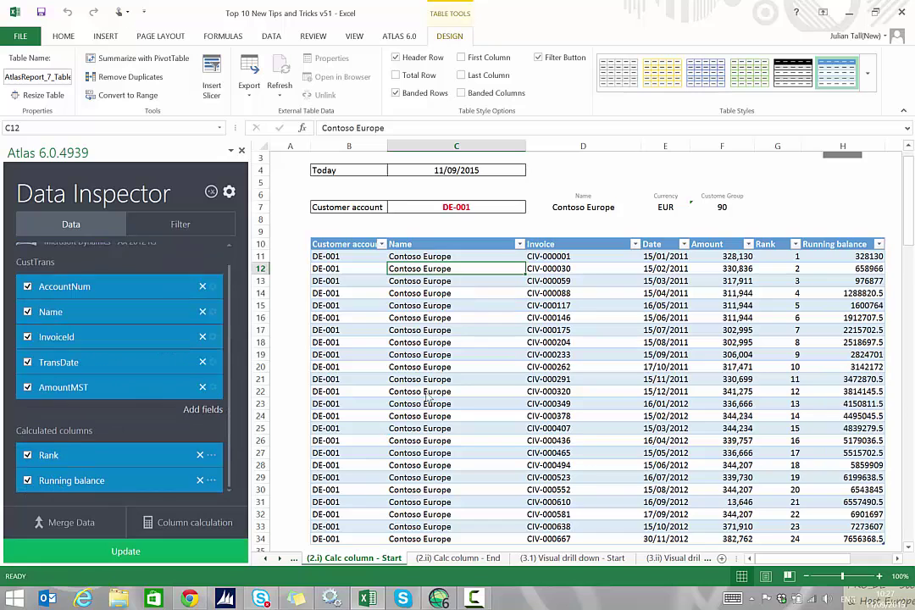
{"action": "left_click", "coordinate": [242, 150]}
Format the first Running balance cell, H11, with thousands separators and no decimals
{"action": "left_click", "coordinate": [618, 255]}
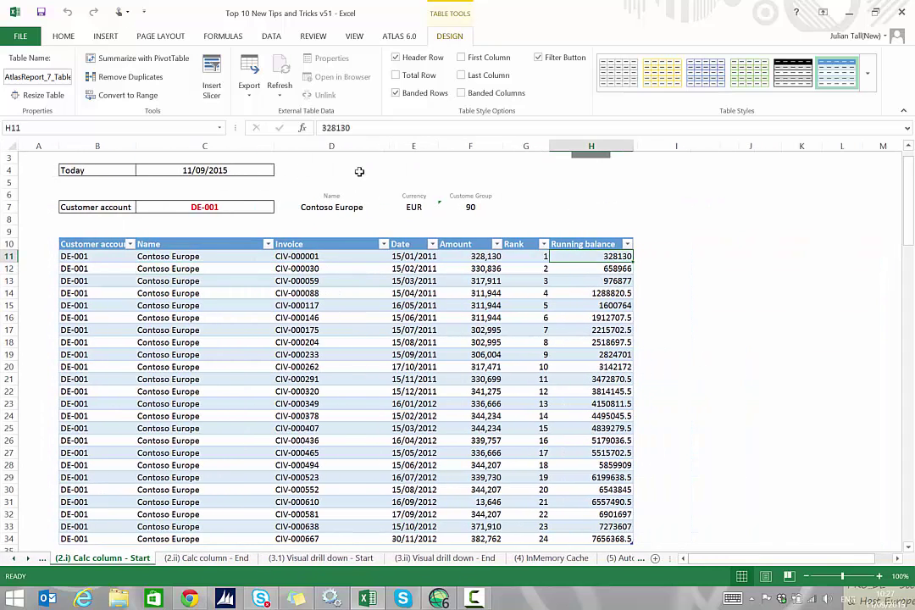
{"action": "left_click", "coordinate": [63, 36]}
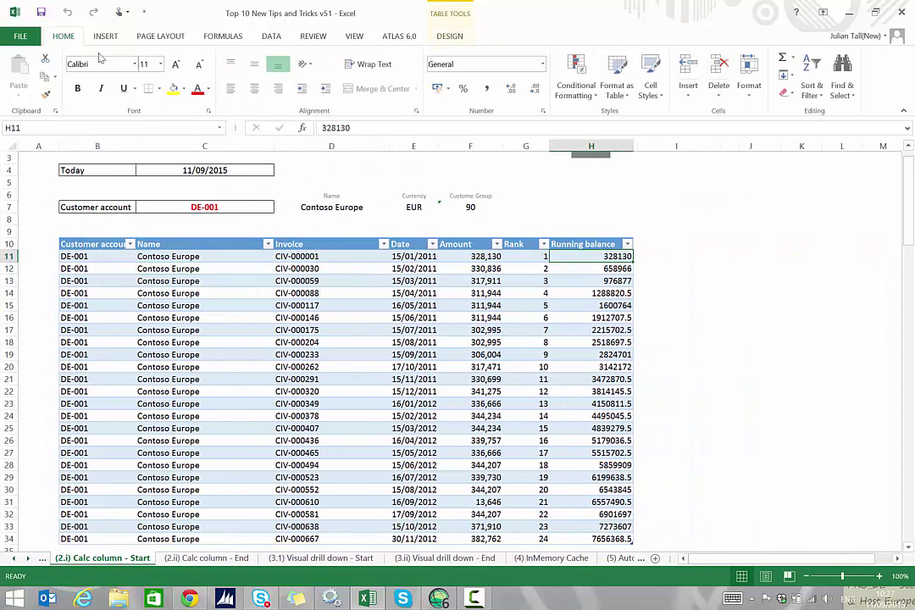
{"action": "left_click", "coordinate": [486, 88]}
{"action": "left_click", "coordinate": [534, 89]}
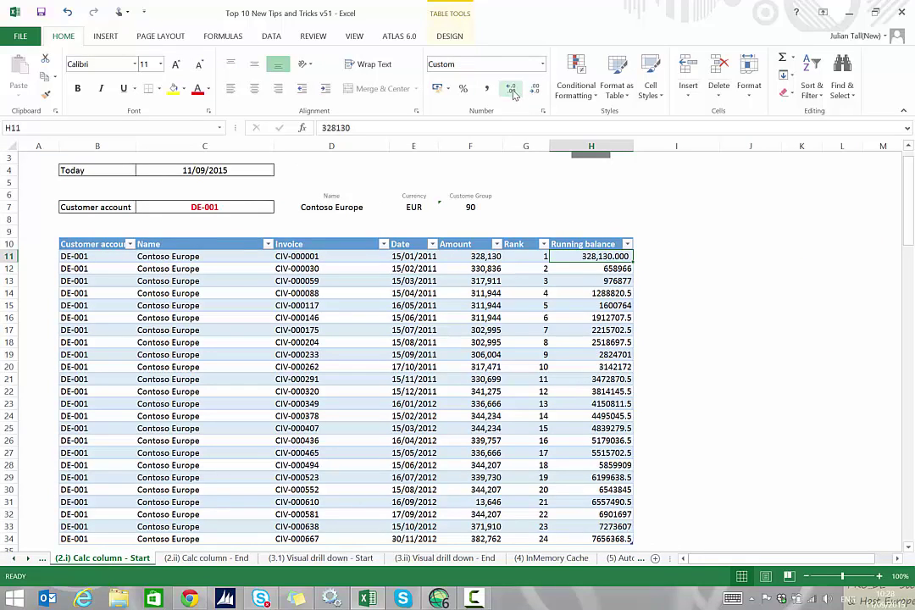
{"action": "left_click", "coordinate": [535, 90]}
{"action": "left_click", "coordinate": [535, 90]}
{"action": "left_click", "coordinate": [534, 90]}
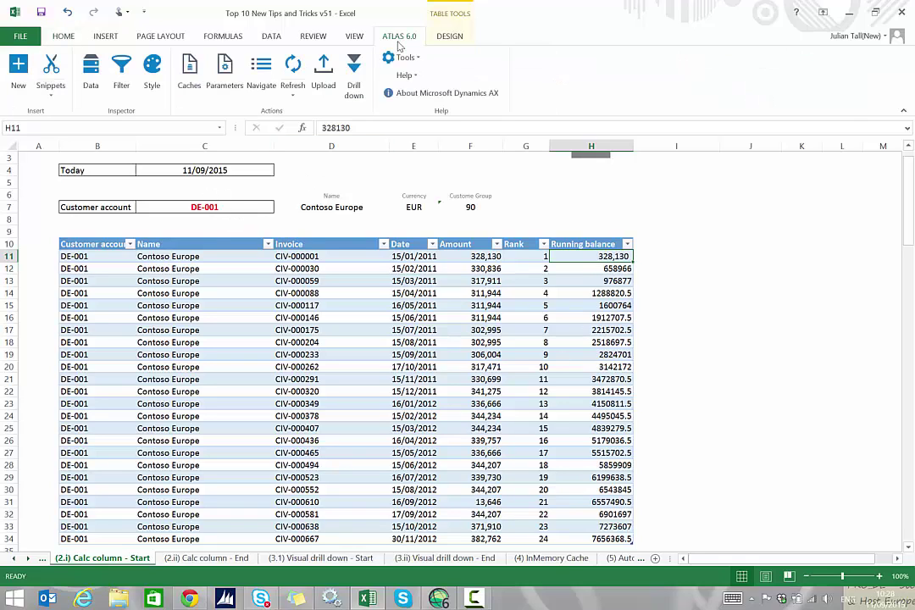
Refresh the report to apply the number format down the Running balance column, and look through the balances
{"action": "scroll", "coordinate": [337, 38], "scroll_direction": "down", "scroll_amount": 7}
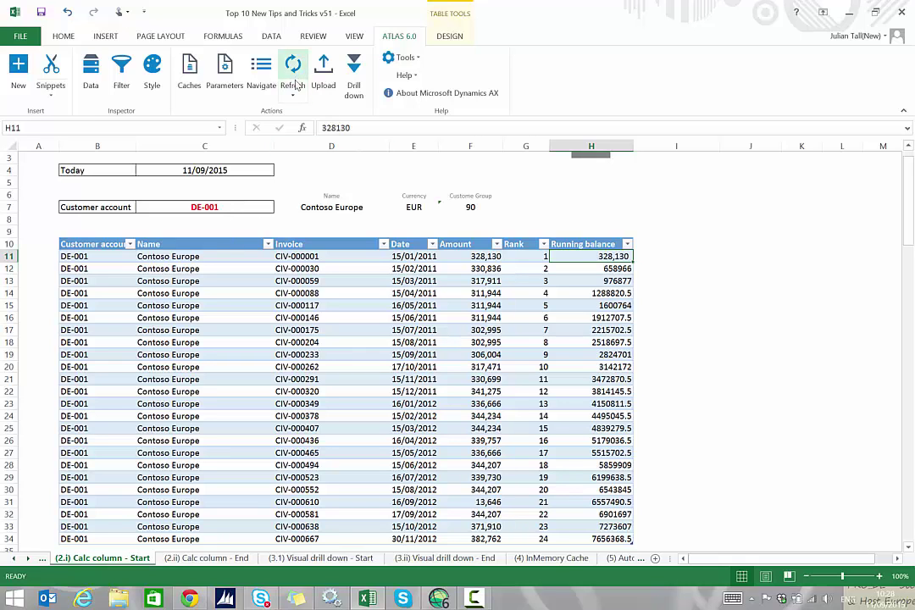
{"action": "left_click", "coordinate": [294, 96]}
{"action": "left_click", "coordinate": [307, 113]}
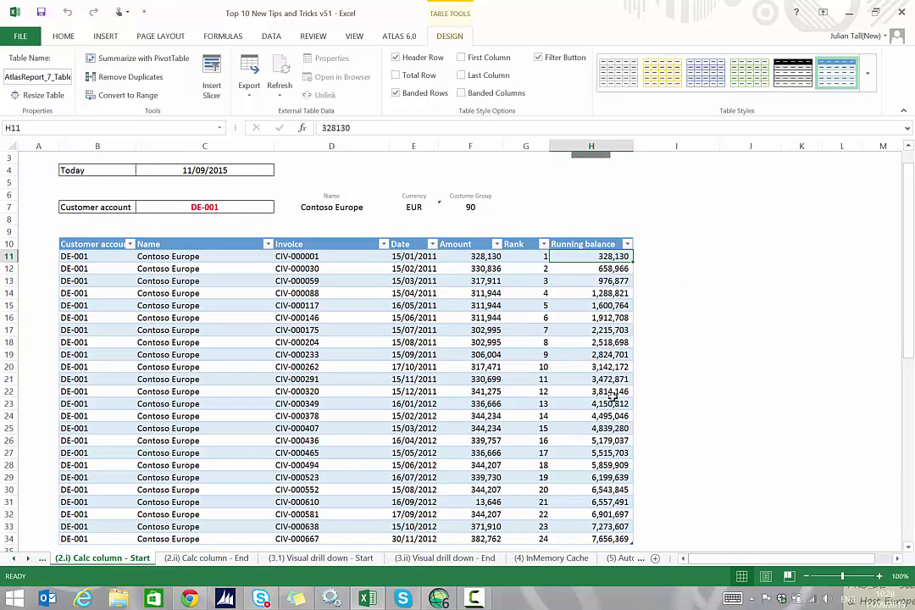
{"action": "scroll", "coordinate": [632, 394], "scroll_direction": "down", "scroll_amount": 1}
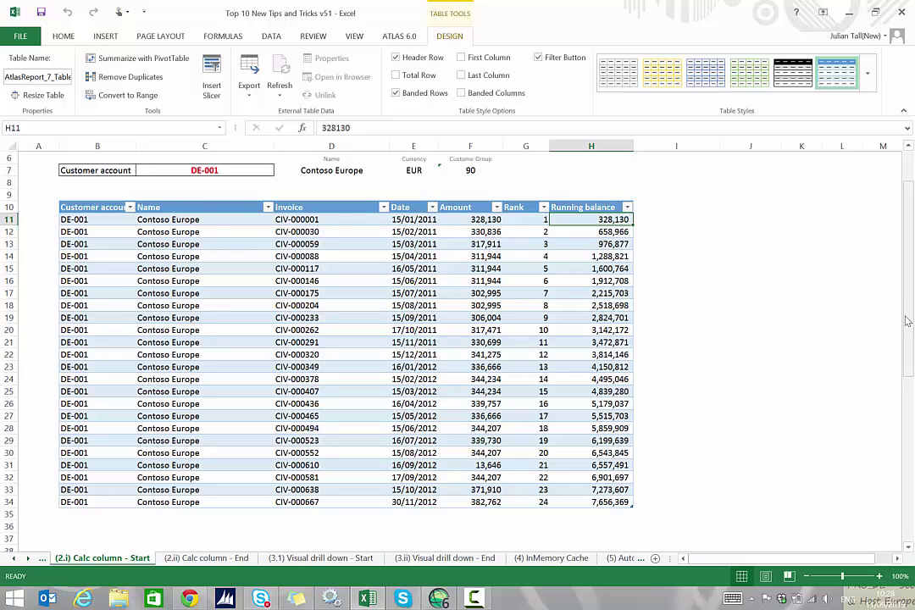
{"action": "scroll", "coordinate": [595, 278], "scroll_direction": "up", "scroll_amount": 2}
Add another calculated column to the invoice report using the Excel calculation type, leaving its expression empty
{"action": "left_click", "coordinate": [173, 331]}
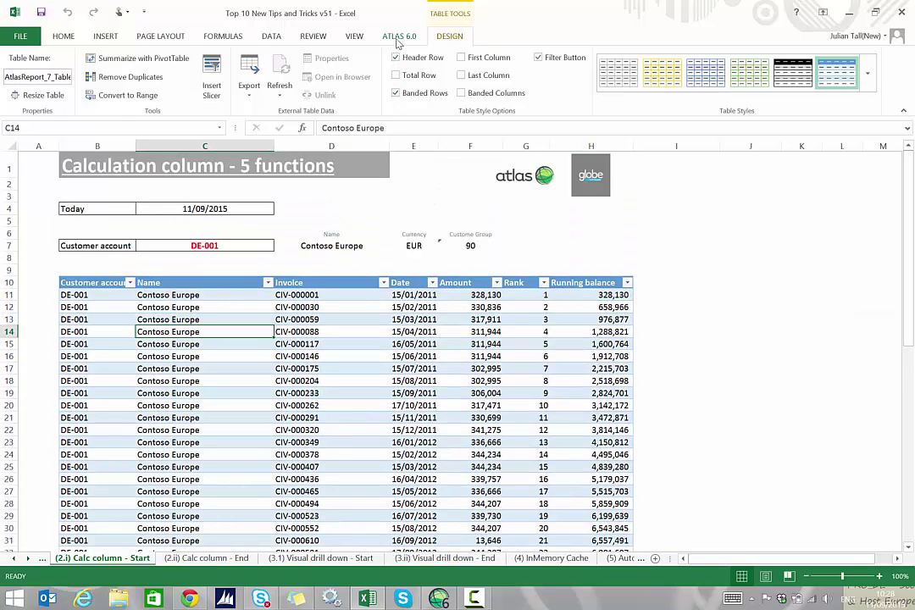
{"action": "scroll", "coordinate": [335, 35], "scroll_direction": "up", "scroll_amount": 1}
{"action": "left_click", "coordinate": [91, 72]}
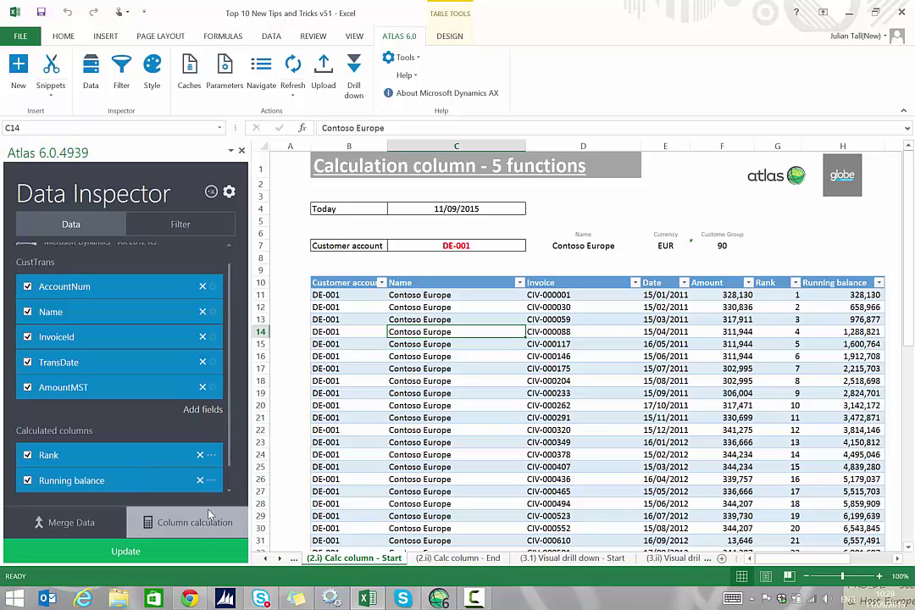
{"action": "left_click", "coordinate": [212, 424]}
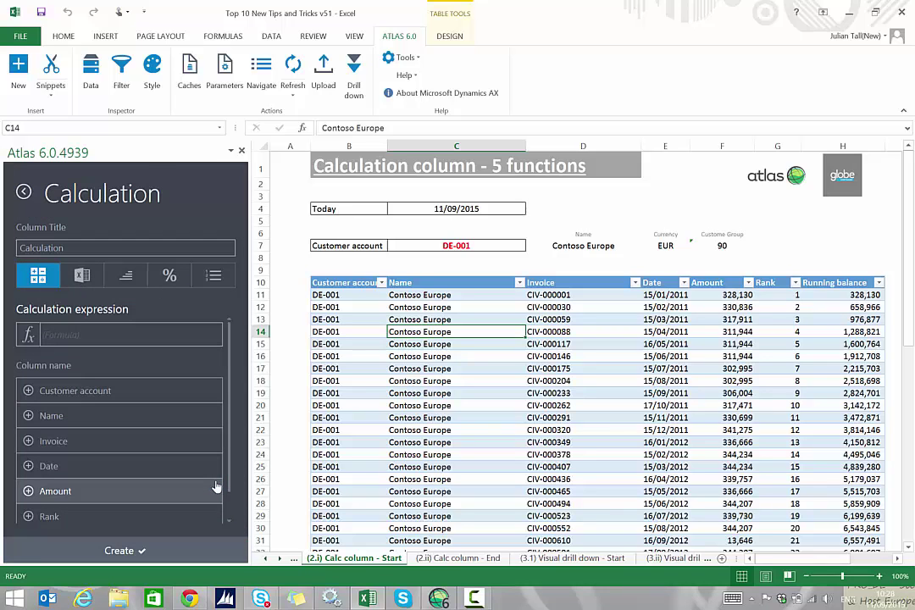
{"action": "left_click", "coordinate": [82, 281]}
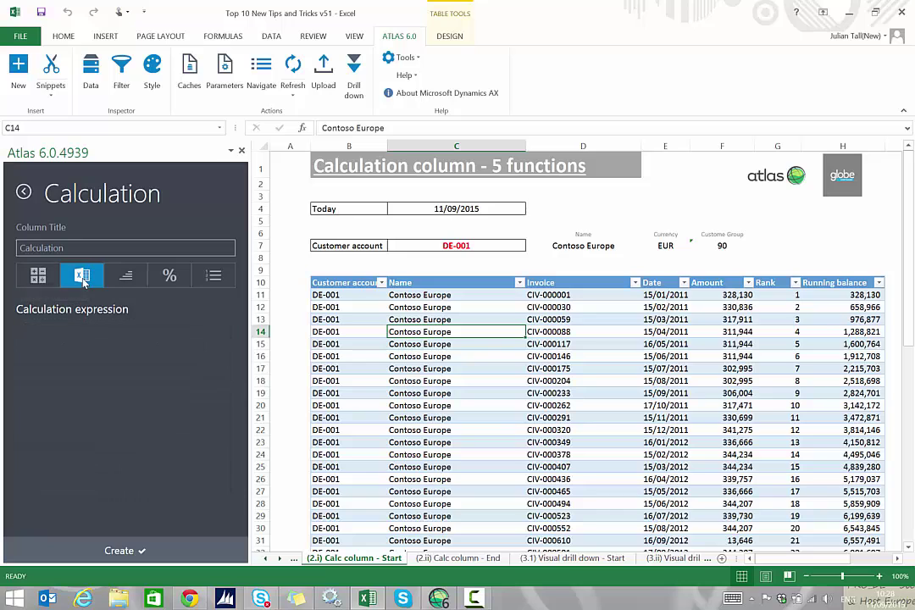
{"action": "left_click", "coordinate": [134, 551]}
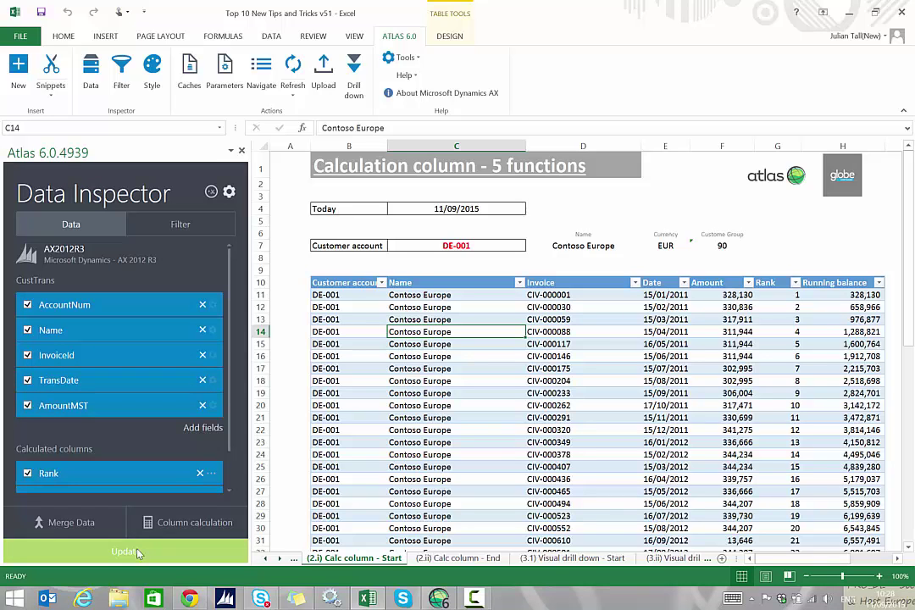
Rename the newly added calculated column as Age, update the report and close the Data Inspector
{"action": "scroll", "coordinate": [233, 417], "scroll_direction": "down", "scroll_amount": 1}
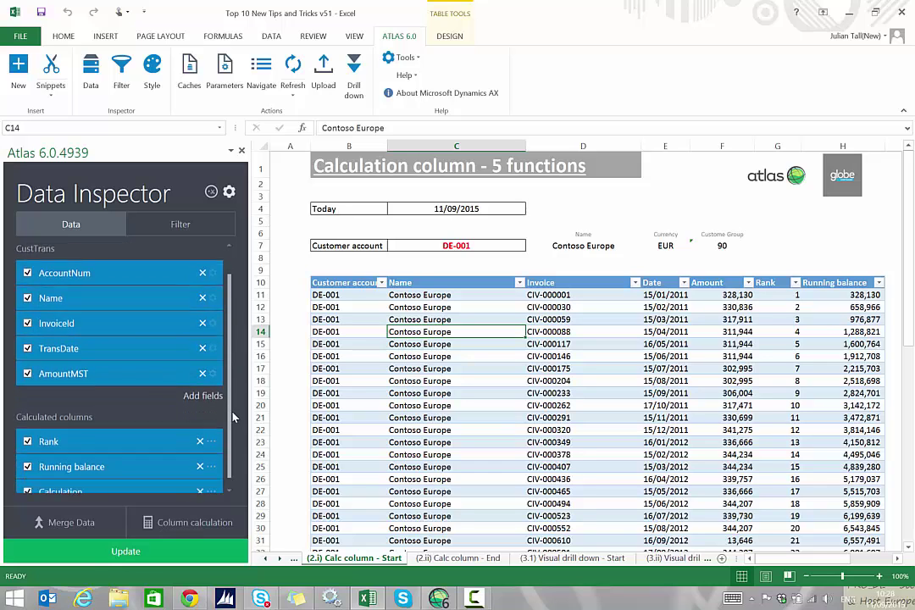
{"action": "scroll", "coordinate": [203, 413], "scroll_direction": "down", "scroll_amount": 1}
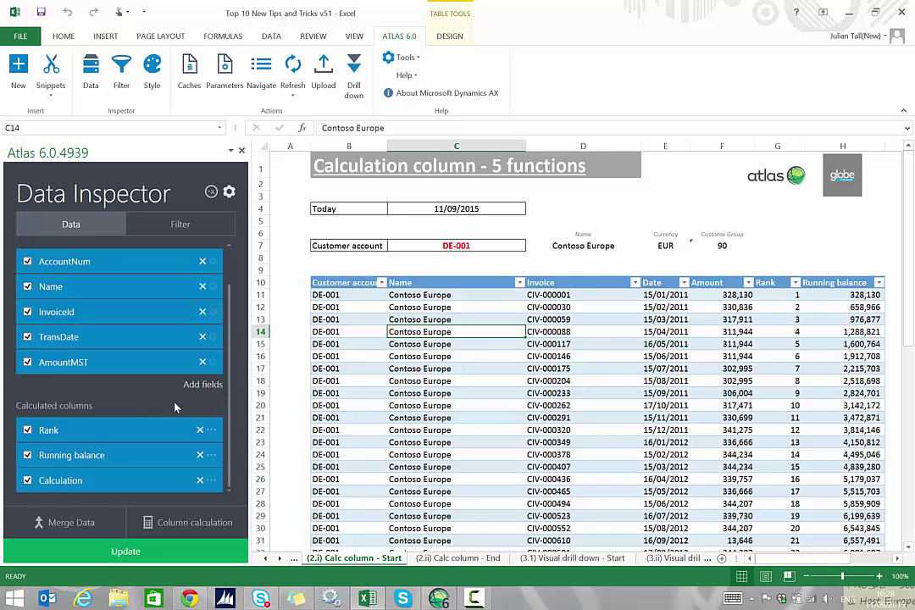
{"action": "right_click", "coordinate": [52, 481]}
{"action": "left_click", "coordinate": [89, 487]}
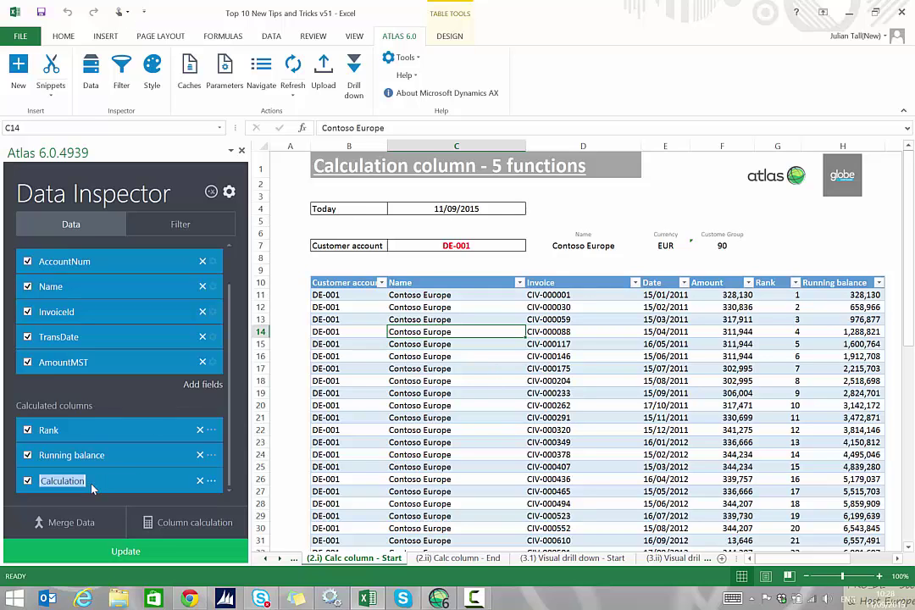
{"action": "type", "text": "Age"}
{"action": "key", "text": "Return"}
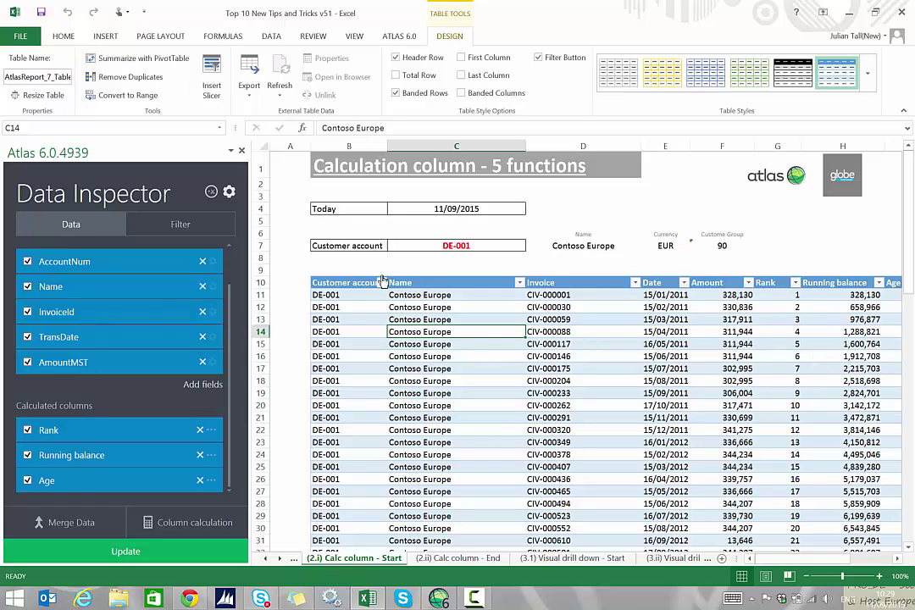
{"action": "left_click", "coordinate": [241, 150]}
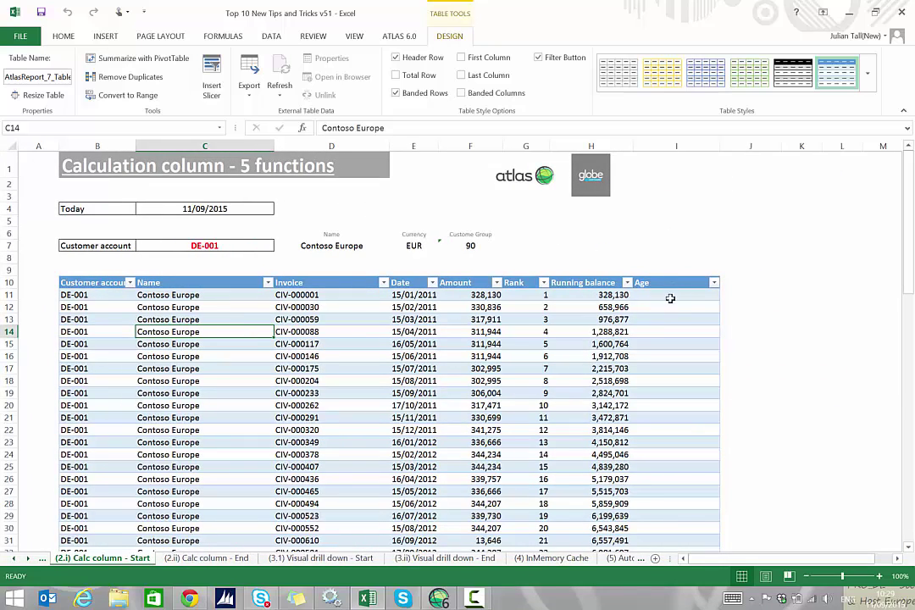
{"action": "left_click", "coordinate": [669, 296]}
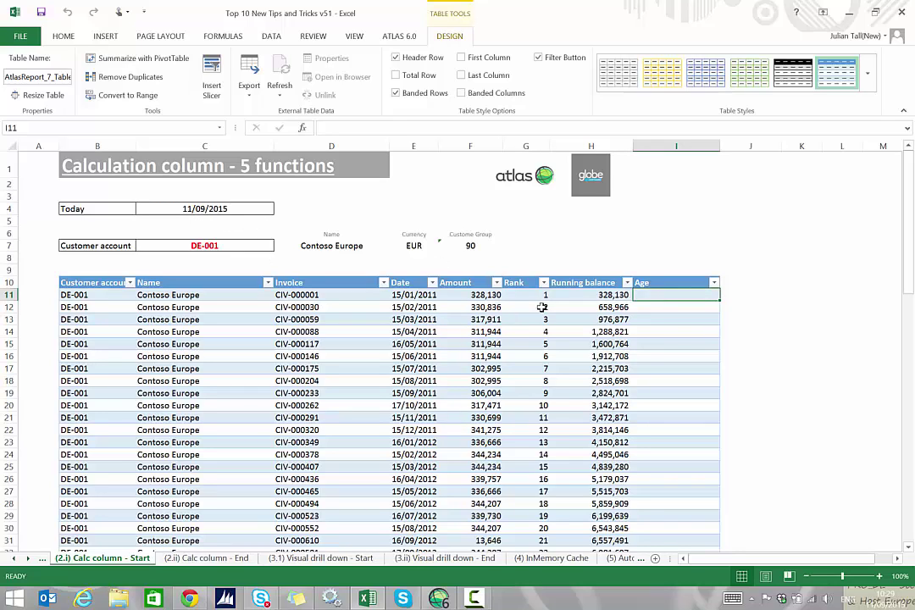
{"action": "type", "text": "="}
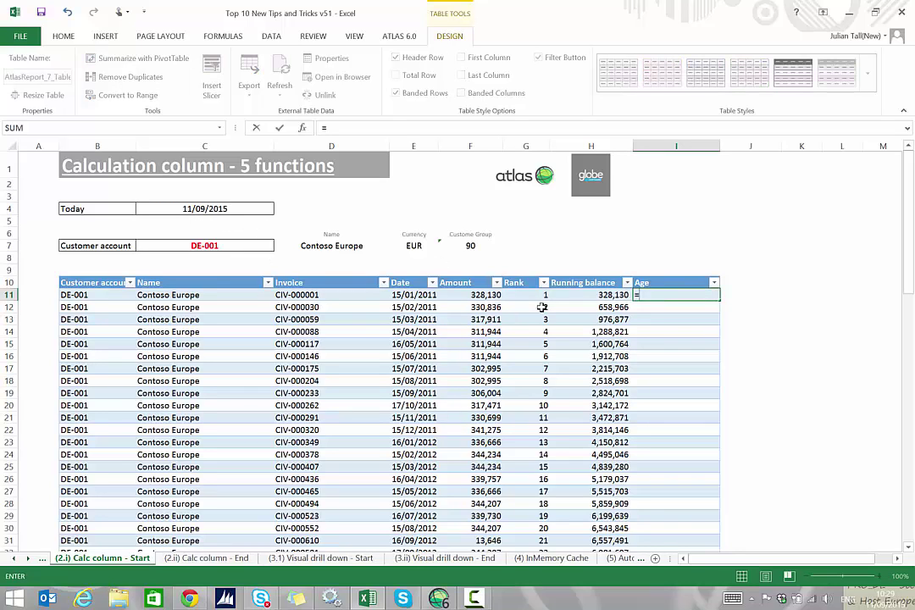
{"action": "left_click", "coordinate": [228, 209]}
{"action": "key", "text": "F4"}
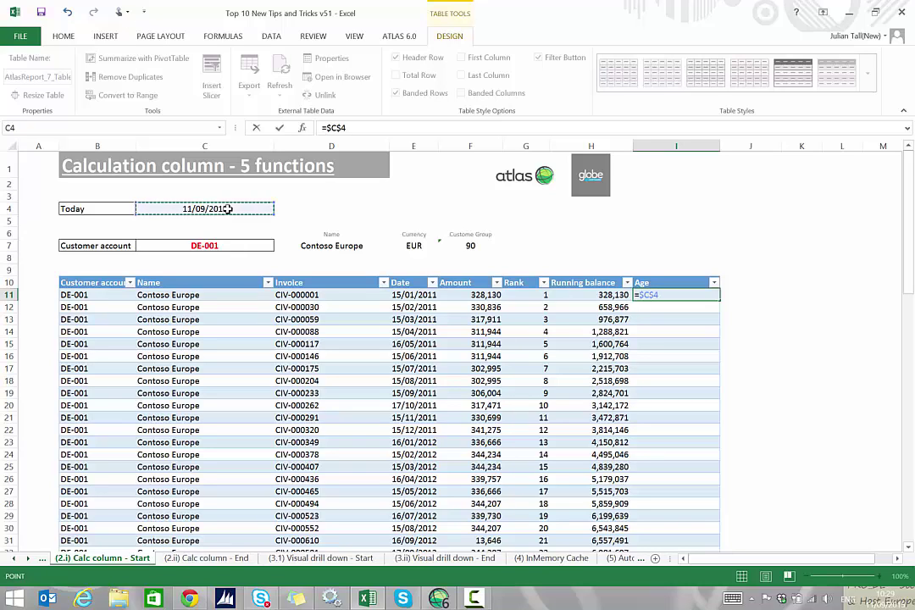
{"action": "type", "text": "-"}
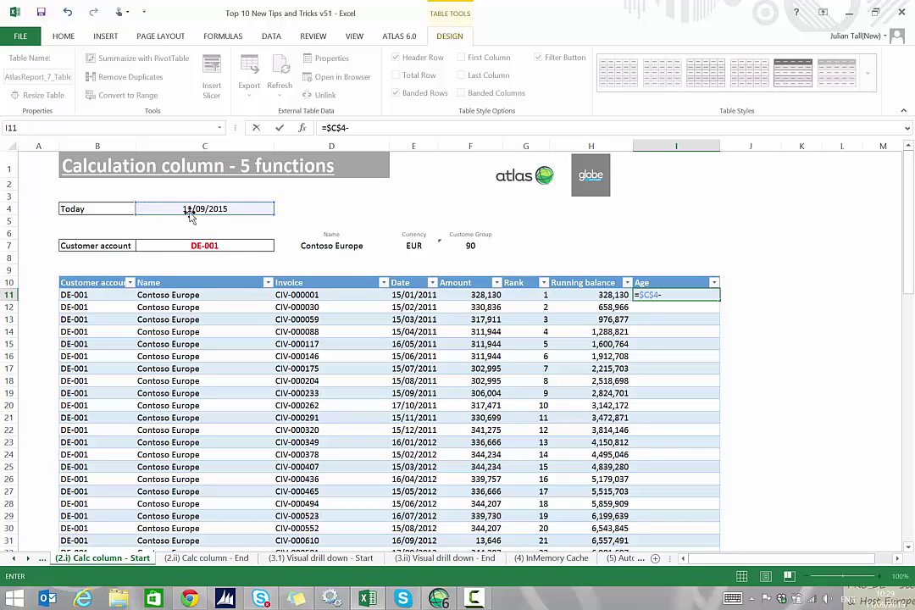
{"action": "left_click", "coordinate": [426, 295]}
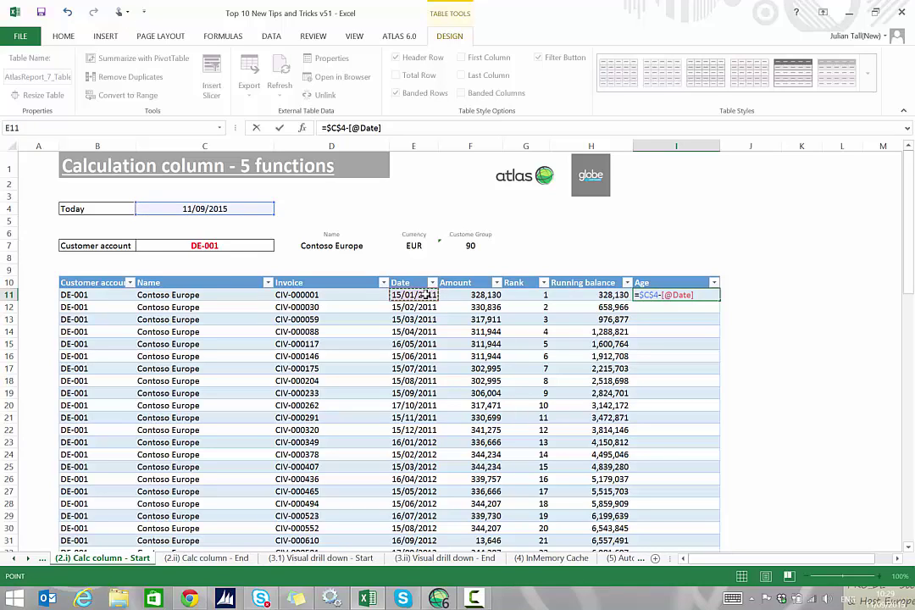
{"action": "key", "text": "Return"}
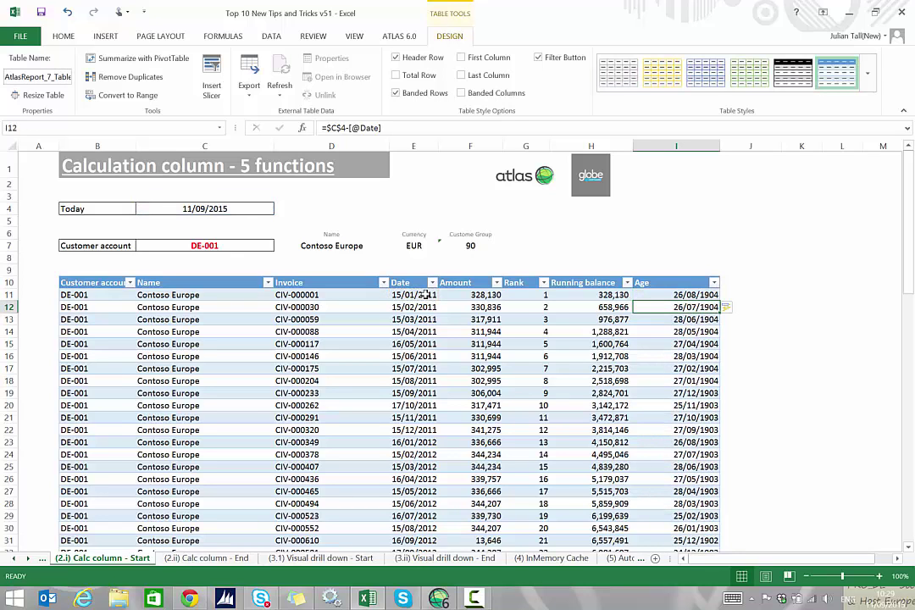
Format the first Age cell, I11, as a number with thousands separators and no decimals
{"action": "left_click", "coordinate": [699, 294]}
{"action": "right_click", "coordinate": [699, 294]}
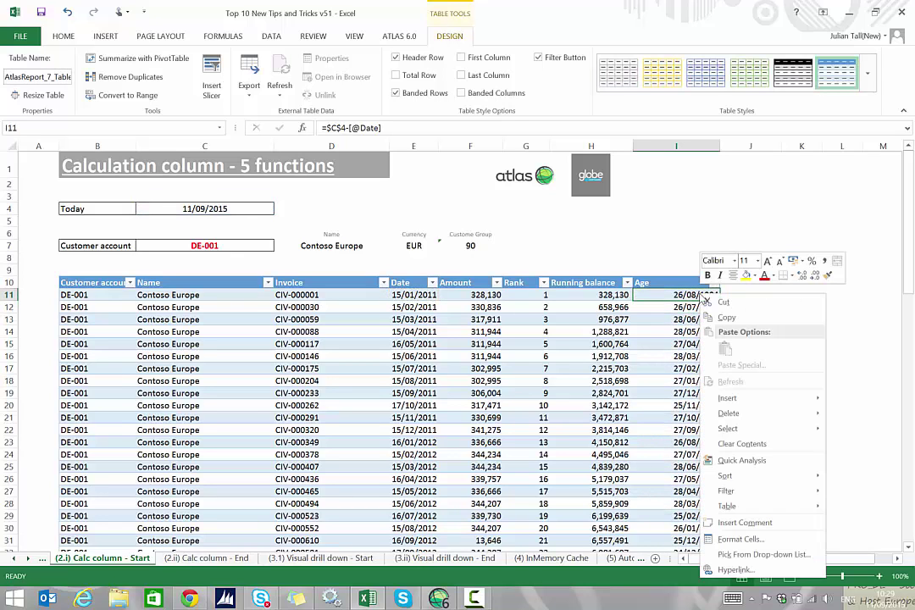
{"action": "left_click", "coordinate": [746, 543]}
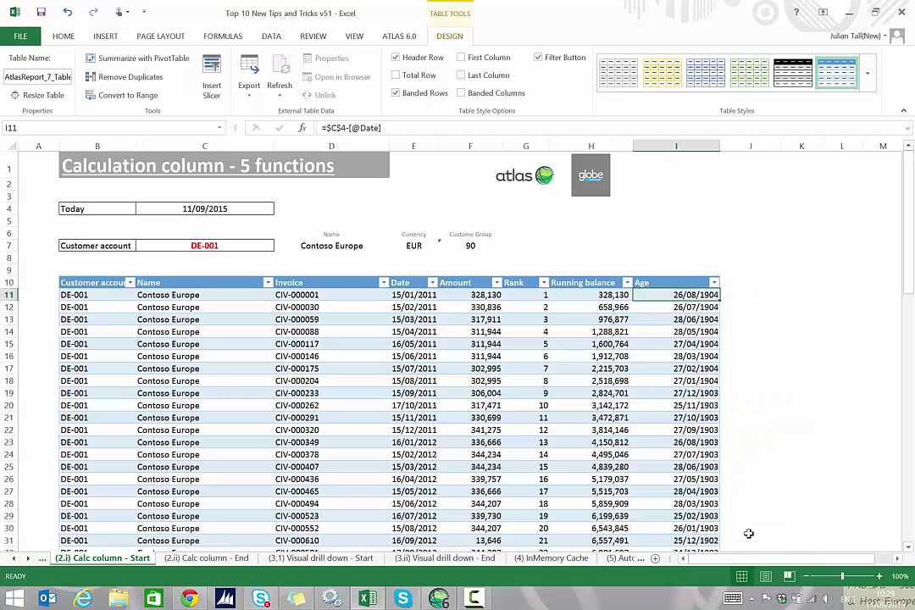
{"action": "left_click", "coordinate": [608, 341]}
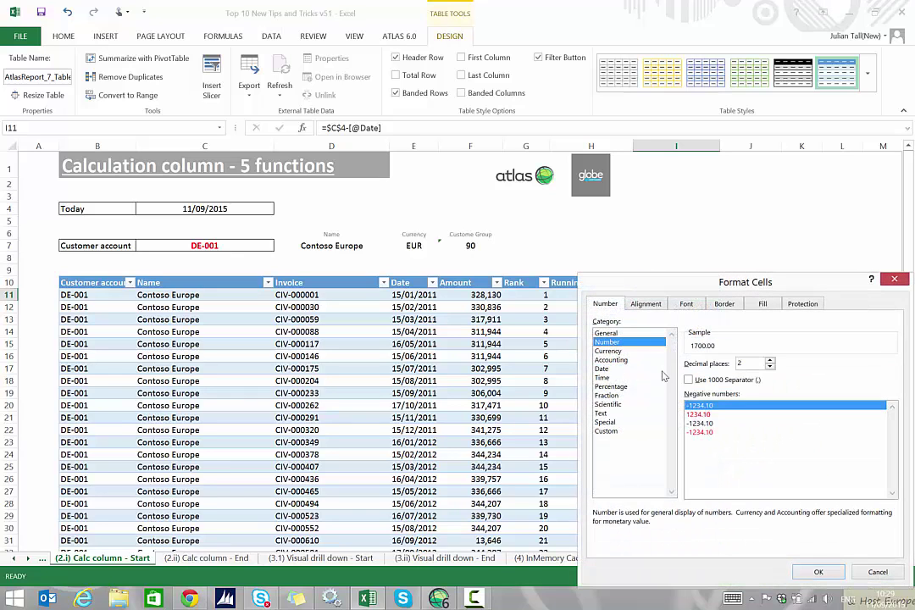
{"action": "left_click", "coordinate": [764, 380]}
{"action": "left_click", "coordinate": [770, 367]}
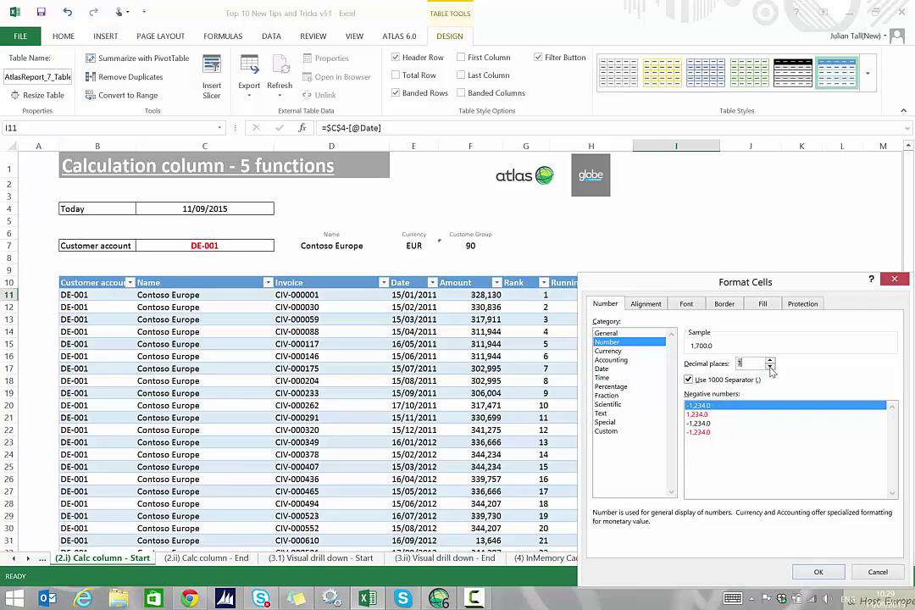
{"action": "left_click", "coordinate": [770, 367]}
{"action": "left_click", "coordinate": [819, 571]}
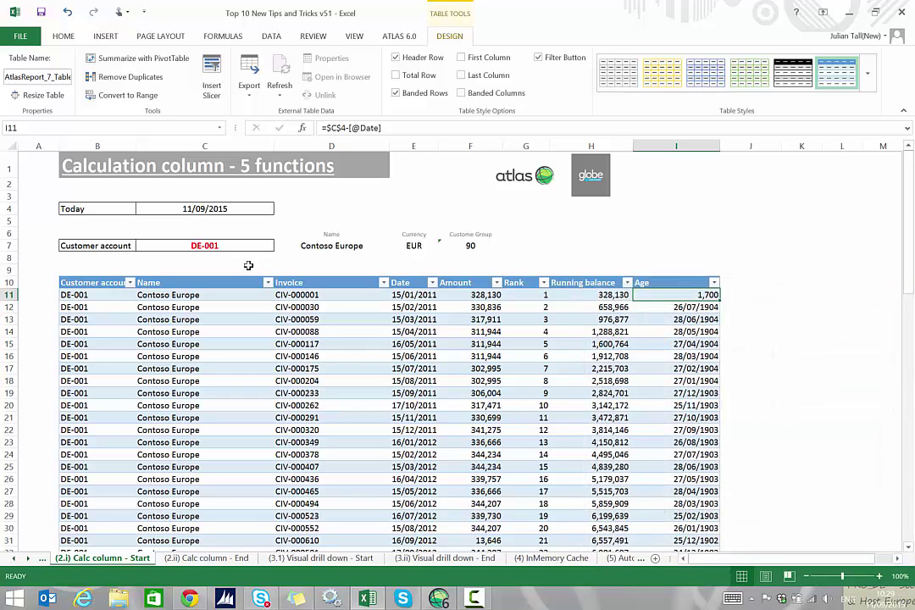
Switch the customer account in C7 to the second customer in the lookup list, Contoso Retail San Diego, and close the lookup
{"action": "left_click", "coordinate": [227, 245]}
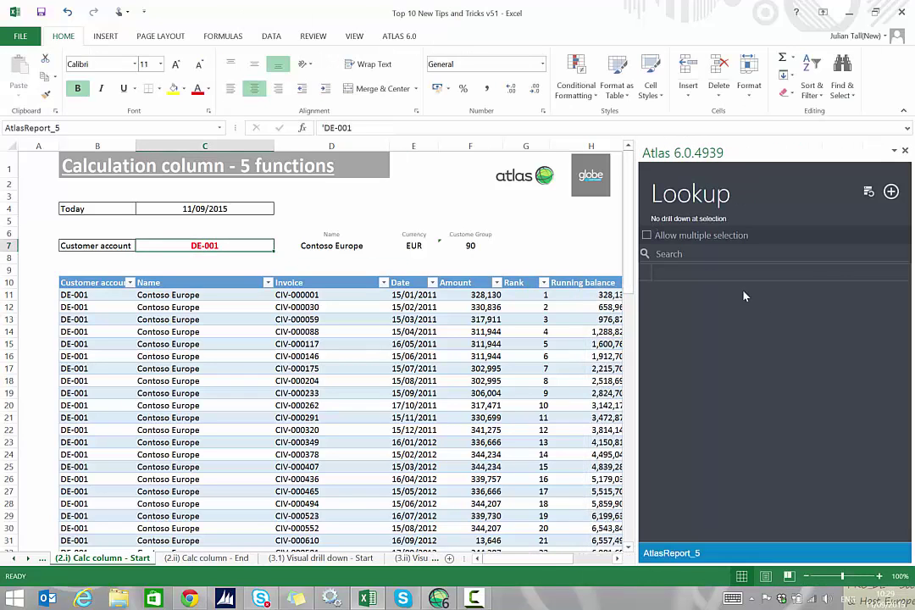
{"action": "left_click", "coordinate": [618, 559]}
{"action": "left_click", "coordinate": [619, 559]}
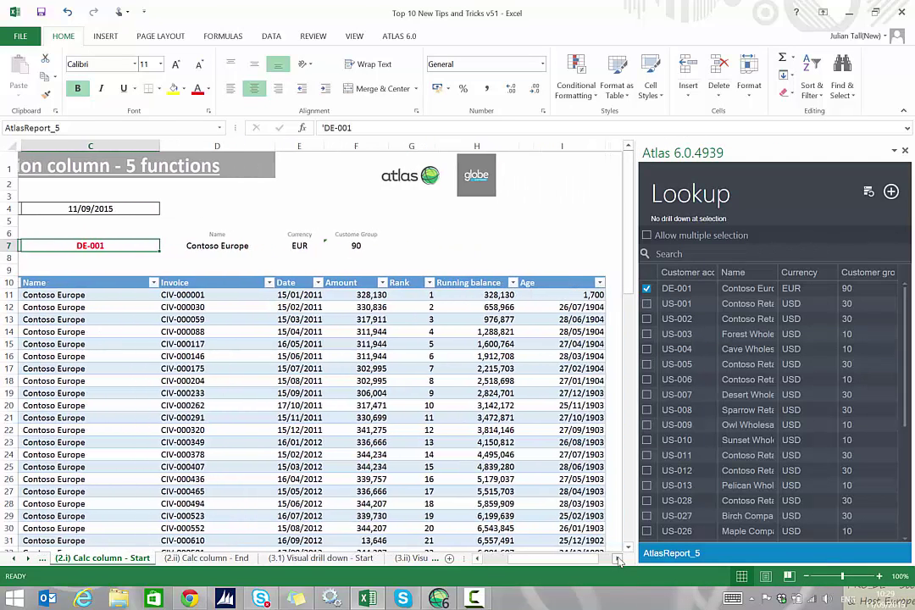
{"action": "left_click", "coordinate": [619, 559]}
{"action": "left_click", "coordinate": [648, 304]}
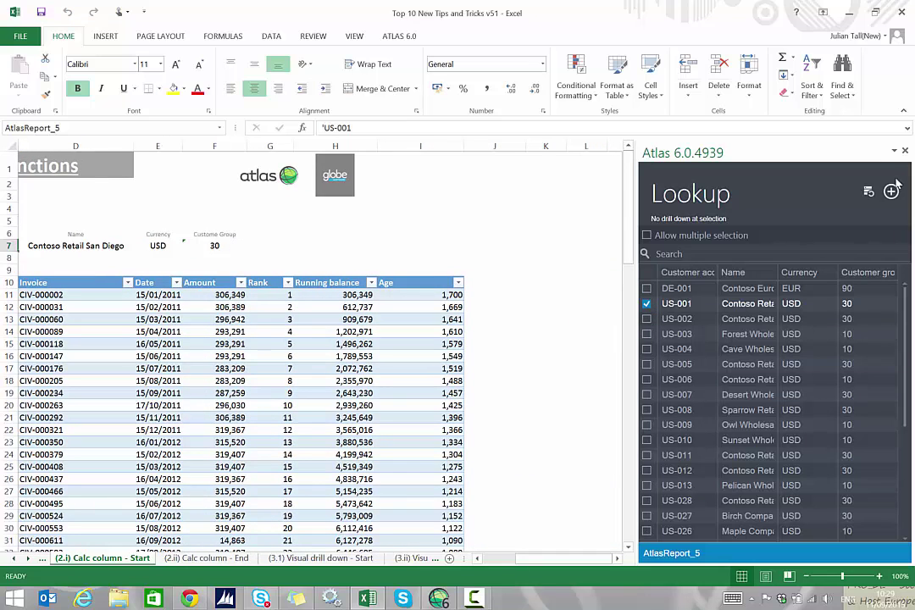
{"action": "left_click", "coordinate": [905, 150]}
{"action": "left_click_drag", "start_coordinate": [703, 561], "coordinate": [673, 546]}
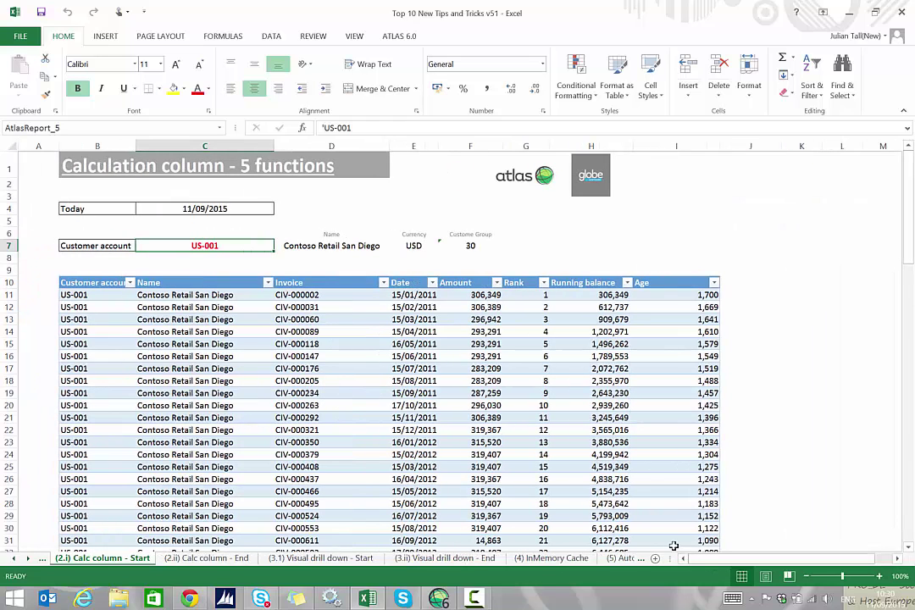
Replace the Today date in cell C4 with 01/01/2013
{"action": "left_click", "coordinate": [222, 210]}
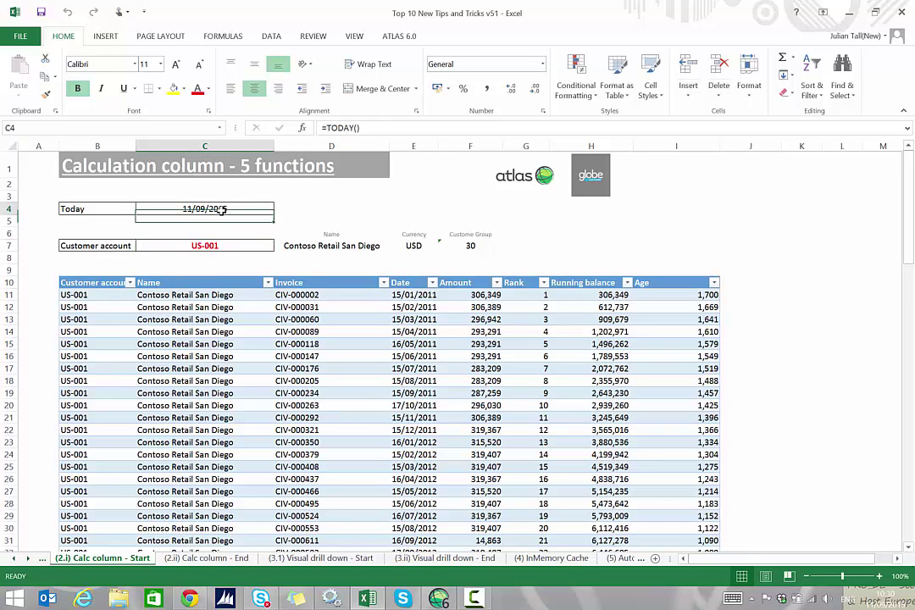
{"action": "type", "text": "01/01/201"}
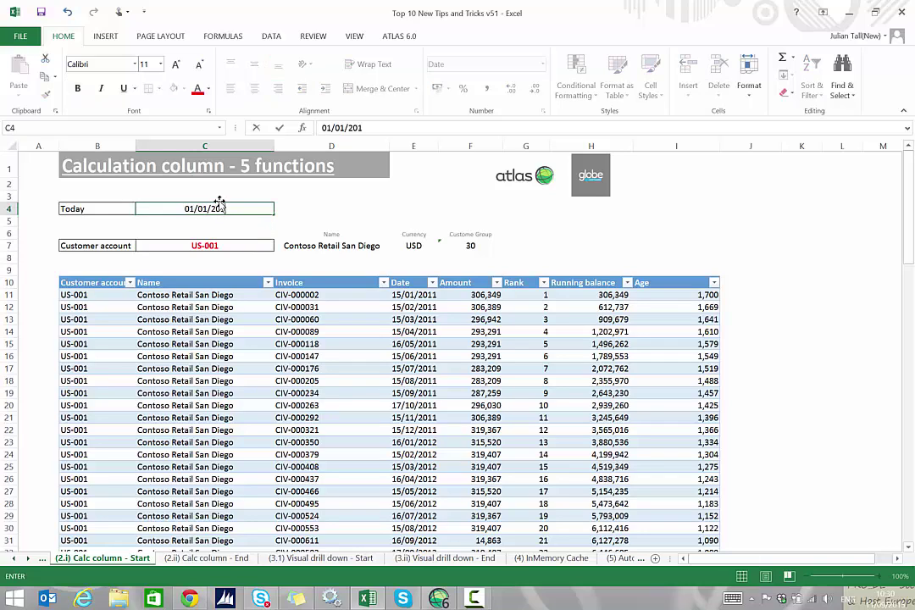
{"action": "type", "text": "3"}
{"action": "key", "text": "Return"}
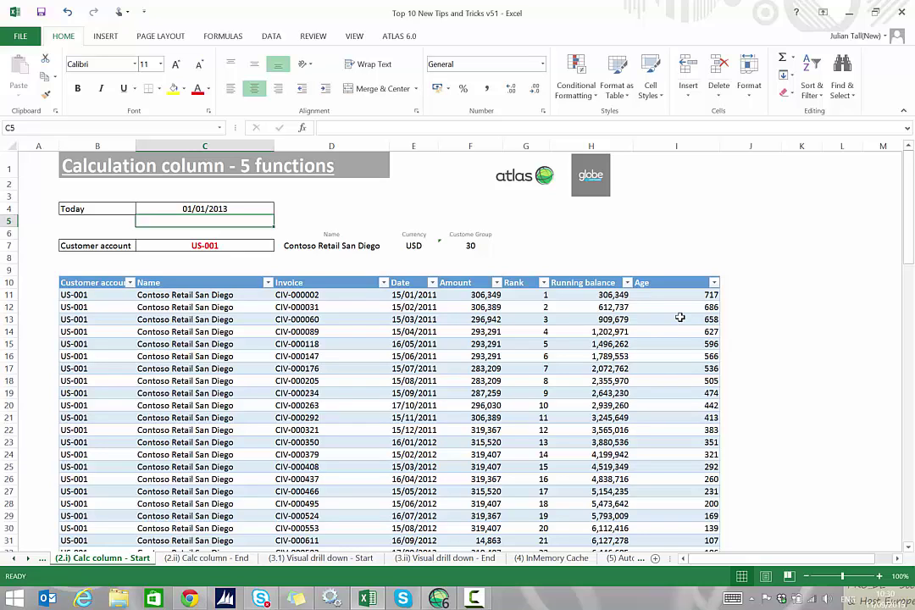
Add a calculated column to the invoice report that uses the percentage-of-total calculation on Amount
{"action": "left_click", "coordinate": [174, 332]}
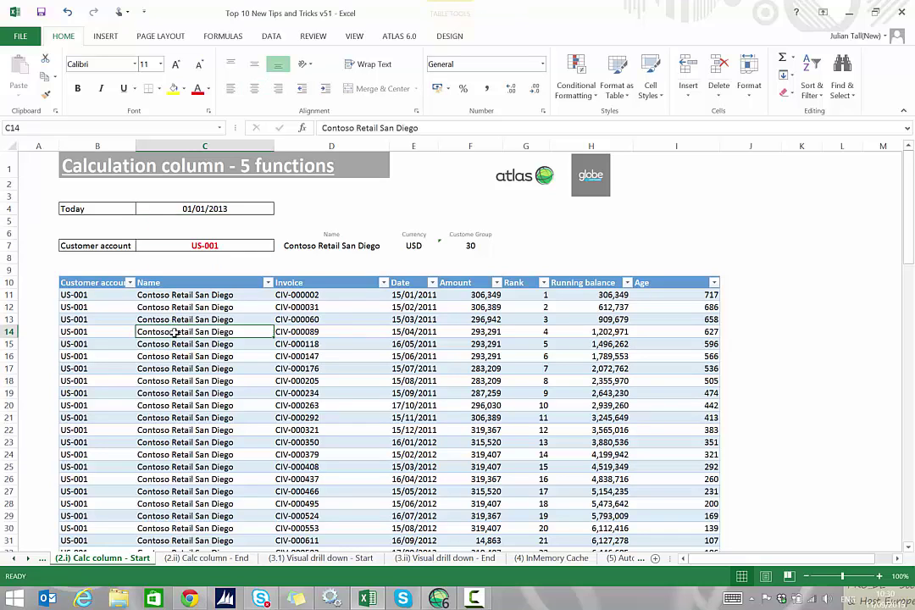
{"action": "left_click", "coordinate": [399, 36]}
{"action": "left_click", "coordinate": [78, 76]}
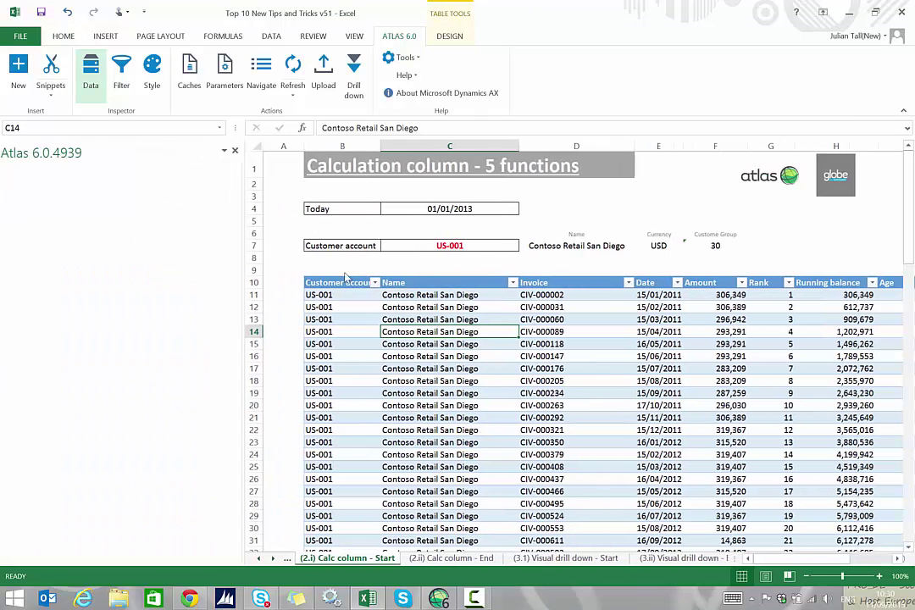
{"action": "left_click", "coordinate": [205, 525]}
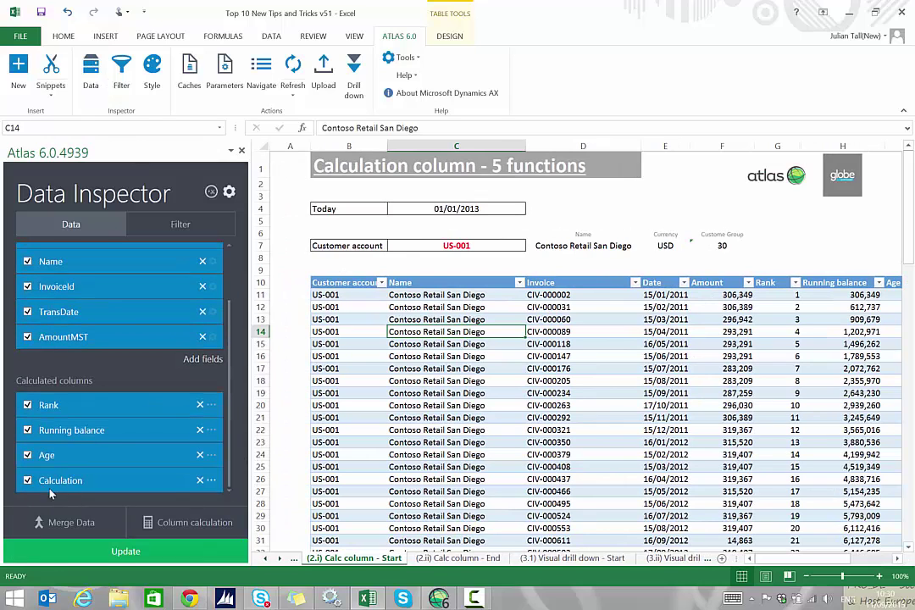
{"action": "left_click", "coordinate": [210, 480]}
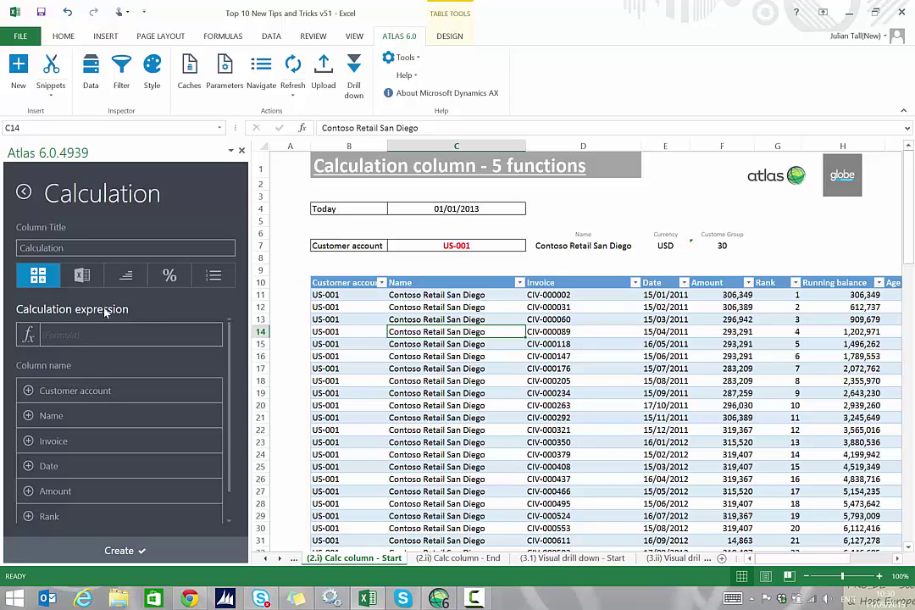
{"action": "left_click", "coordinate": [174, 278]}
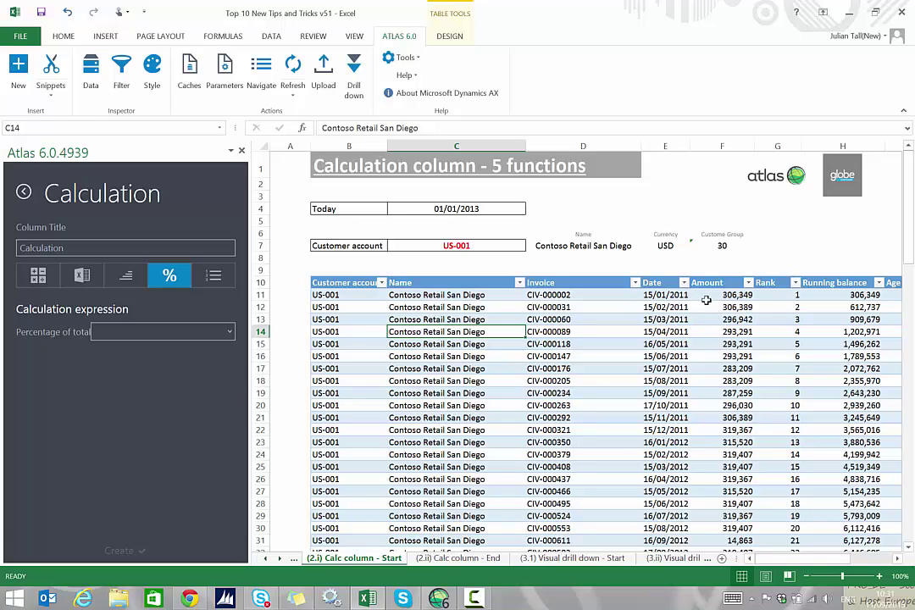
{"action": "left_click", "coordinate": [230, 331]}
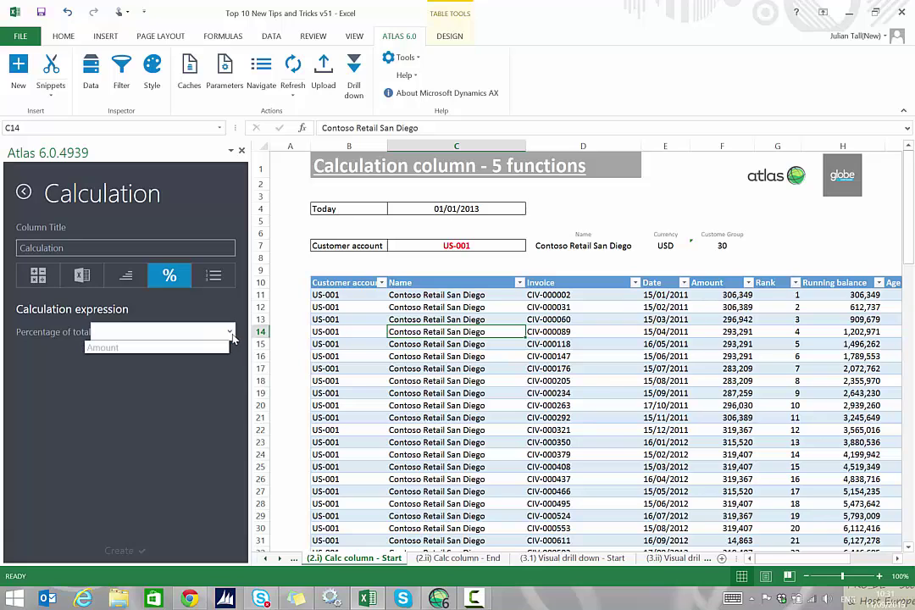
{"action": "left_click", "coordinate": [170, 347]}
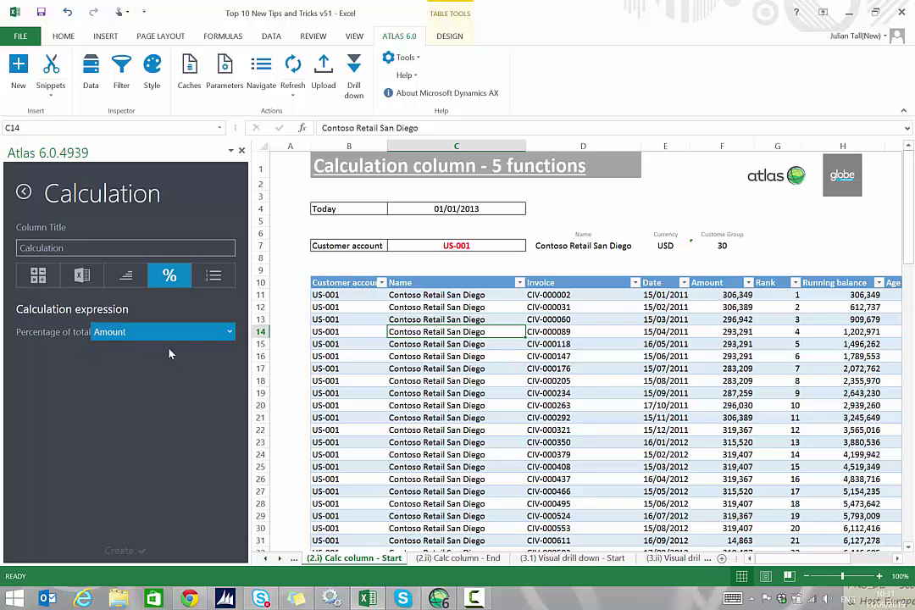
{"action": "left_click", "coordinate": [142, 551]}
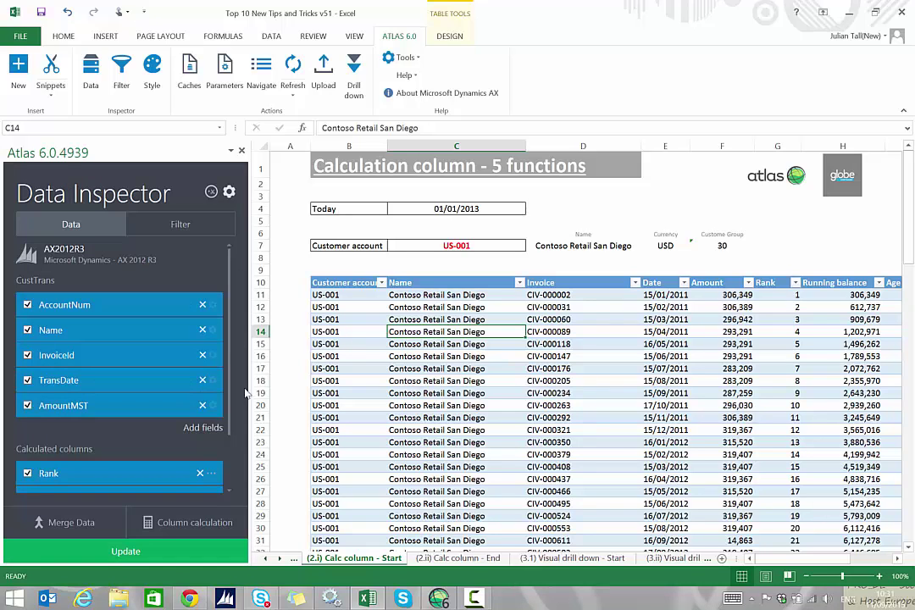
Rename the percentage column as % of total, update the report and go to its first value in J11
{"action": "left_click_drag", "start_coordinate": [230, 381], "coordinate": [235, 453]}
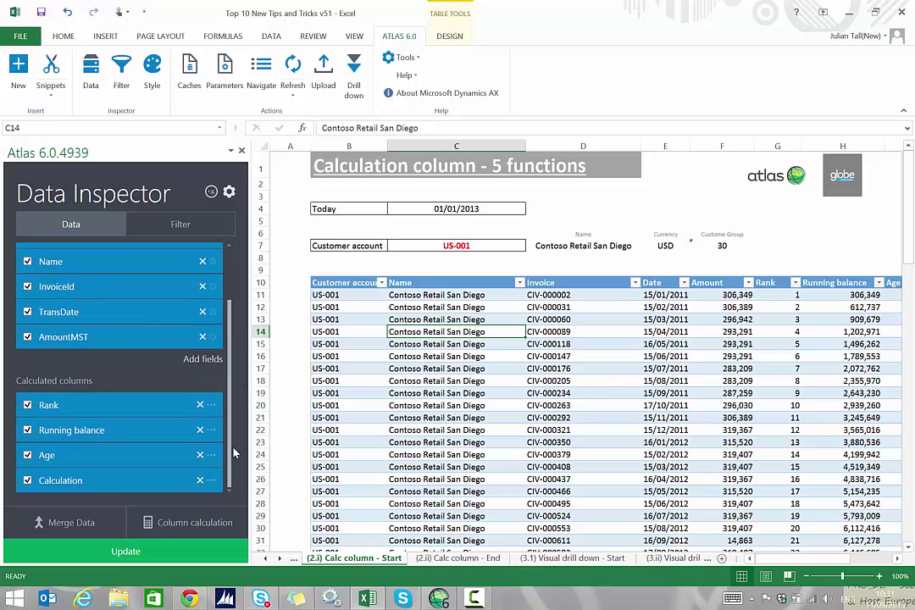
{"action": "right_click", "coordinate": [72, 482]}
{"action": "left_click", "coordinate": [86, 491]}
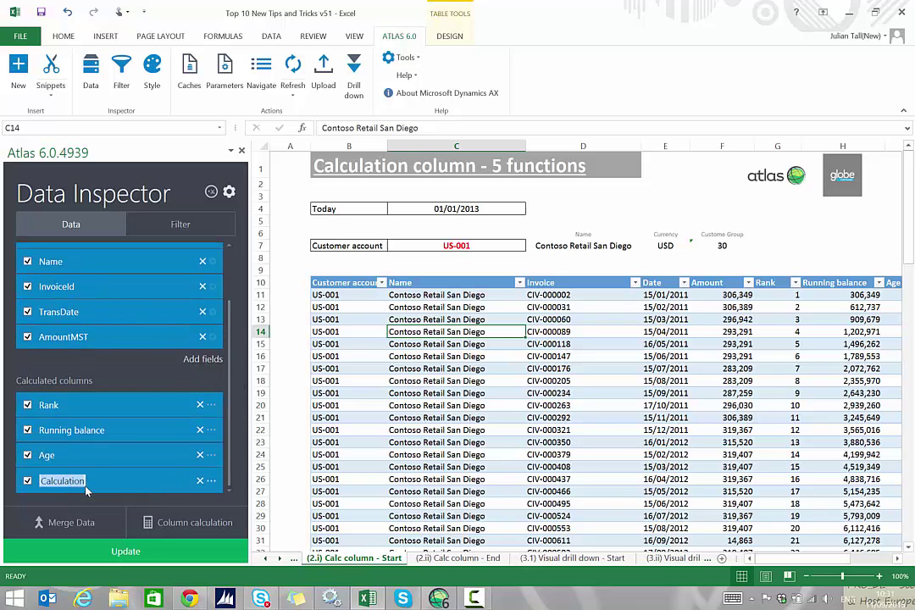
{"action": "type", "text": "% of total"}
{"action": "key", "text": "Return"}
{"action": "left_click", "coordinate": [126, 552]}
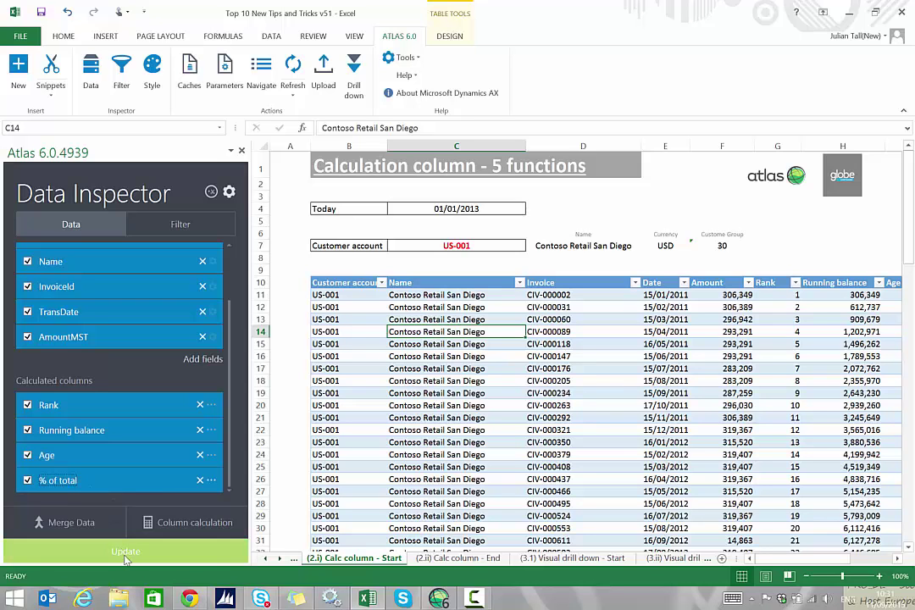
{"action": "left_click", "coordinate": [241, 152]}
{"action": "left_click", "coordinate": [751, 297]}
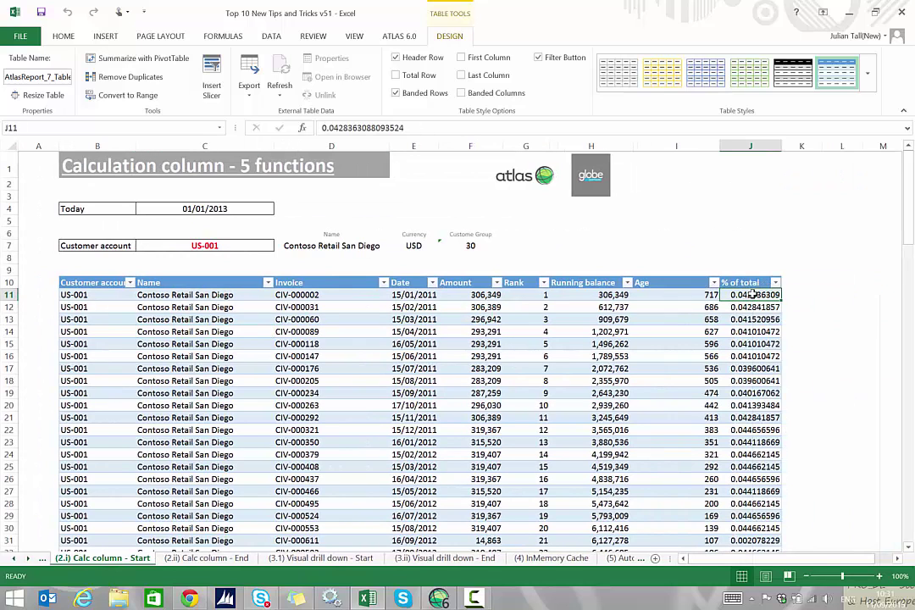
Format the first % of total value in J11 as a percentage with 2 decimal places
{"action": "right_click", "coordinate": [752, 296]}
{"action": "left_click", "coordinate": [800, 539]}
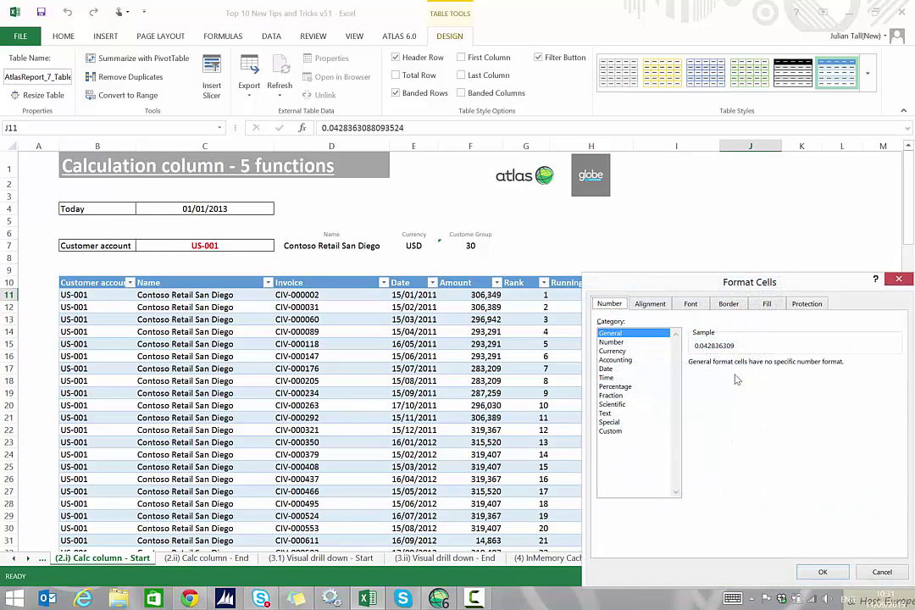
{"action": "left_click", "coordinate": [624, 387]}
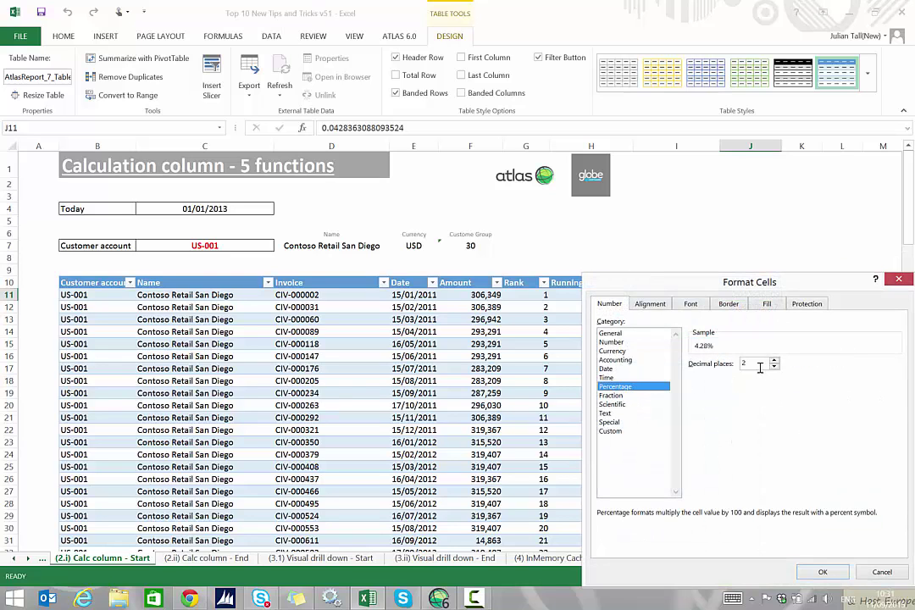
{"action": "left_click", "coordinate": [824, 573]}
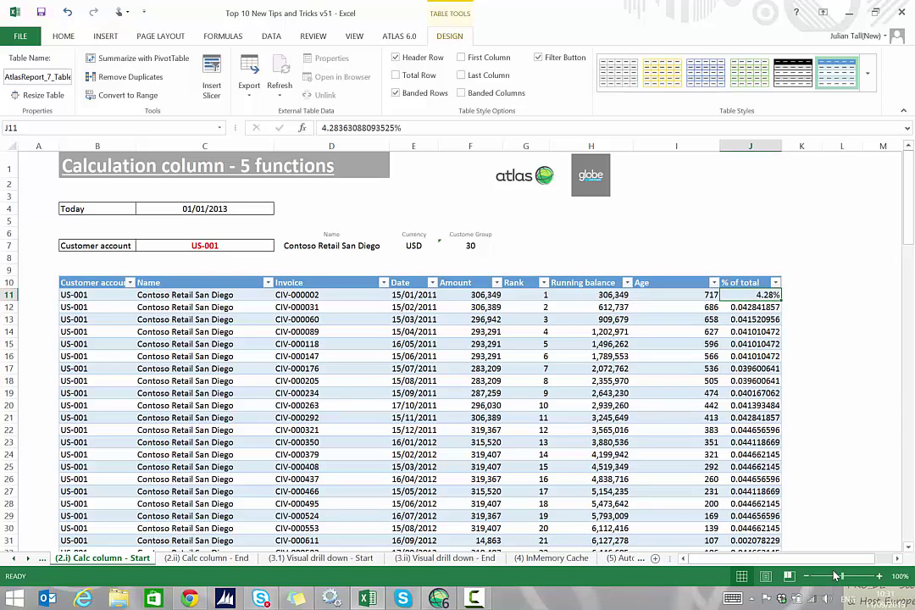
Switch the customer account in C7 to Contoso Europe from the lookup list and close the lookup
{"action": "left_click", "coordinate": [200, 268]}
{"action": "double_click", "coordinate": [208, 245]}
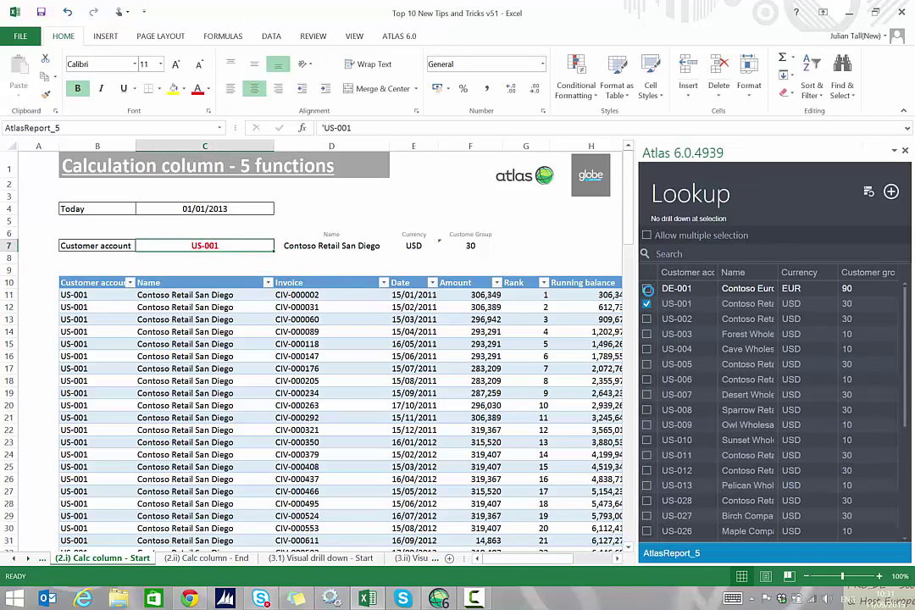
{"action": "left_click", "coordinate": [646, 288]}
{"action": "left_click", "coordinate": [904, 151]}
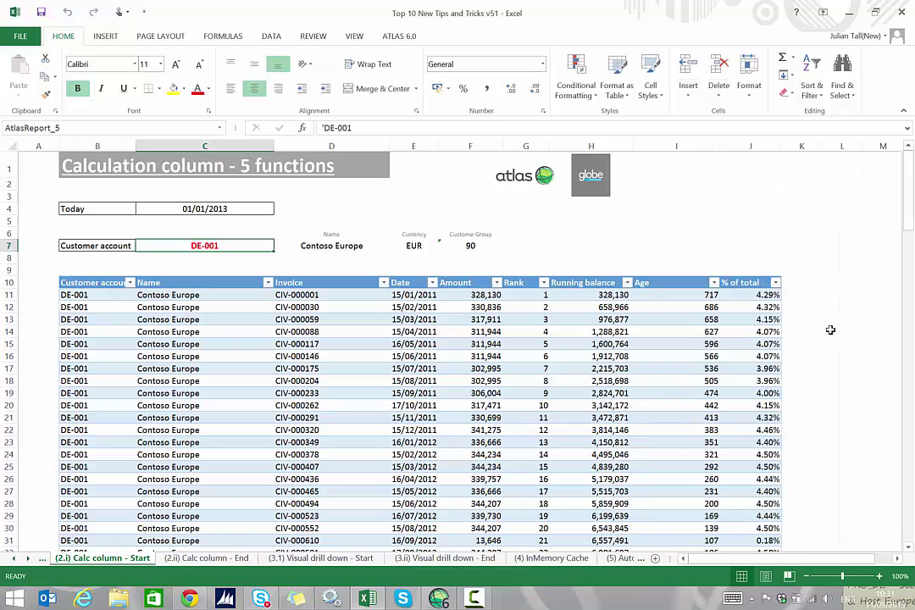
Check the sum of the % of total values in J11:J34 and examine the invoice in row 31
{"action": "scroll", "coordinate": [827, 322], "scroll_direction": "down", "scroll_amount": 1}
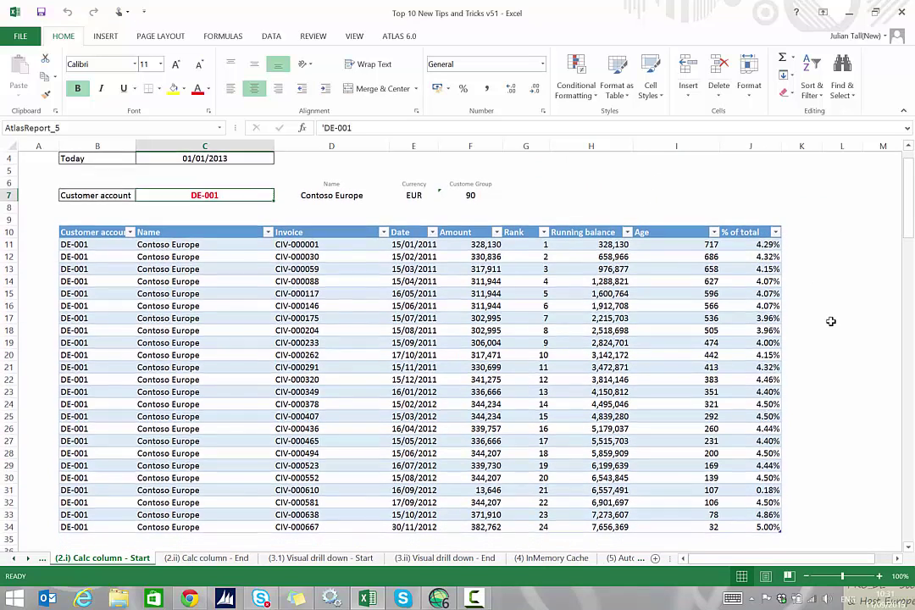
{"action": "left_click_drag", "start_coordinate": [763, 244], "coordinate": [762, 527]}
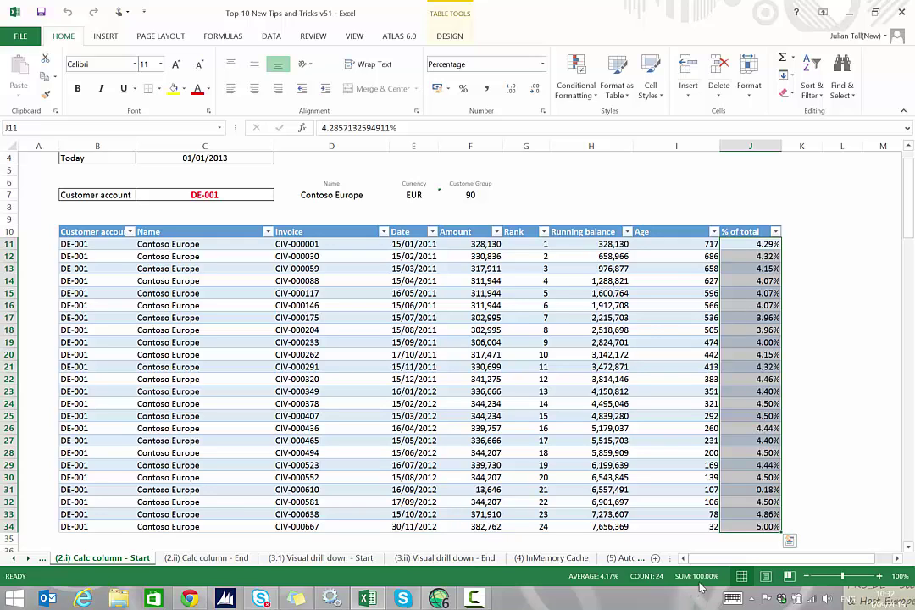
{"action": "left_click", "coordinate": [831, 479]}
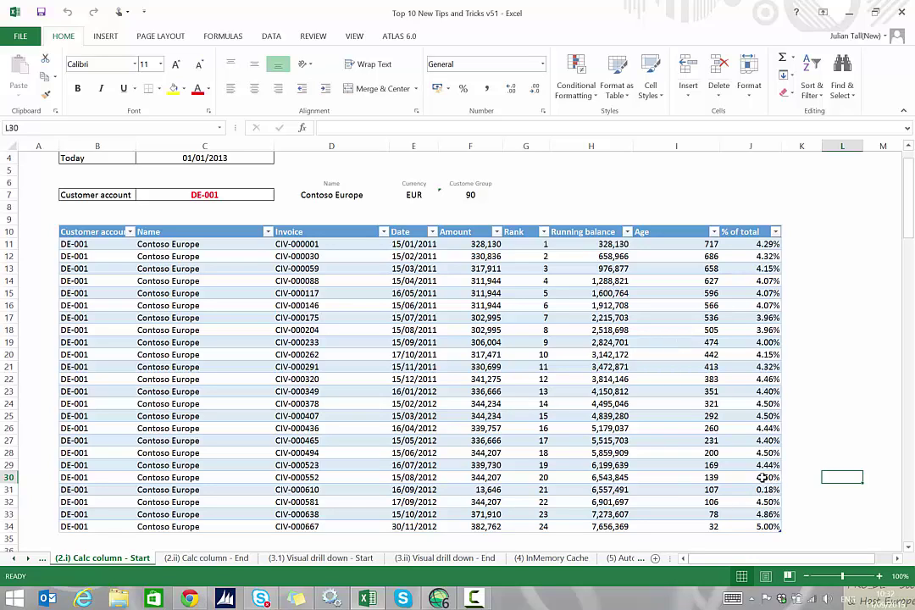
{"action": "left_click", "coordinate": [8, 489]}
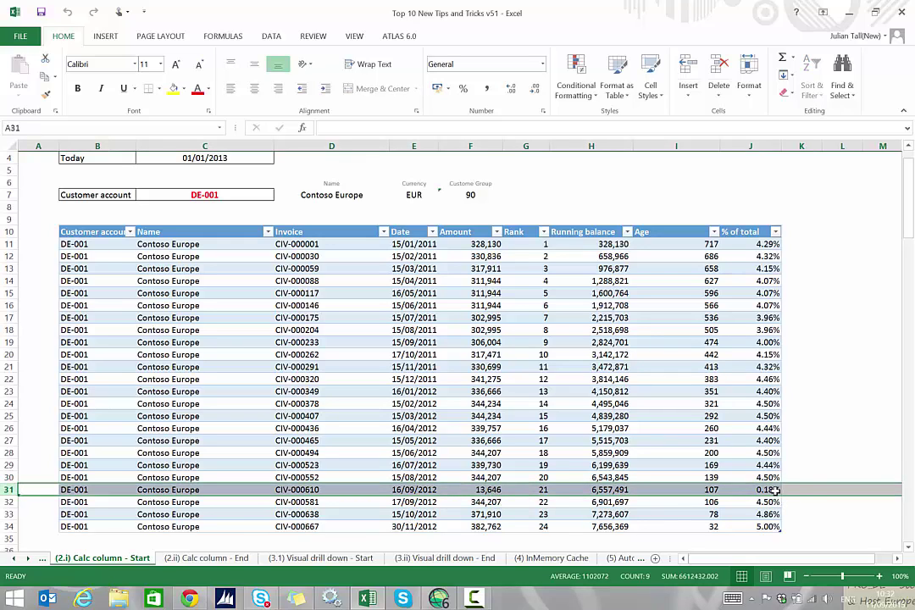
{"action": "left_click", "coordinate": [842, 464]}
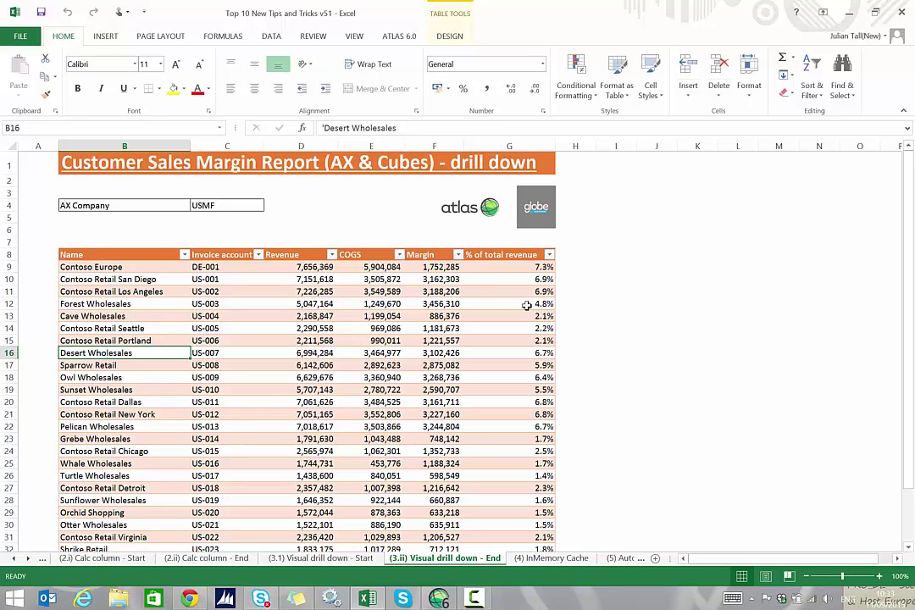
On the (3.ii) Visual drill down - End sheet, drill down on customer names from Owl Wholesales to Contoso Retail Portland to view their open transactions
{"action": "left_click", "coordinate": [105, 378]}
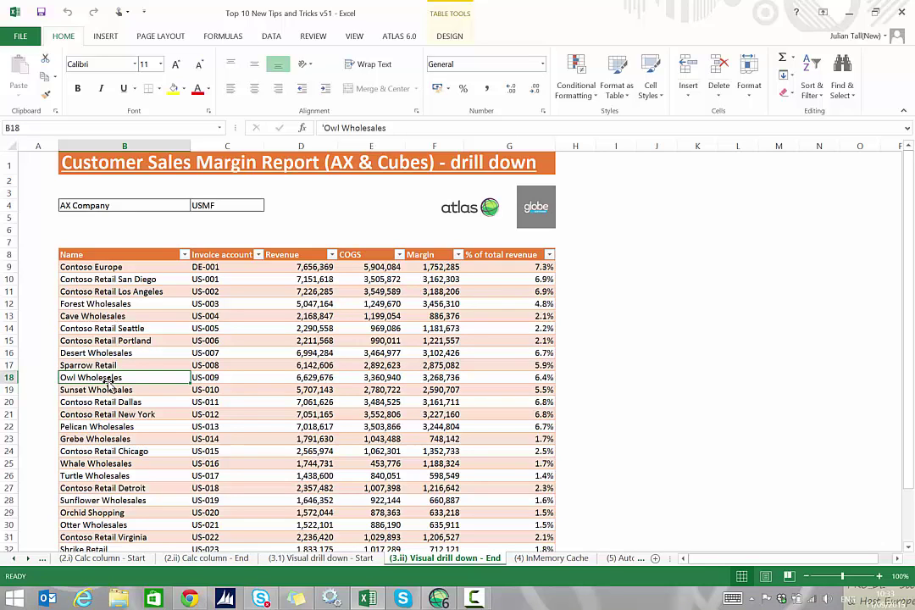
{"action": "left_click", "coordinate": [404, 37]}
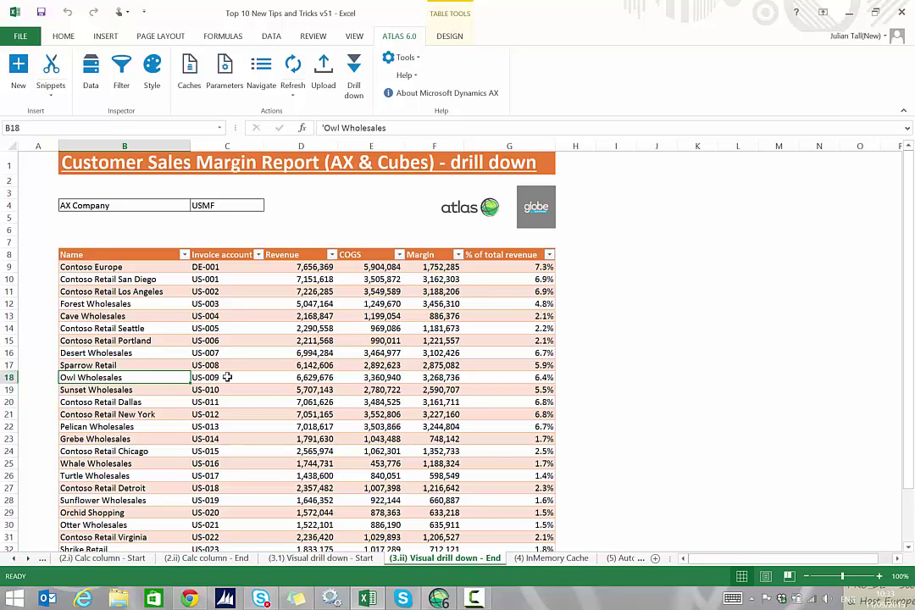
{"action": "left_click", "coordinate": [353, 72]}
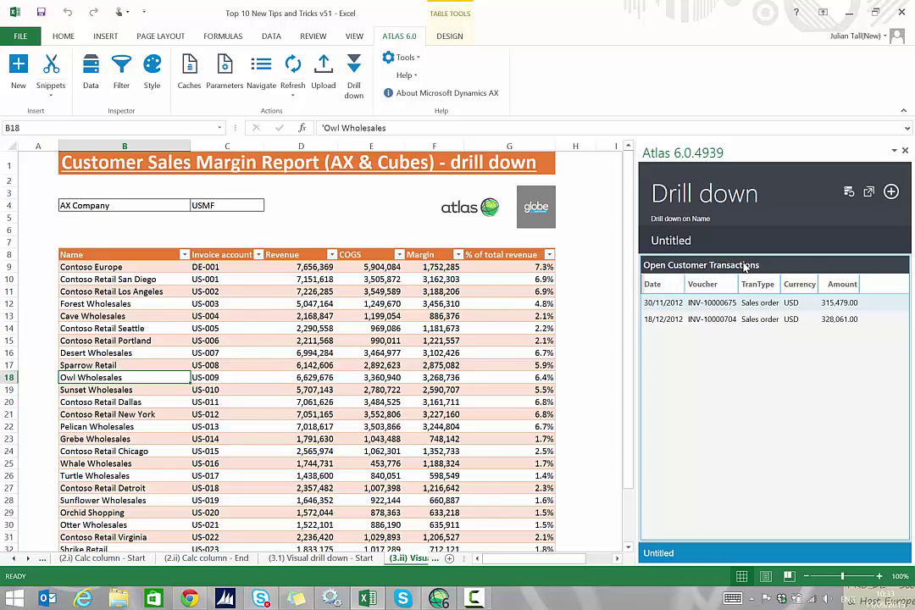
{"action": "left_click", "coordinate": [100, 389]}
{"action": "left_click", "coordinate": [123, 365]}
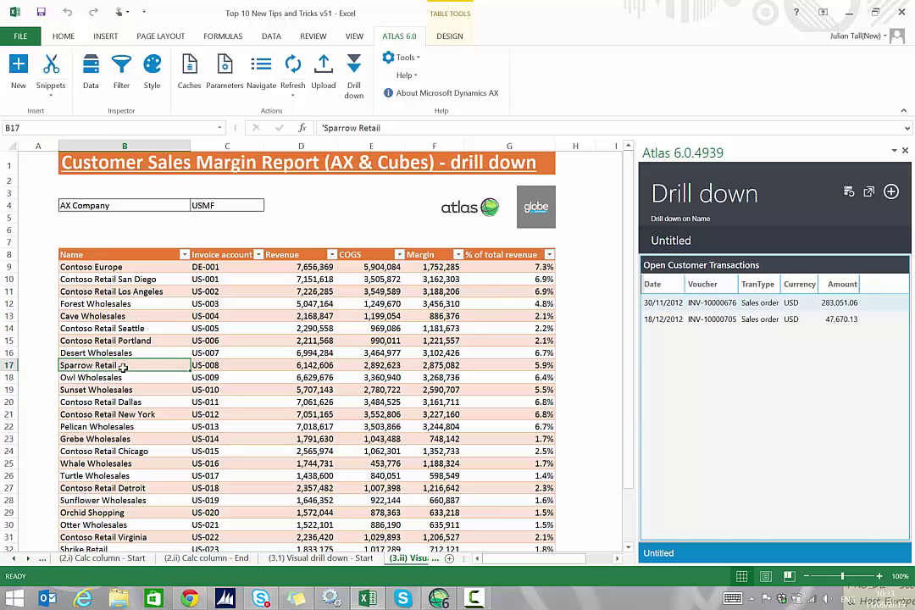
{"action": "left_click", "coordinate": [124, 353]}
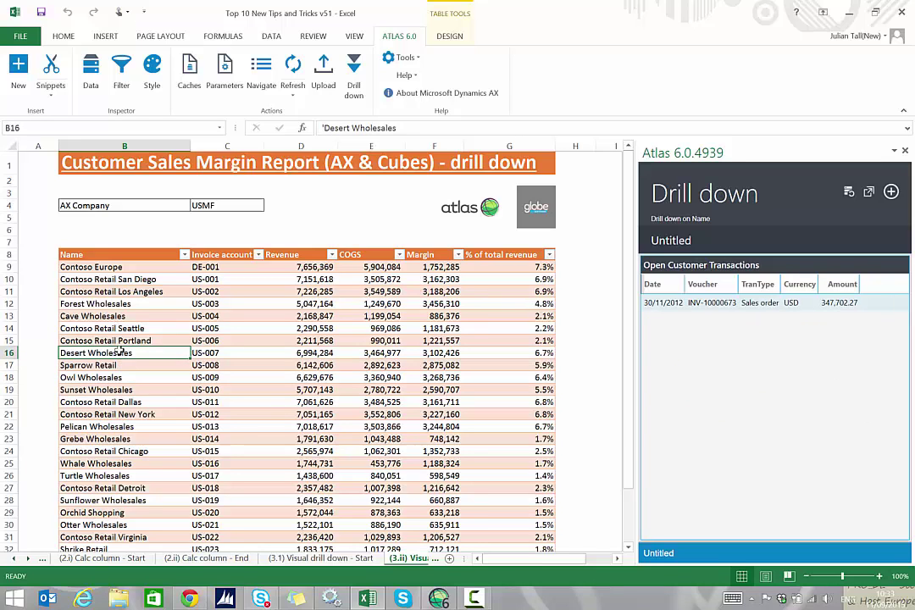
{"action": "left_click", "coordinate": [121, 340]}
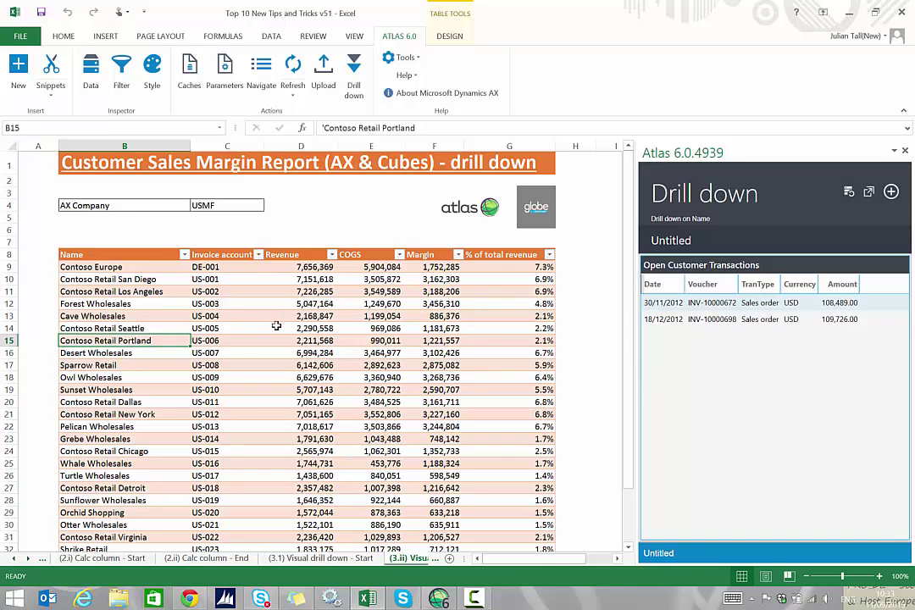
Compare the Revenue drill-down pie charts for several customers, from Contoso Retail Portland to Whale Wholesales, and close the drill-down pane
{"action": "left_click", "coordinate": [310, 339]}
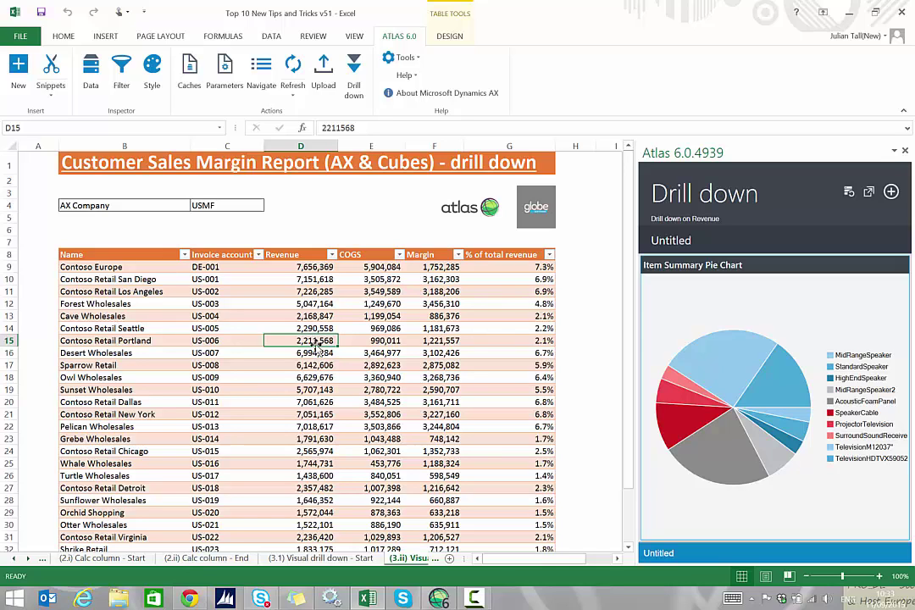
{"action": "left_click", "coordinate": [312, 352]}
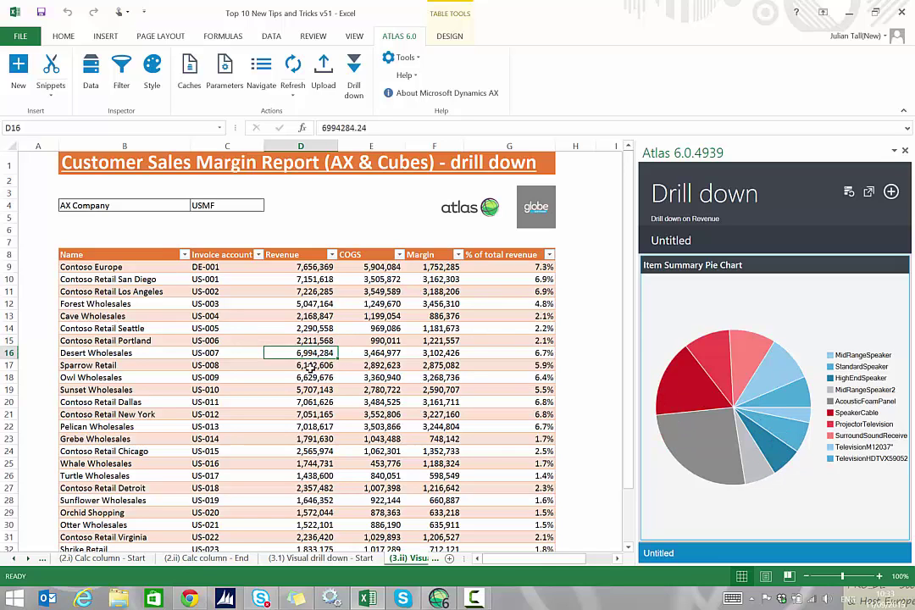
{"action": "left_click", "coordinate": [312, 366]}
{"action": "left_click", "coordinate": [312, 378]}
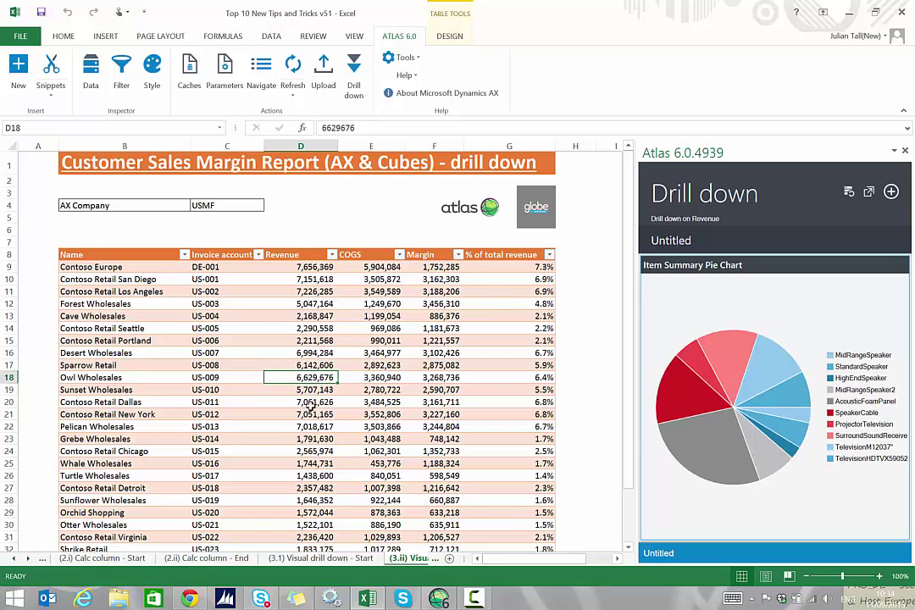
{"action": "left_click", "coordinate": [314, 463]}
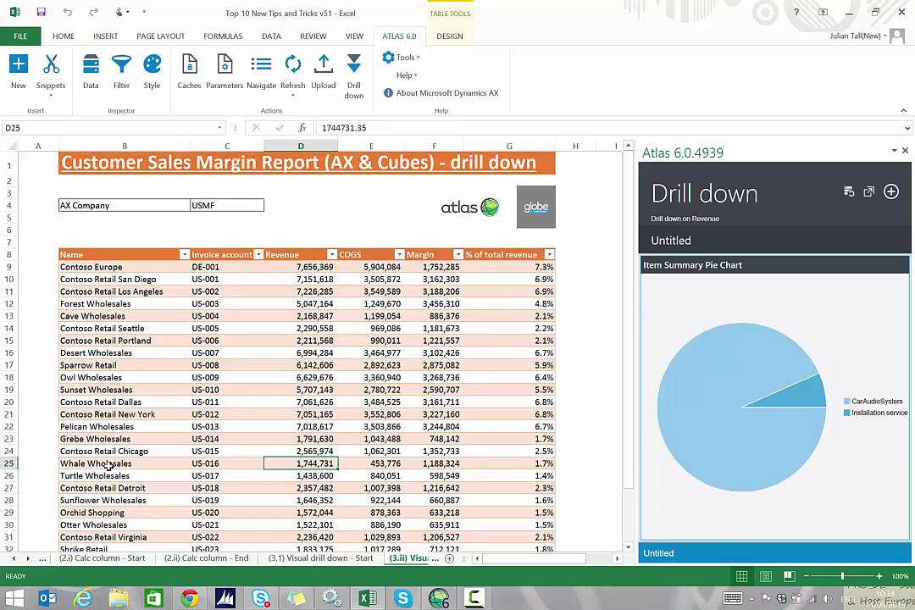
{"action": "left_click", "coordinate": [905, 152]}
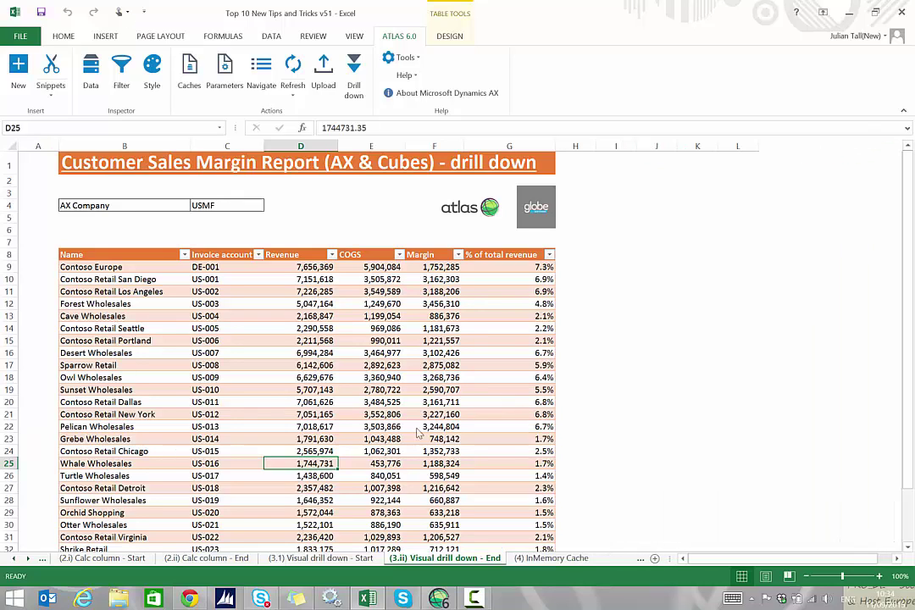
On the (3.1) Visual drill down - Start sheet, add a column-based drill down on Revenue with a new presentation and open its design
{"action": "left_click", "coordinate": [310, 559]}
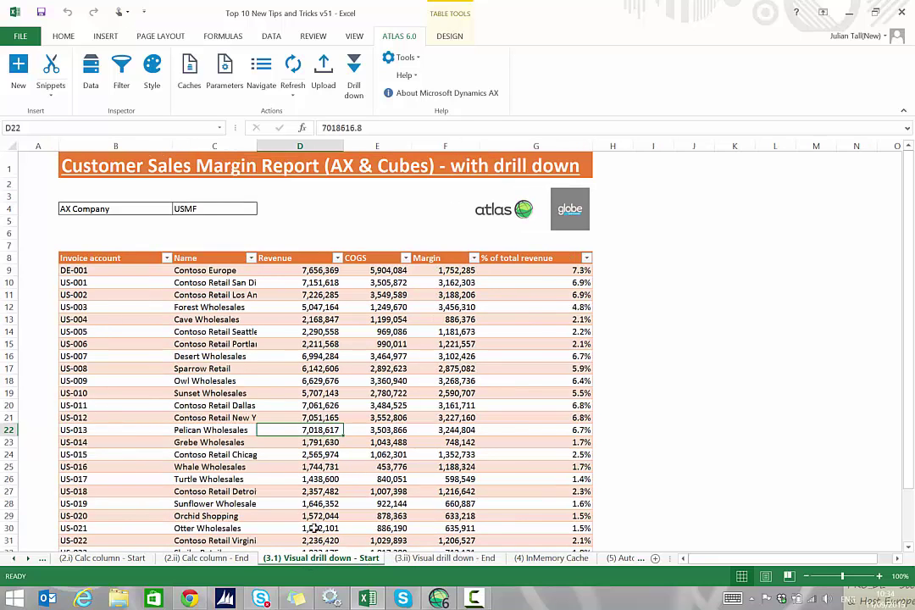
{"action": "left_click", "coordinate": [300, 356]}
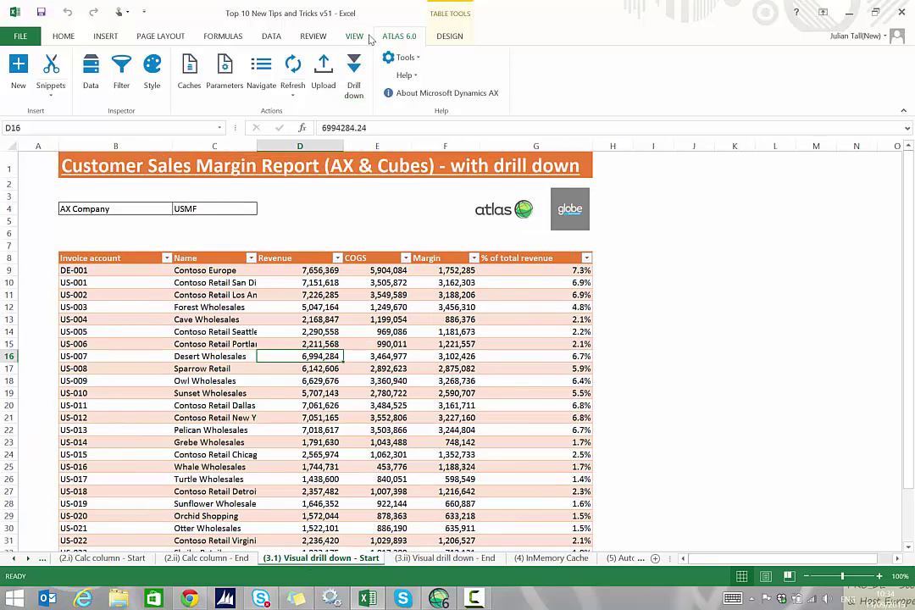
{"action": "left_click", "coordinate": [356, 88]}
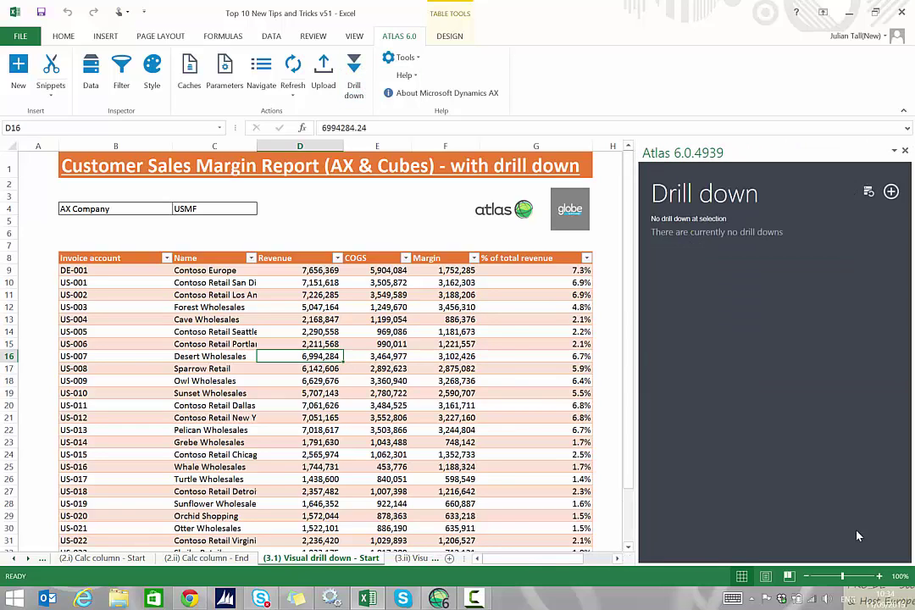
{"action": "left_click", "coordinate": [891, 192]}
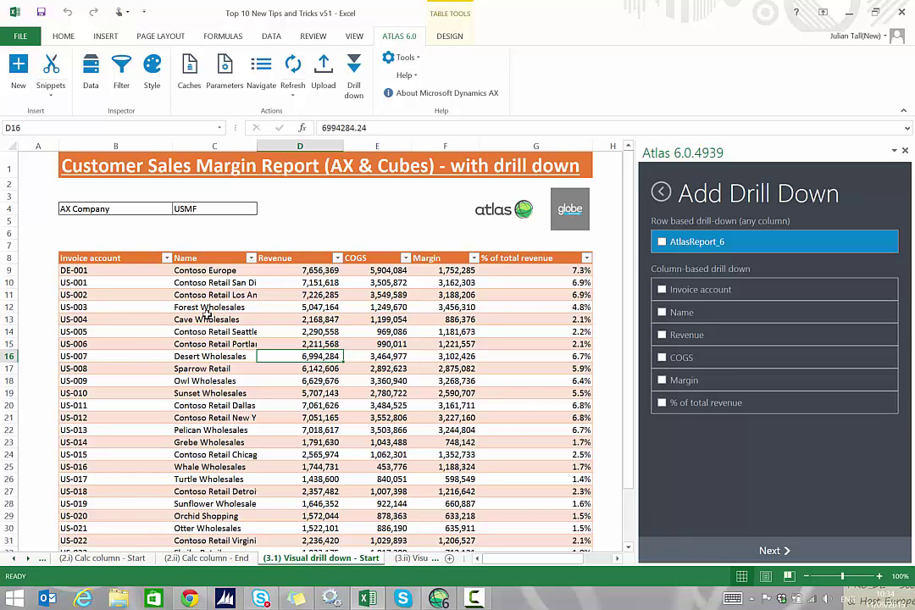
{"action": "left_click", "coordinate": [663, 337]}
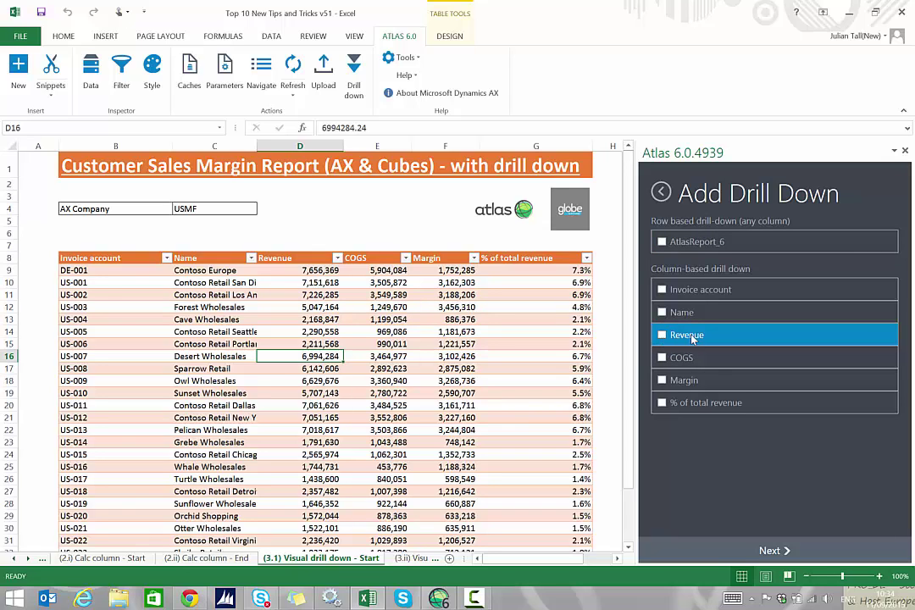
{"action": "left_click", "coordinate": [771, 550]}
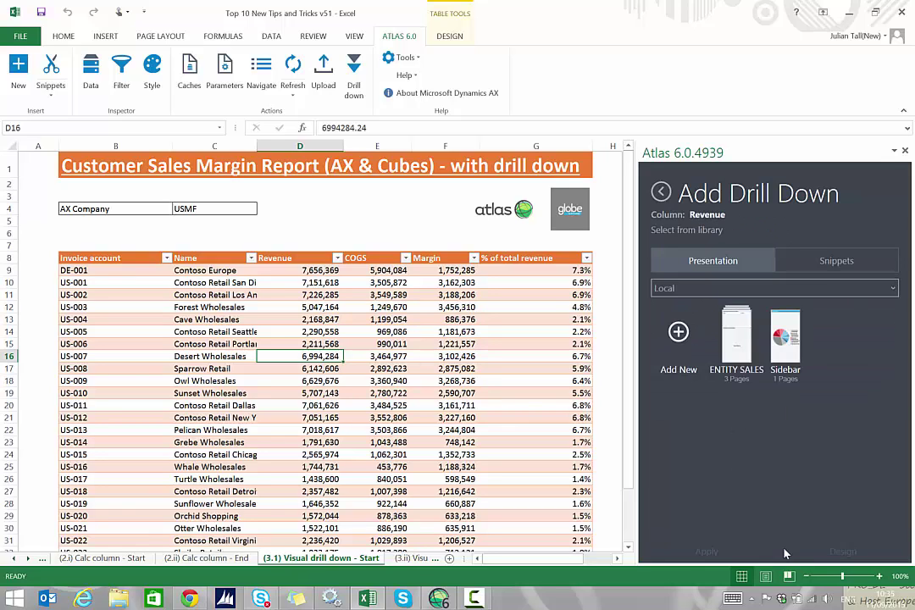
{"action": "left_click", "coordinate": [682, 333]}
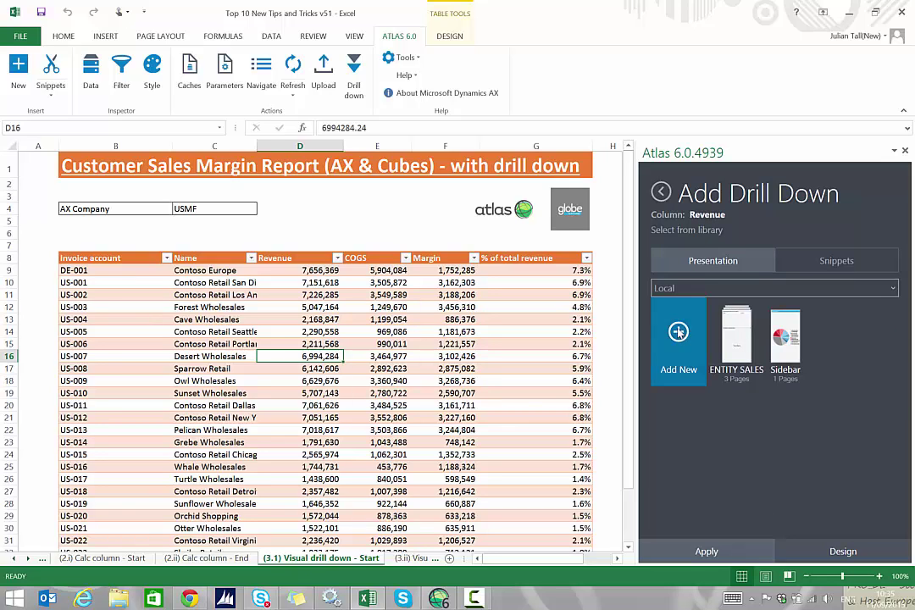
{"action": "left_click", "coordinate": [843, 552]}
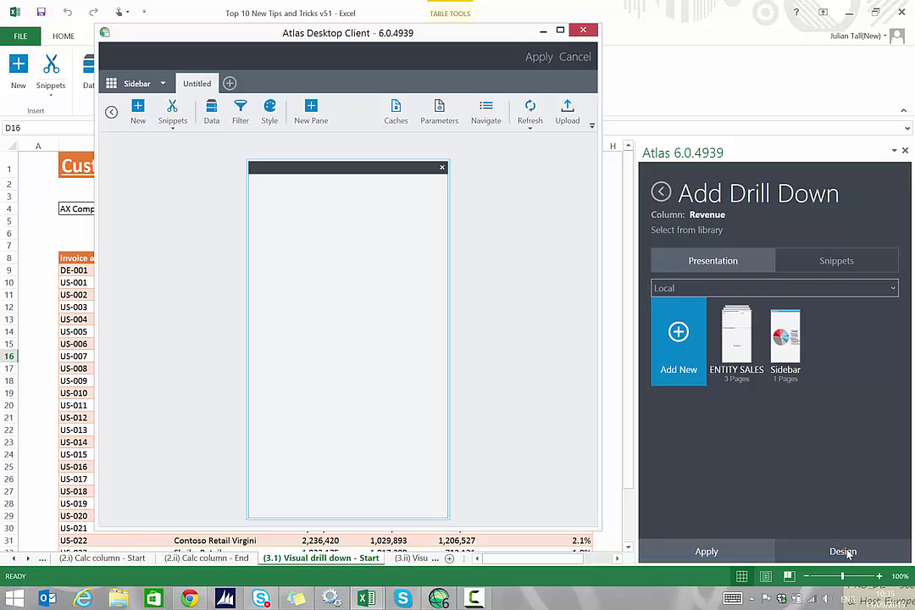
Maximize the Atlas Desktop Client designer and title the empty pane Item Sold (Pie)
{"action": "double_click", "coordinate": [470, 28]}
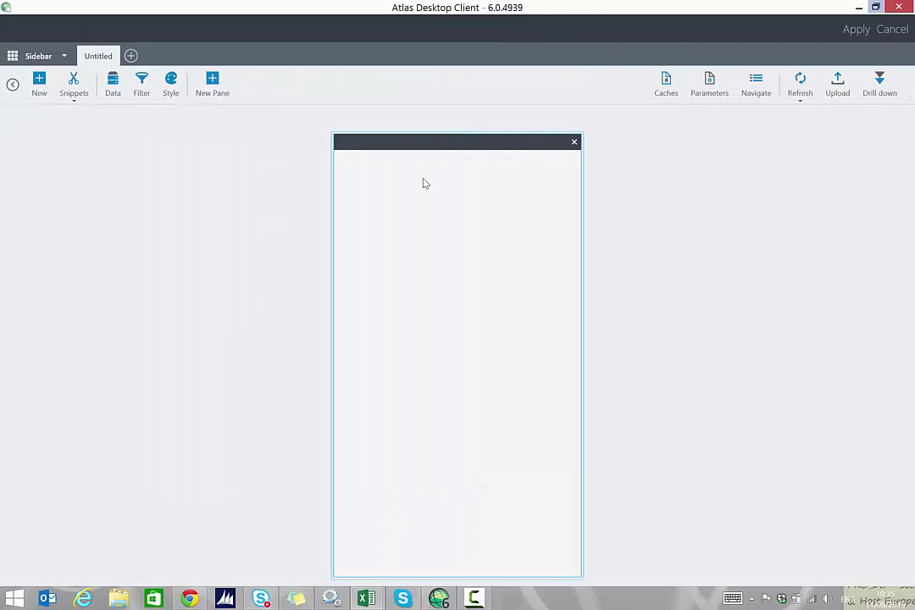
{"action": "double_click", "coordinate": [362, 142]}
{"action": "type", "text": "Item Sa"}
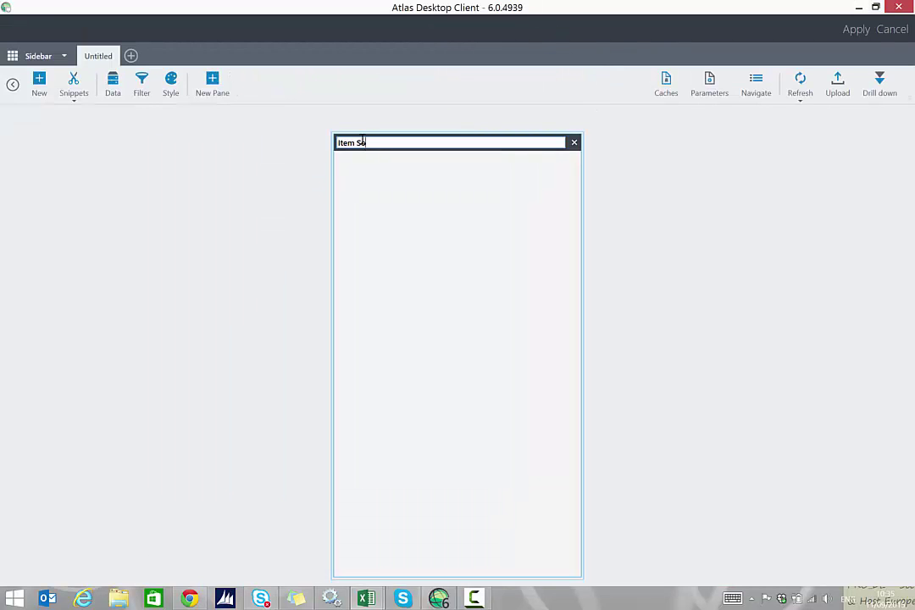
{"action": "type", "text": "ld (Pie)"}
{"action": "key", "text": "Return"}
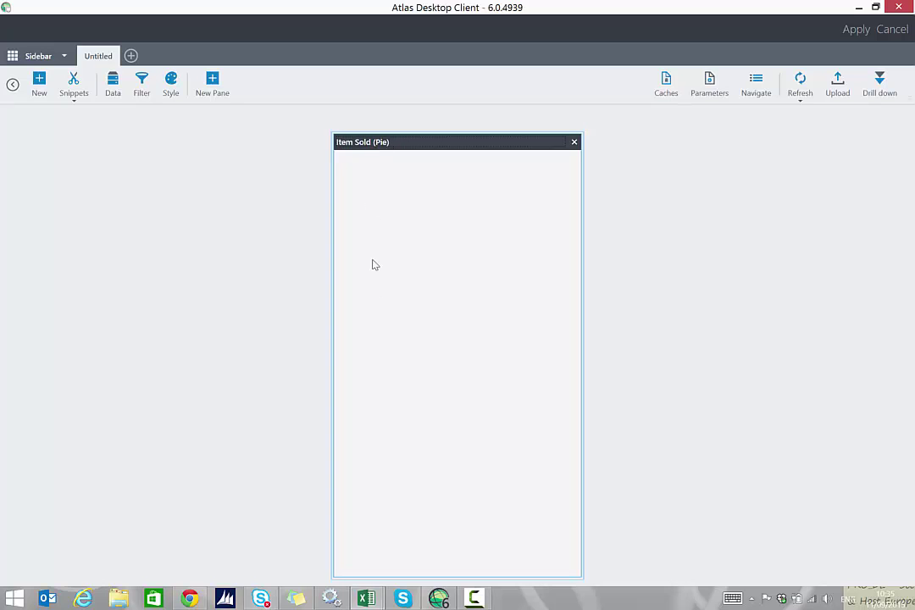
Add a new Summary element to the Item Sold (Pie) pane, based on the Customer invoice lines table found by searching all tables for Custinvoicetrans
{"action": "left_click", "coordinate": [38, 83]}
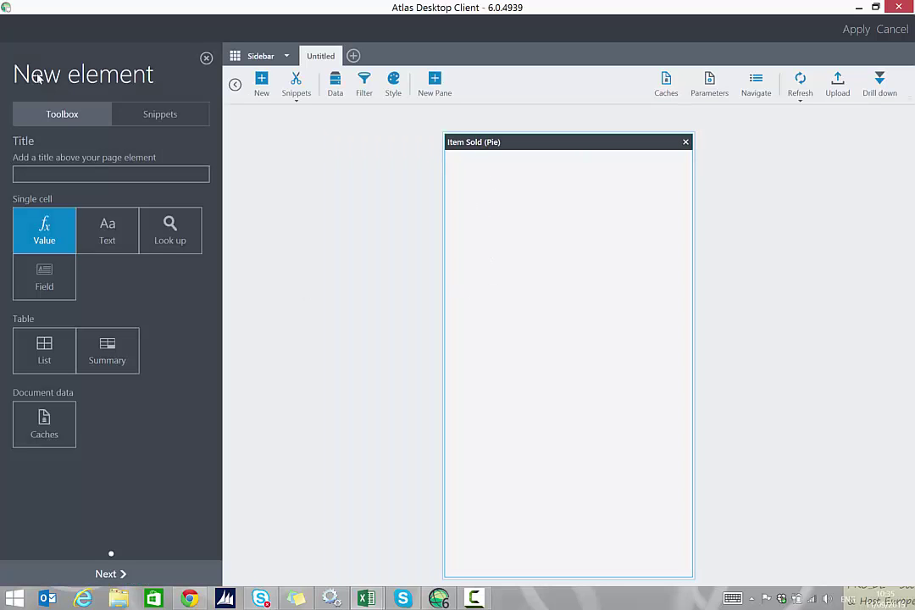
{"action": "double_click", "coordinate": [110, 350]}
{"action": "left_click", "coordinate": [91, 144]}
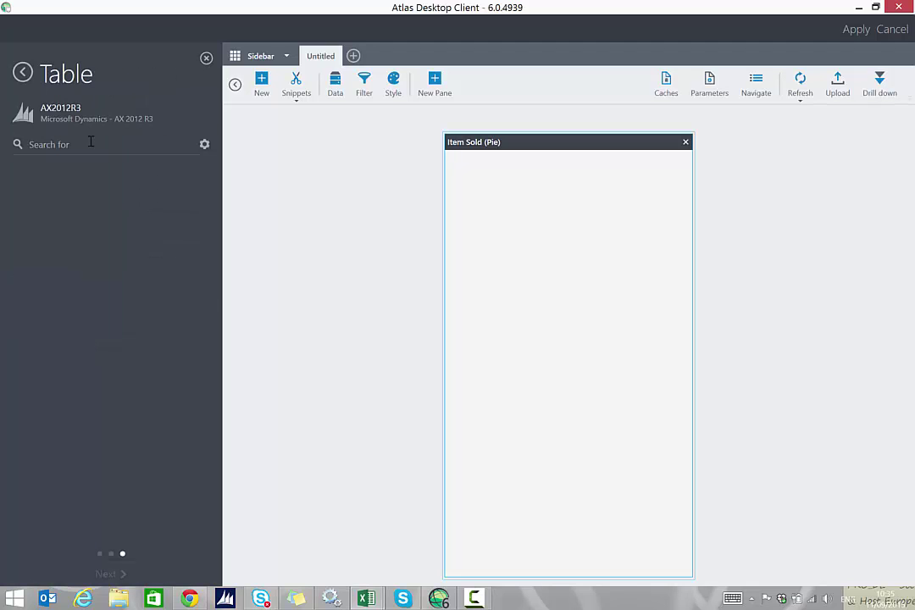
{"action": "left_click", "coordinate": [204, 146]}
{"action": "left_click", "coordinate": [157, 177]}
{"action": "left_click", "coordinate": [120, 195]}
{"action": "type", "text": "Custinv"}
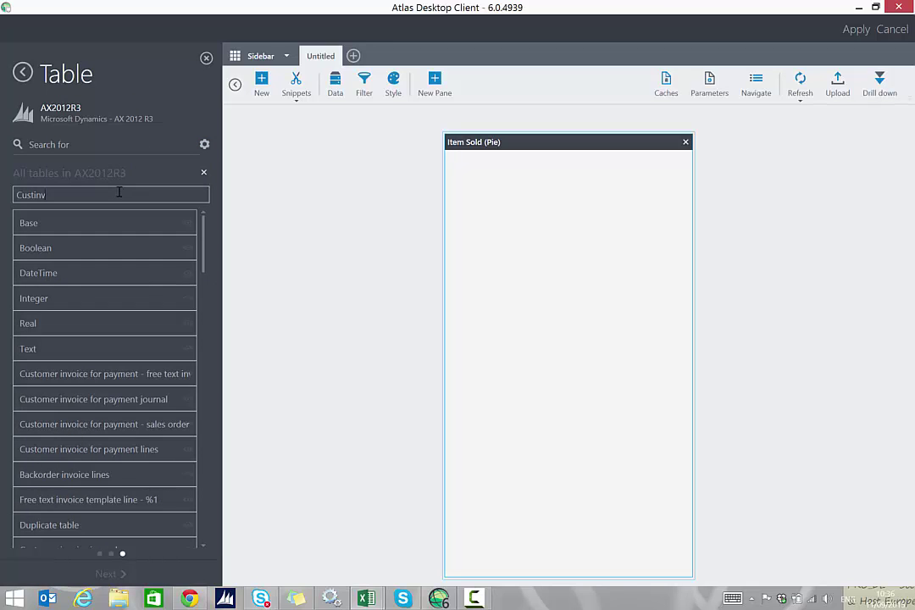
{"action": "type", "text": "oicetrans"}
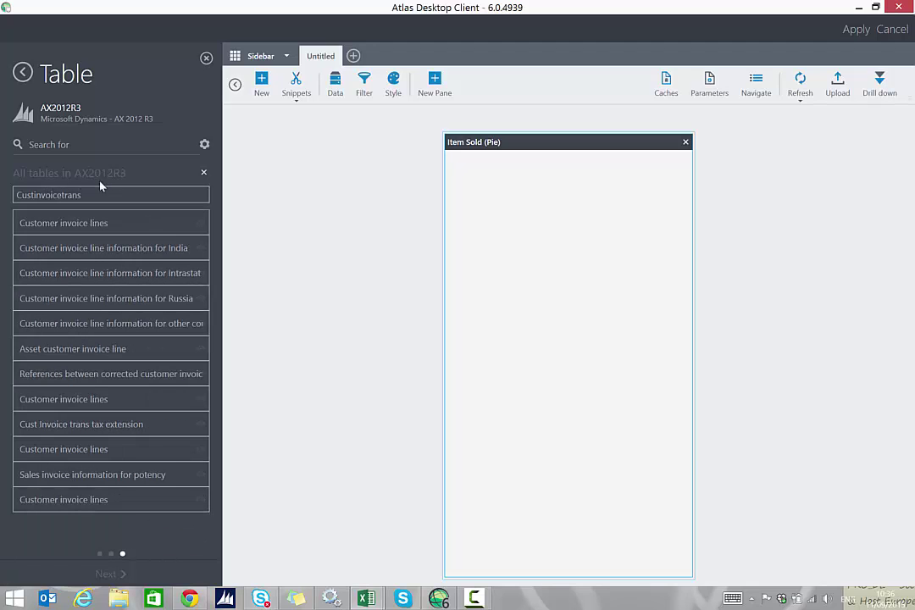
{"action": "left_click", "coordinate": [83, 222]}
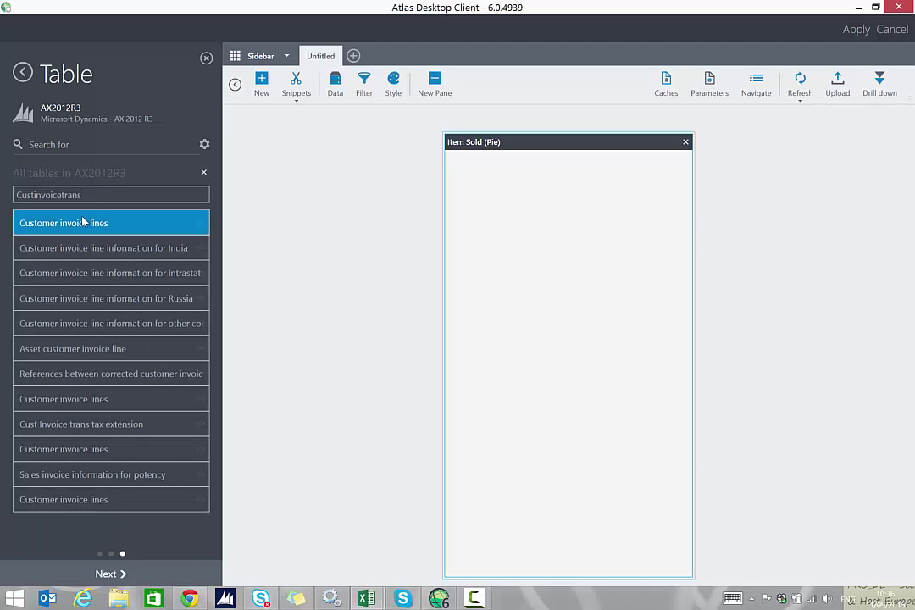
{"action": "left_click", "coordinate": [121, 574]}
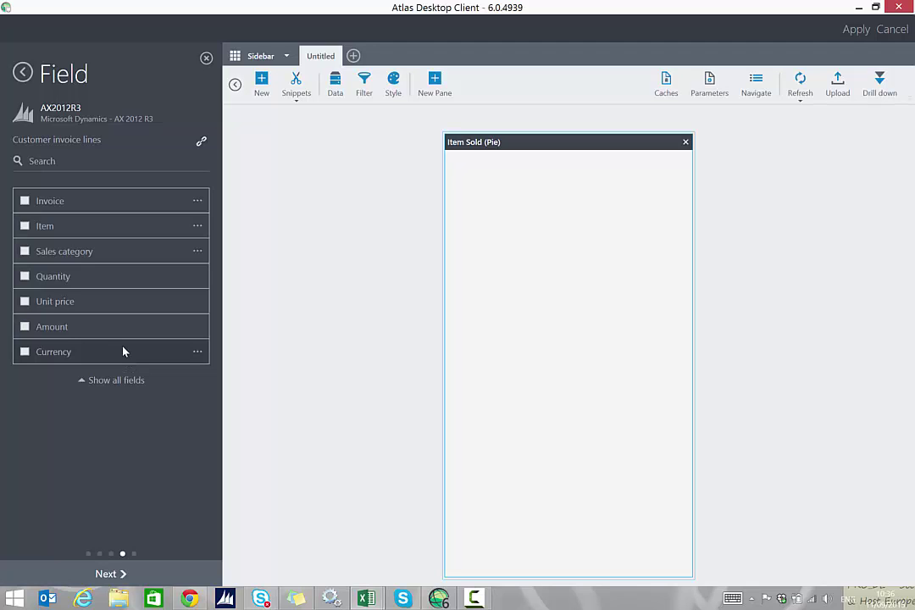
Include the Item, Quantity and Amount fields, plus Search name from the related Items table, and proceed to the filters
{"action": "left_click", "coordinate": [23, 227]}
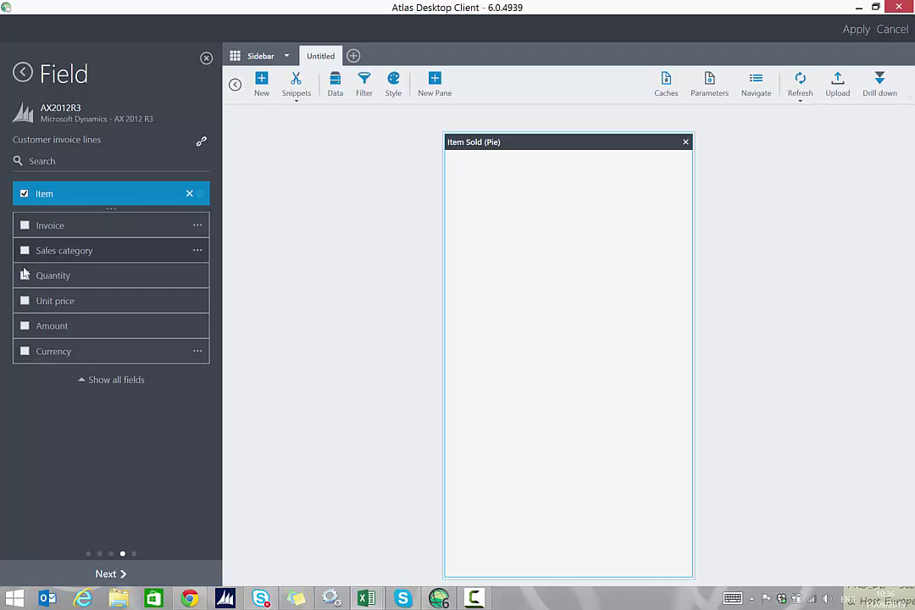
{"action": "left_click", "coordinate": [24, 275]}
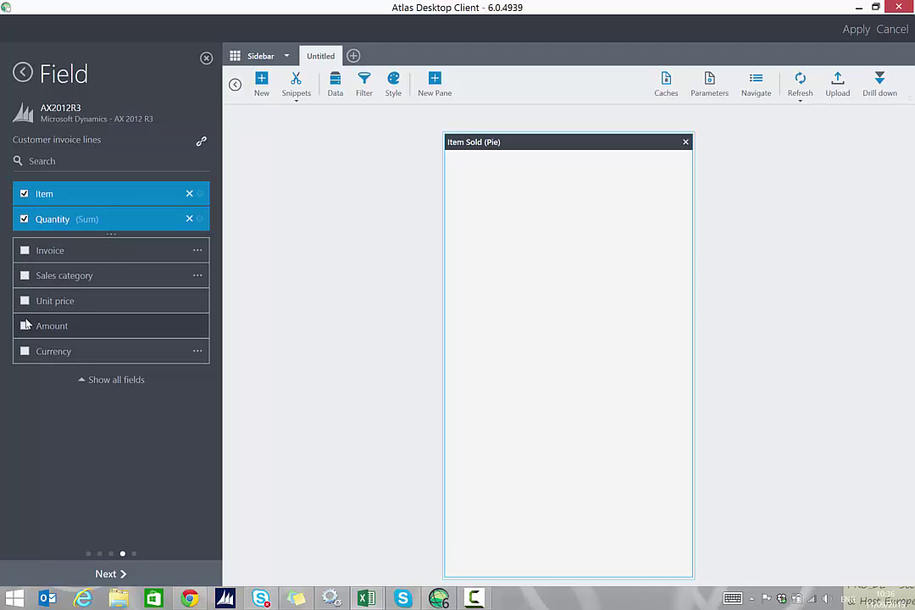
{"action": "left_click", "coordinate": [24, 326]}
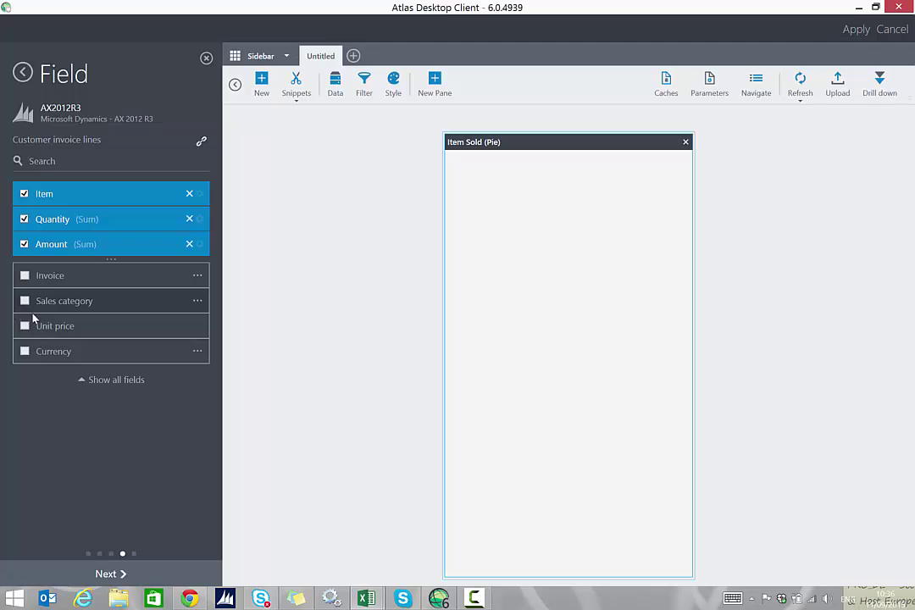
{"action": "left_click", "coordinate": [199, 197]}
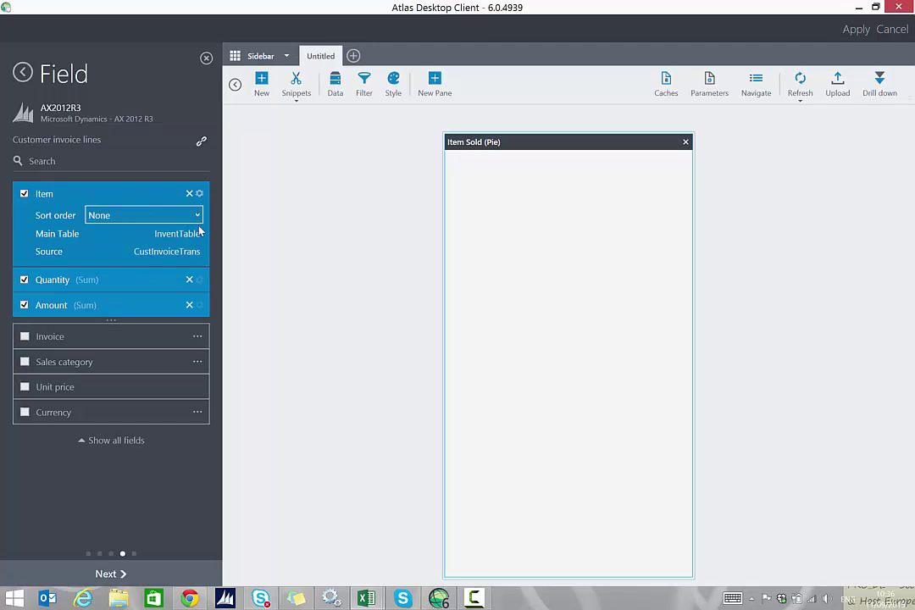
{"action": "left_click", "coordinate": [190, 234]}
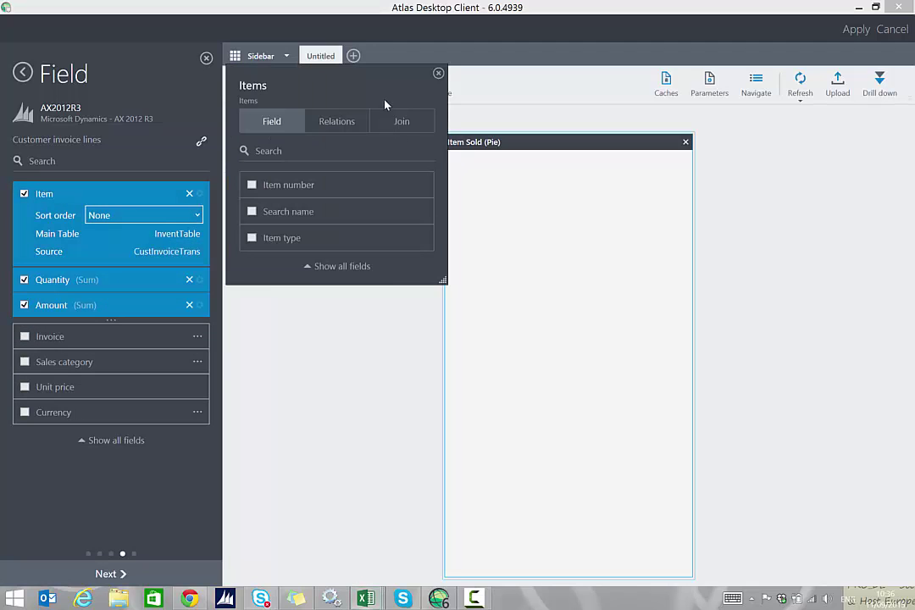
{"action": "left_click_drag", "start_coordinate": [375, 78], "coordinate": [453, 134]}
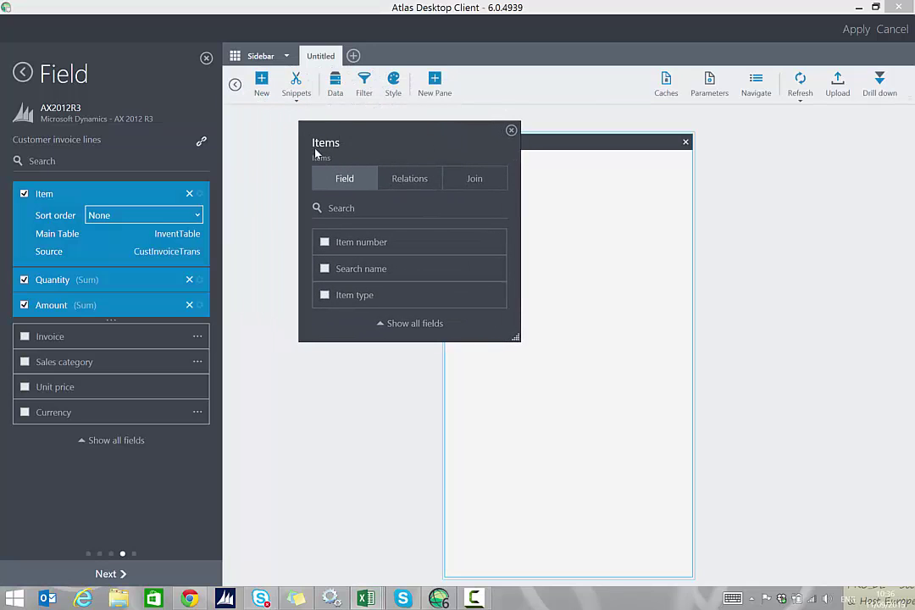
{"action": "left_click", "coordinate": [324, 269]}
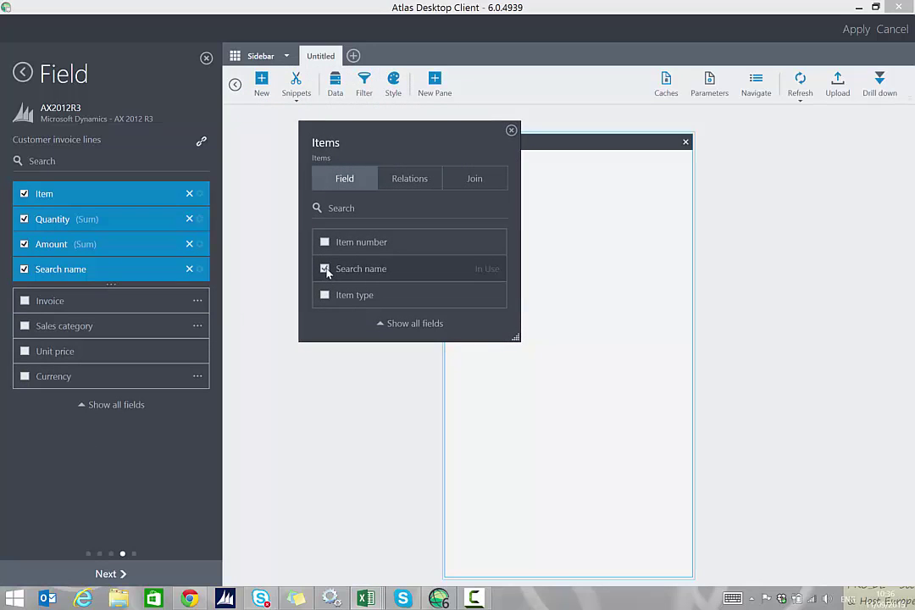
{"action": "left_click", "coordinate": [123, 573]}
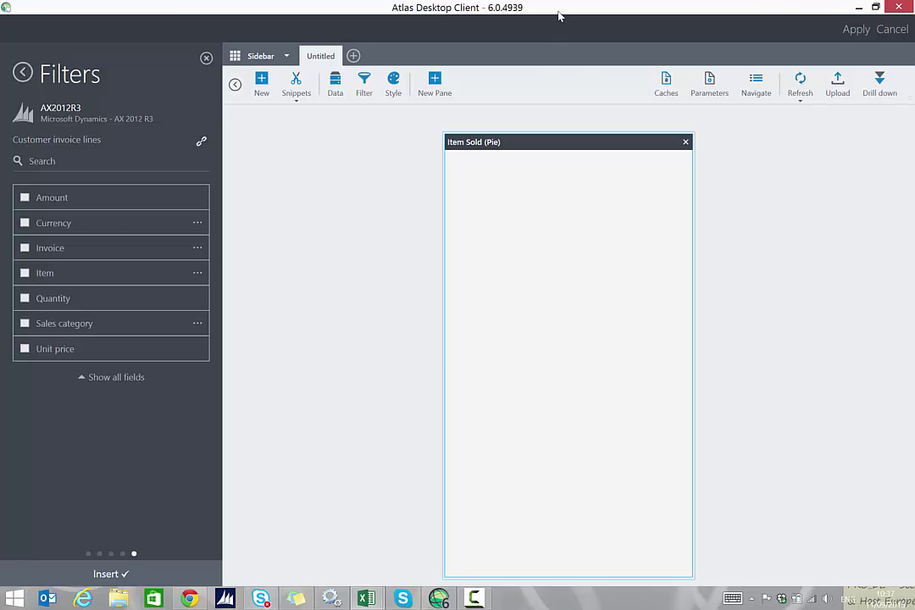
Filter the summary on Invoice account from the related Customer invoice journal, with the value =InvoiceAccount
{"action": "double_click", "coordinate": [559, 13]}
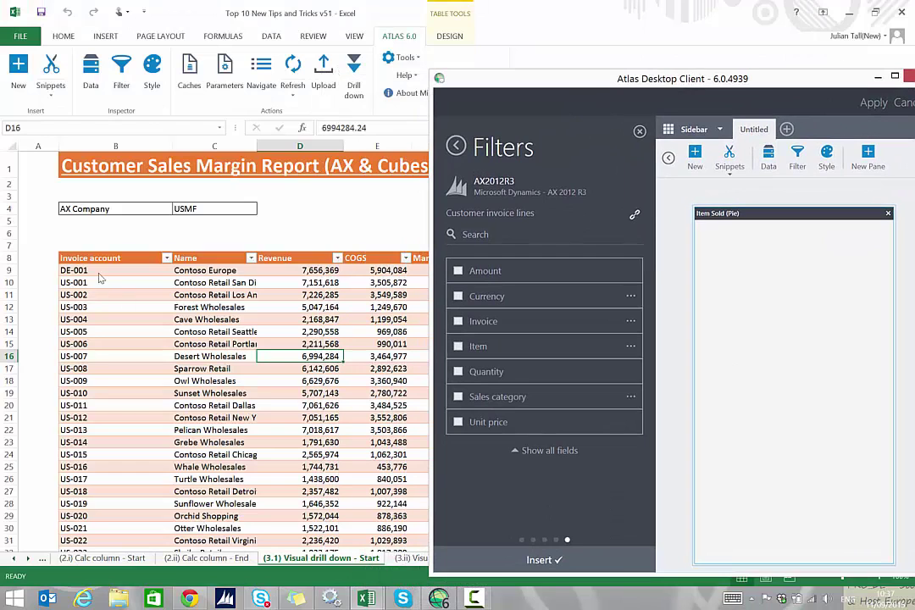
{"action": "left_click_drag", "start_coordinate": [680, 77], "coordinate": [627, 62]}
{"action": "left_click", "coordinate": [755, 62]}
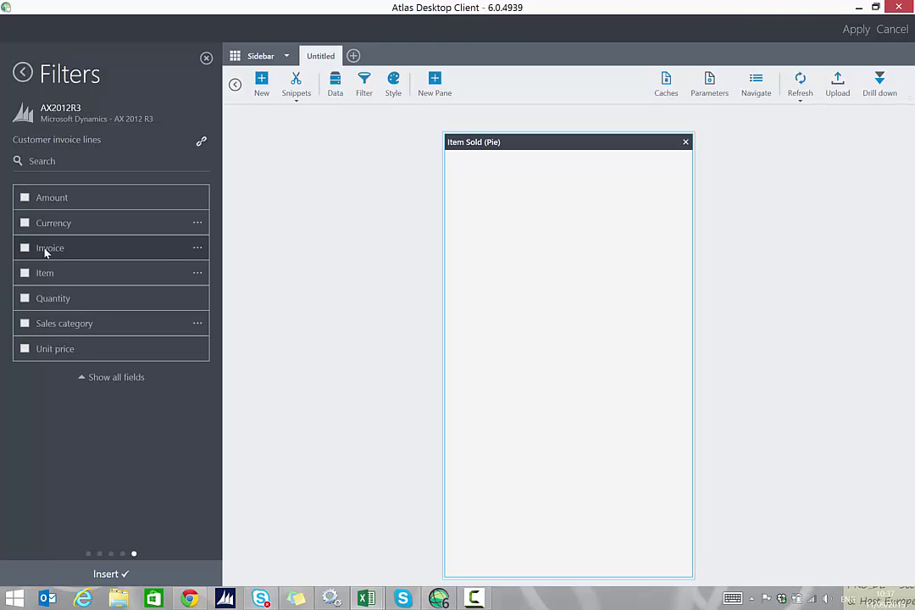
{"action": "left_click", "coordinate": [196, 248]}
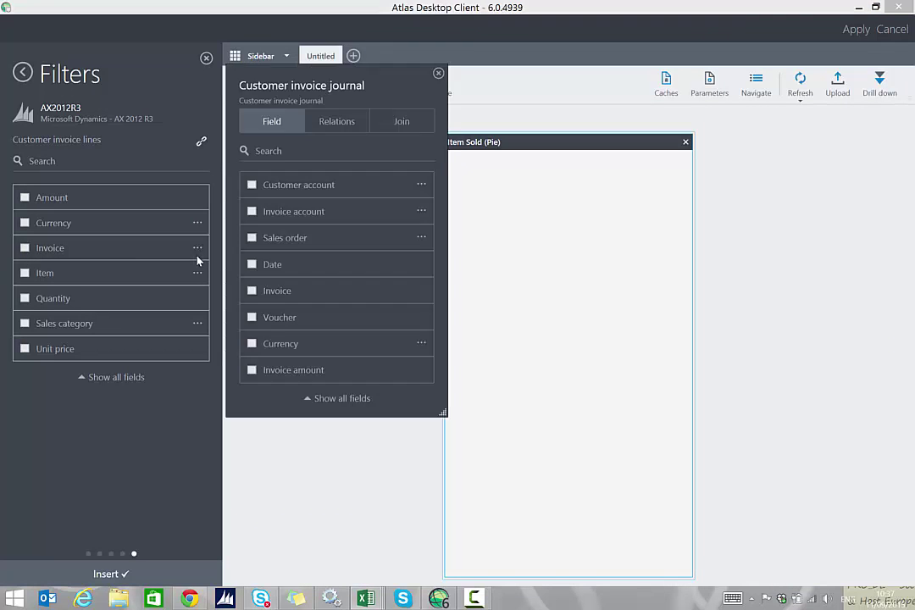
{"action": "left_click", "coordinate": [253, 211]}
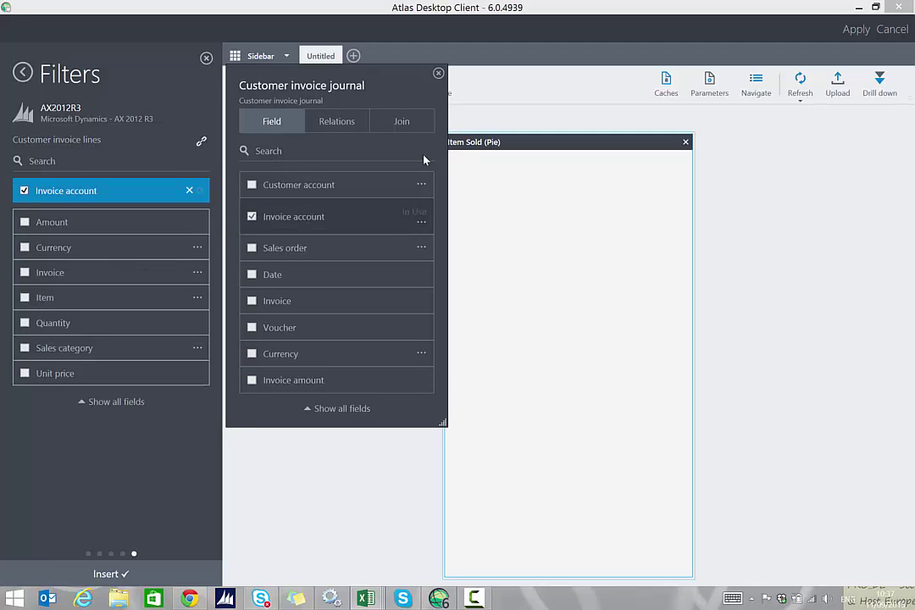
{"action": "left_click", "coordinate": [438, 74]}
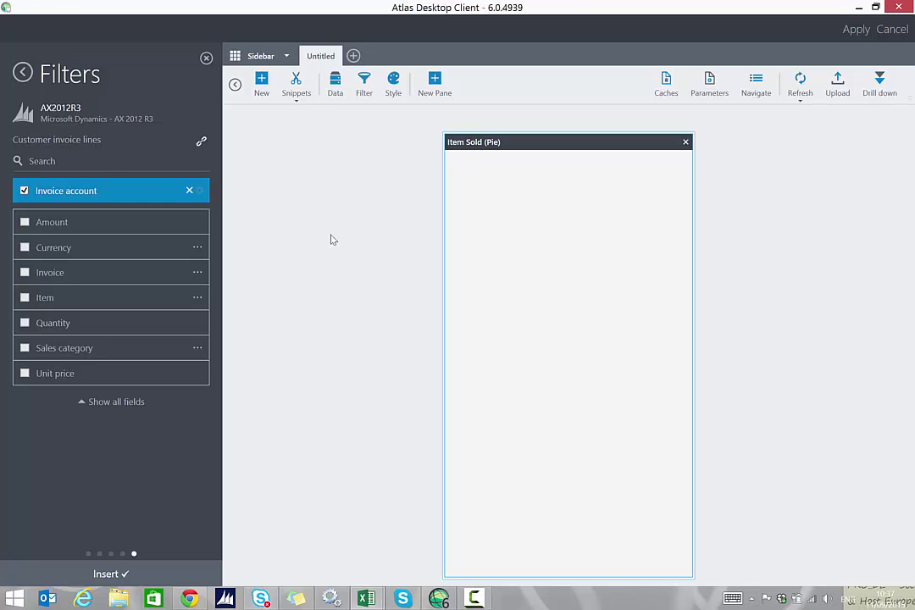
{"action": "right_click", "coordinate": [75, 193]}
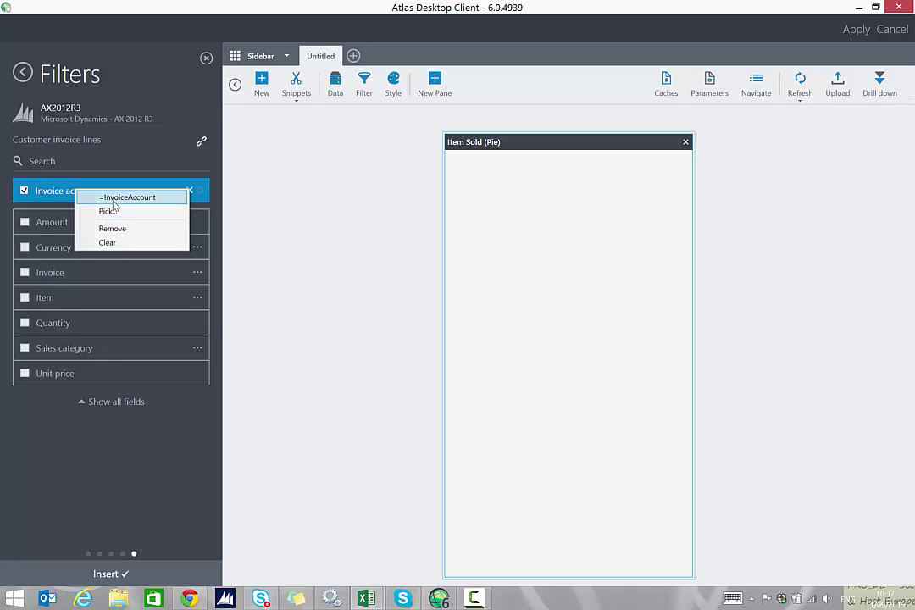
{"action": "left_click", "coordinate": [112, 201]}
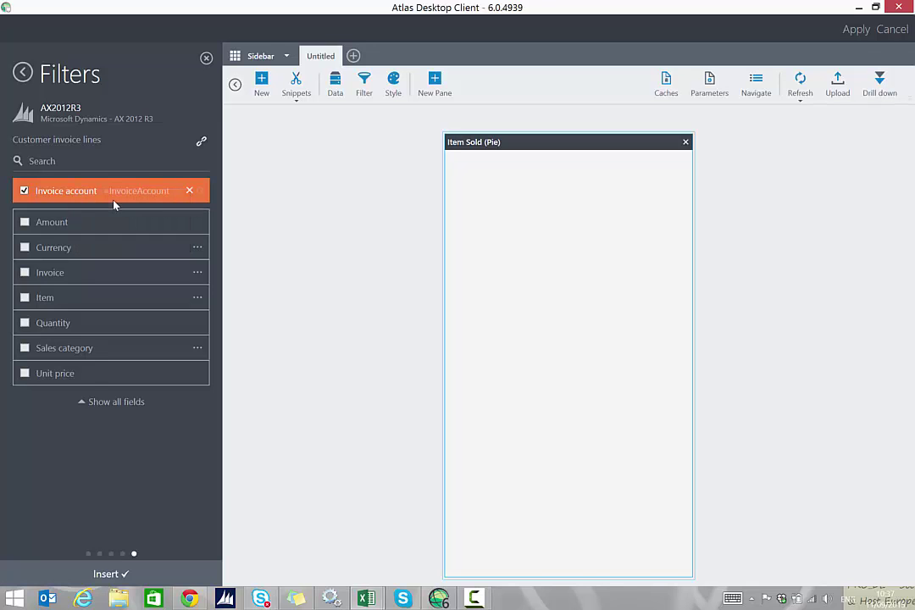
Insert the summary into the Item Sold (Pie) pane and apply the design to the Revenue drill down
{"action": "left_click_drag", "start_coordinate": [194, 10], "coordinate": [545, 70]}
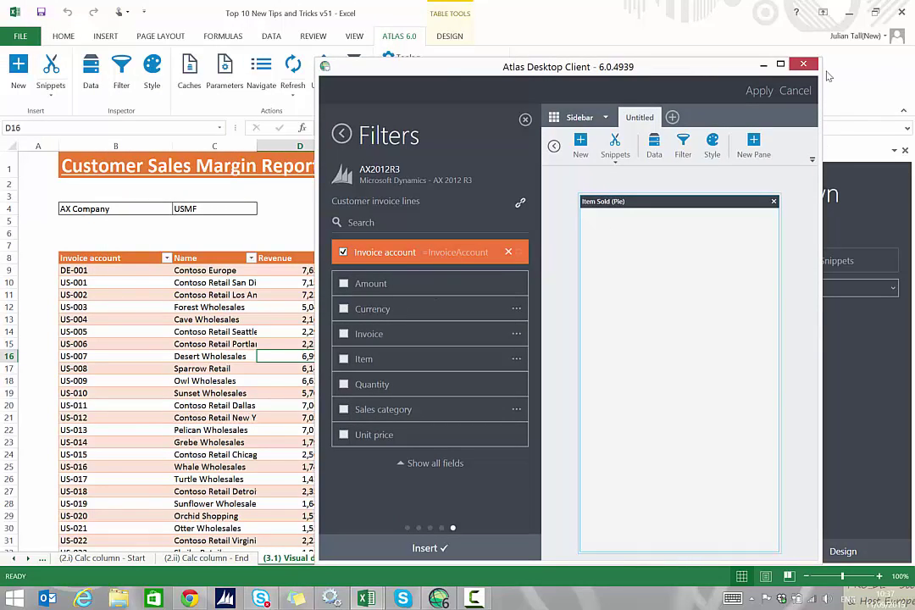
{"action": "left_click", "coordinate": [780, 64]}
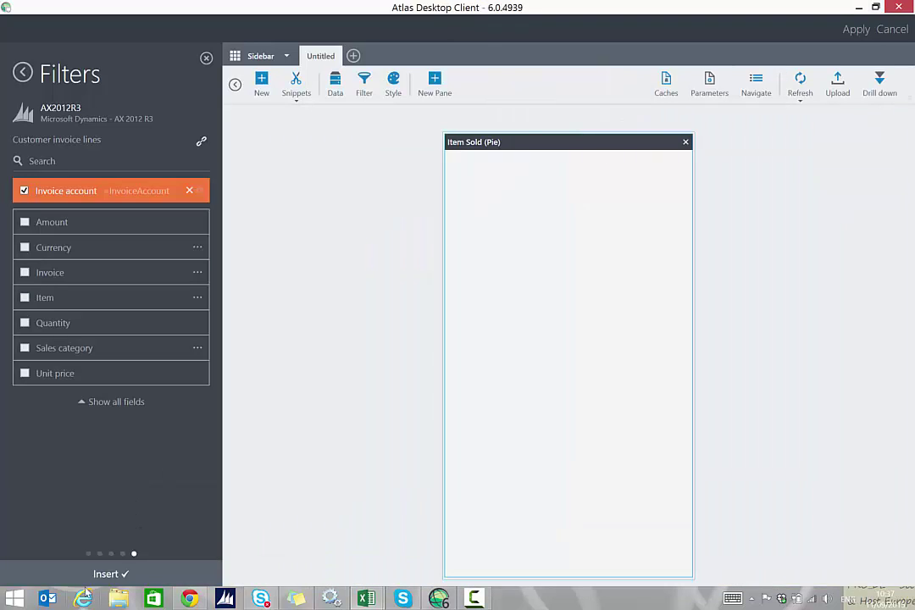
{"action": "left_click", "coordinate": [103, 576]}
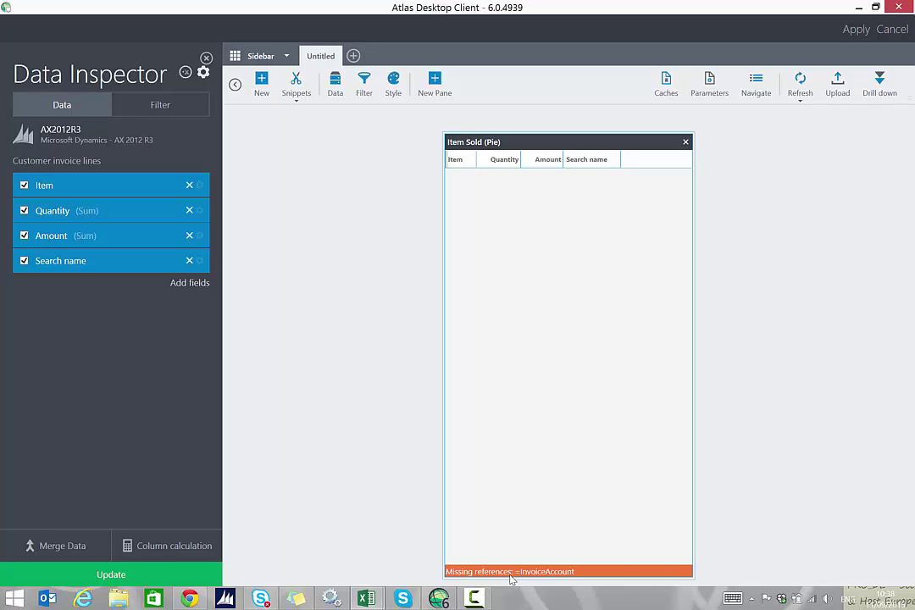
{"action": "left_click", "coordinate": [857, 30]}
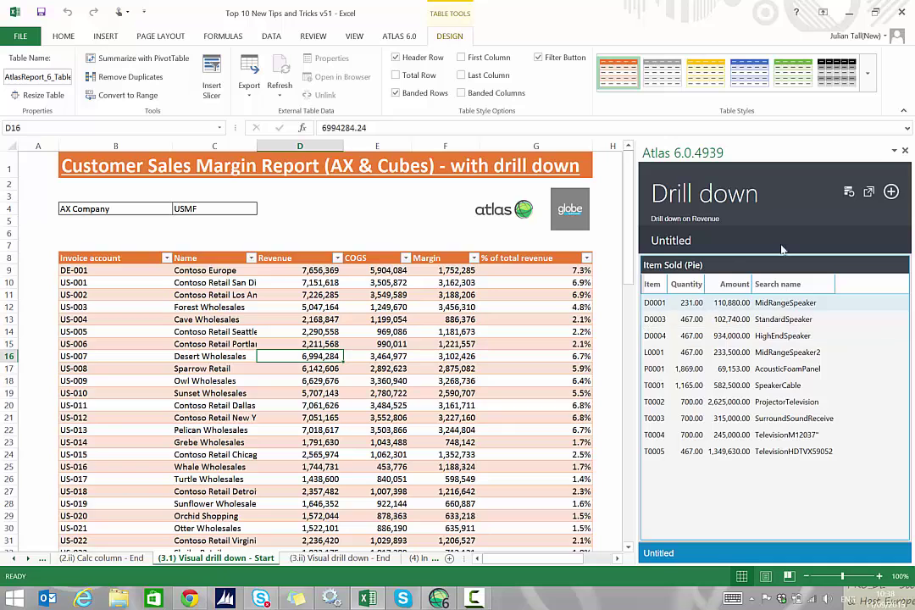
Reopen the drill-down design, choose the Pie style for the Item Sold (Pie) summary, and widen the designer window
{"action": "left_click", "coordinate": [869, 192]}
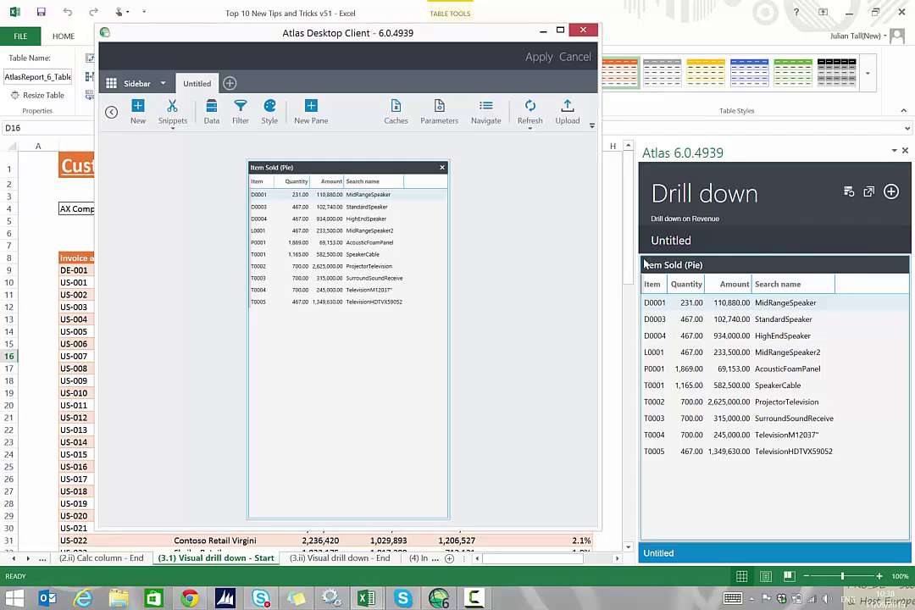
{"action": "left_click", "coordinate": [271, 119]}
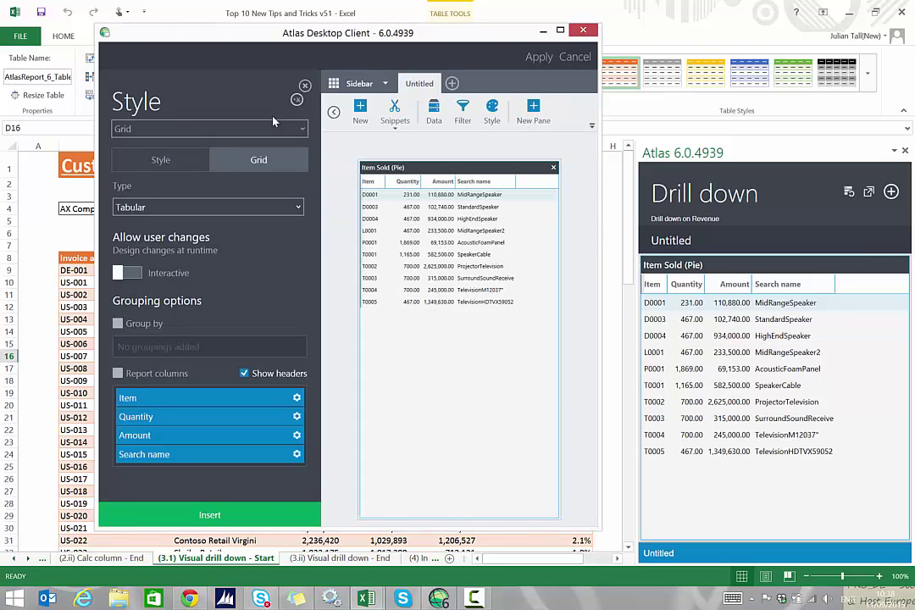
{"action": "left_click", "coordinate": [173, 162]}
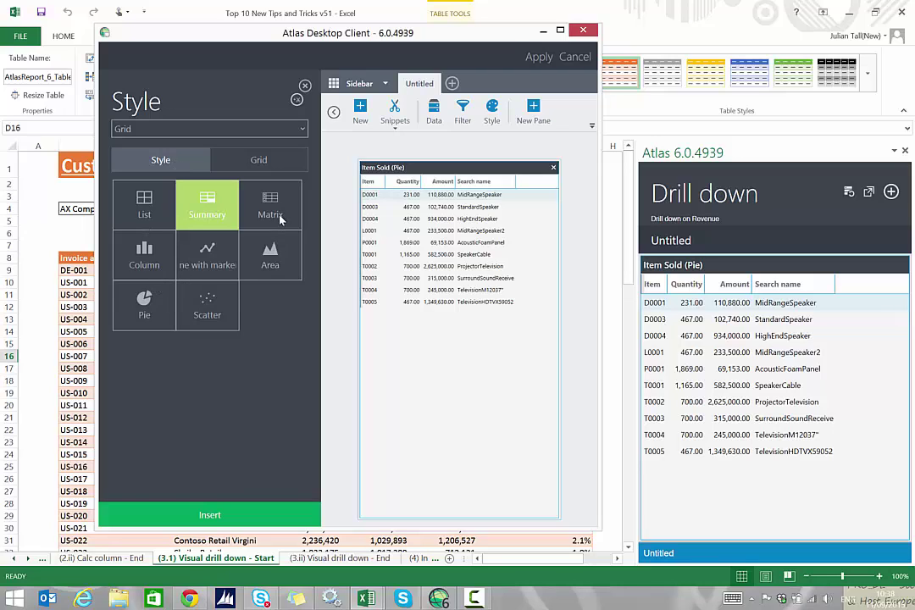
{"action": "left_click", "coordinate": [142, 312]}
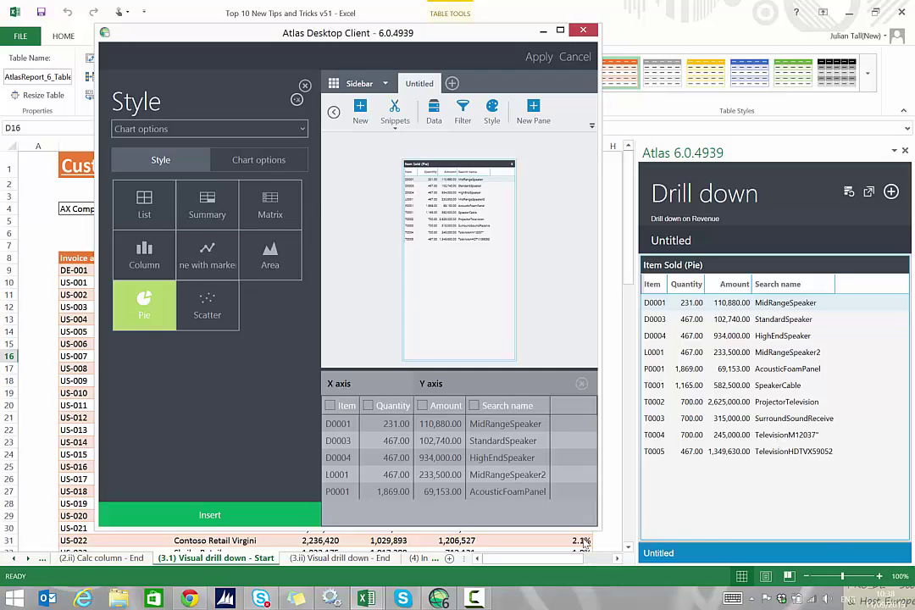
{"action": "left_click_drag", "start_coordinate": [598, 527], "coordinate": [720, 534]}
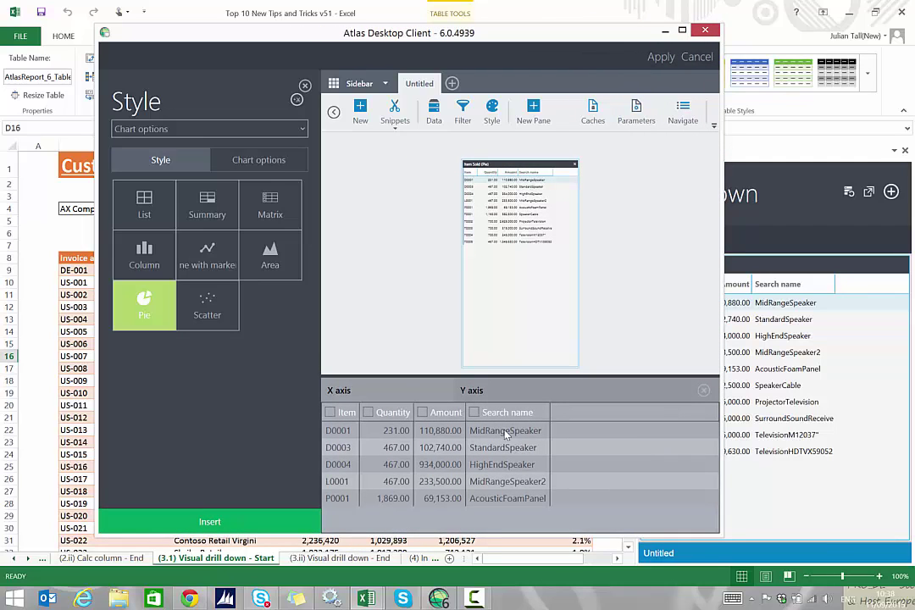
Set Search name as the pie chart's category label and Quantity as its value column, and insert the chart
{"action": "left_click", "coordinate": [474, 412]}
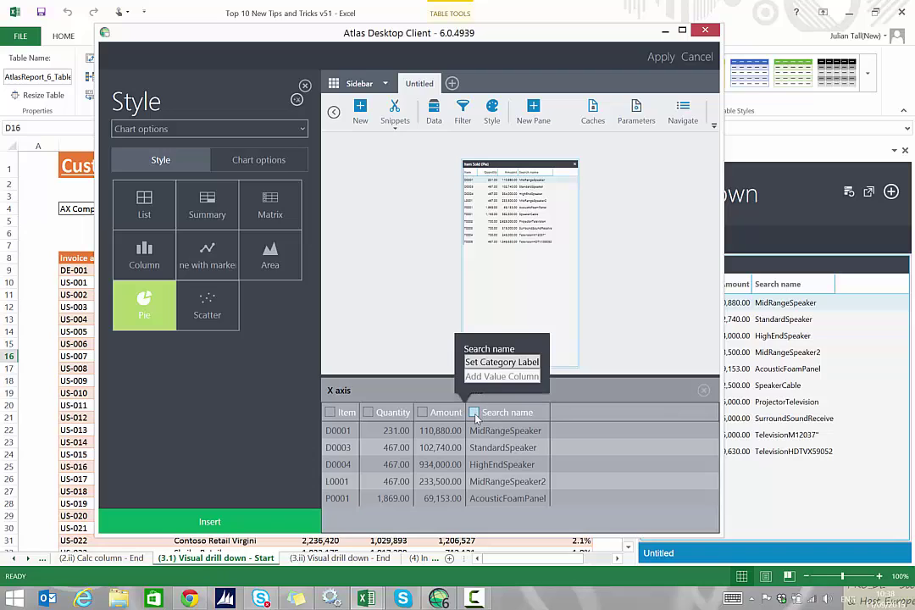
{"action": "left_click", "coordinate": [498, 362]}
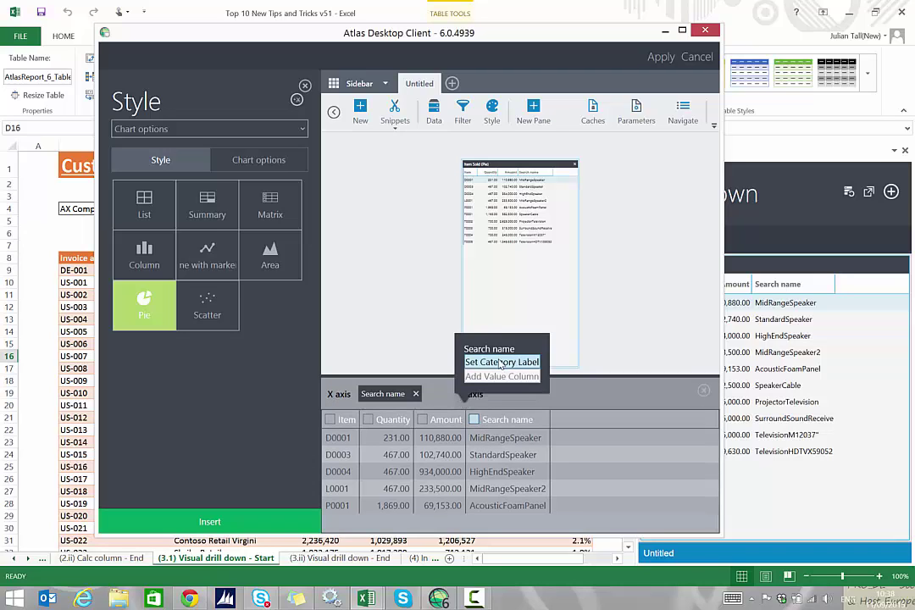
{"action": "left_click", "coordinate": [368, 421]}
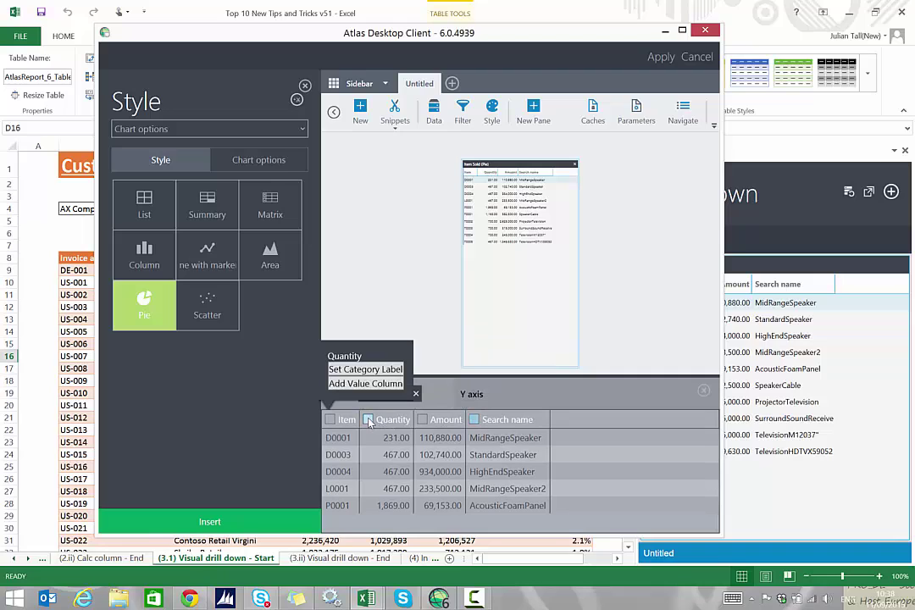
{"action": "left_click", "coordinate": [323, 329]}
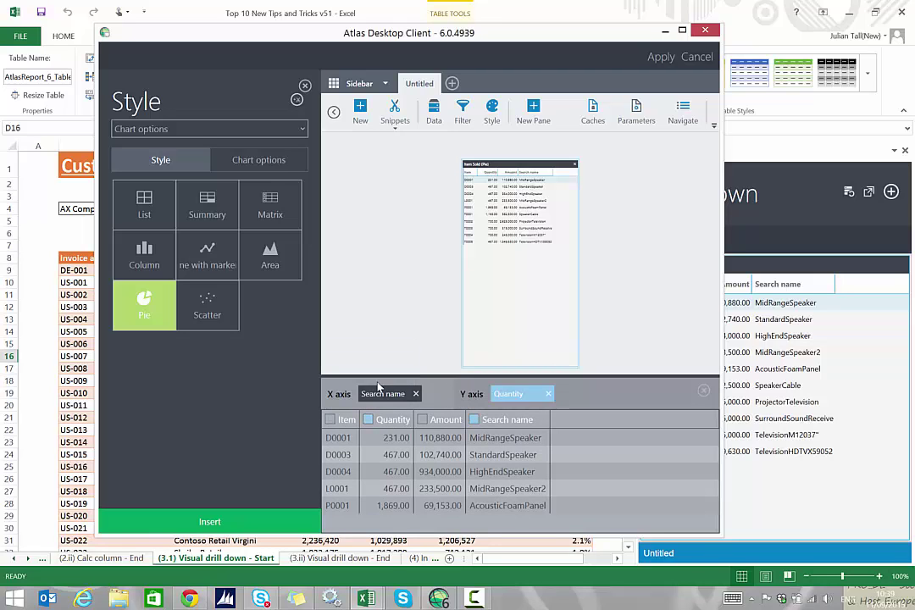
{"action": "left_click", "coordinate": [211, 523]}
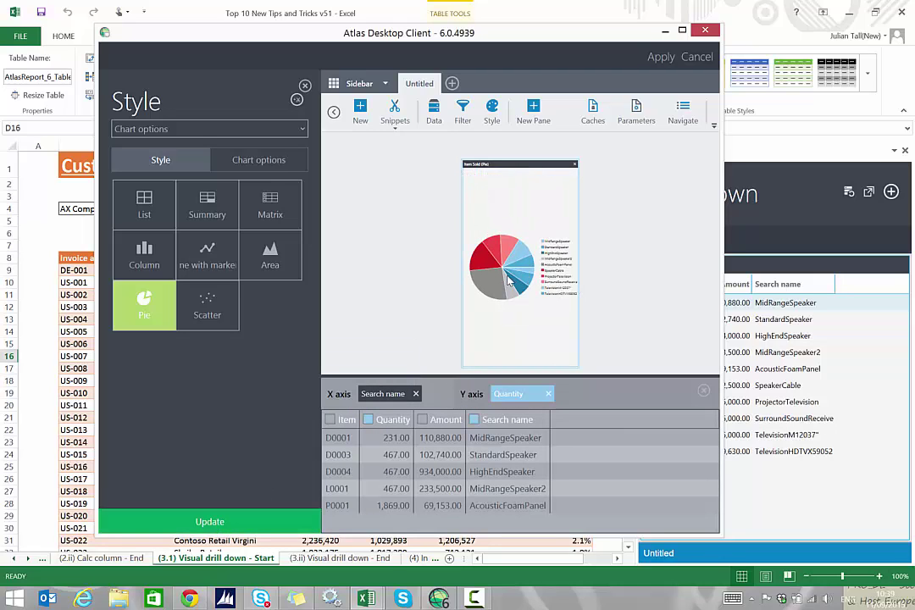
Apply the pie chart design to the Revenue drill down and view it for the US-005, US-010 and US-016 Revenue cells
{"action": "left_click", "coordinate": [661, 57]}
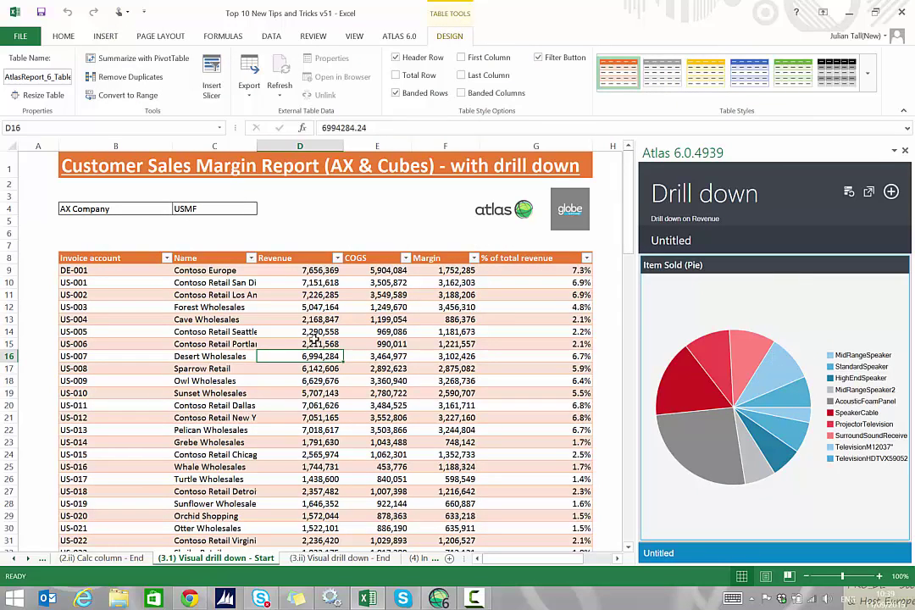
{"action": "left_click", "coordinate": [305, 331]}
{"action": "left_click", "coordinate": [311, 393]}
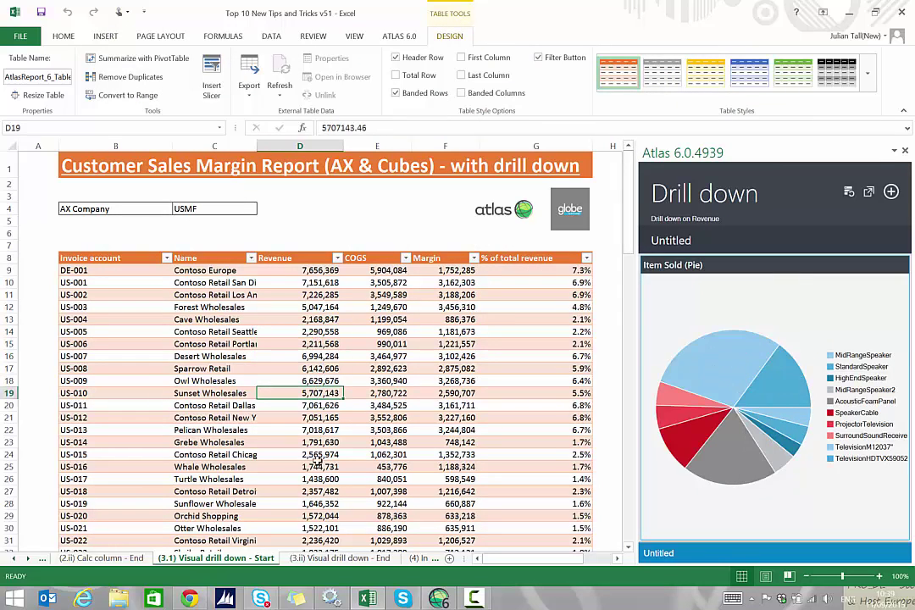
{"action": "left_click", "coordinate": [316, 472]}
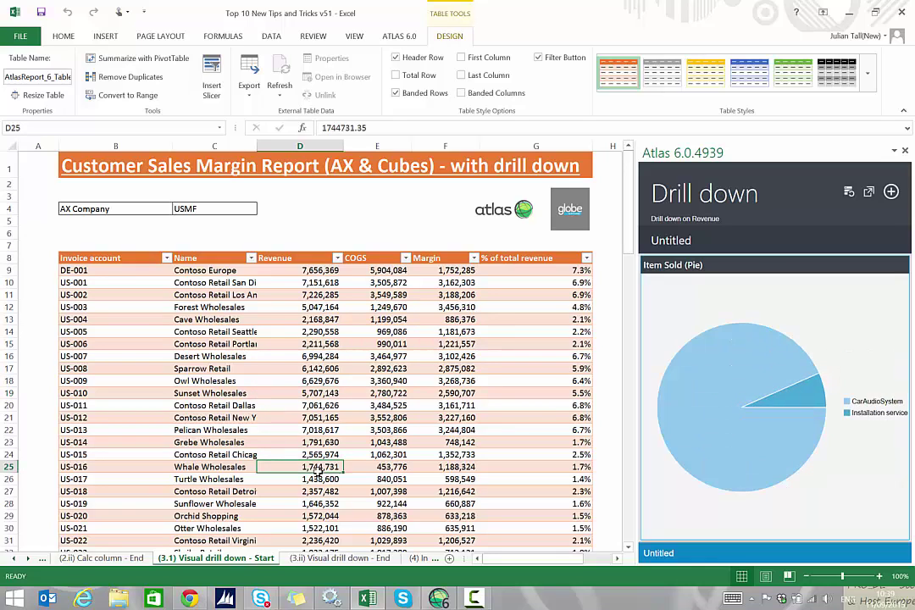
Examine the Item Sold (Pie) pane's data fields and colour palettes, and view the drill down for the US-003 and US-005 Revenue cells
{"action": "left_click", "coordinate": [868, 191]}
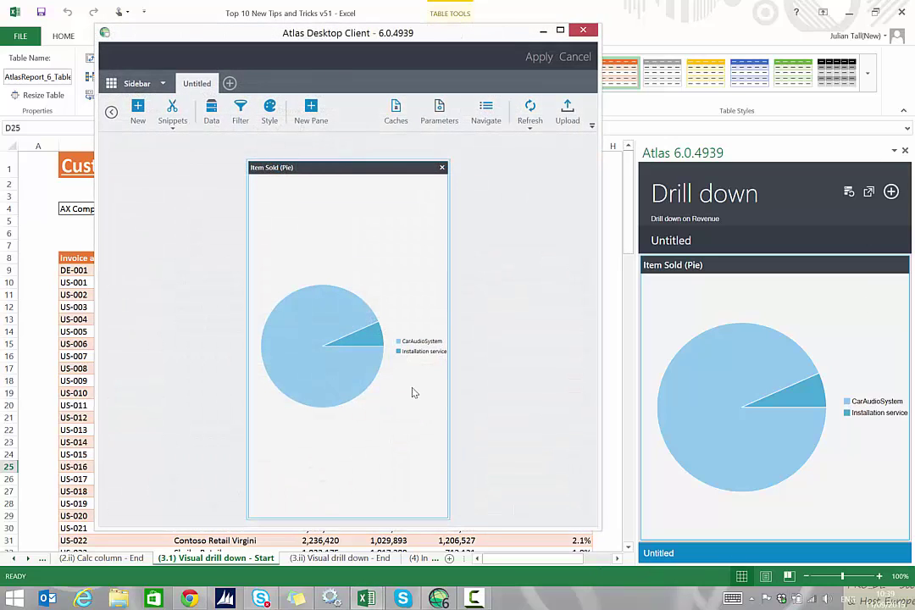
{"action": "left_click", "coordinate": [211, 113]}
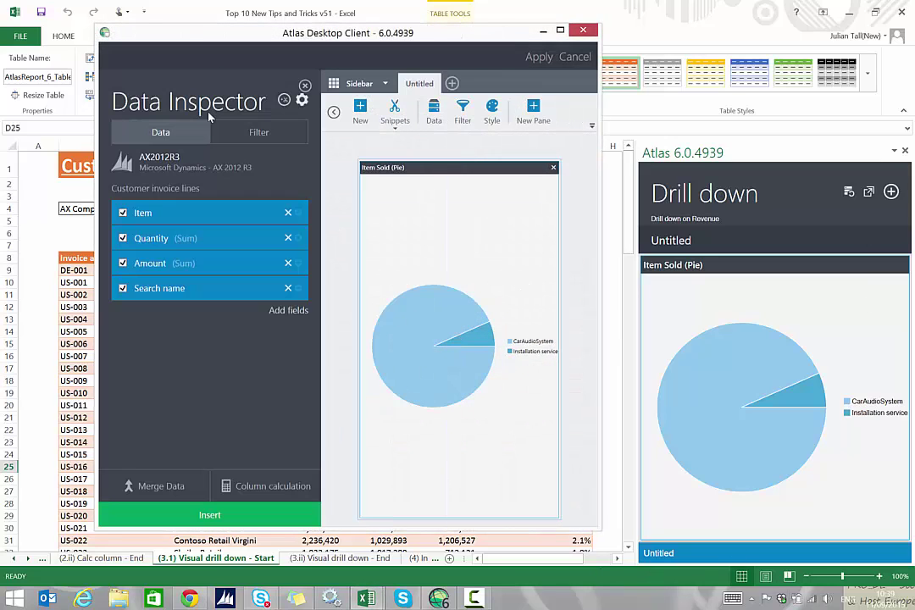
{"action": "left_click", "coordinate": [304, 86]}
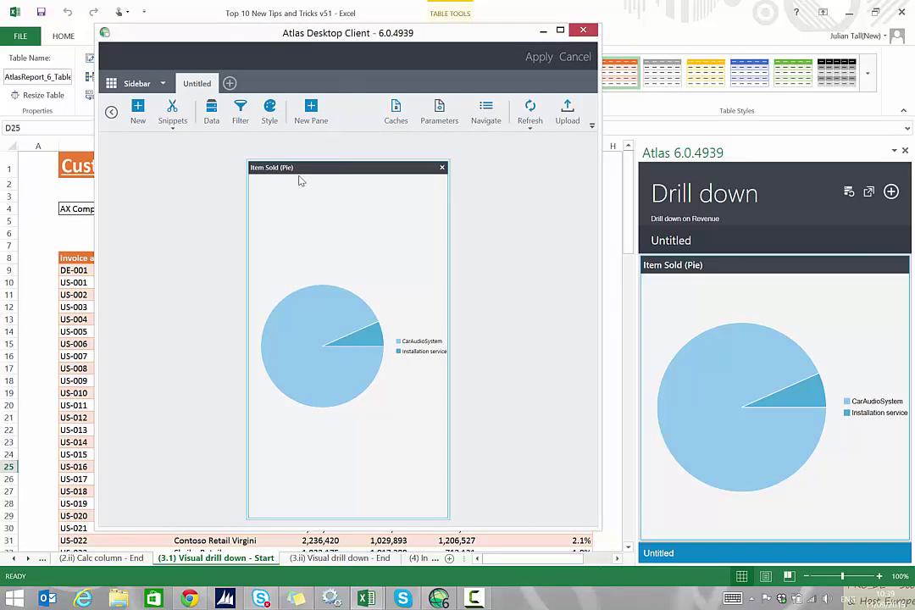
{"action": "left_click", "coordinate": [273, 119]}
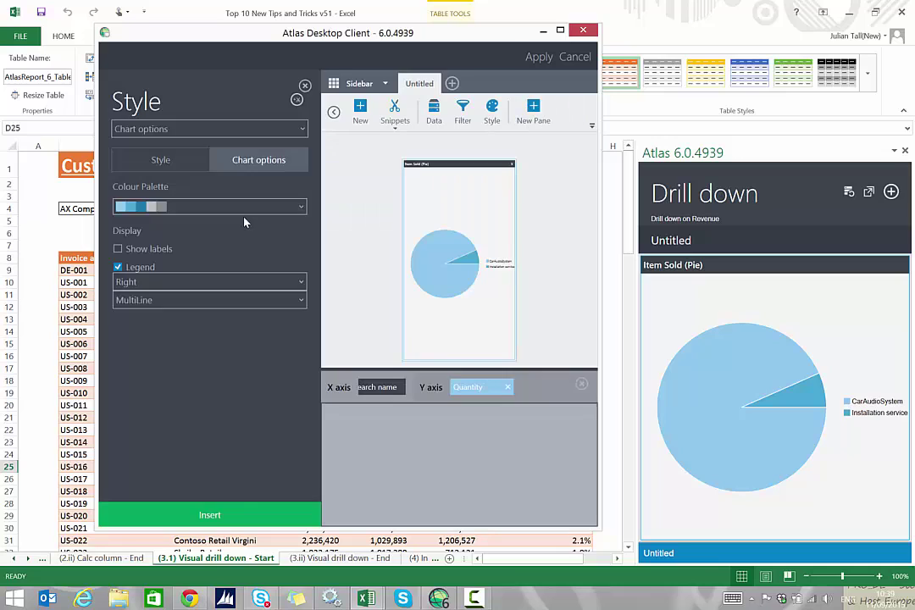
{"action": "left_click", "coordinate": [178, 163]}
{"action": "left_click", "coordinate": [256, 172]}
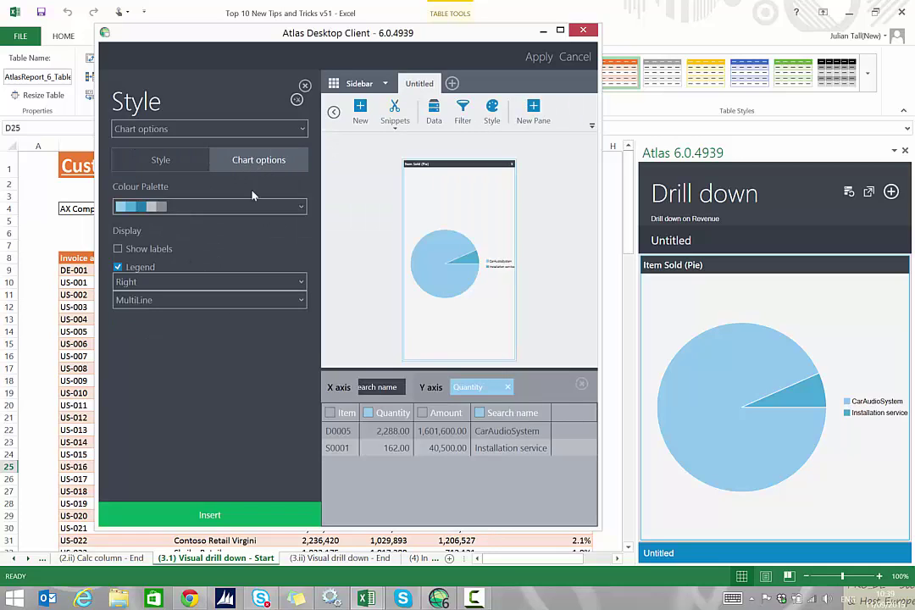
{"action": "left_click", "coordinate": [301, 206]}
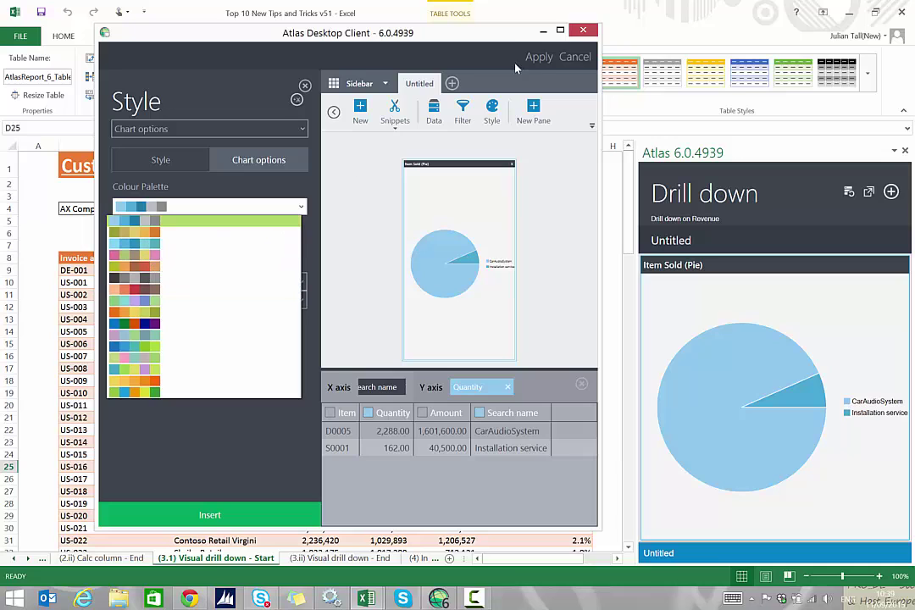
{"action": "left_click", "coordinate": [583, 32]}
{"action": "left_click", "coordinate": [581, 32]}
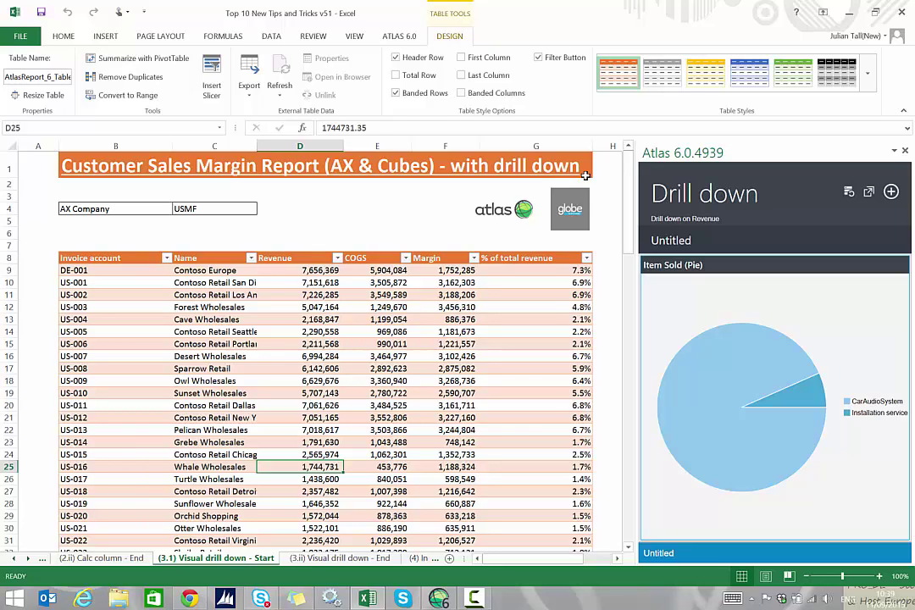
{"action": "left_click", "coordinate": [313, 307]}
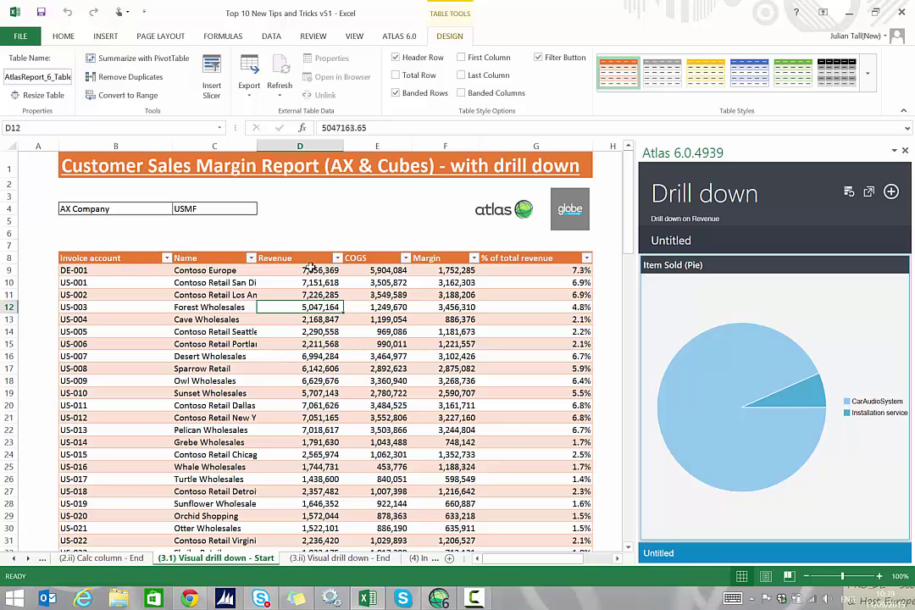
{"action": "left_click", "coordinate": [312, 331]}
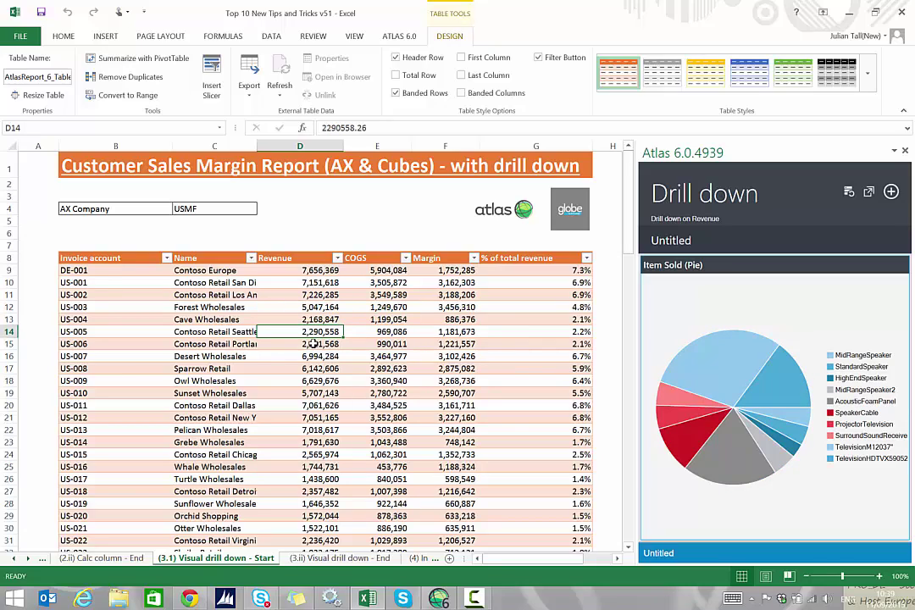
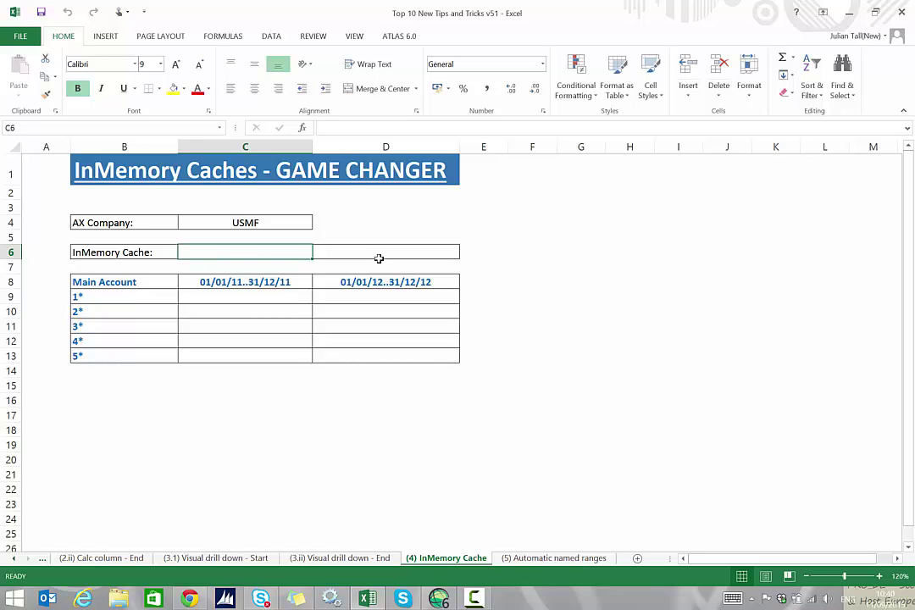
{"action": "left_click", "coordinate": [247, 299]}
{"action": "left_click", "coordinate": [251, 313]}
{"action": "left_click", "coordinate": [251, 326]}
{"action": "left_click_drag", "start_coordinate": [251, 355], "coordinate": [255, 343]}
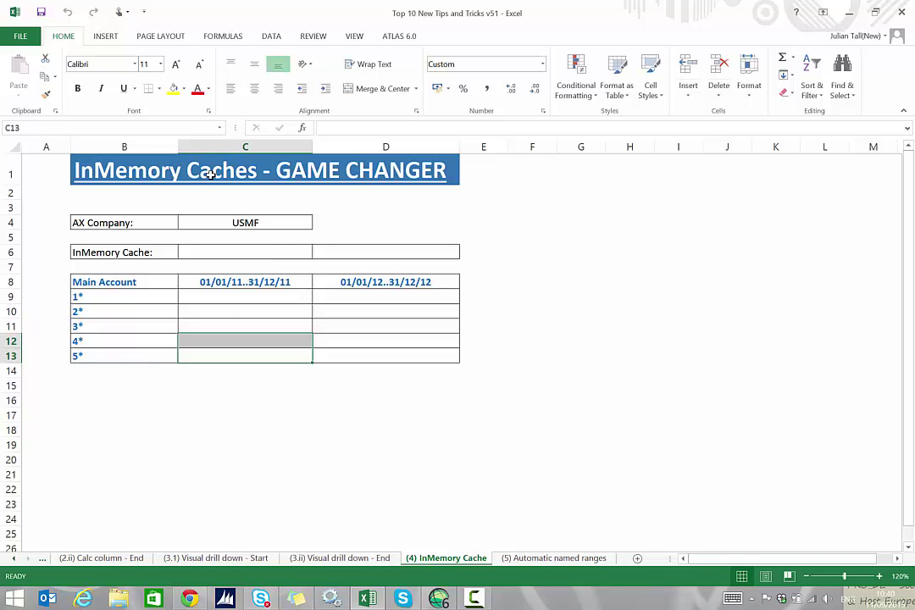
Start a new Atlas Caches element at cell C6 of the InMemory Cache sheet and title it PreviousYear
{"action": "left_click", "coordinate": [262, 251]}
{"action": "left_click", "coordinate": [398, 37]}
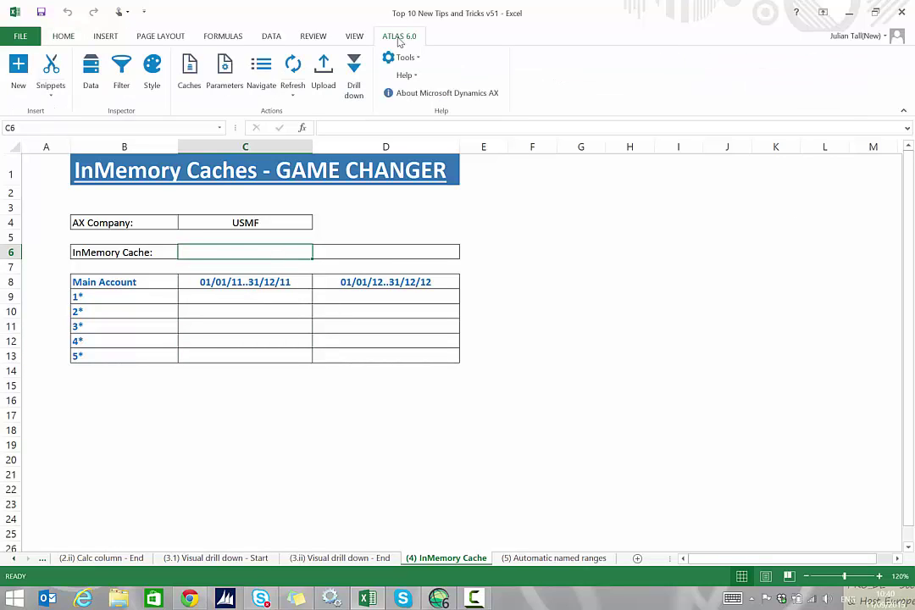
{"action": "left_click", "coordinate": [19, 66]}
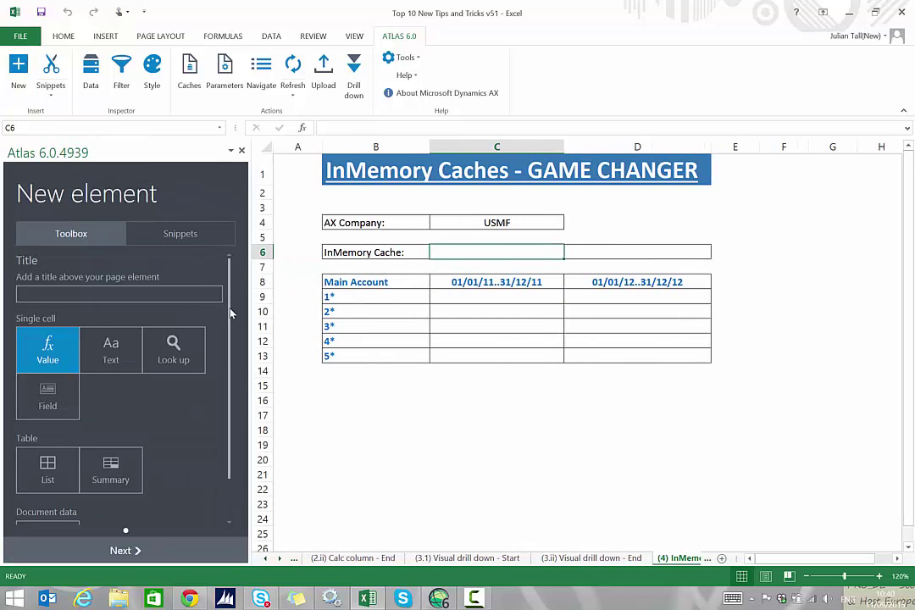
{"action": "scroll", "coordinate": [166, 426], "scroll_direction": "down", "scroll_amount": 2}
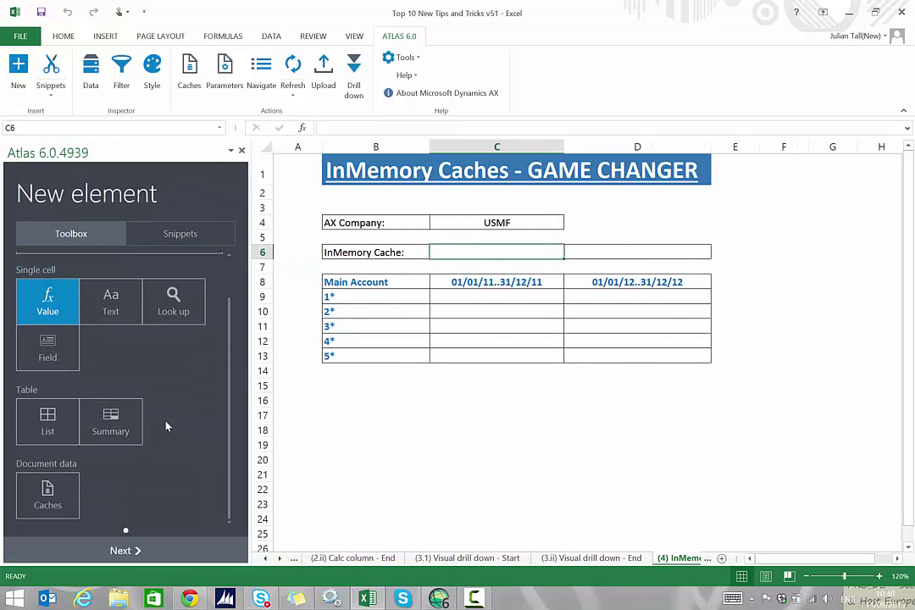
{"action": "left_click", "coordinate": [50, 502]}
{"action": "scroll", "coordinate": [230, 474], "scroll_direction": "up", "scroll_amount": 2}
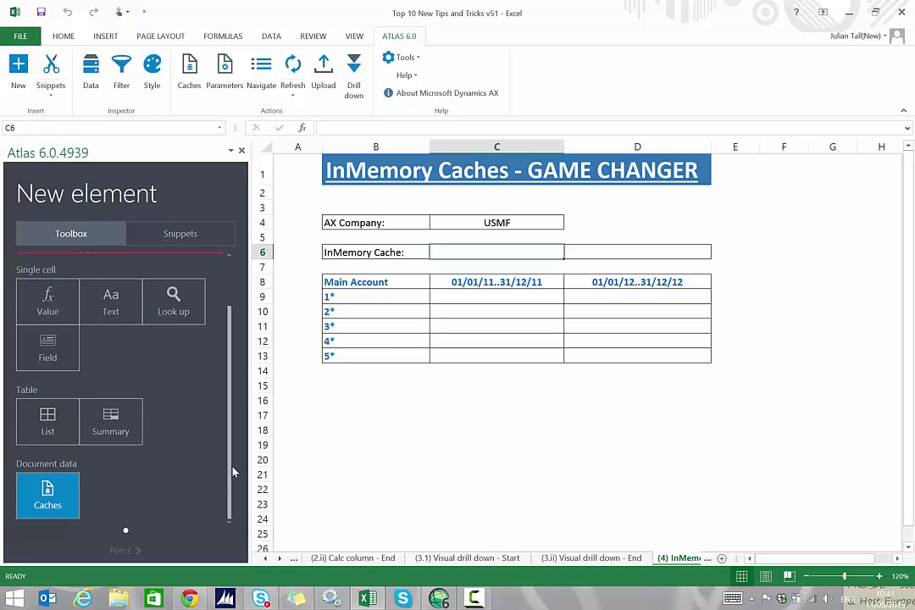
{"action": "left_click", "coordinate": [69, 292]}
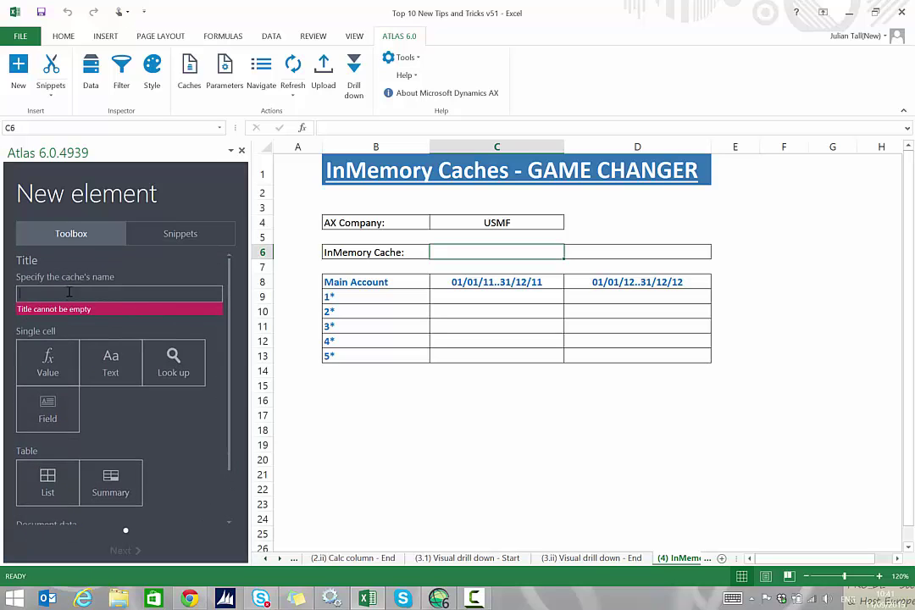
{"action": "type", "text": "Pre"}
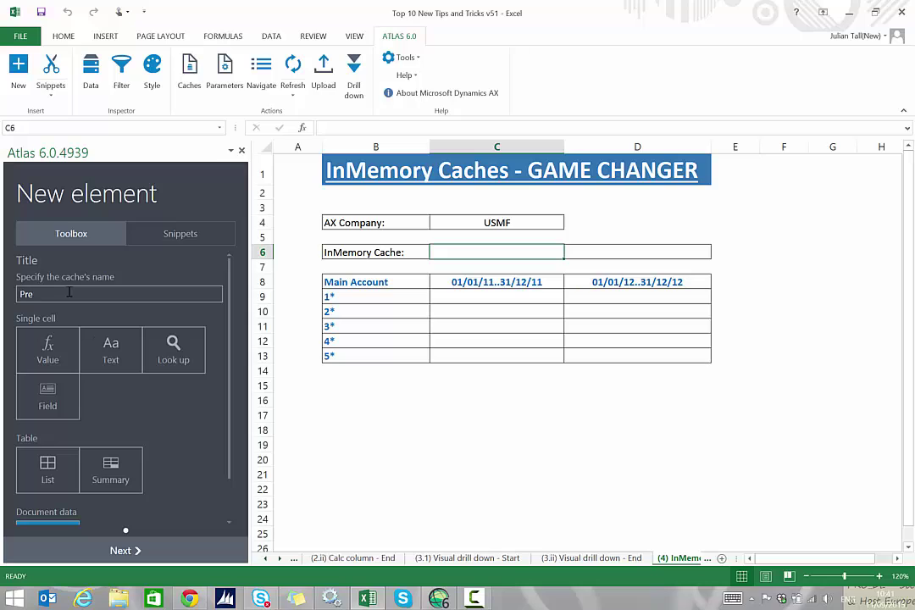
{"action": "type", "text": "viousYear"}
{"action": "left_click", "coordinate": [129, 552]}
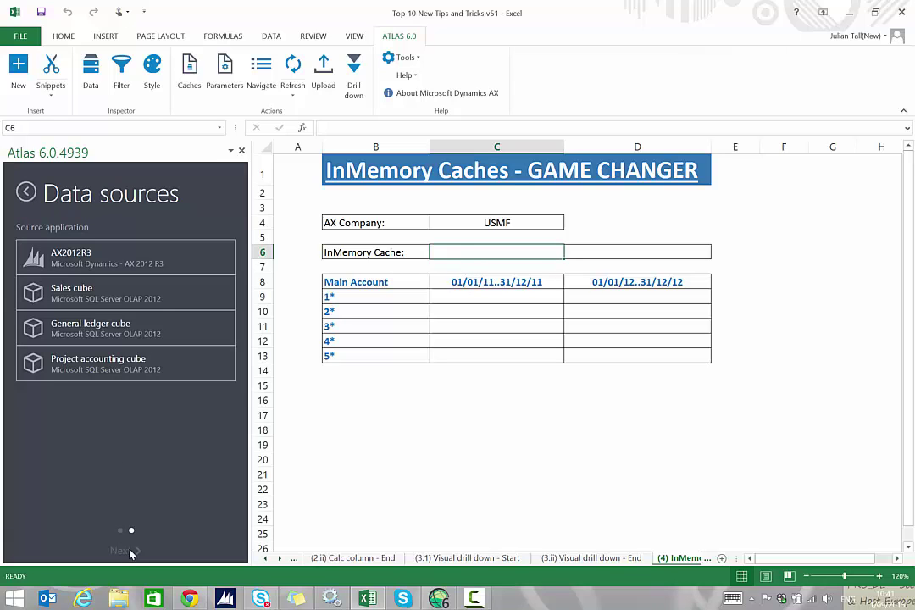
Use AX2012R3 as the cache's data source and pick the GeneralJournalAccountEntry table by searching all tables for "Generaljour"
{"action": "double_click", "coordinate": [111, 266]}
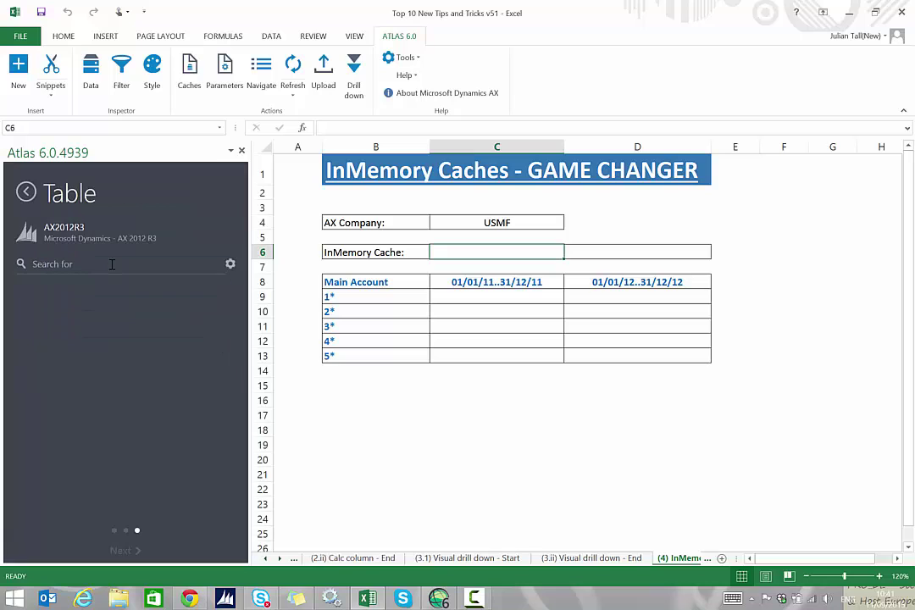
{"action": "left_click", "coordinate": [230, 263]}
{"action": "left_click", "coordinate": [216, 297]}
{"action": "left_click", "coordinate": [121, 314]}
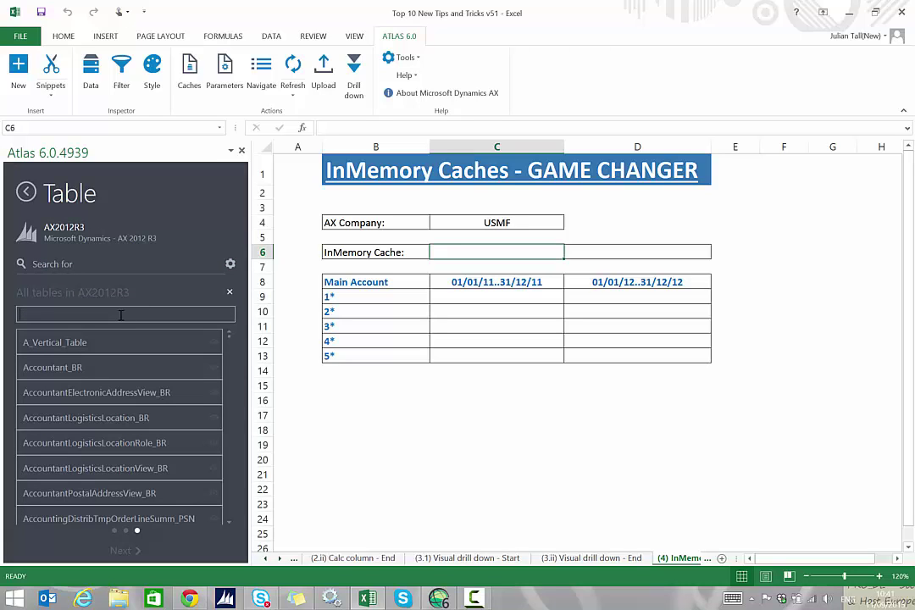
{"action": "type", "text": "Generaljou"}
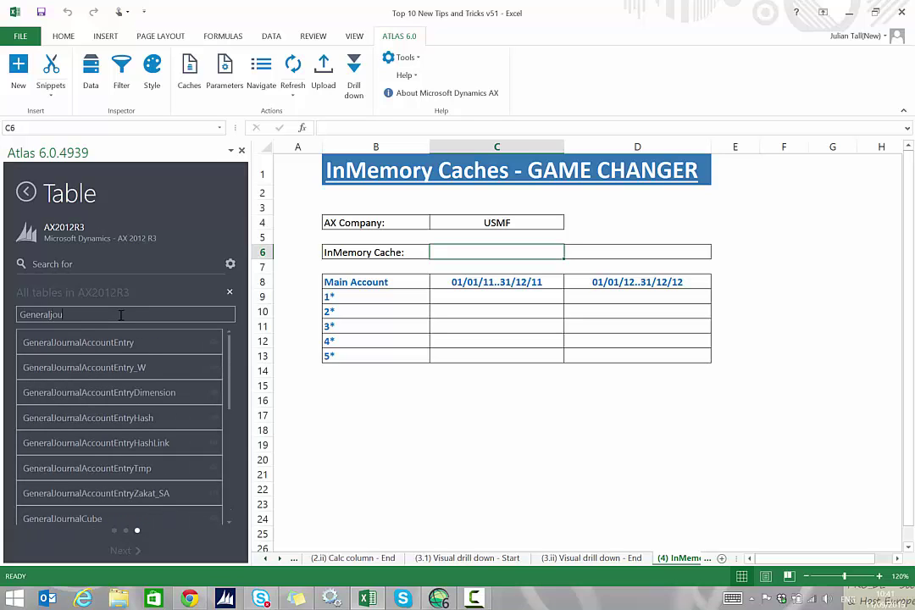
{"action": "type", "text": "r"}
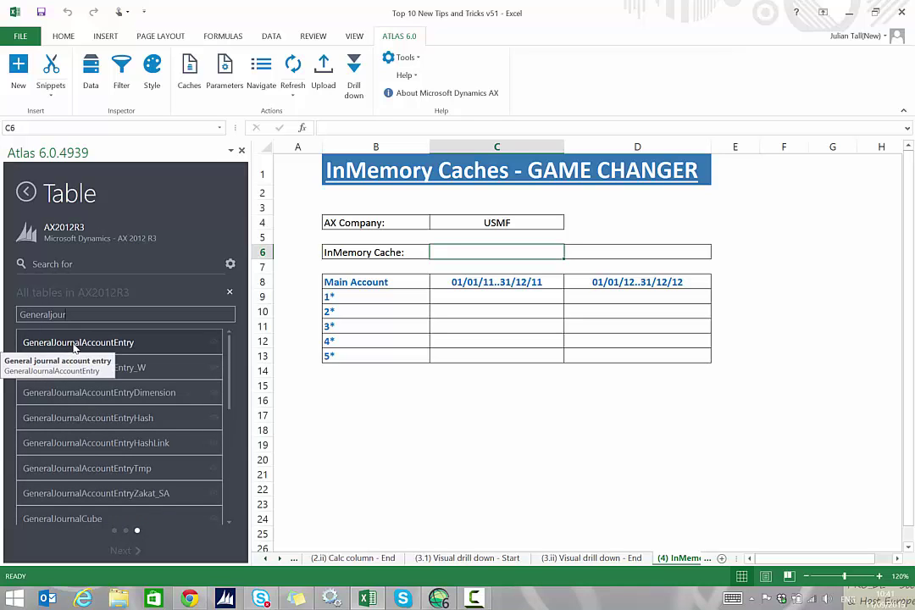
{"action": "left_click", "coordinate": [71, 346]}
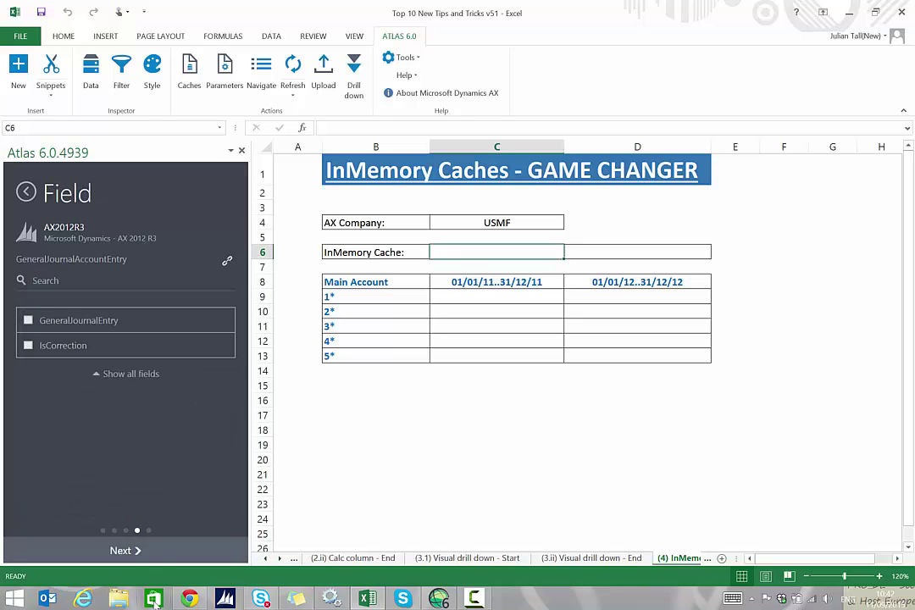
Add the LedgerDimension_MainAccount and ReportingCurrencyAmount fields to the cache and continue to its filters
{"action": "left_click", "coordinate": [74, 281]}
{"action": "type", "text": "main"}
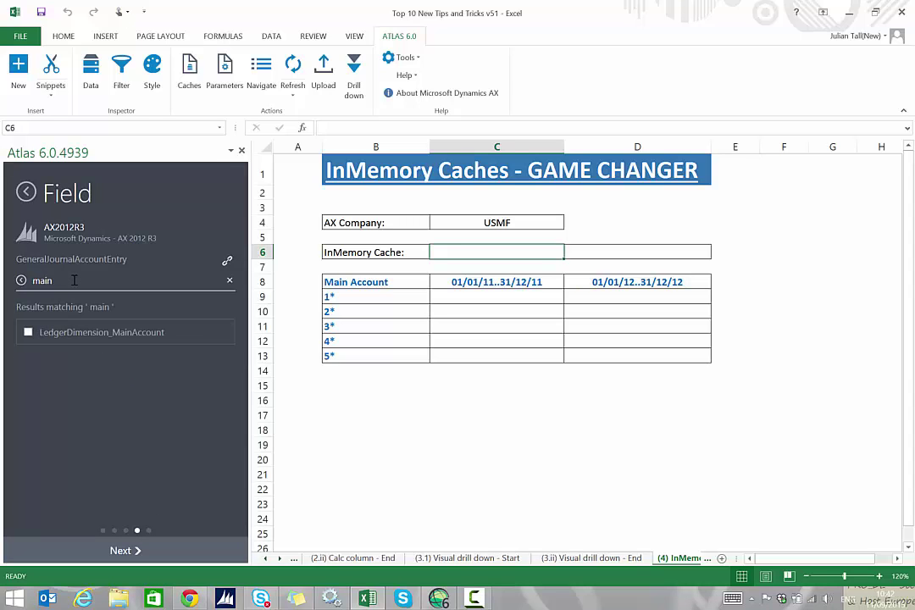
{"action": "left_click", "coordinate": [36, 336]}
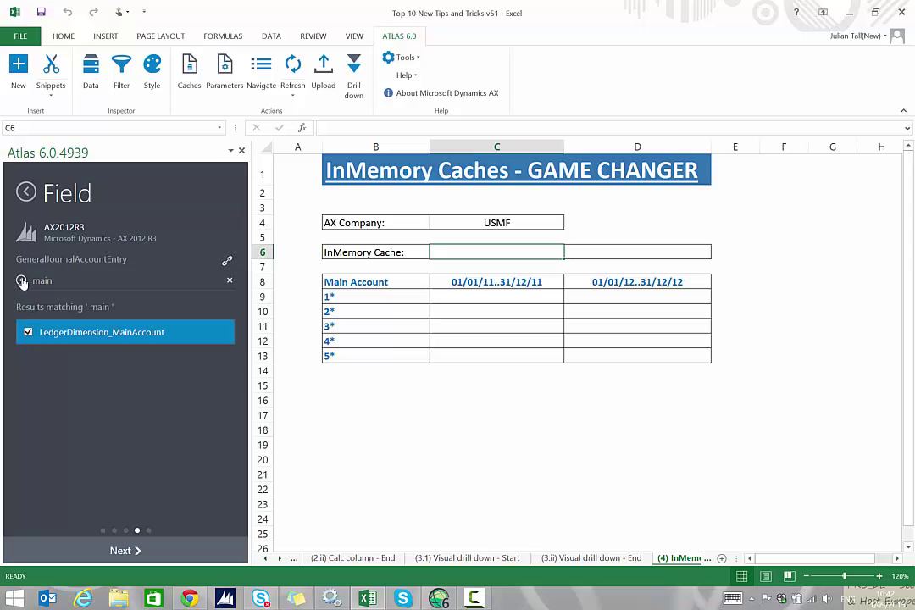
{"action": "type", "text": "amoun"}
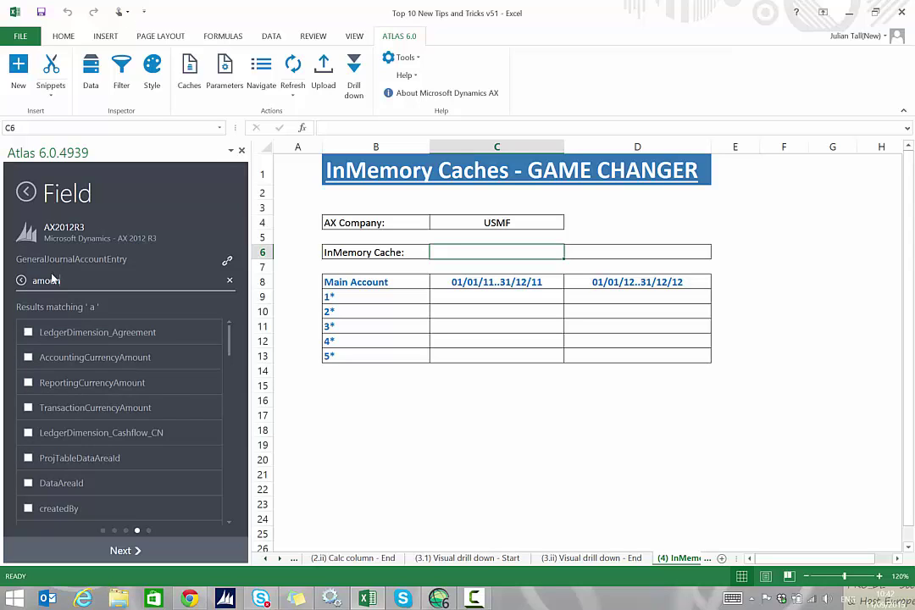
{"action": "type", "text": "t"}
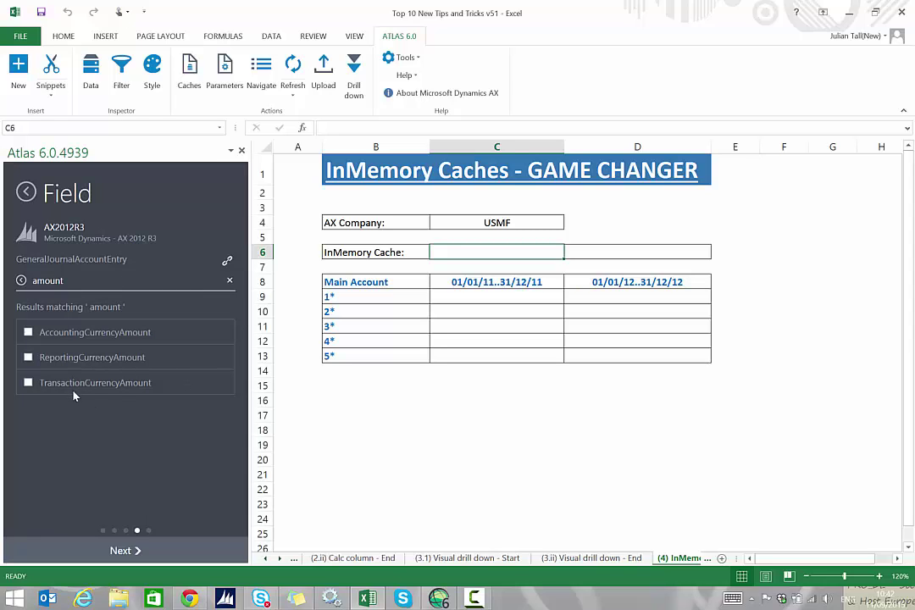
{"action": "left_click", "coordinate": [37, 361]}
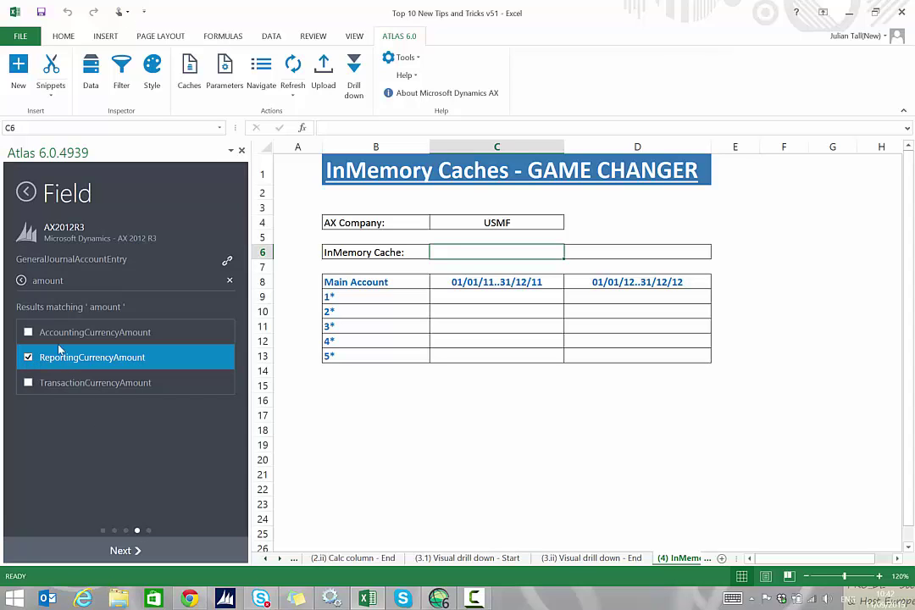
{"action": "left_click", "coordinate": [21, 282]}
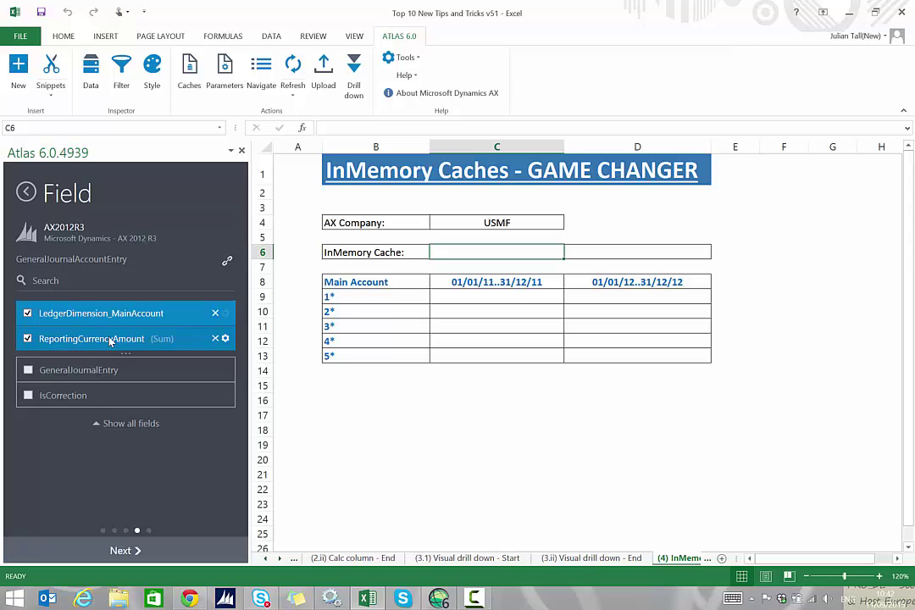
{"action": "left_click", "coordinate": [142, 552]}
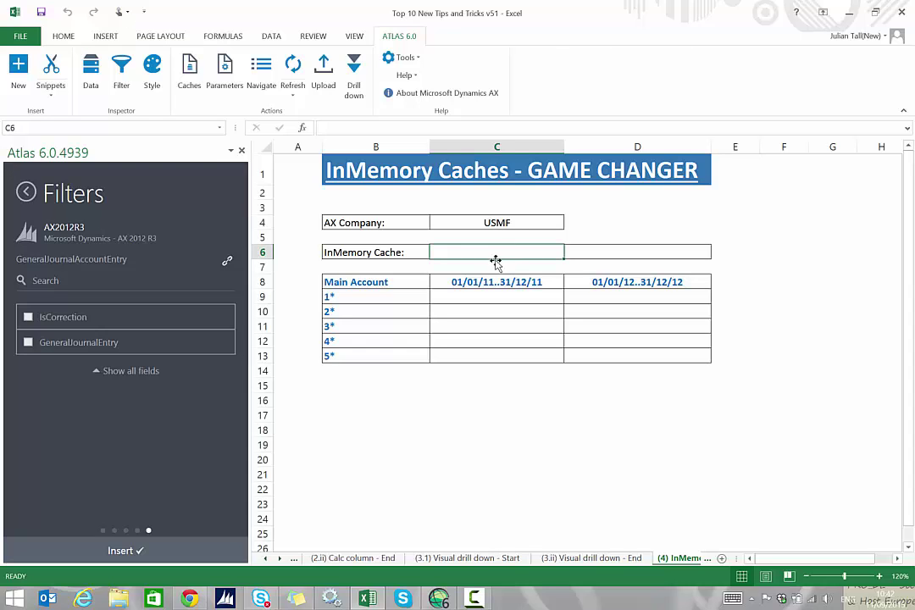
Add a DataAreaId filter to the cache, found by searching for "data", and link it to the company in cell $C$4
{"action": "left_click", "coordinate": [111, 283]}
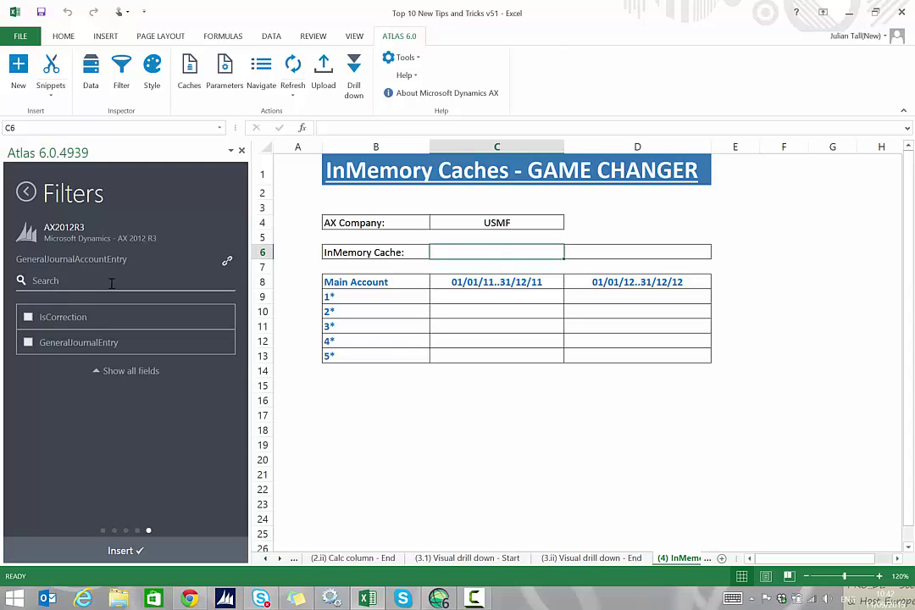
{"action": "type", "text": "data"}
{"action": "left_click", "coordinate": [28, 356]}
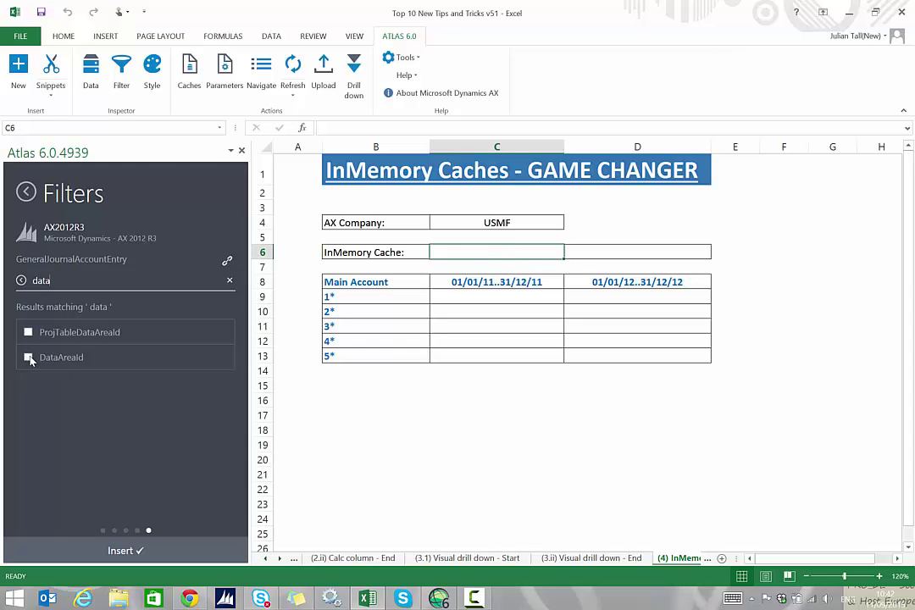
{"action": "left_click", "coordinate": [21, 282]}
{"action": "left_click", "coordinate": [98, 311]}
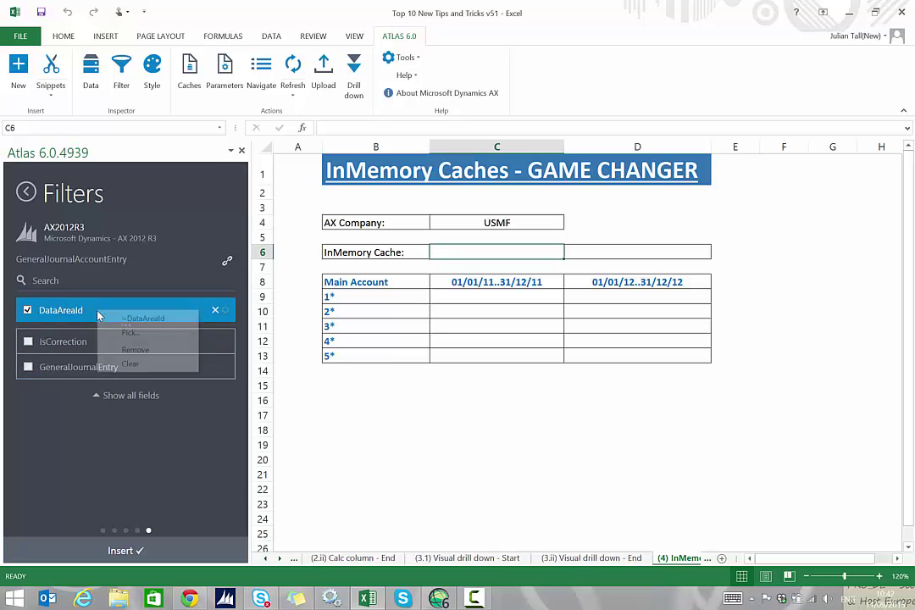
{"action": "left_click", "coordinate": [135, 333]}
{"action": "left_click", "coordinate": [474, 221]}
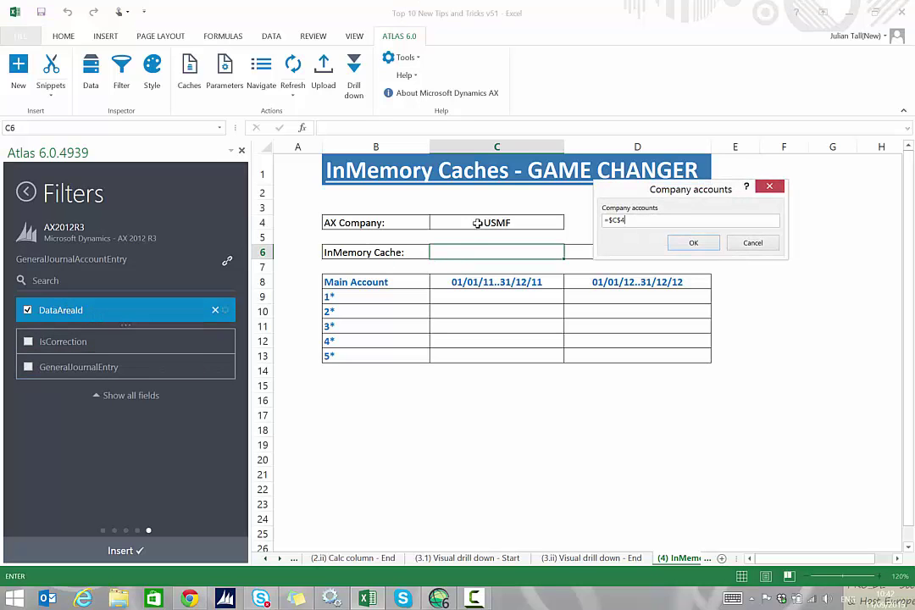
{"action": "left_click", "coordinate": [693, 242]}
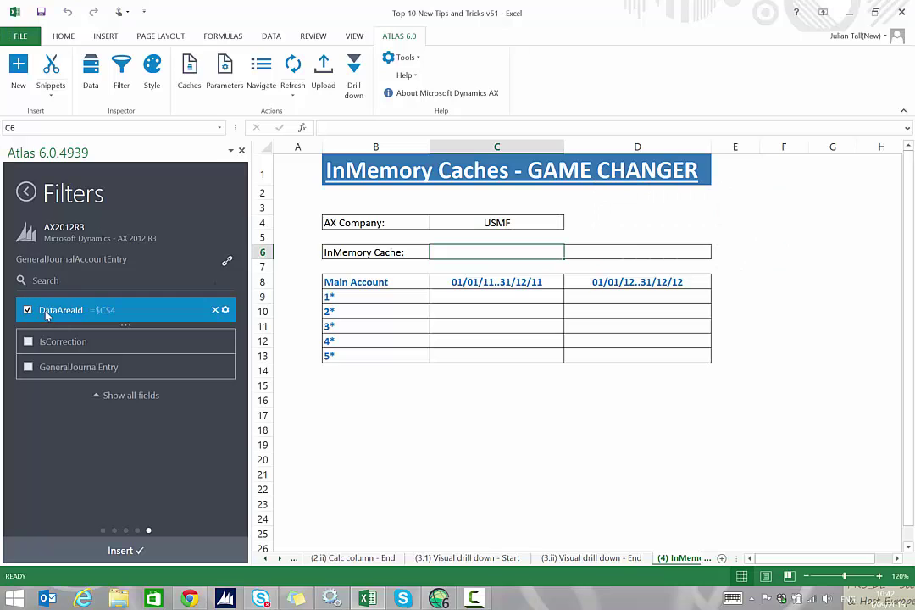
Add AccountingDate from the related GeneralJournalEntry table as a second filter for the cache
{"action": "left_click", "coordinate": [226, 261]}
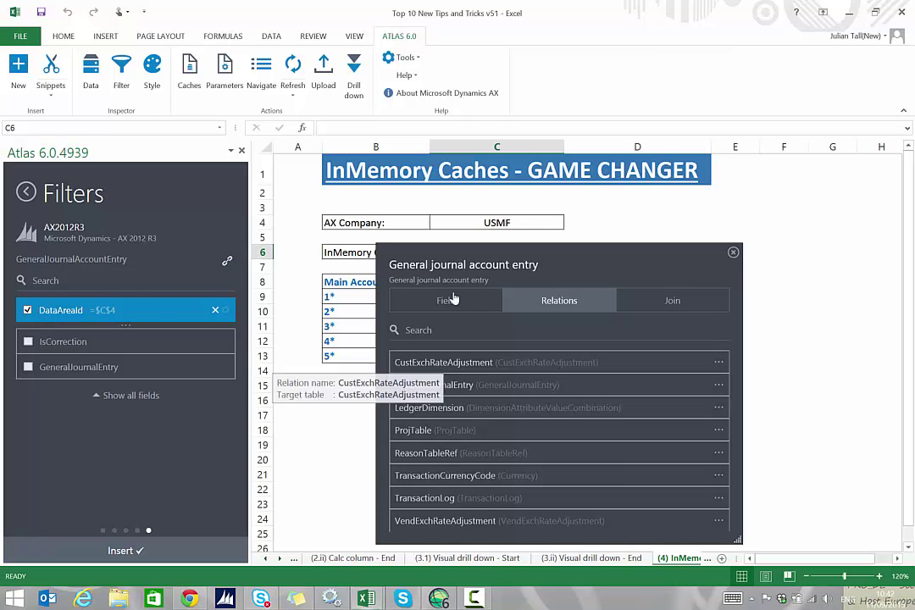
{"action": "left_click_drag", "start_coordinate": [579, 256], "coordinate": [501, 185]}
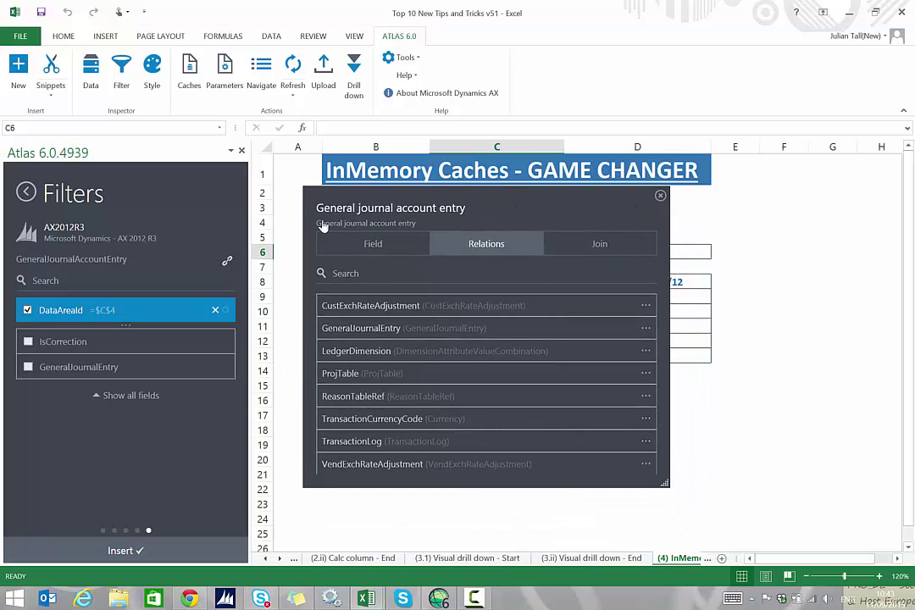
{"action": "left_click", "coordinate": [369, 333]}
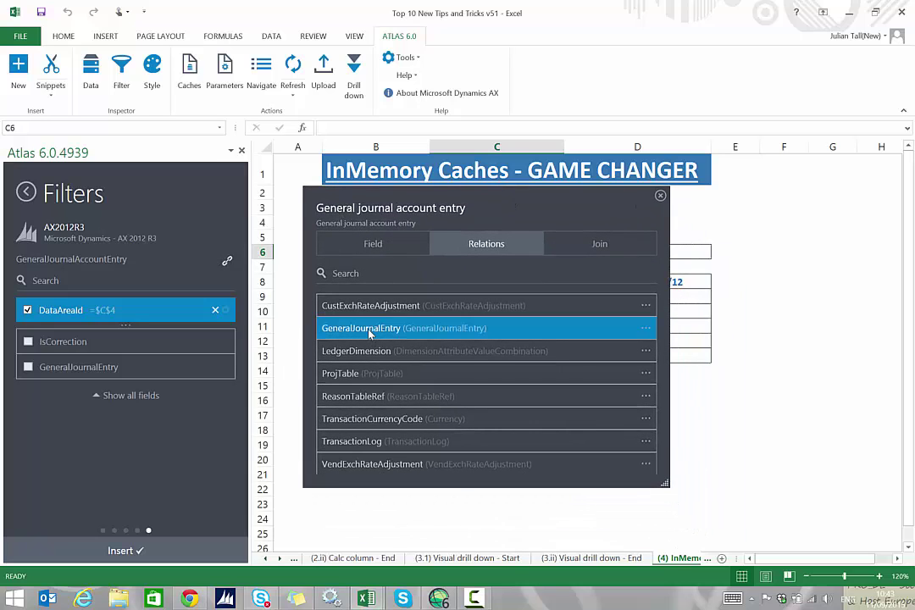
{"action": "left_click", "coordinate": [646, 328]}
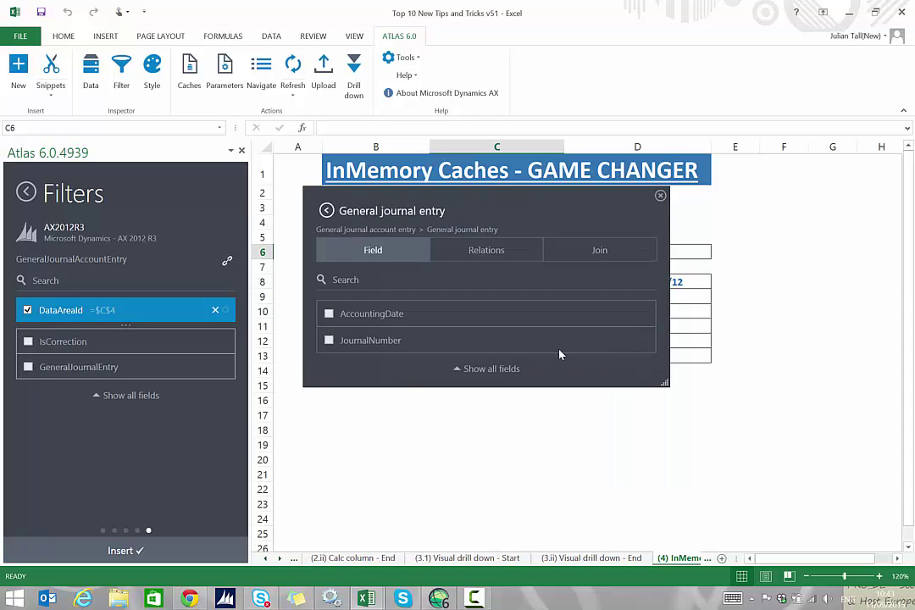
{"action": "left_click", "coordinate": [329, 313]}
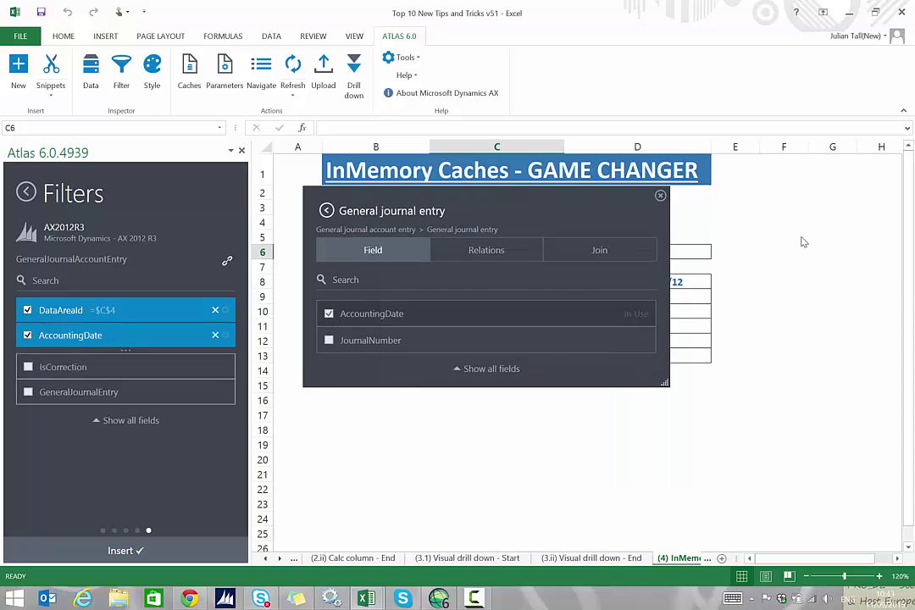
{"action": "left_click", "coordinate": [660, 196]}
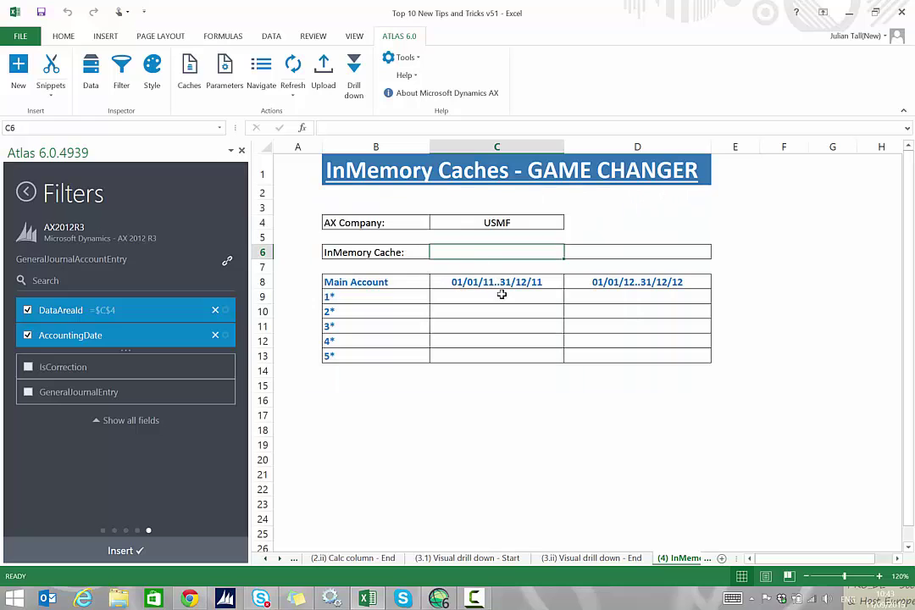
Link the AccountingDate filter to the date range in cell $C$8 and insert the cache
{"action": "left_click", "coordinate": [97, 335]}
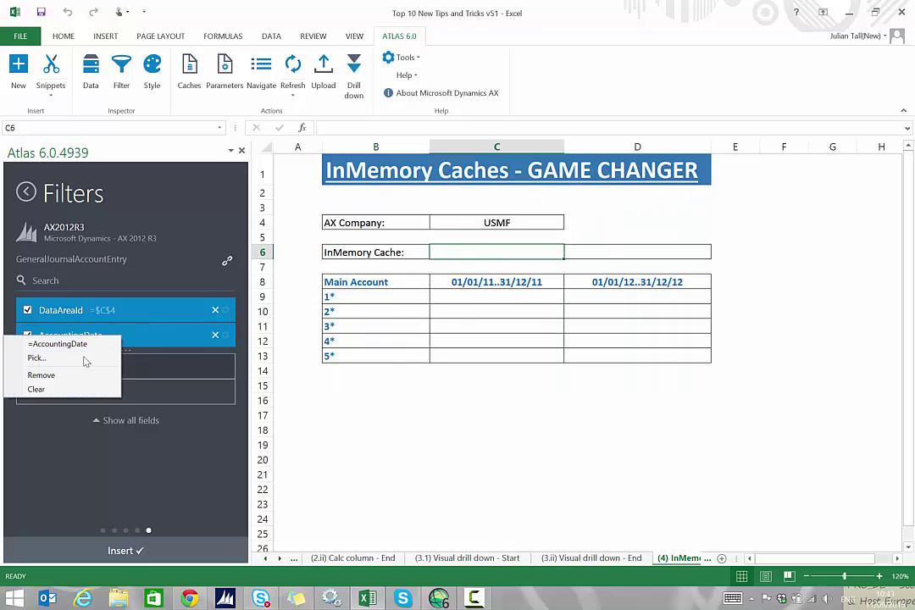
{"action": "left_click", "coordinate": [50, 357]}
{"action": "left_click", "coordinate": [500, 283]}
{"action": "left_click", "coordinate": [693, 244]}
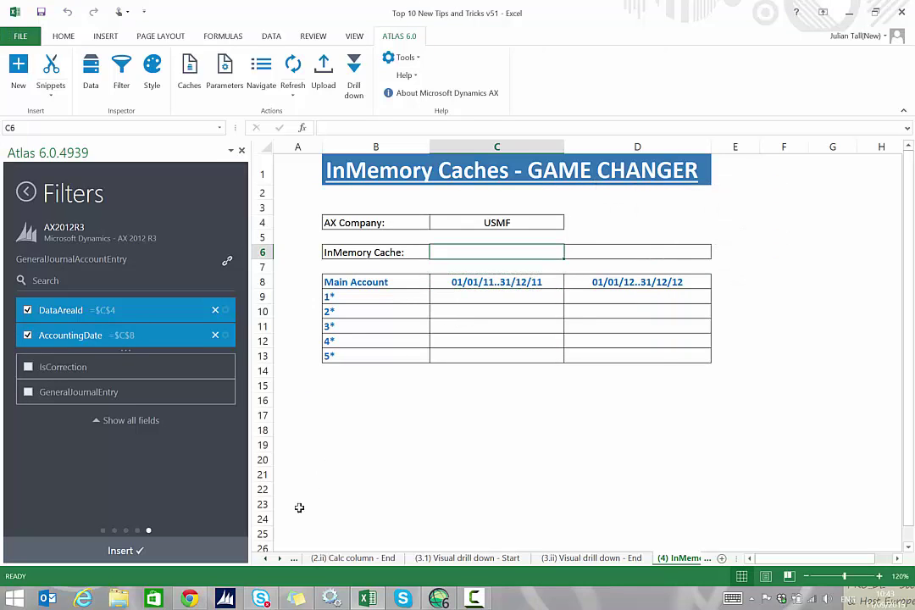
{"action": "left_click", "coordinate": [132, 551]}
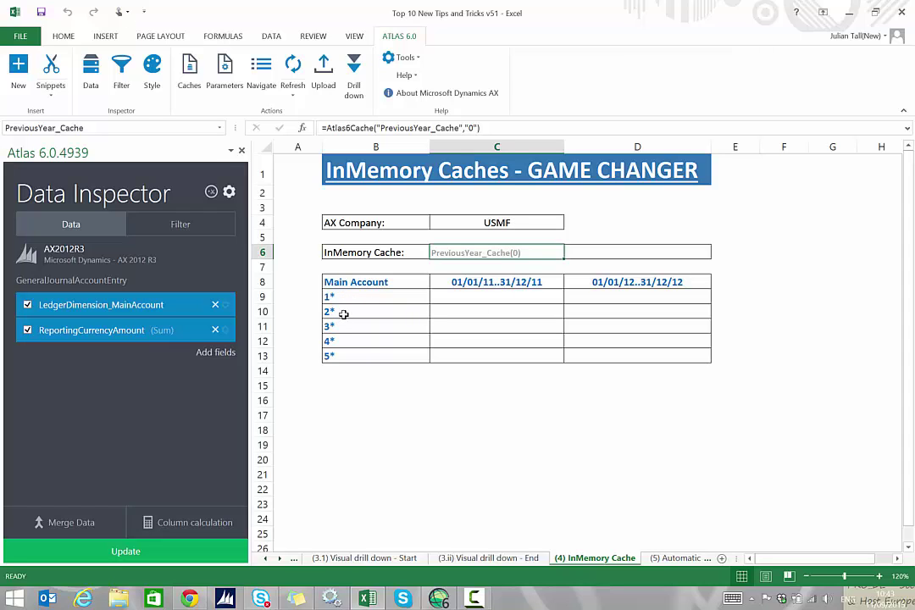
Start a Value element in cell C9 that returns ReportingCurrencyAmount from the PreviousYear_Cache document cache
{"action": "left_click", "coordinate": [558, 300]}
{"action": "left_click", "coordinate": [18, 73]}
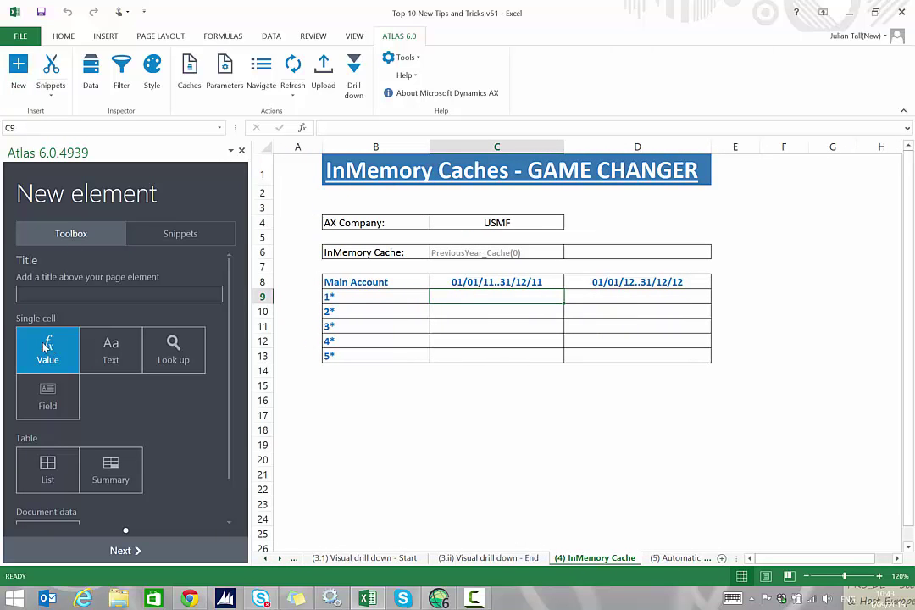
{"action": "double_click", "coordinate": [50, 352]}
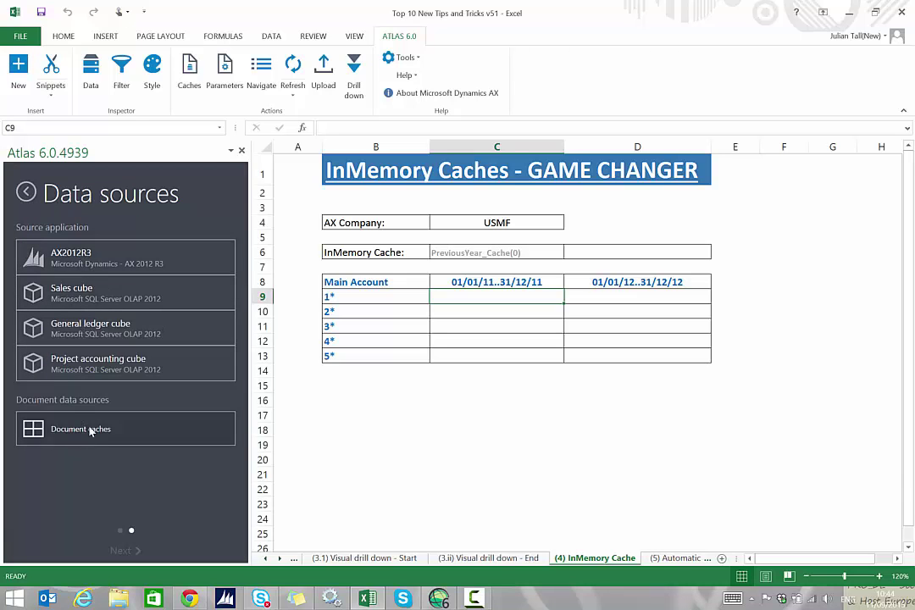
{"action": "left_click", "coordinate": [61, 430]}
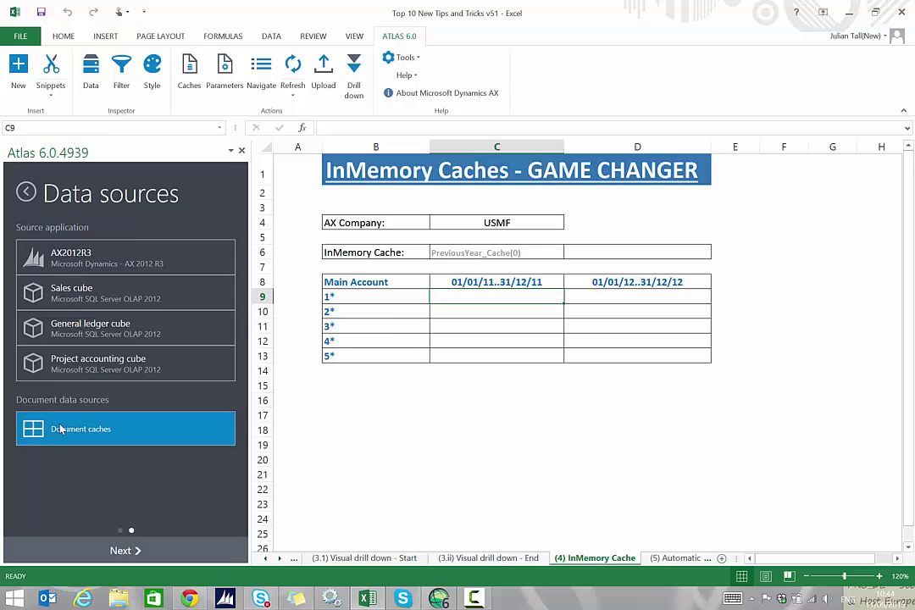
{"action": "double_click", "coordinate": [61, 431]}
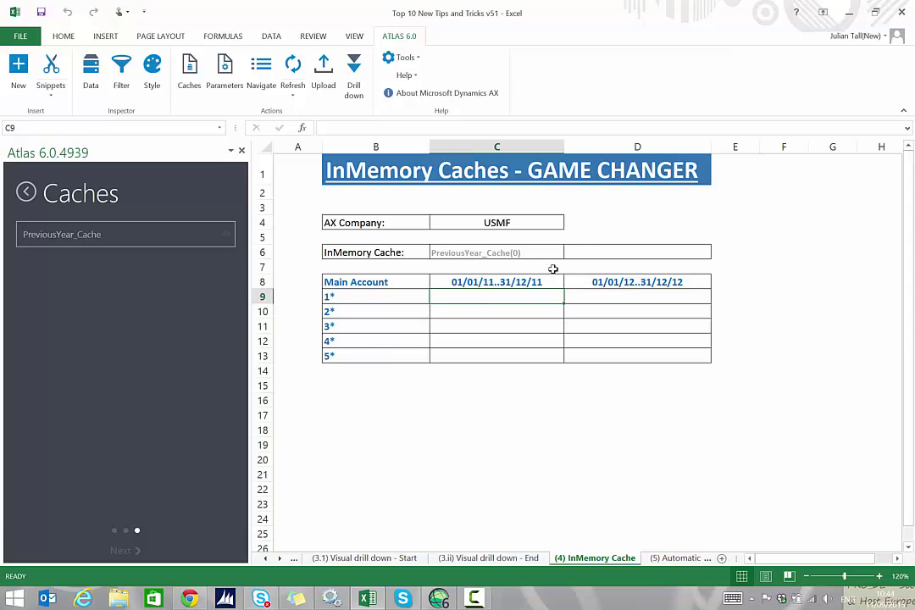
{"action": "left_click", "coordinate": [70, 245]}
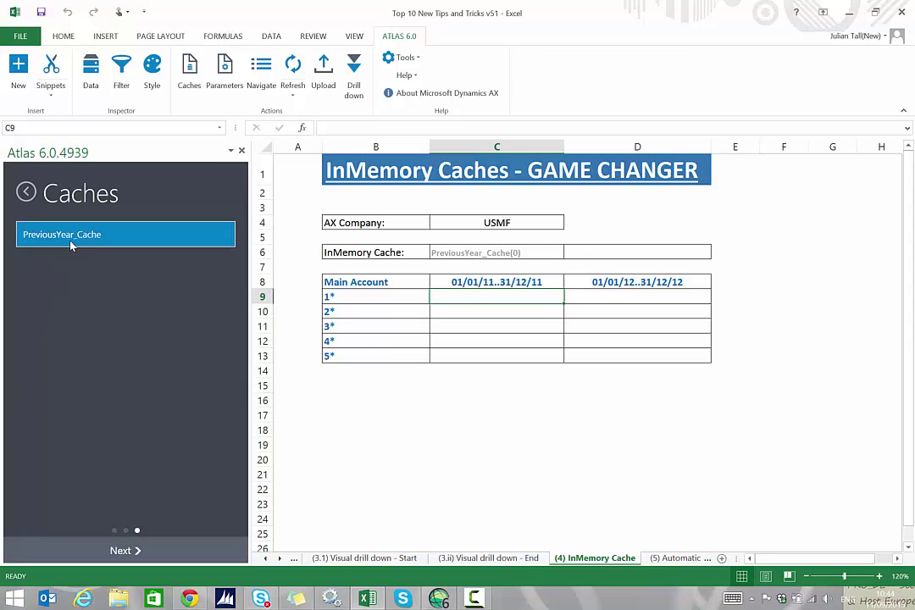
{"action": "left_click", "coordinate": [125, 549]}
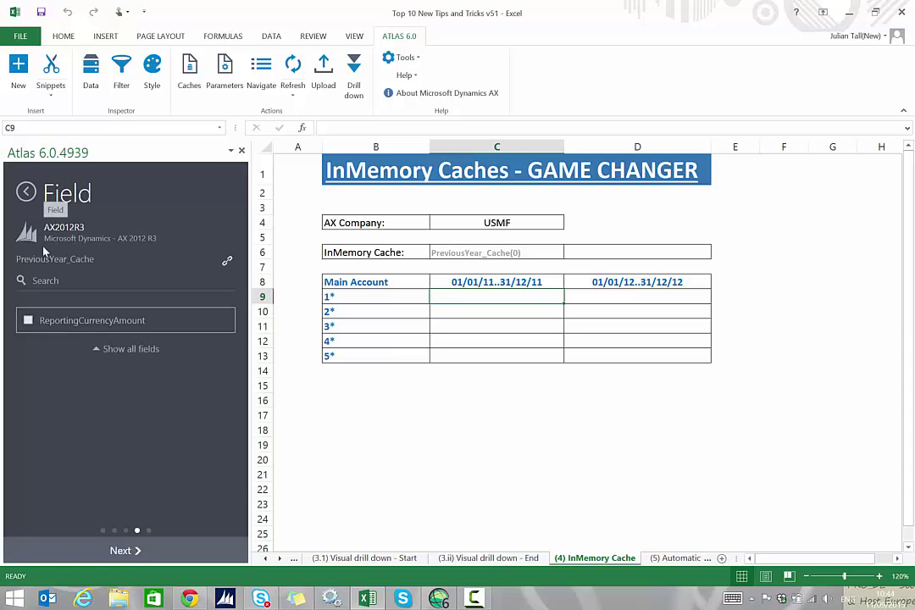
{"action": "left_click", "coordinate": [28, 322]}
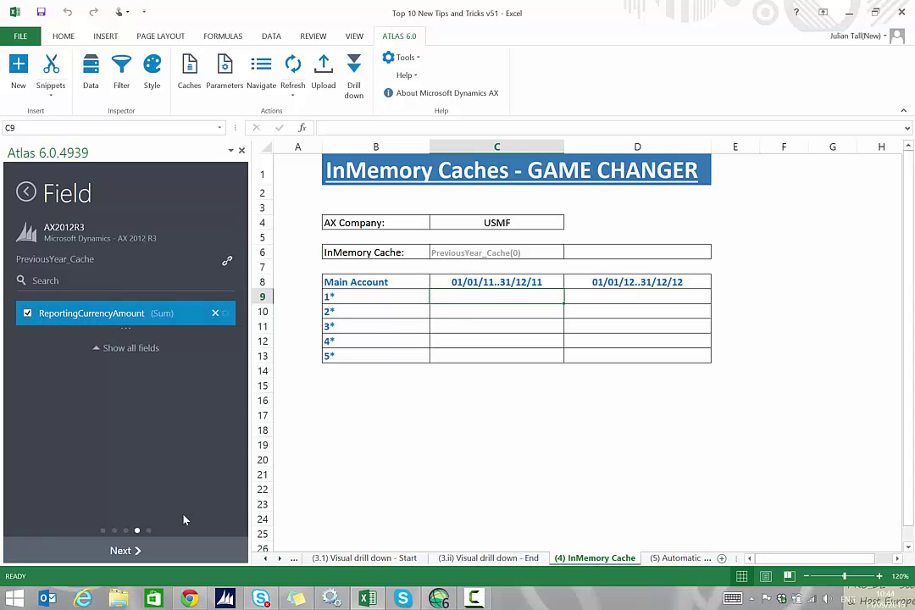
{"action": "left_click", "coordinate": [125, 551]}
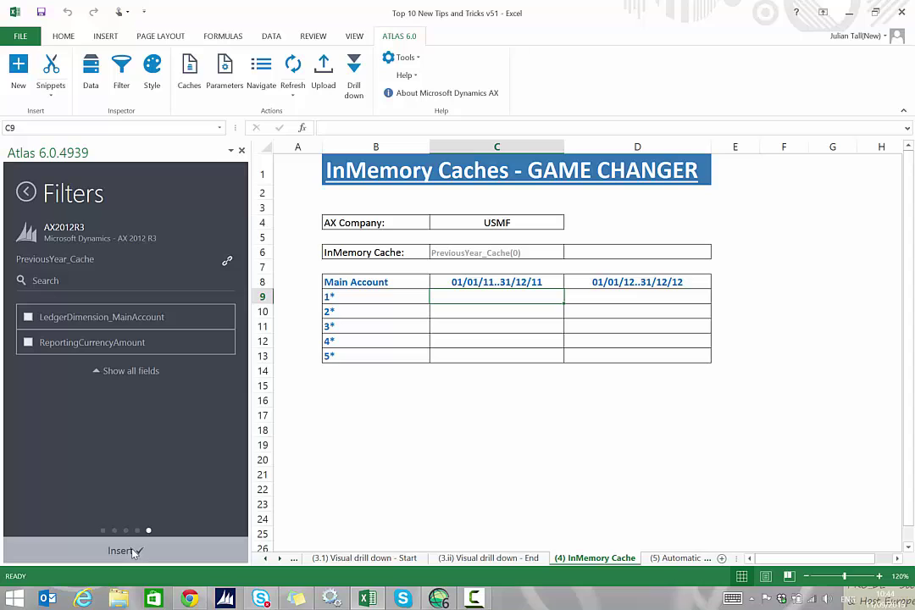
Filter the value by LedgerDimension_MainAccount using the column-locked reference =$B9, and insert it into the sheet
{"action": "left_click", "coordinate": [35, 319]}
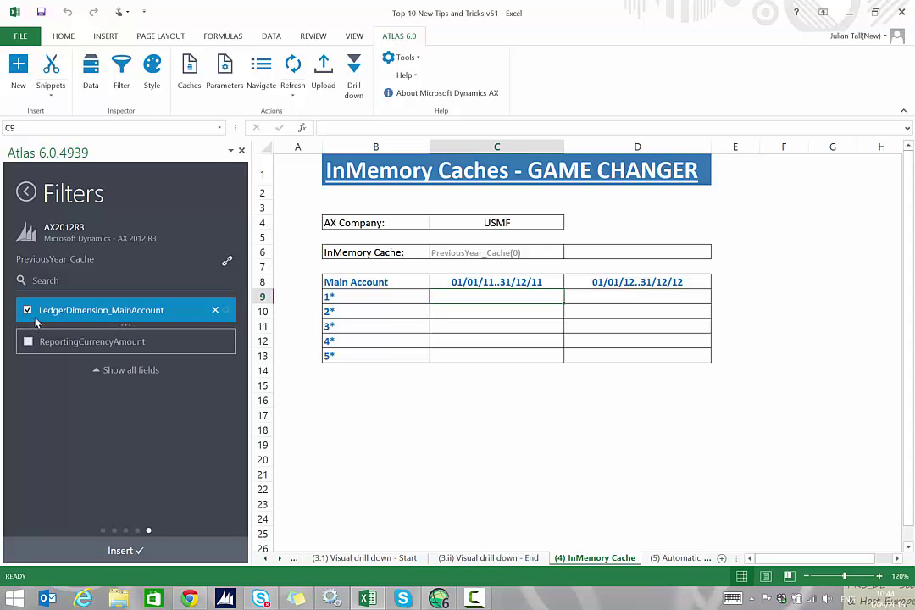
{"action": "right_click", "coordinate": [137, 313]}
{"action": "left_click", "coordinate": [165, 331]}
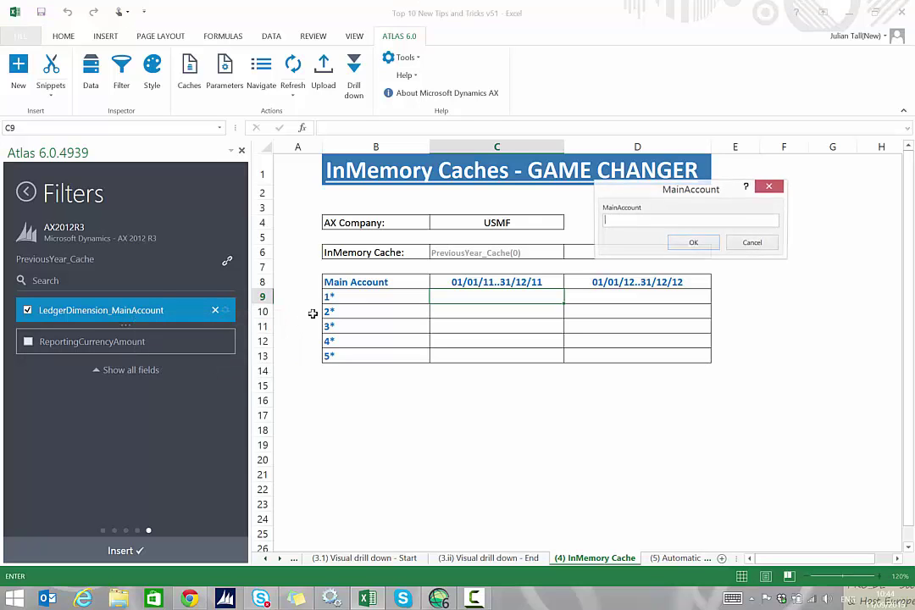
{"action": "left_click", "coordinate": [336, 296]}
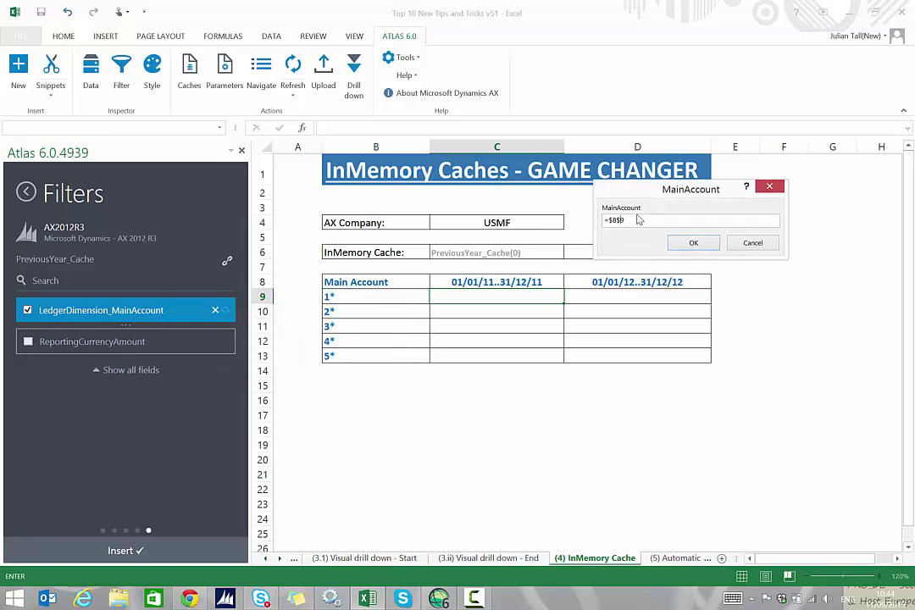
{"action": "key", "text": "Left"}
{"action": "key", "text": "BackSpace"}
{"action": "key", "text": "Return"}
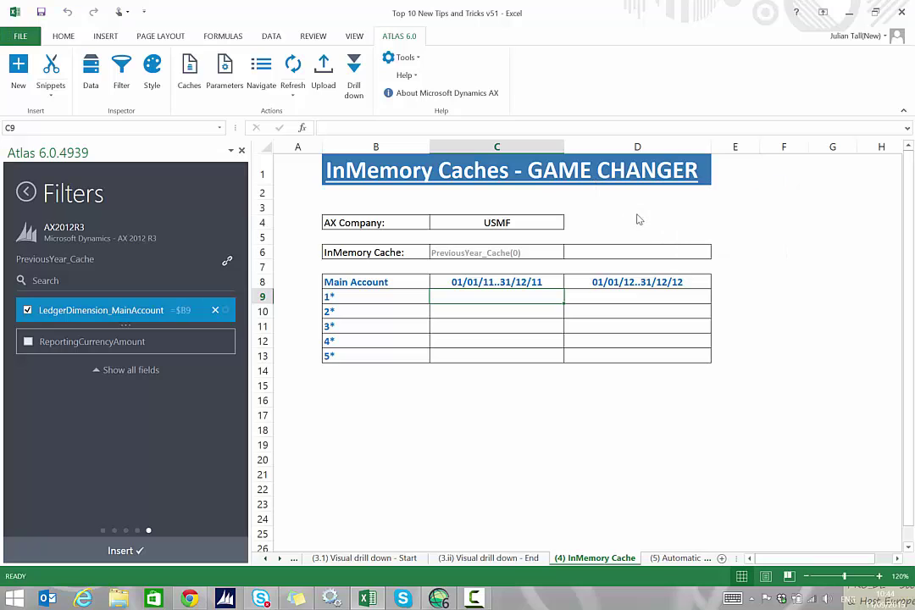
{"action": "left_click", "coordinate": [129, 551]}
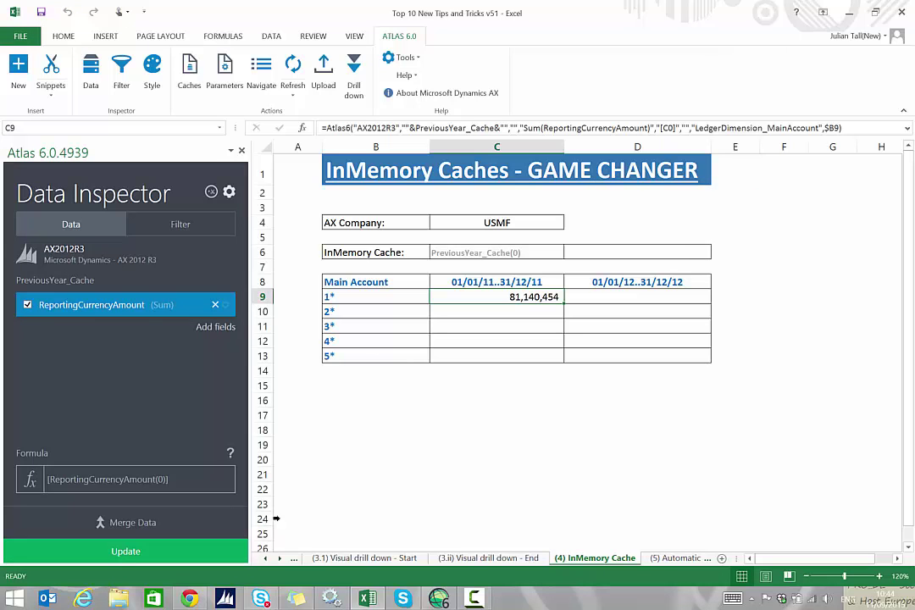
Close the Atlas pane and fill the C9 formula down to C13 for the remaining main accounts
{"action": "left_click", "coordinate": [241, 151]}
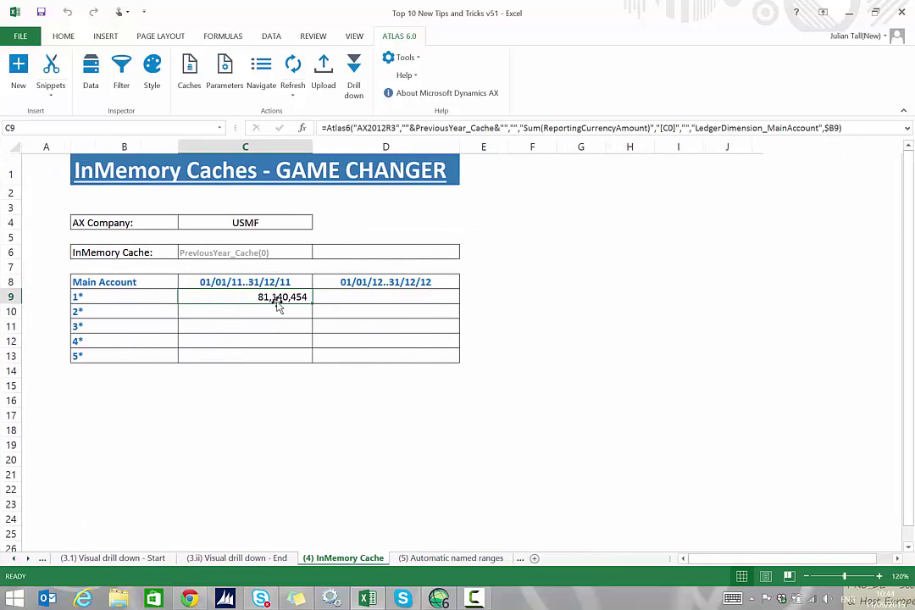
{"action": "left_click_drag", "start_coordinate": [311, 302], "coordinate": [307, 358]}
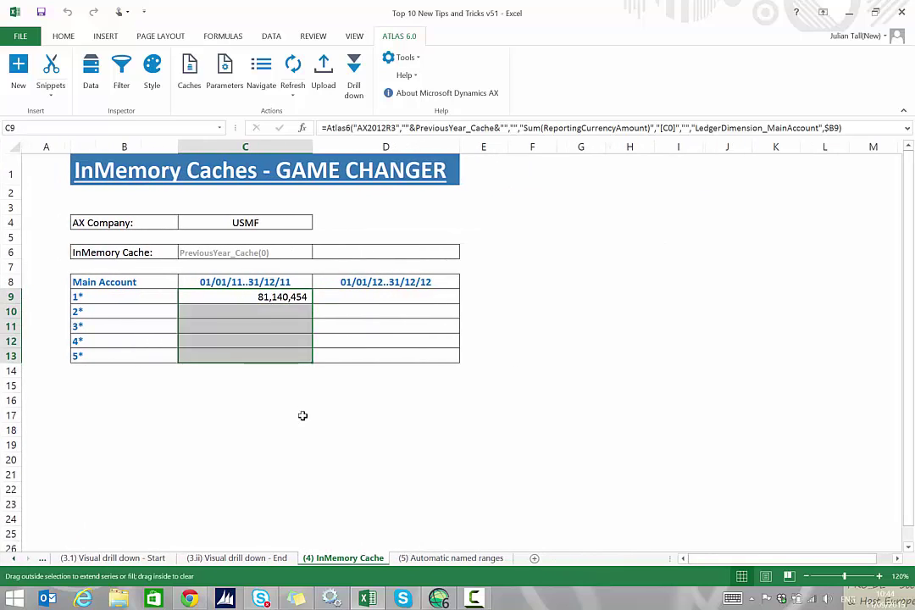
{"action": "left_click", "coordinate": [292, 435]}
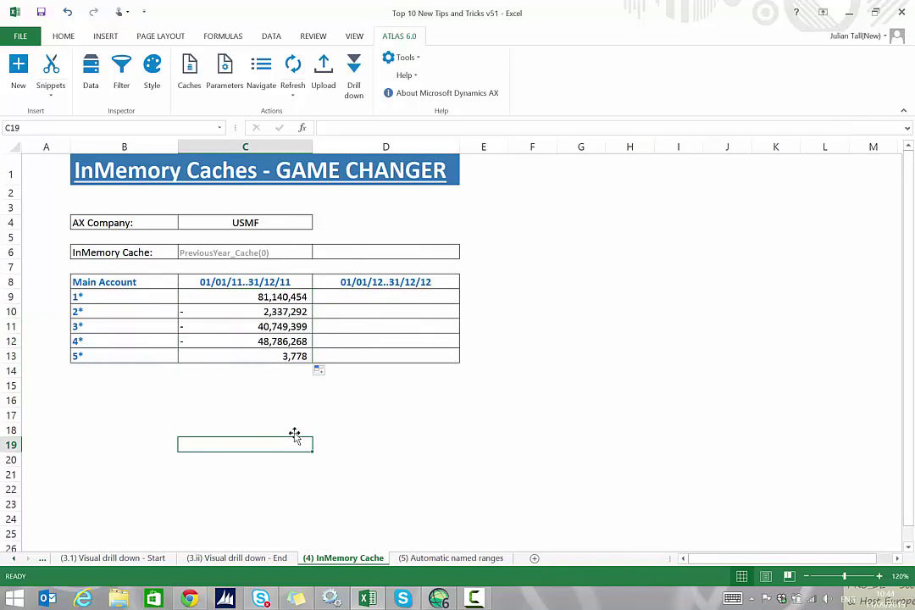
Change the date range in cell C8 to 01/01/12..31/12/12 so the cached values recalculate
{"action": "left_click", "coordinate": [249, 282]}
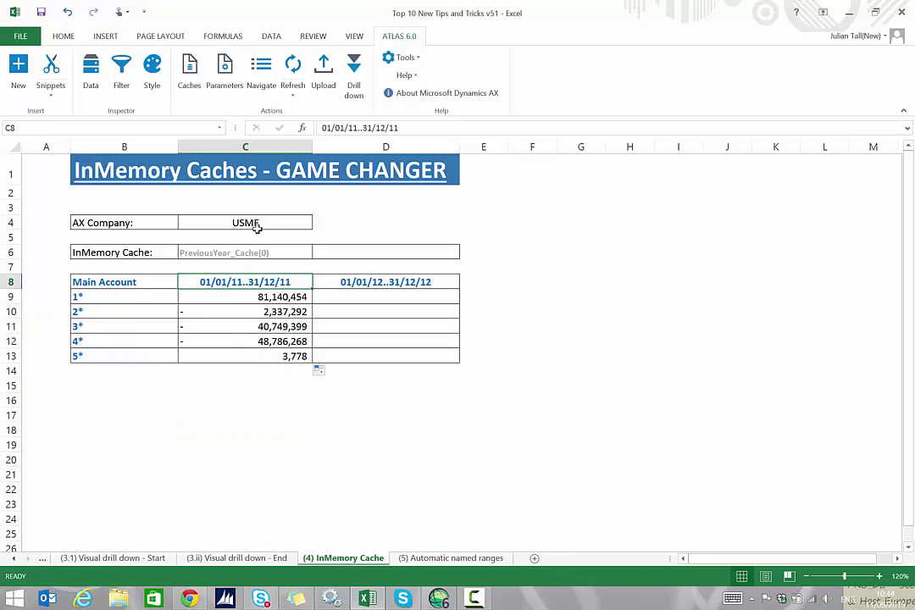
{"action": "left_click", "coordinate": [353, 127]}
{"action": "key", "text": "BackSpace"}
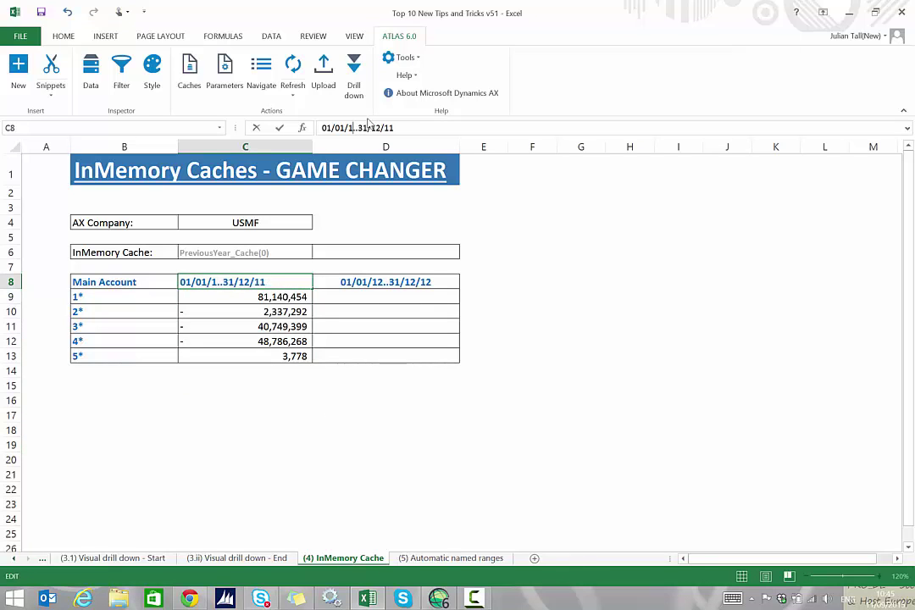
{"action": "type", "text": "2"}
{"action": "left_click", "coordinate": [417, 127]}
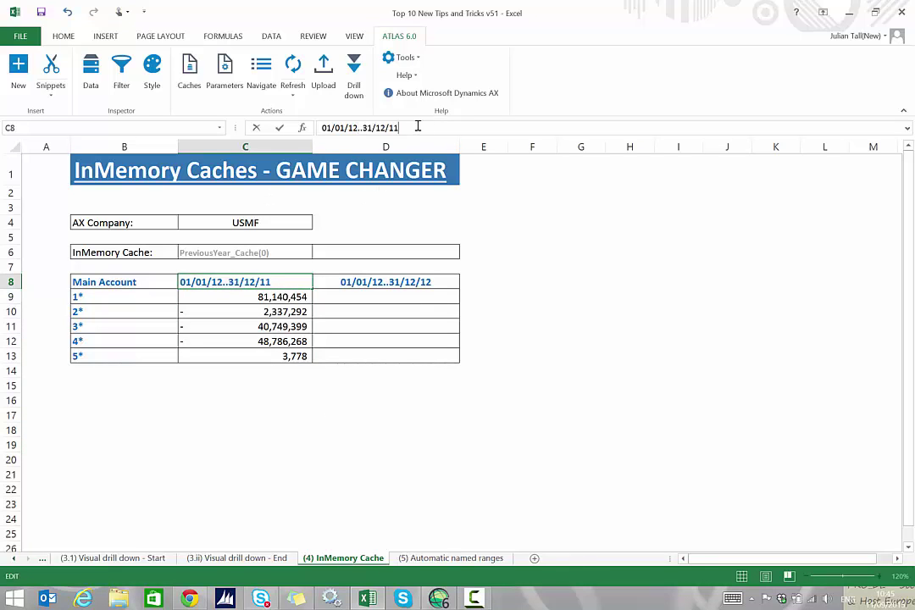
{"action": "key", "text": "BackSpace"}
{"action": "type", "text": "2"}
{"action": "key", "text": "Return"}
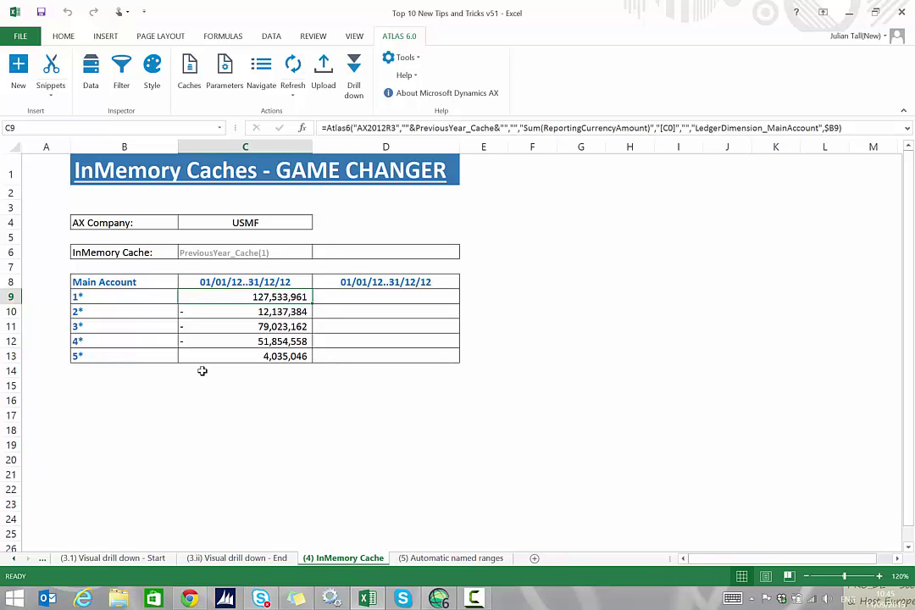
{"action": "left_click", "coordinate": [238, 281]}
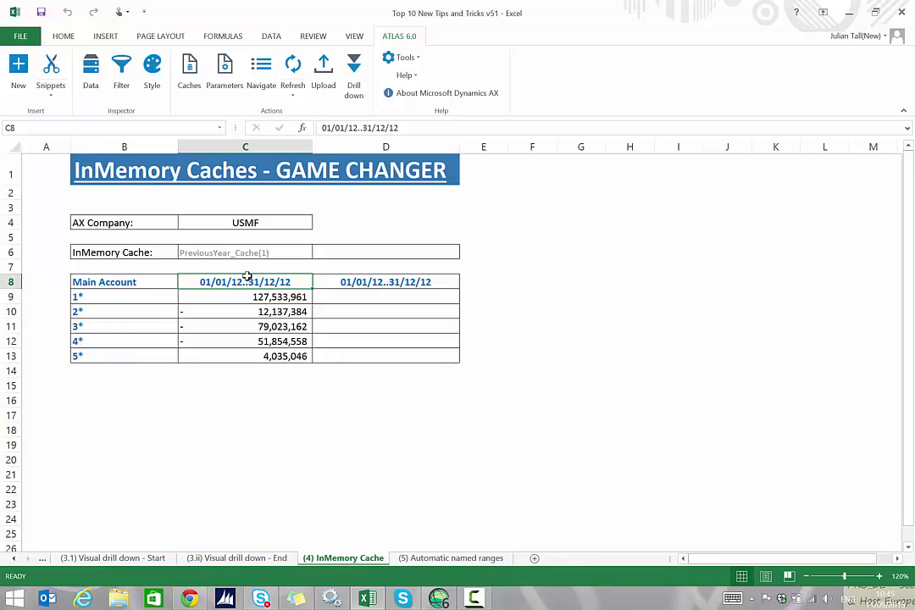
Change the date range in cell C8 to 01/01/11..31/12/11
{"action": "left_click", "coordinate": [360, 129]}
{"action": "key", "text": "BackSpace"}
{"action": "type", "text": "1"}
{"action": "left_click", "coordinate": [426, 133]}
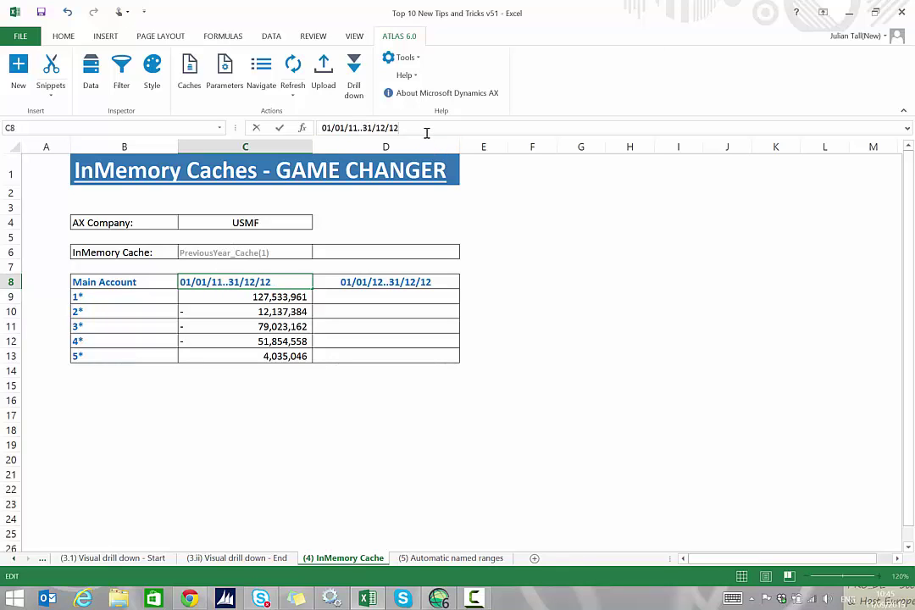
{"action": "key", "text": "BackSpace"}
{"action": "type", "text": "1"}
{"action": "key", "text": "Return"}
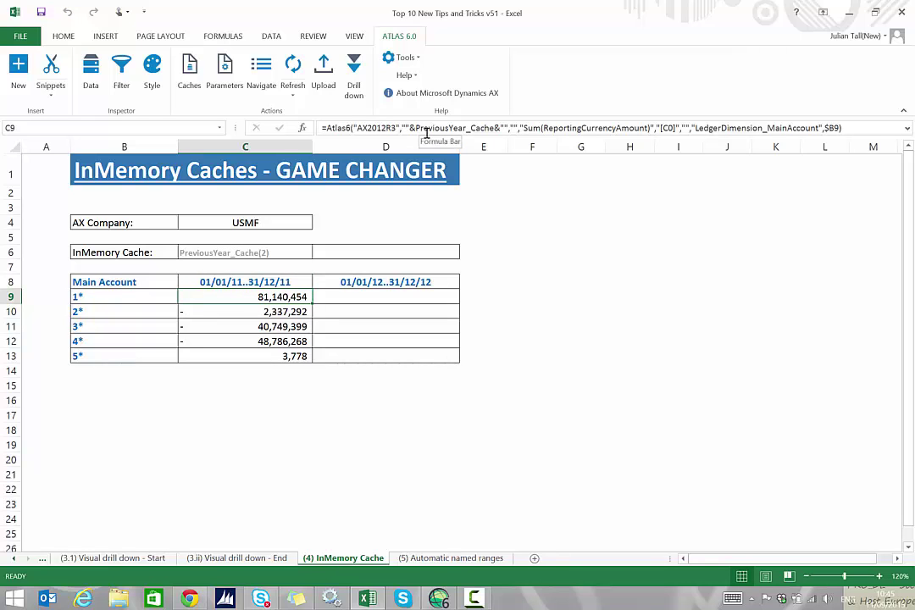
Examine the refresh timings of PreviousYear_Cache and browse its cached general journal account entries
{"action": "left_click", "coordinate": [223, 253]}
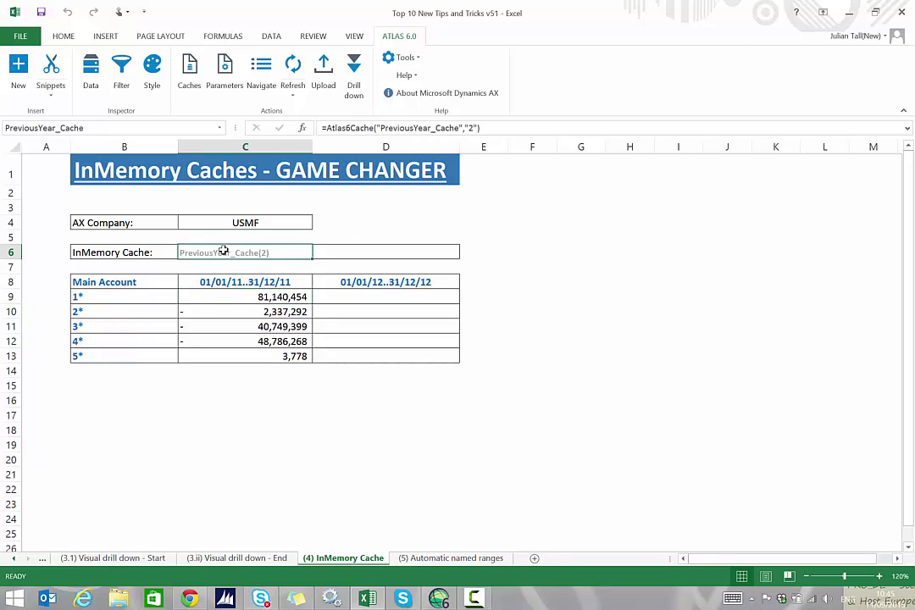
{"action": "left_click", "coordinate": [191, 76]}
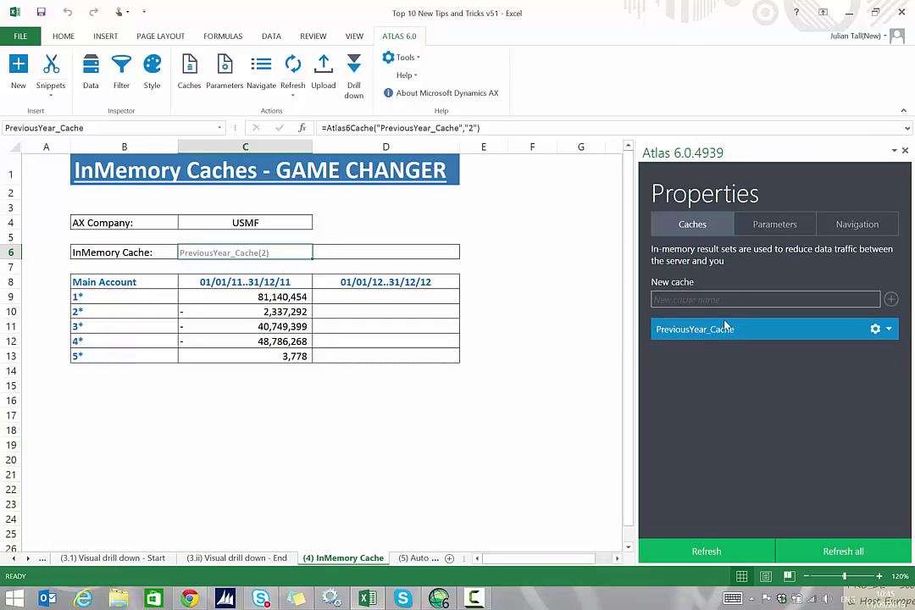
{"action": "left_click", "coordinate": [888, 329]}
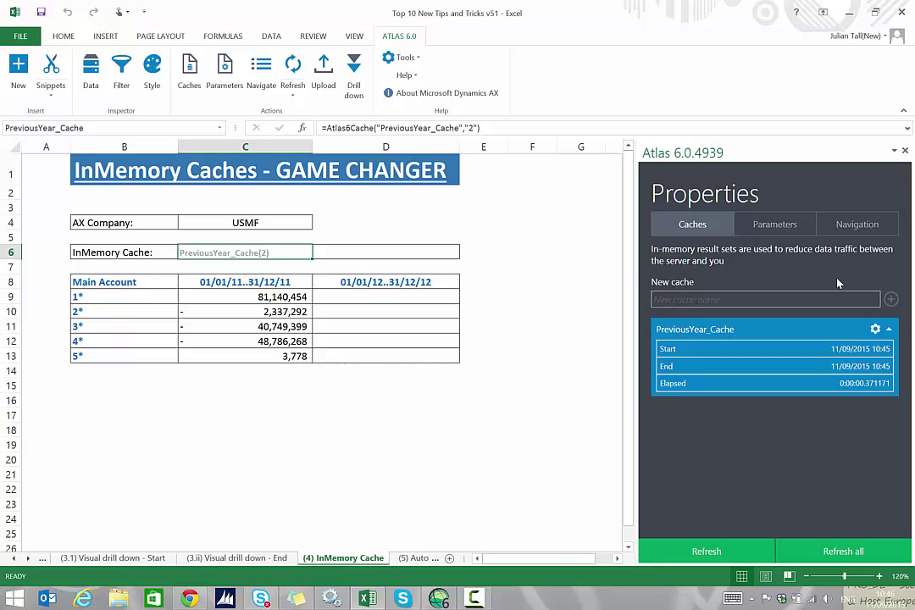
{"action": "left_click", "coordinate": [888, 330]}
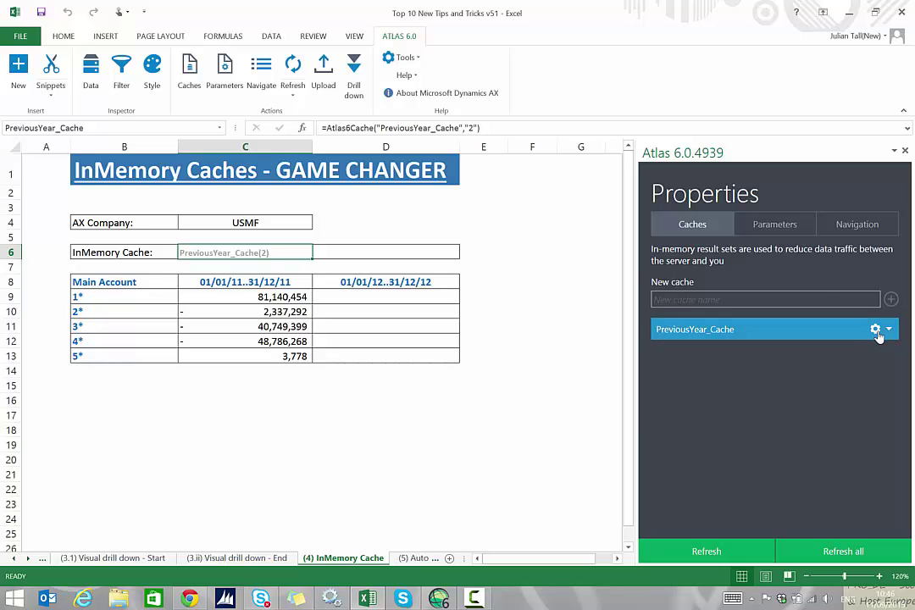
{"action": "left_click", "coordinate": [876, 330]}
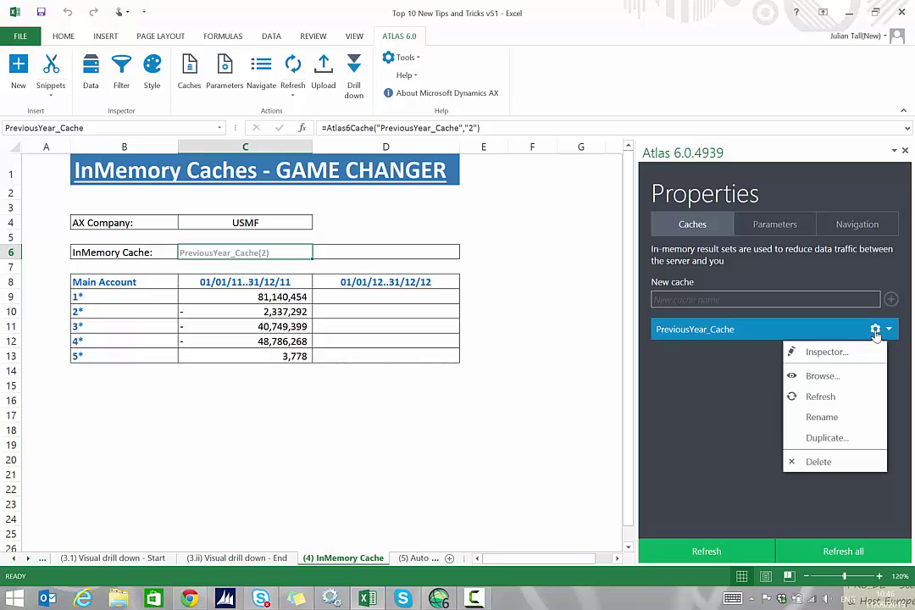
{"action": "left_click", "coordinate": [824, 376]}
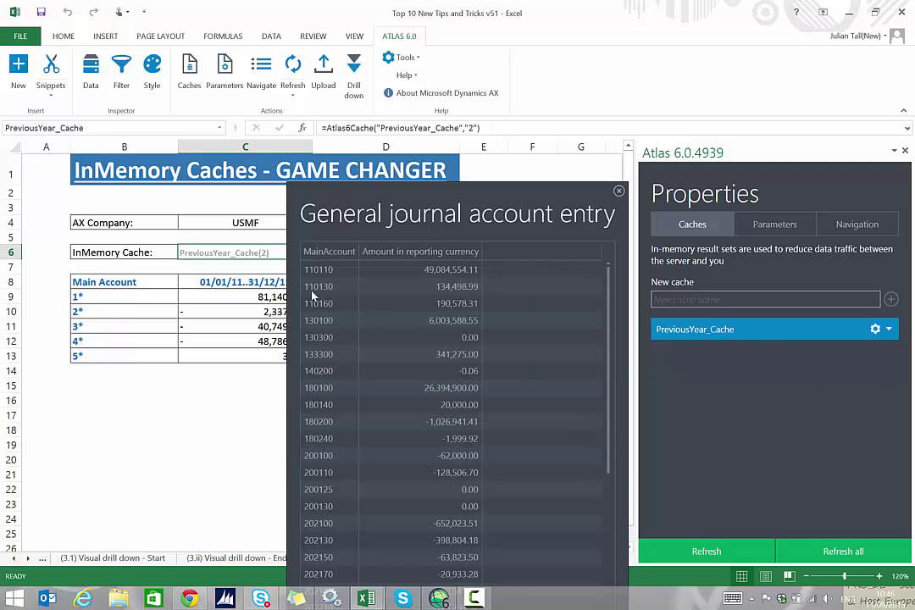
{"action": "left_click_drag", "start_coordinate": [473, 197], "coordinate": [609, 269]}
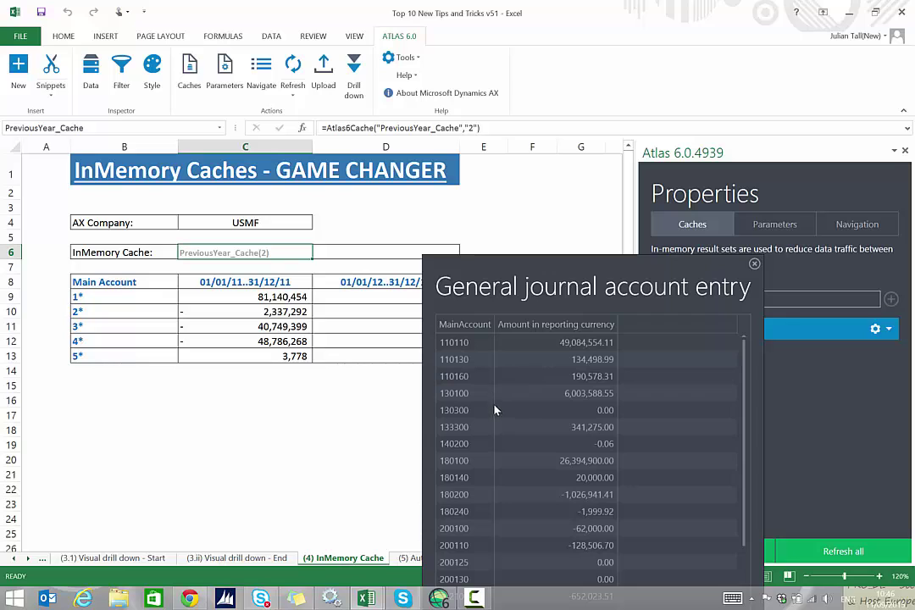
{"action": "left_click", "coordinate": [756, 265]}
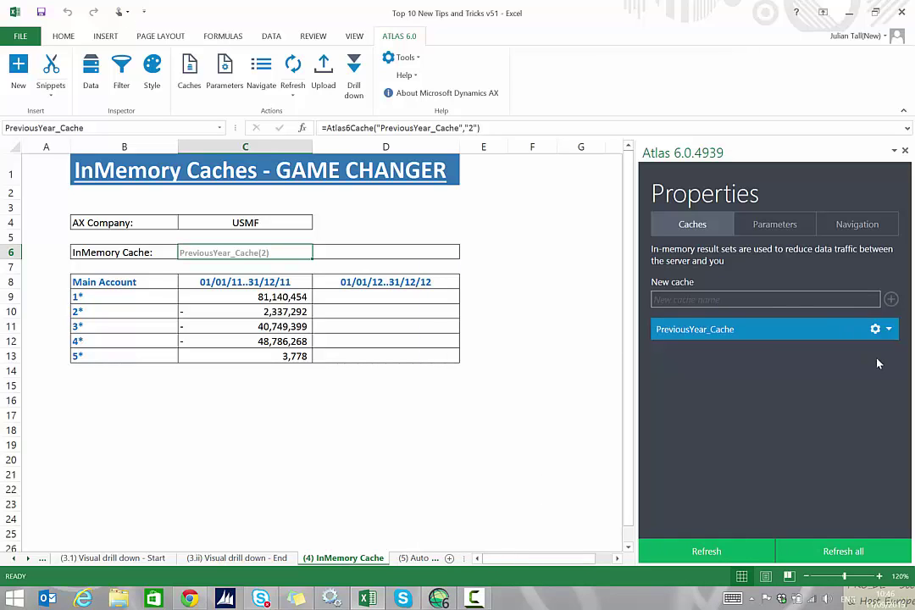
Duplicate PreviousYear_Cache into cell D6
{"action": "left_click", "coordinate": [877, 328]}
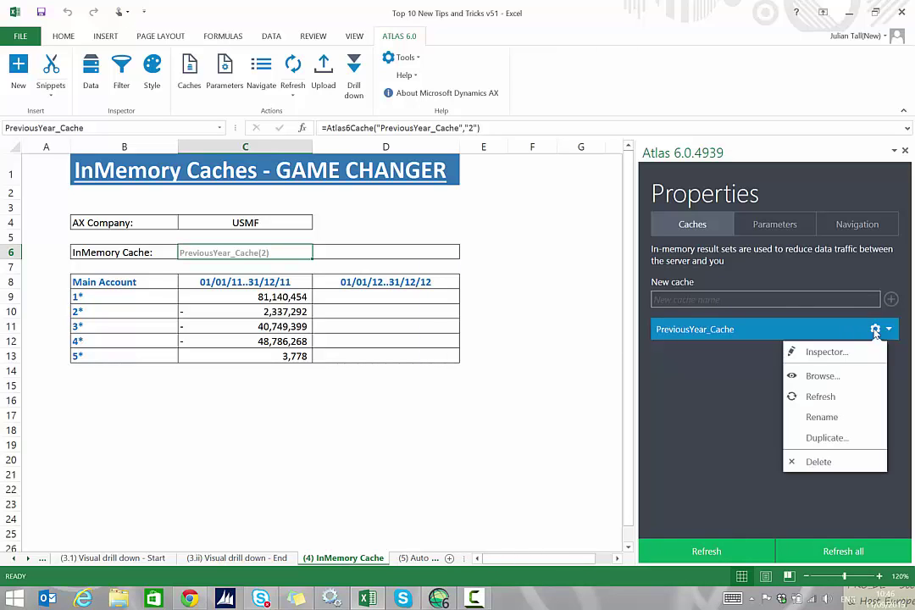
{"action": "left_click", "coordinate": [837, 441]}
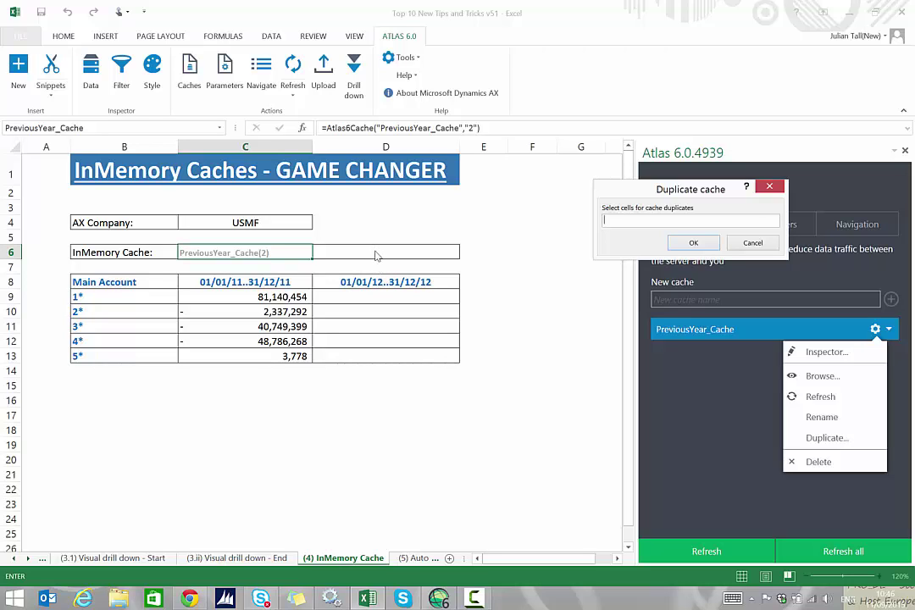
{"action": "left_click", "coordinate": [375, 251]}
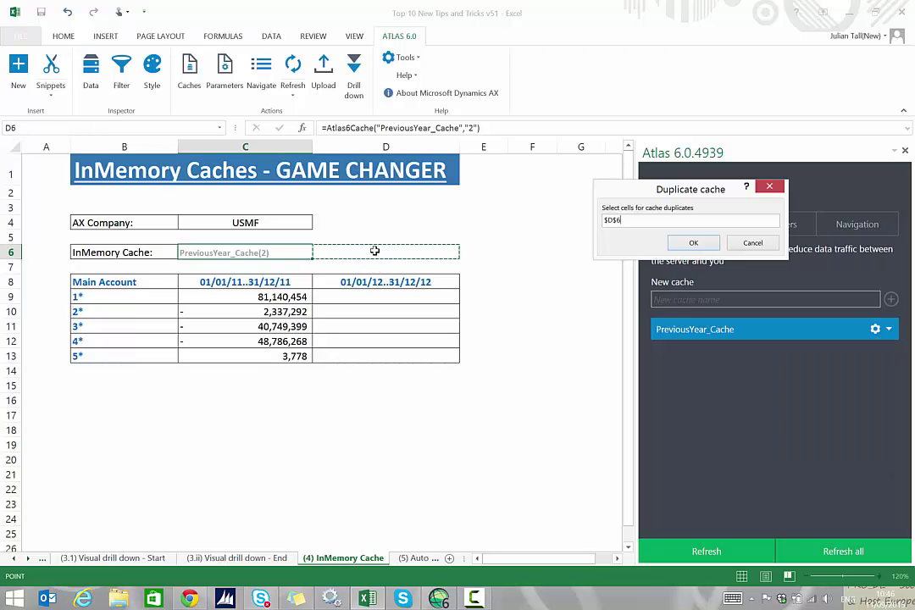
{"action": "left_click", "coordinate": [693, 244]}
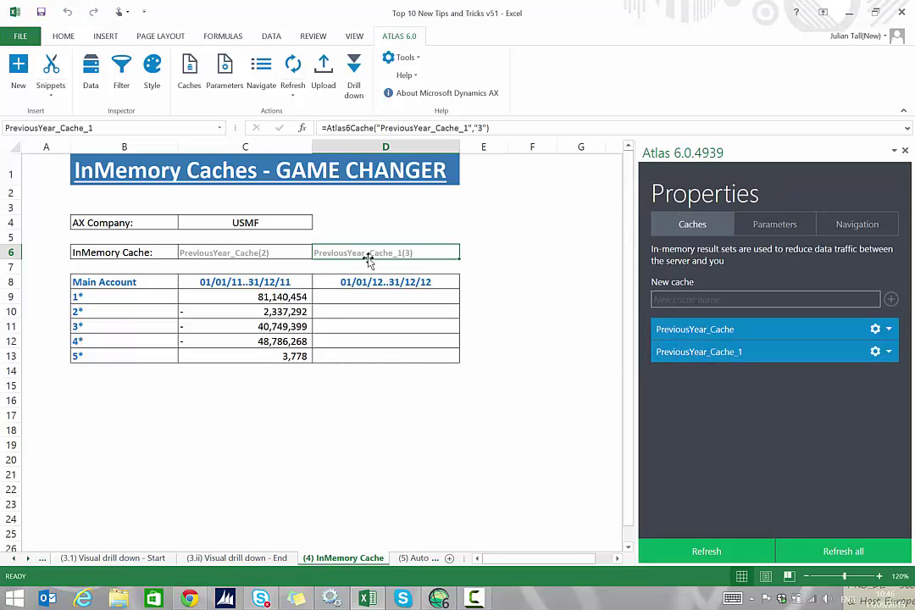
Rename the duplicated cache in D6 as CurrentYear_Cache
{"action": "left_click", "coordinate": [879, 351]}
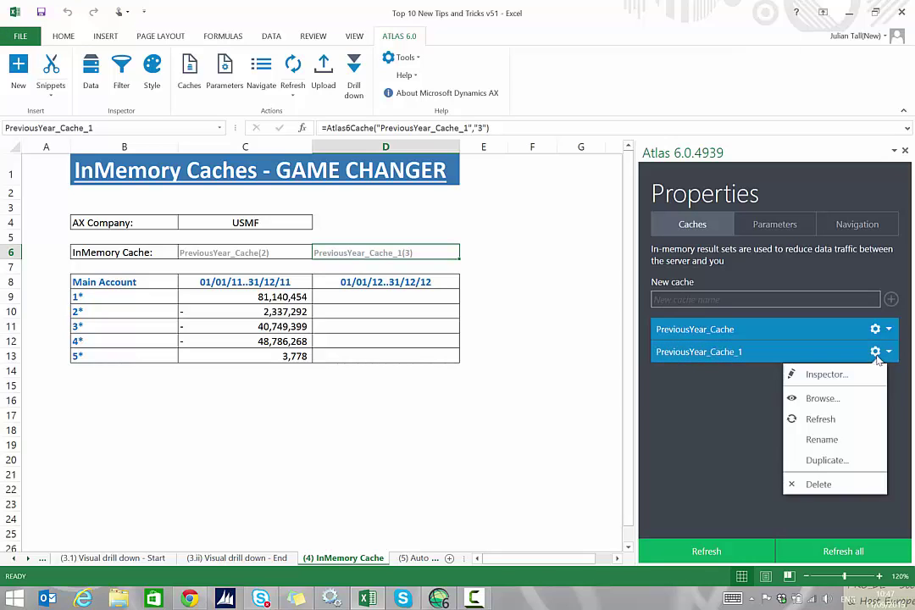
{"action": "left_click", "coordinate": [837, 445]}
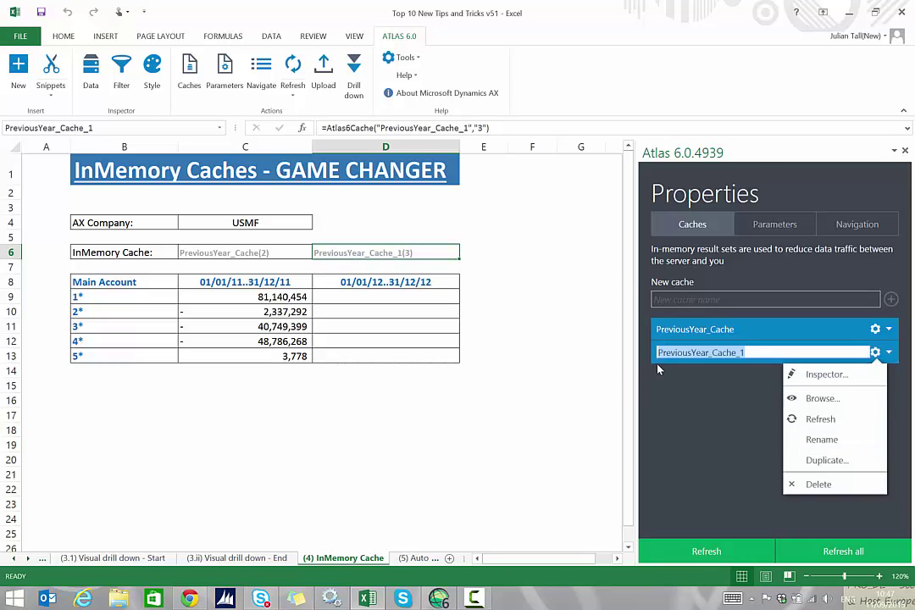
{"action": "type", "text": "Curre"}
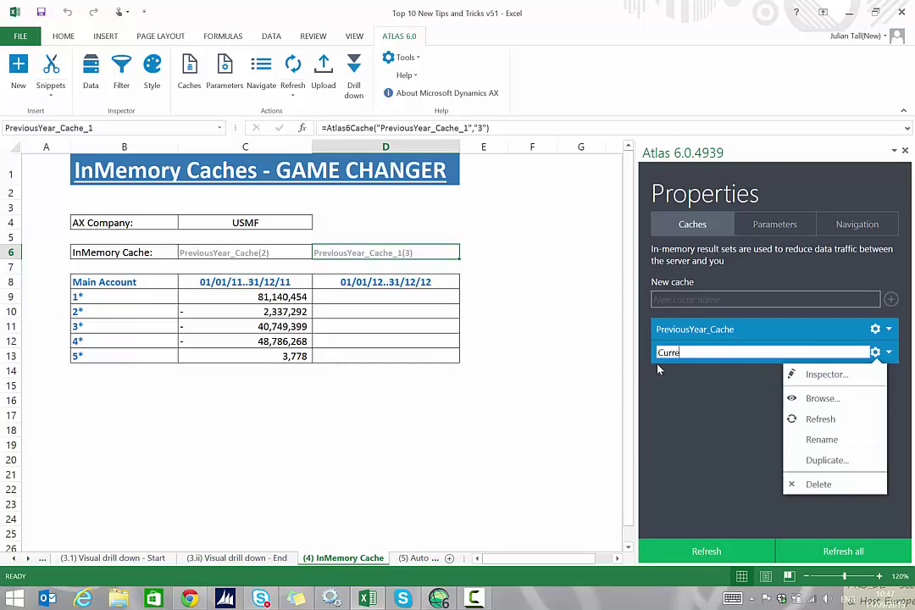
{"action": "type", "text": "ntYear"}
{"action": "key", "text": "Return"}
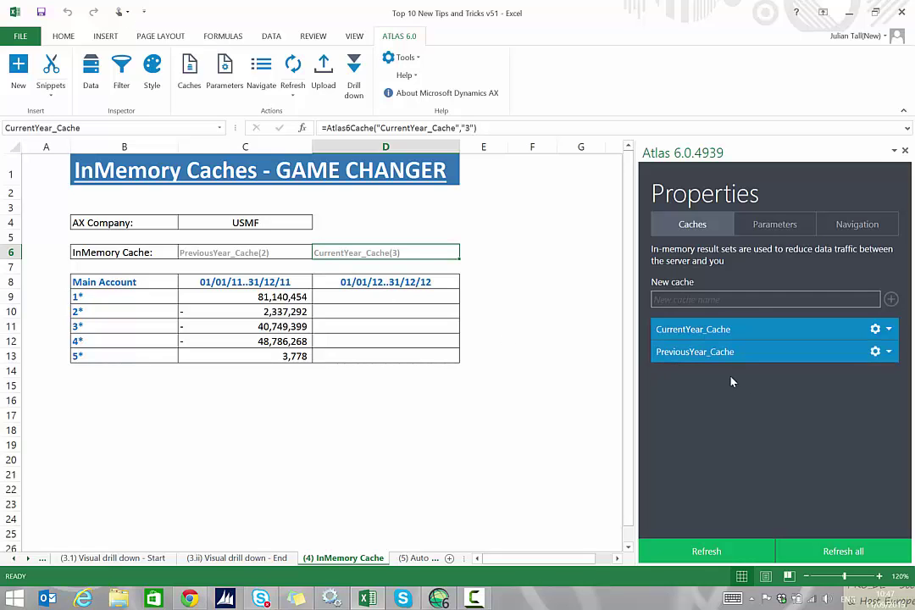
Set the AccountingDate filter of CurrentYear_Cache to =$D$8, update the cache, and close both Atlas panes
{"action": "left_click", "coordinate": [877, 329]}
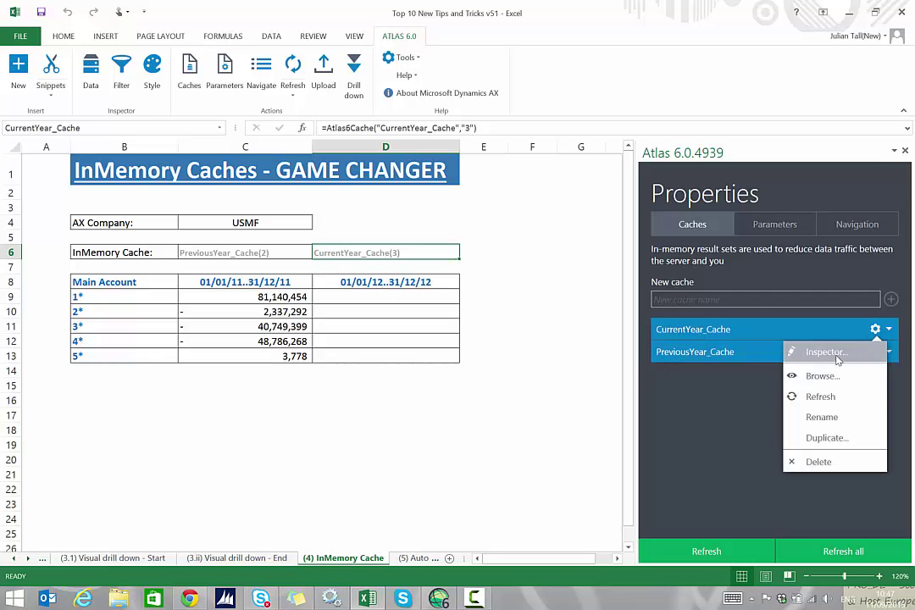
{"action": "left_click", "coordinate": [850, 354]}
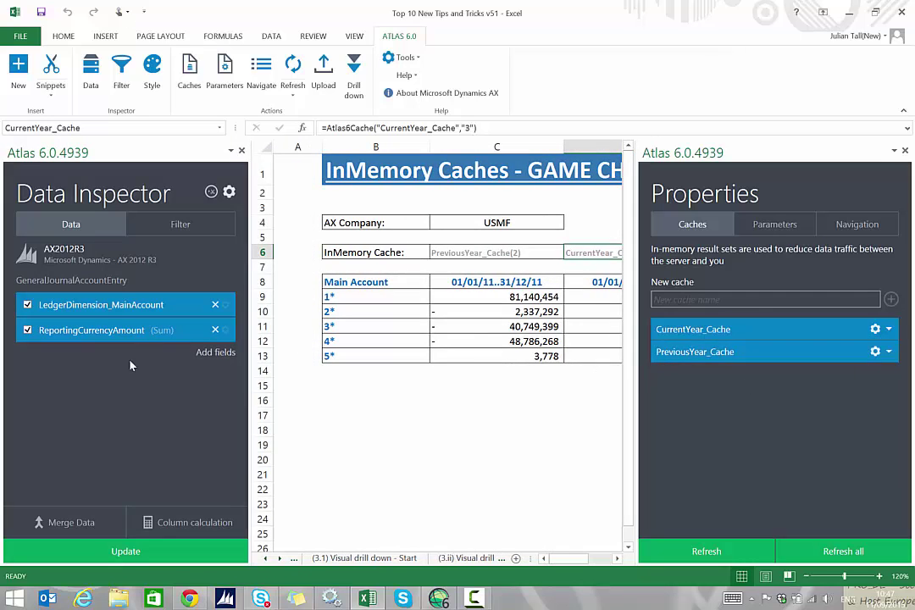
{"action": "left_click", "coordinate": [195, 227]}
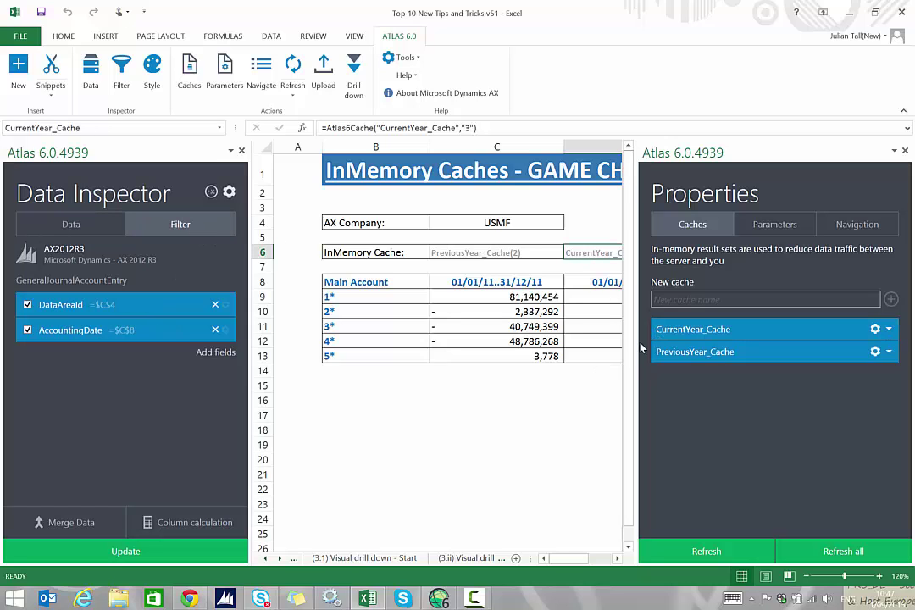
{"action": "left_click_drag", "start_coordinate": [638, 344], "coordinate": [753, 344]}
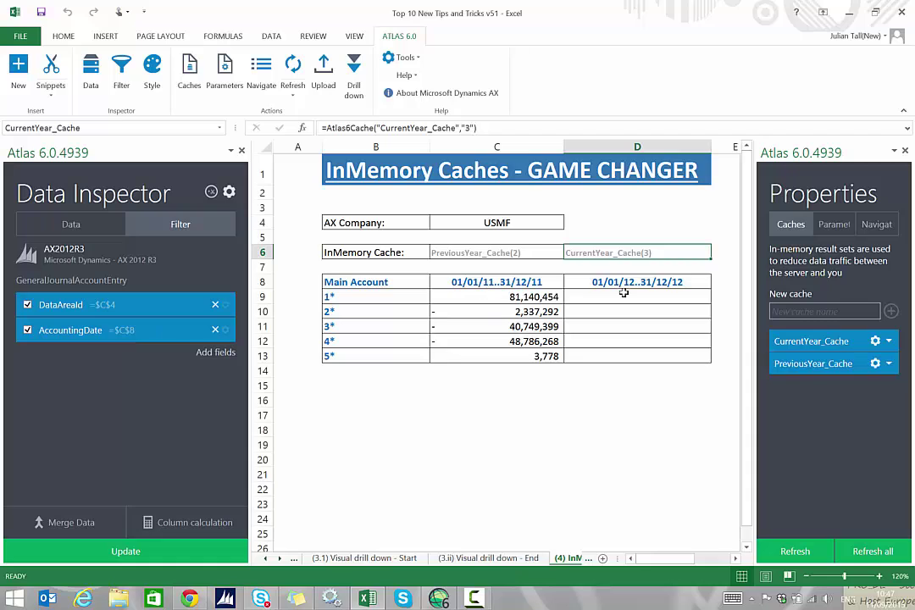
{"action": "left_click", "coordinate": [225, 330]}
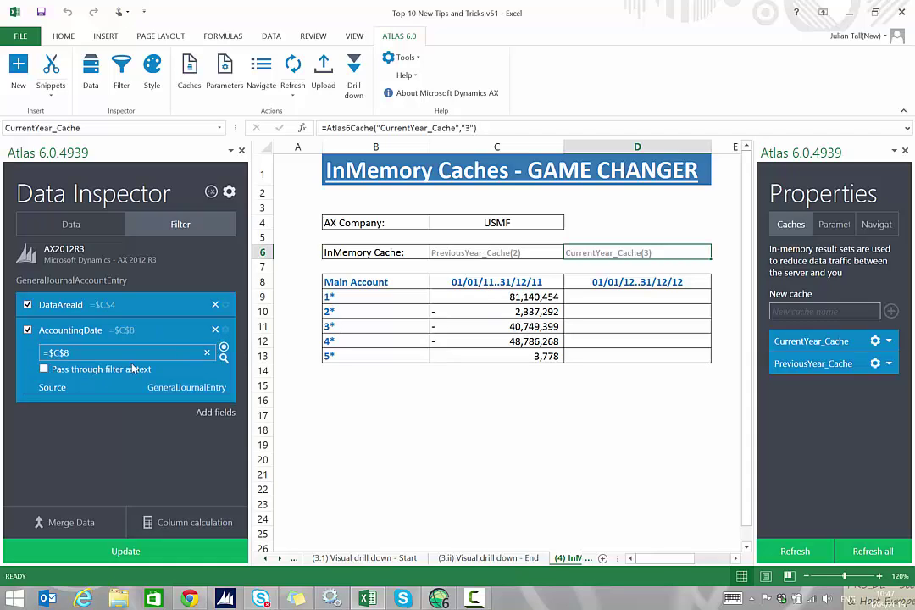
{"action": "key", "text": "BackSpace"}
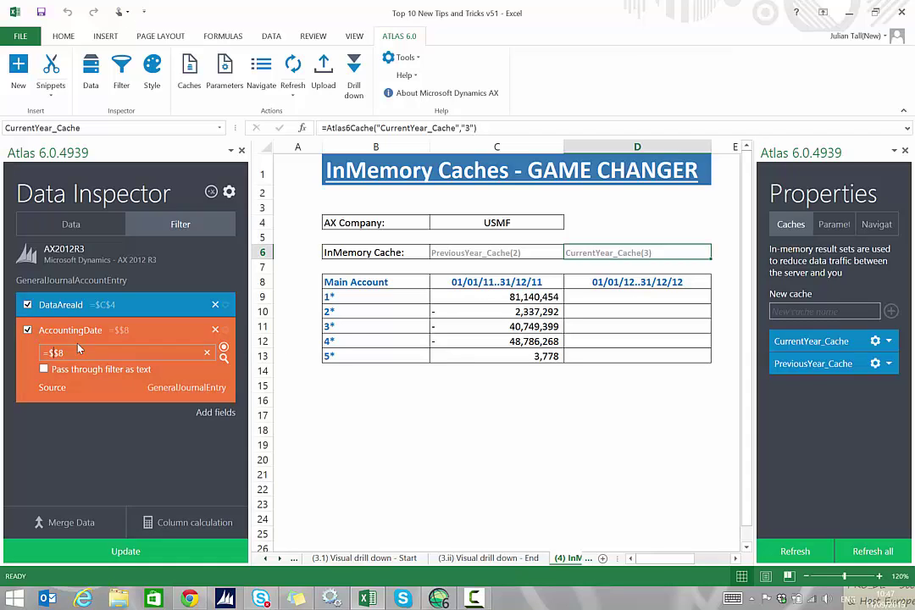
{"action": "type", "text": "D"}
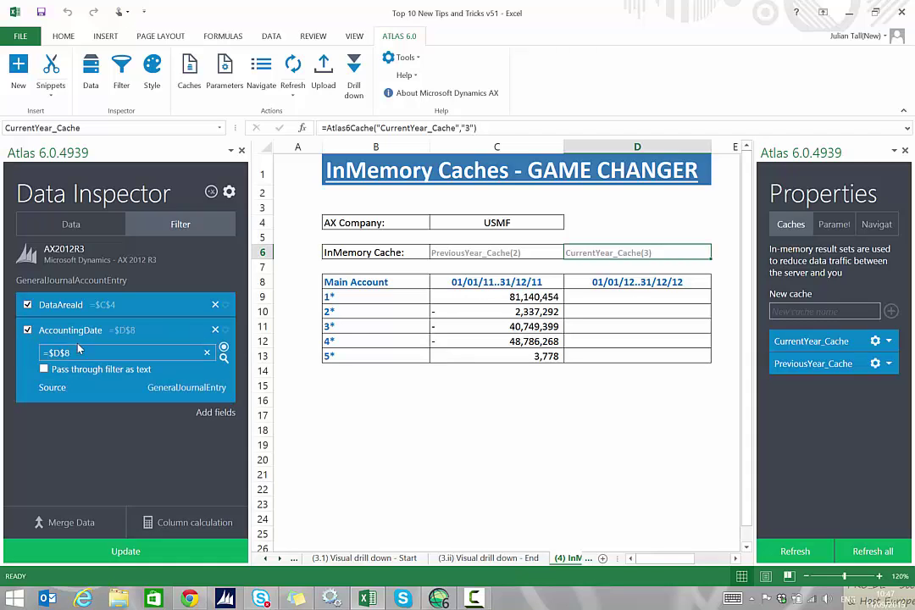
{"action": "left_click", "coordinate": [89, 550]}
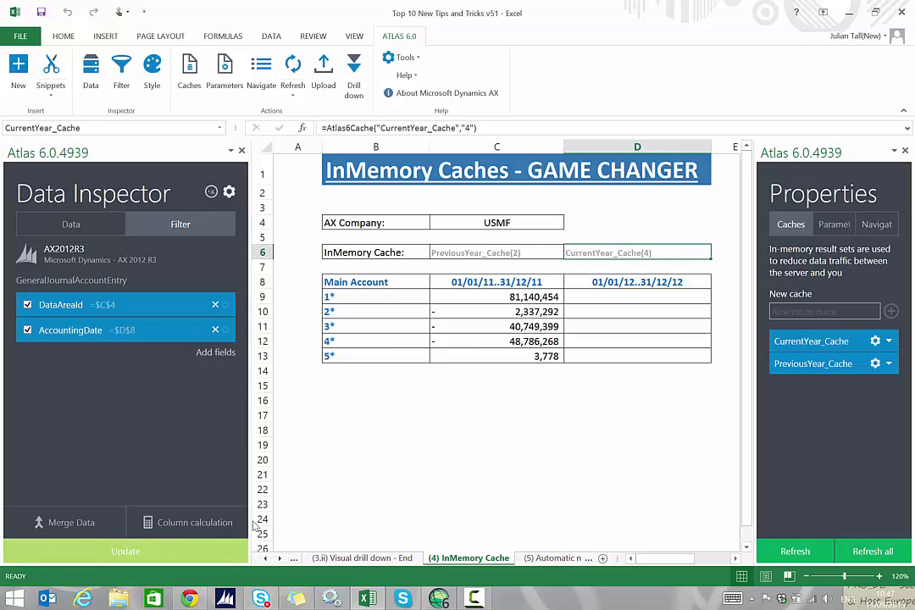
{"action": "left_click", "coordinate": [242, 151]}
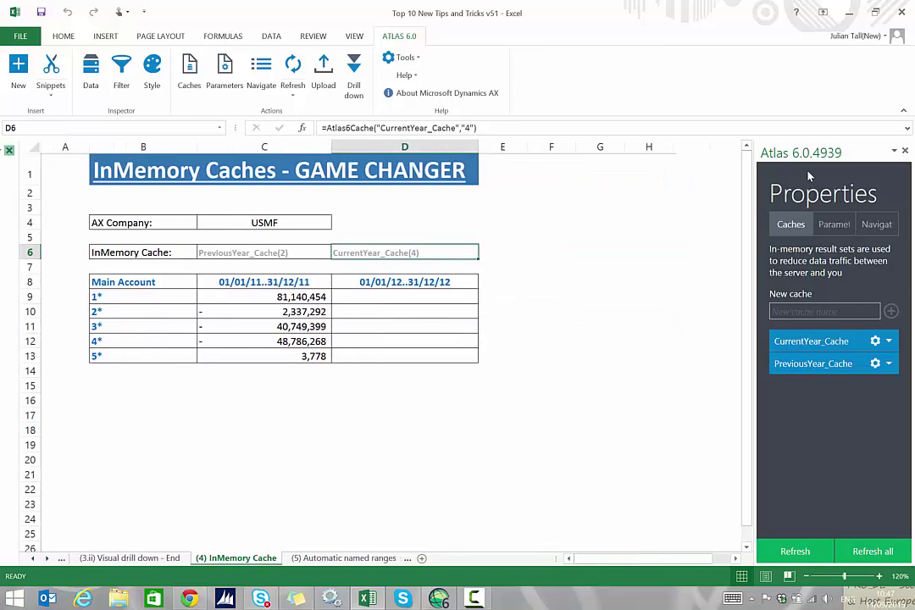
{"action": "left_click", "coordinate": [905, 151]}
Fill the main account total formula from C9 across to D9
{"action": "left_click", "coordinate": [389, 293]}
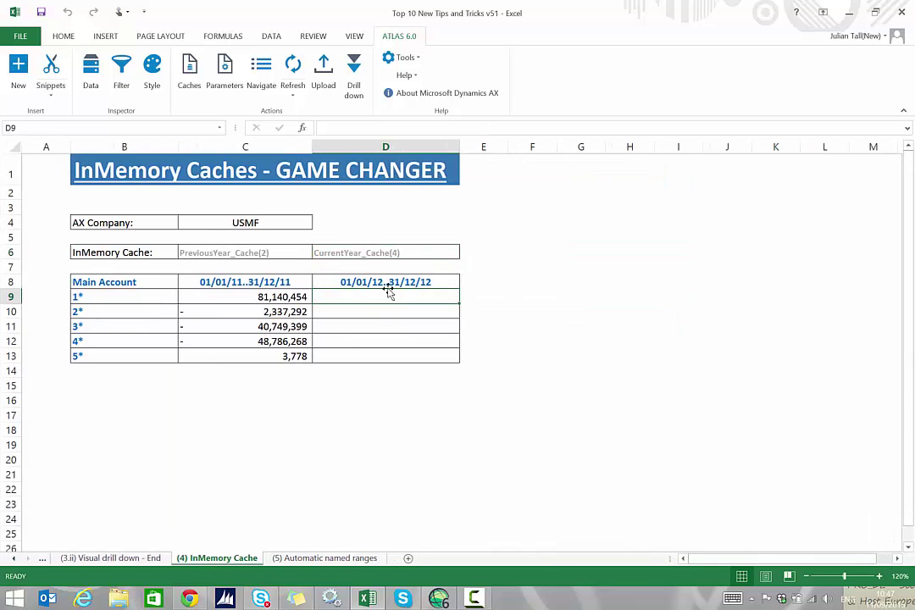
{"action": "left_click", "coordinate": [305, 299]}
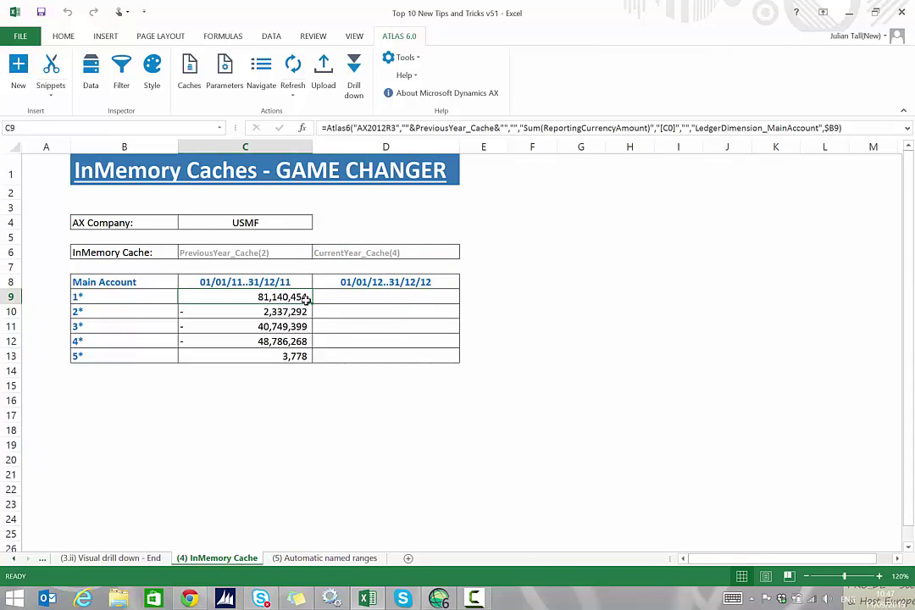
{"action": "left_click_drag", "start_coordinate": [312, 301], "coordinate": [448, 303]}
{"action": "left_click", "coordinate": [445, 298]}
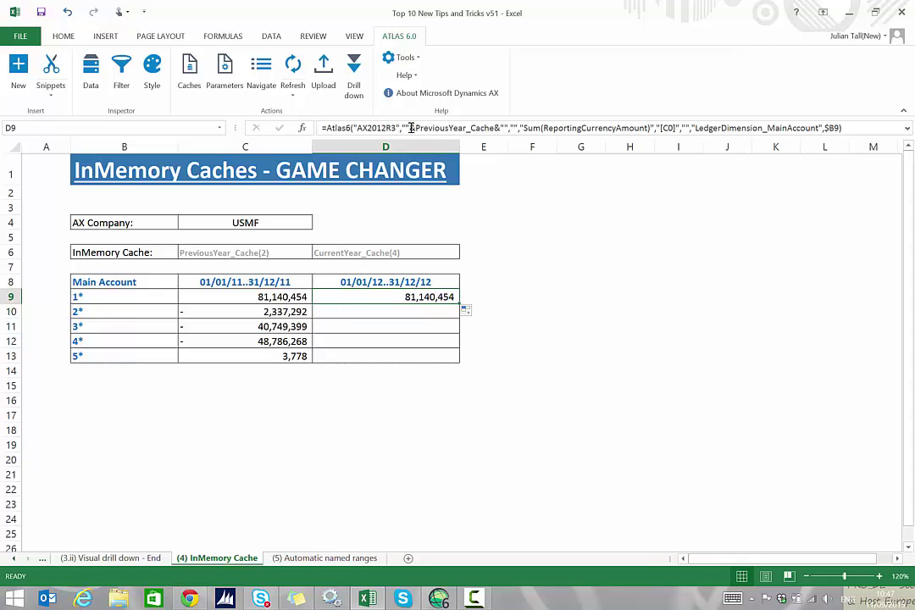
Replace PreviousYear_Cache with CurrentYear_Cache in the formula of cell D9
{"action": "left_click", "coordinate": [373, 253]}
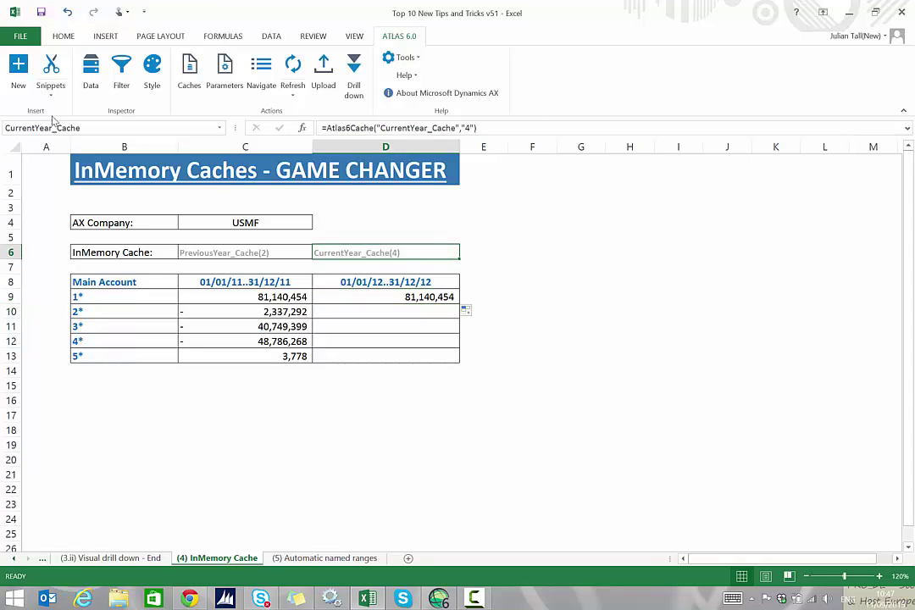
{"action": "key", "text": "ctrl+c"}
{"action": "left_click", "coordinate": [382, 297]}
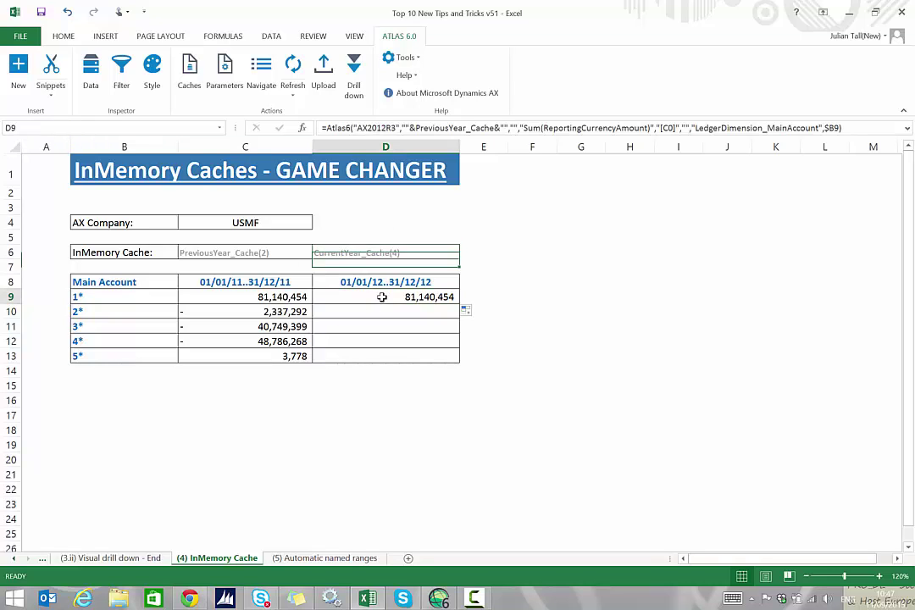
{"action": "left_click", "coordinate": [429, 127]}
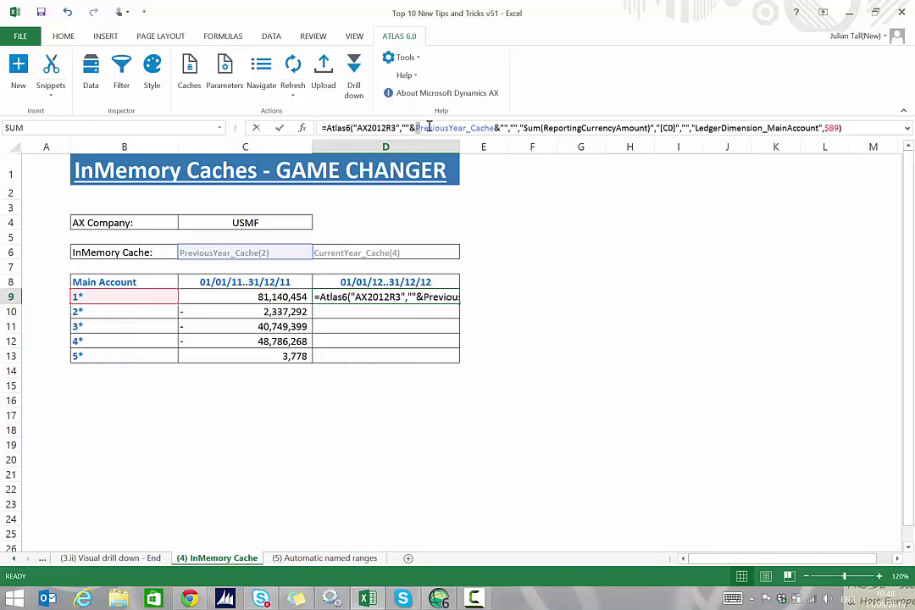
{"action": "left_click_drag", "start_coordinate": [430, 127], "coordinate": [494, 127]}
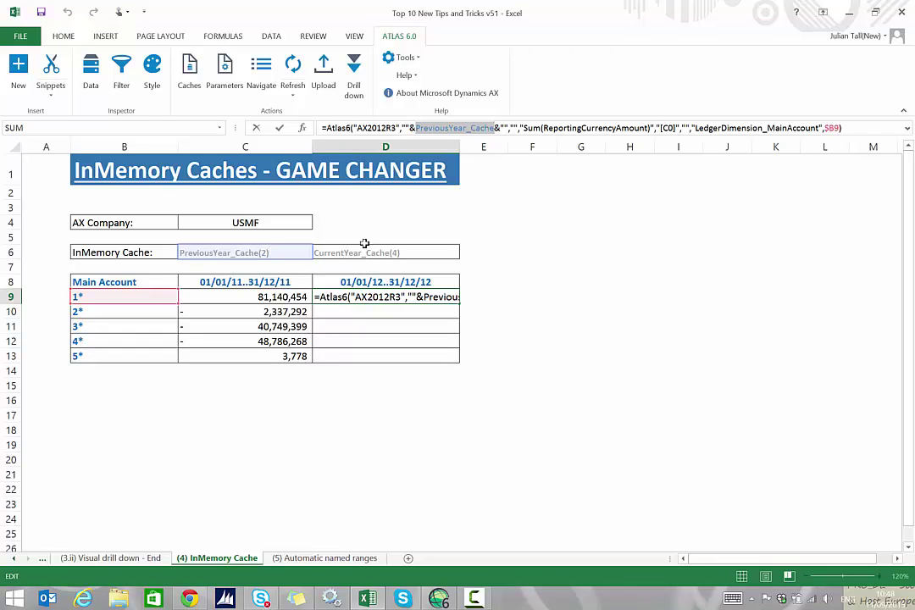
{"action": "type", "text": "Cu"}
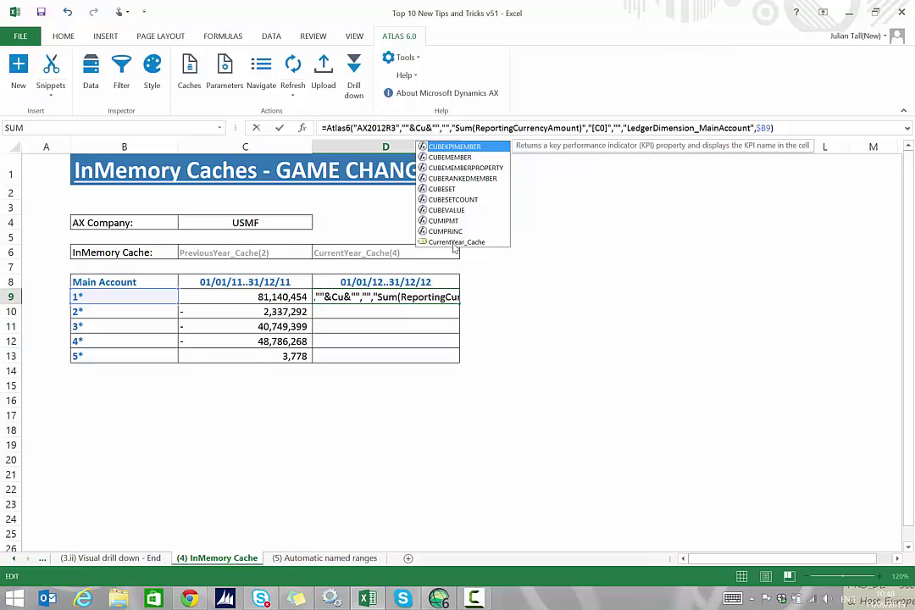
{"action": "left_click", "coordinate": [454, 243]}
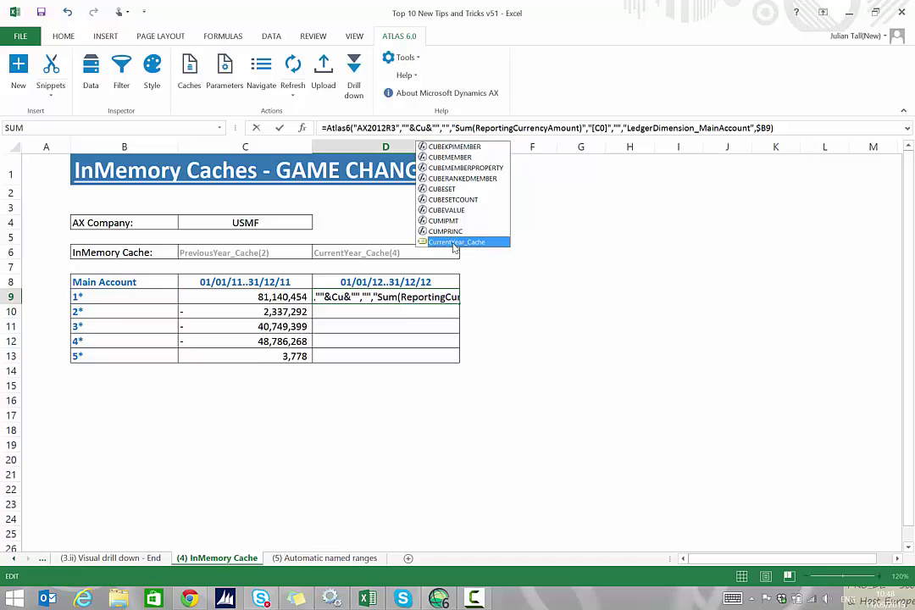
{"action": "double_click", "coordinate": [455, 244]}
{"action": "key", "text": "Return"}
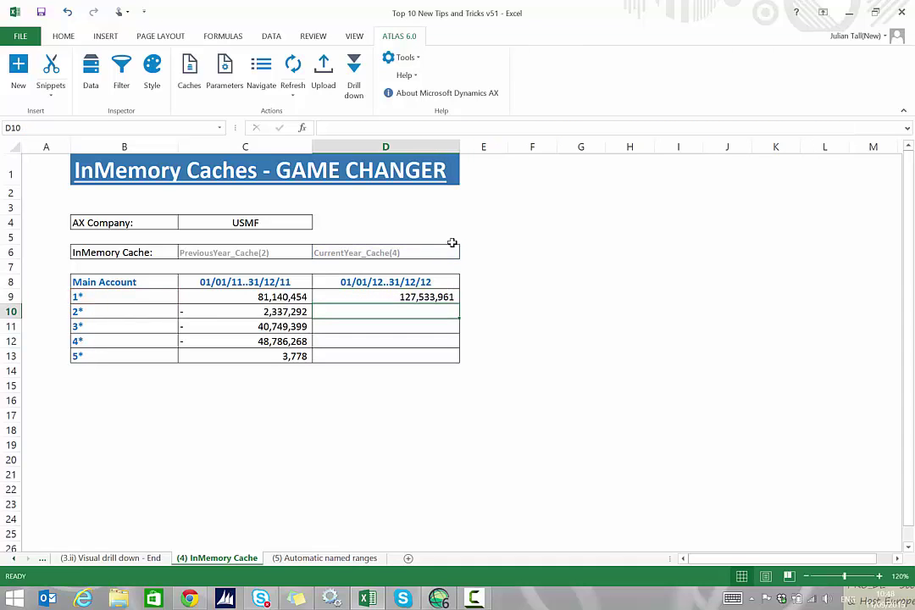
Fill the CurrentYear_Cache total formula from D9 down to D13 for the remaining main accounts
{"action": "left_click", "coordinate": [449, 298]}
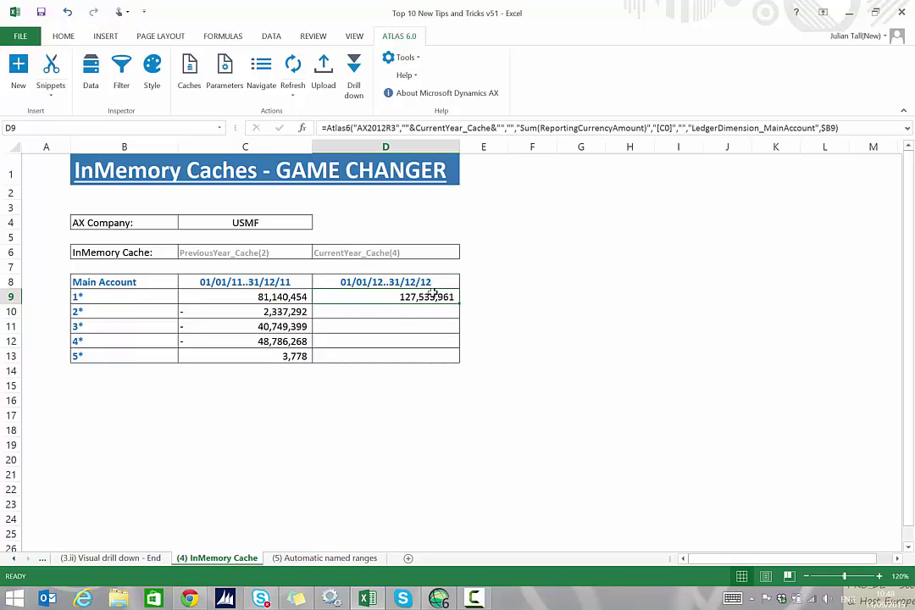
{"action": "left_click_drag", "start_coordinate": [458, 303], "coordinate": [458, 356]}
{"action": "left_click", "coordinate": [433, 426]}
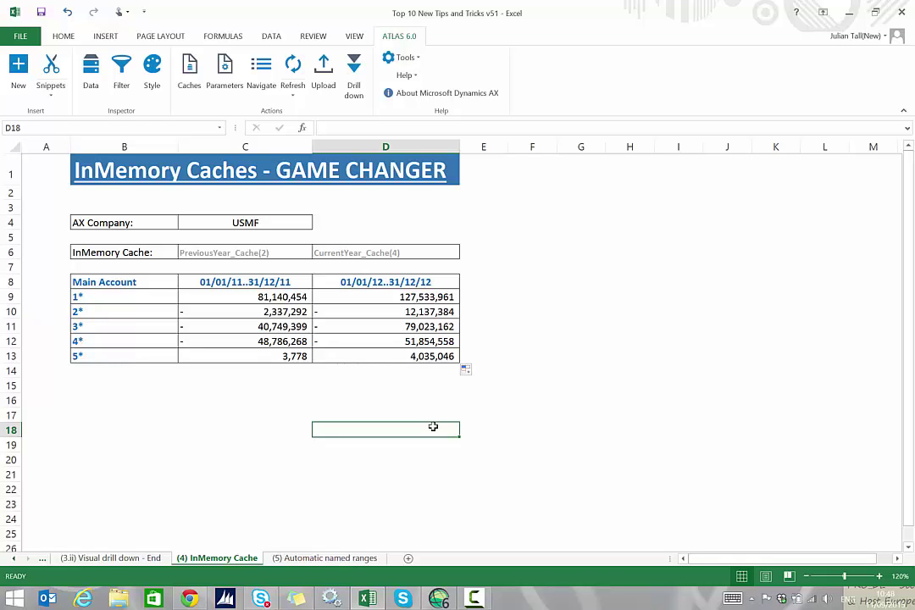
{"action": "left_click_drag", "start_coordinate": [284, 282], "coordinate": [819, 280]}
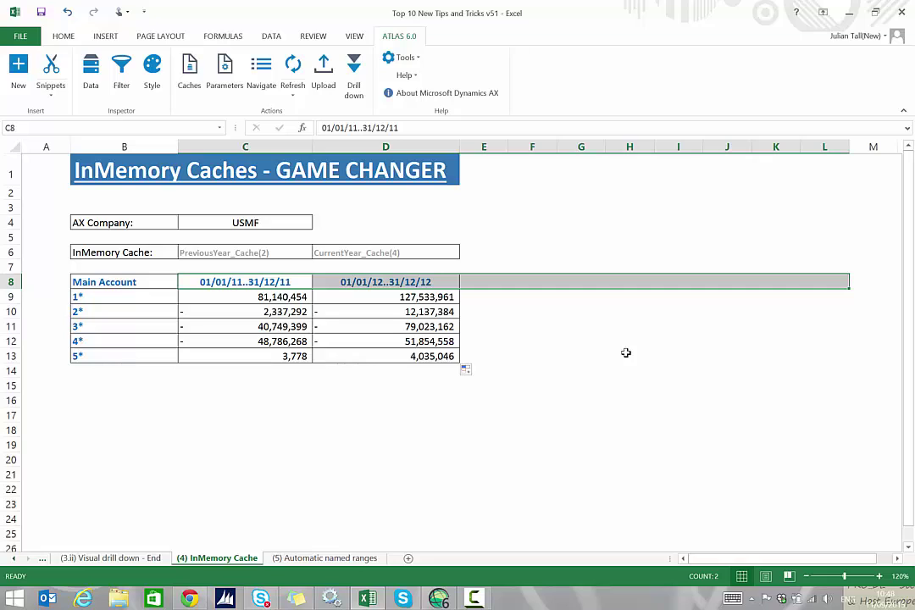
{"action": "left_click", "coordinate": [445, 396]}
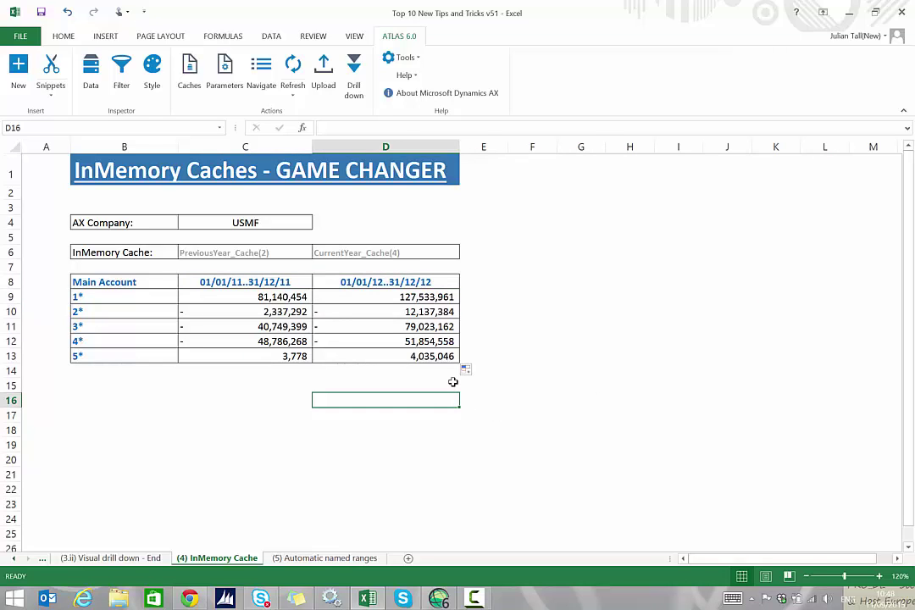
Clear the CurrentYear_Cache formula from cell D6 and refresh the Atlas reports to rebuild the caches
{"action": "left_click", "coordinate": [363, 252]}
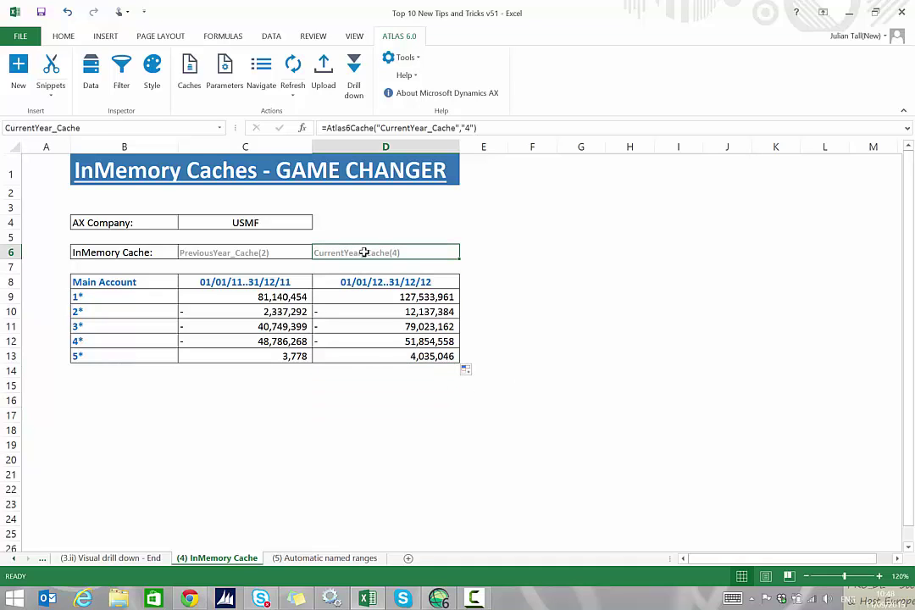
{"action": "key", "text": "Delete"}
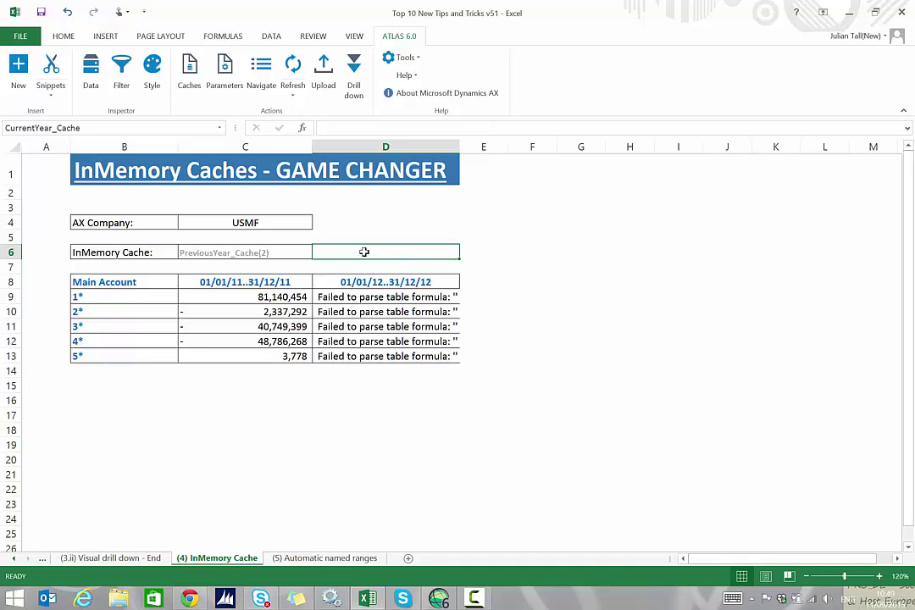
{"action": "left_click", "coordinate": [334, 414]}
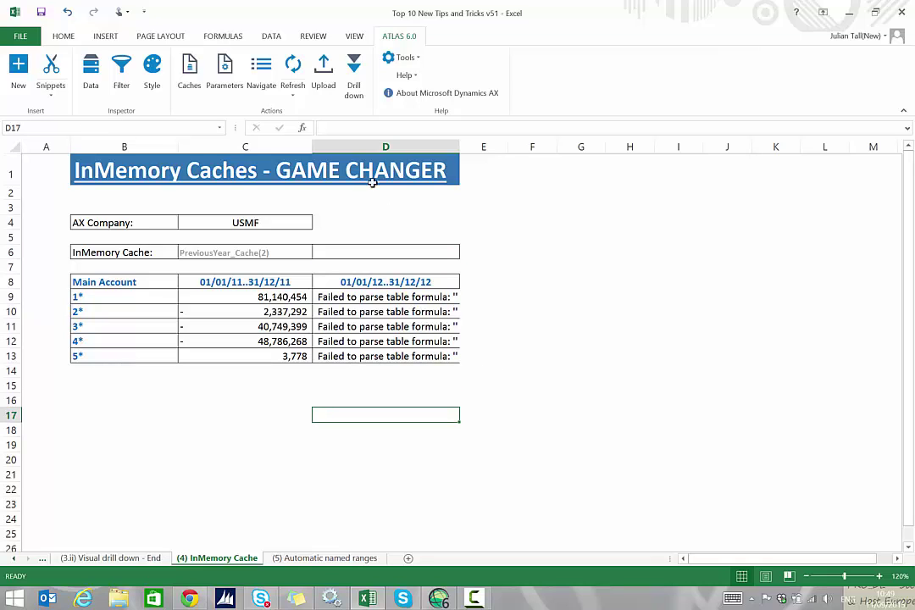
{"action": "left_click", "coordinate": [292, 72]}
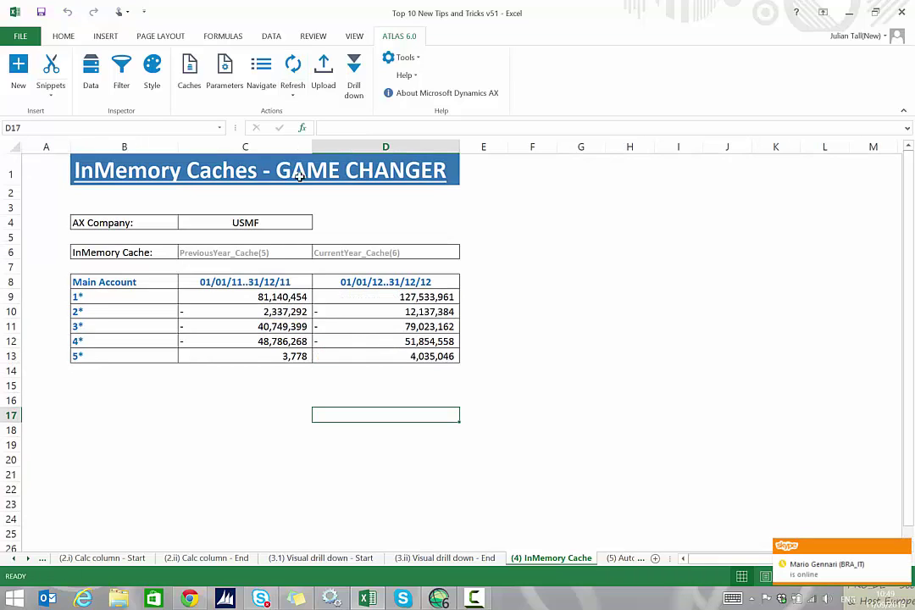
Examine the workbook's defined names and check which cell CurrentYear_Cache refers to in the Name Manager
{"action": "left_click", "coordinate": [353, 249]}
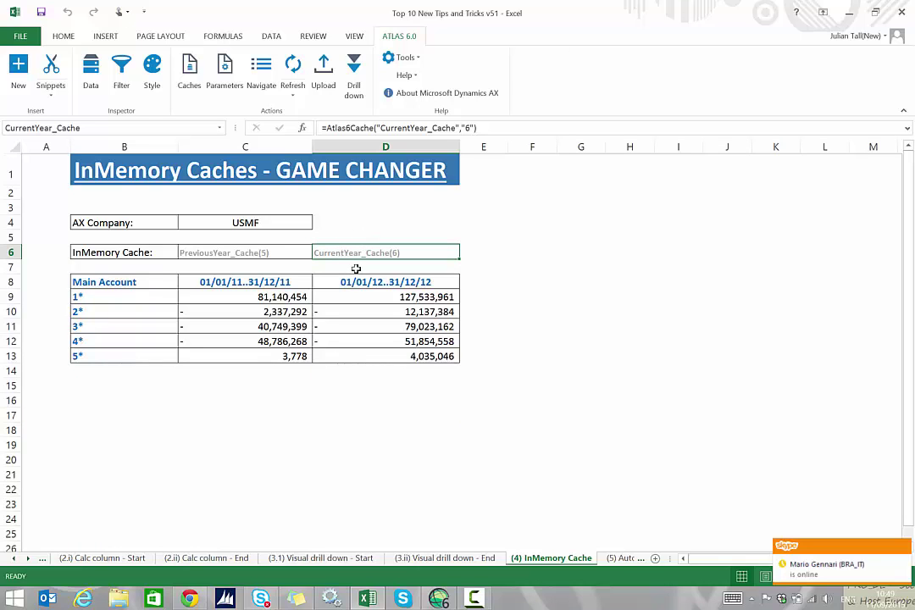
{"action": "left_click", "coordinate": [220, 129]}
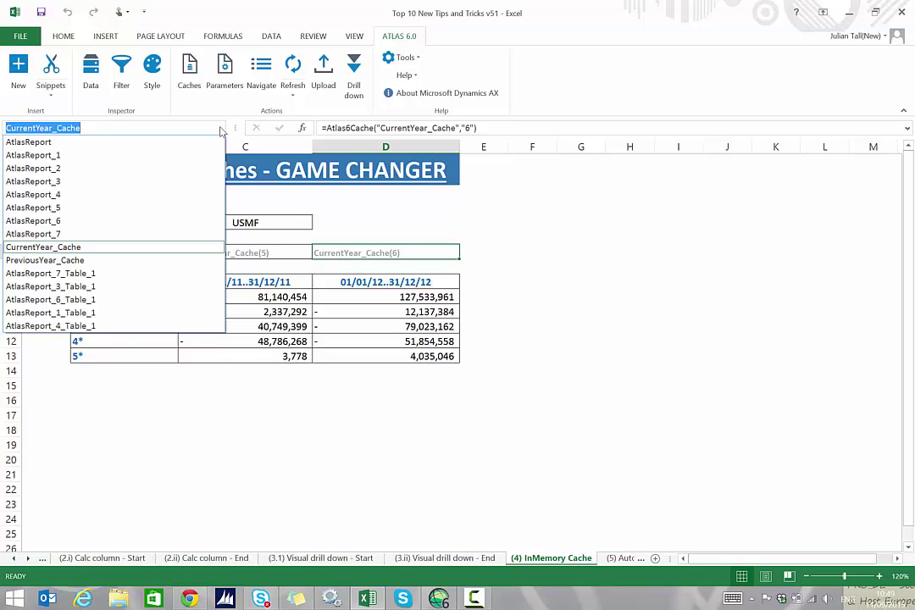
{"action": "left_click", "coordinate": [379, 227]}
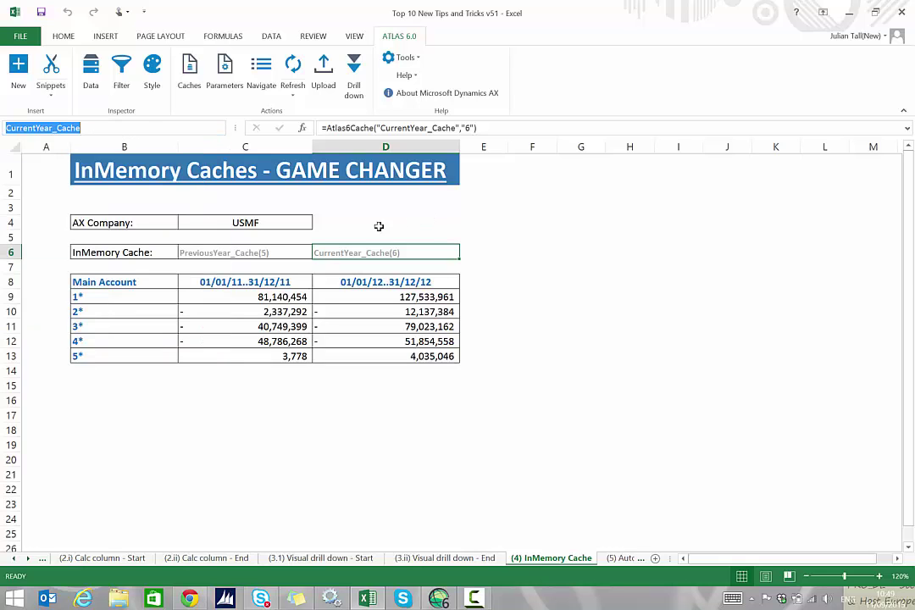
{"action": "left_click", "coordinate": [225, 38]}
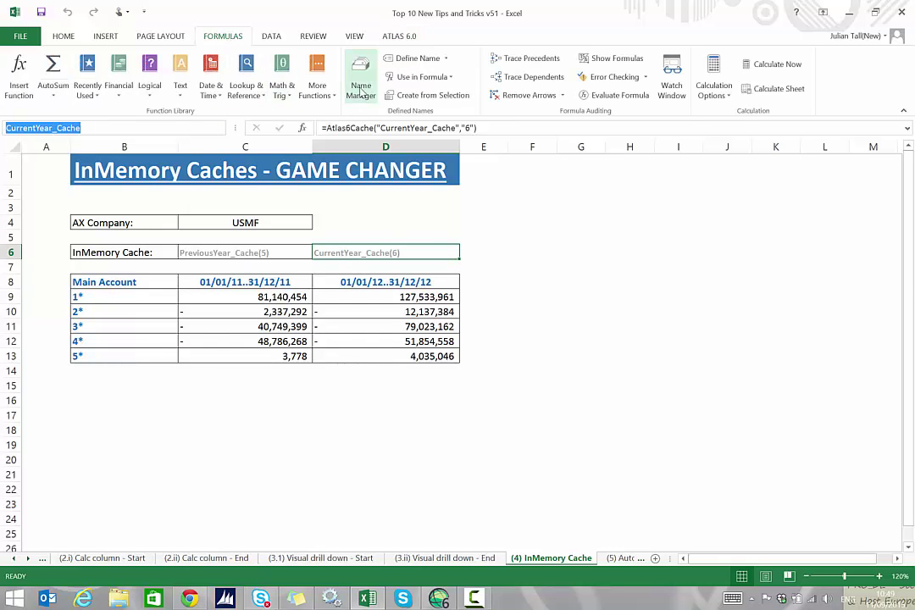
{"action": "left_click", "coordinate": [363, 93]}
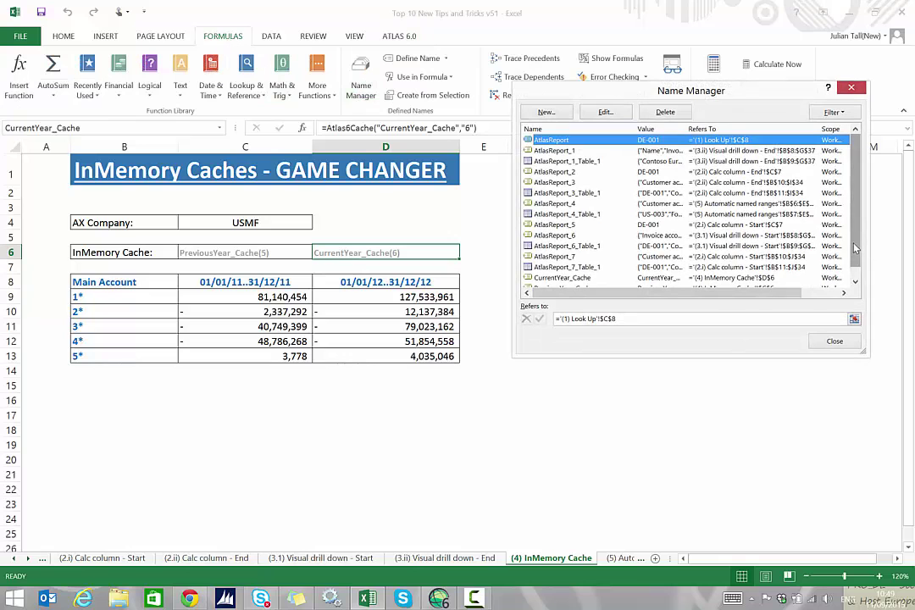
{"action": "left_click", "coordinate": [855, 274]}
{"action": "left_click", "coordinate": [563, 267]}
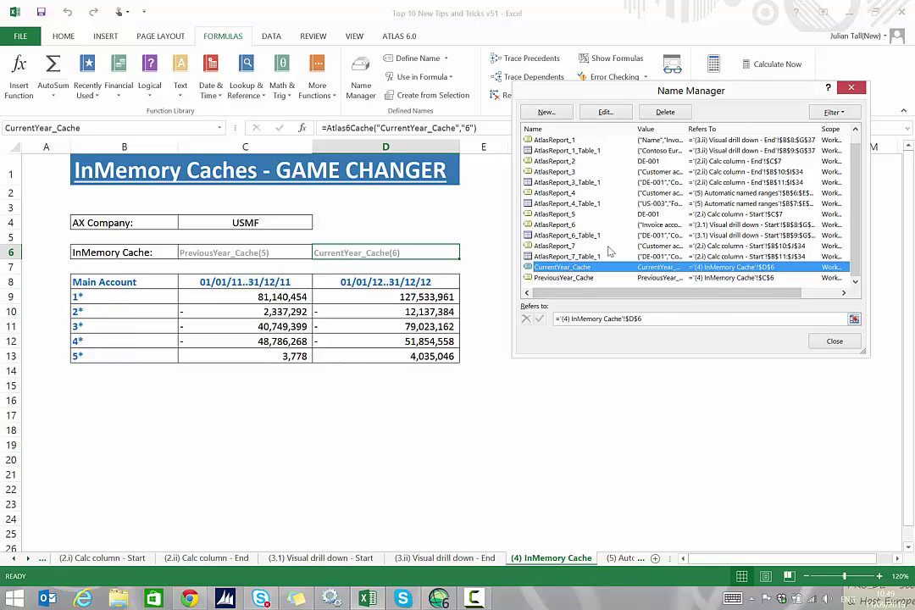
{"action": "left_click", "coordinate": [850, 87]}
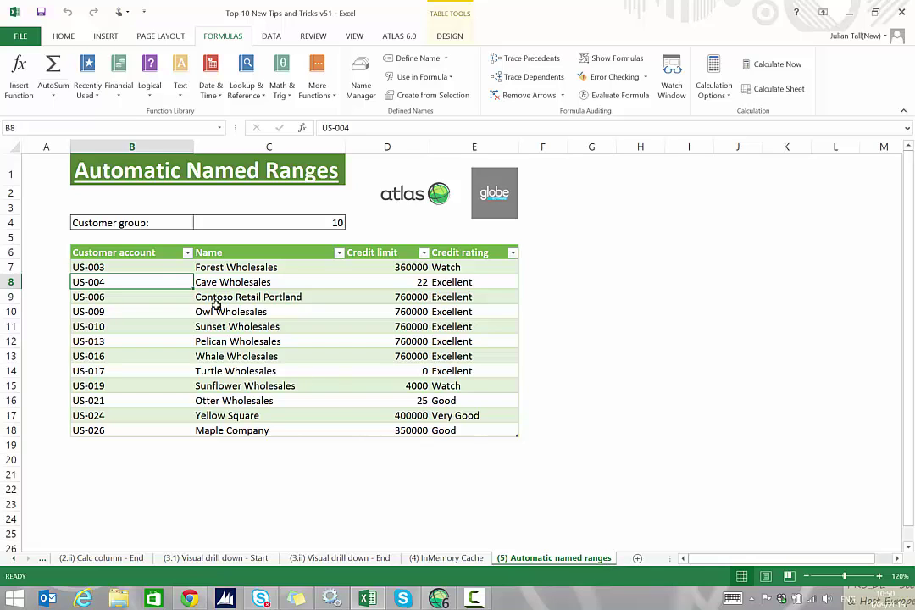
On the Automatic named ranges sheet, create names for the whole customer table using only its top row labels
{"action": "left_click", "coordinate": [140, 252]}
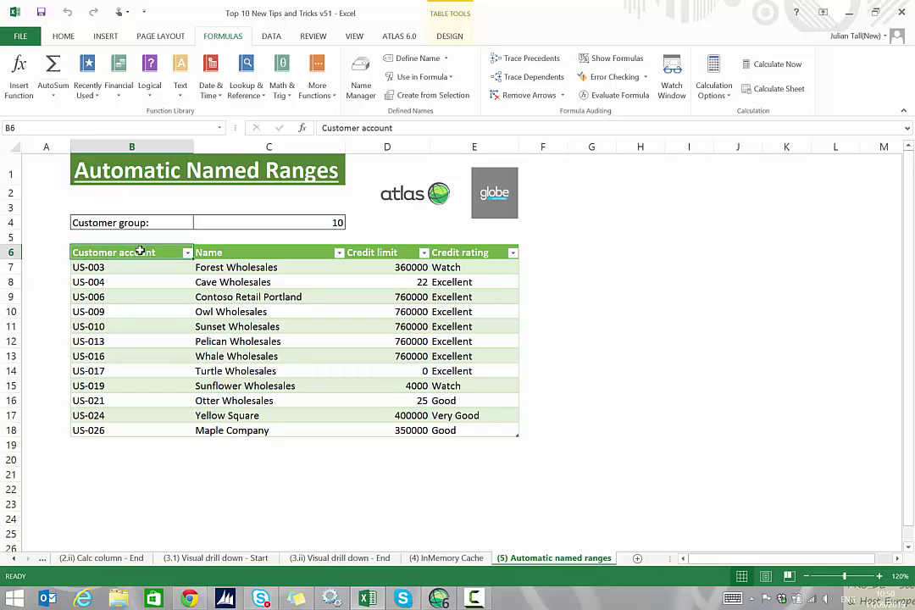
{"action": "key", "text": "ctrl+a"}
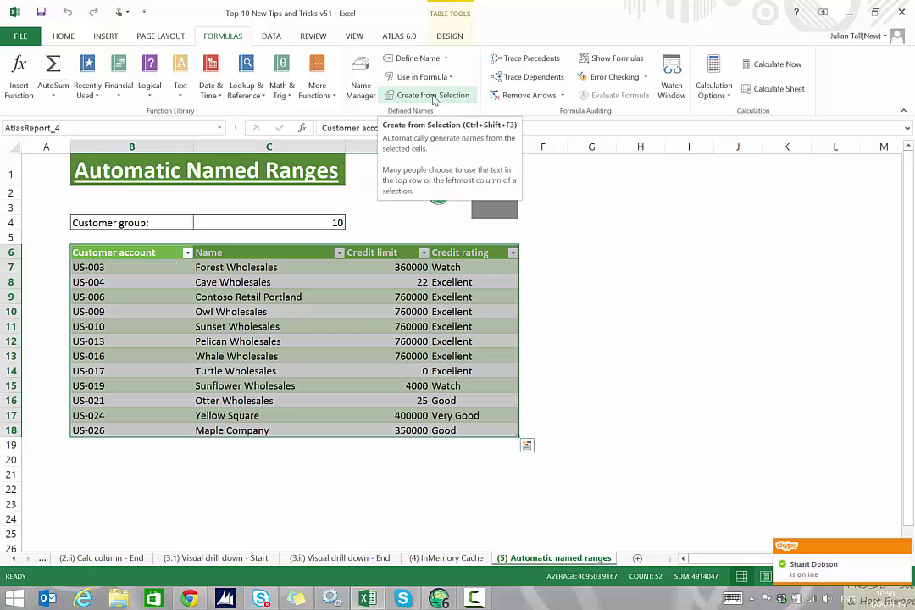
{"action": "left_click", "coordinate": [433, 96]}
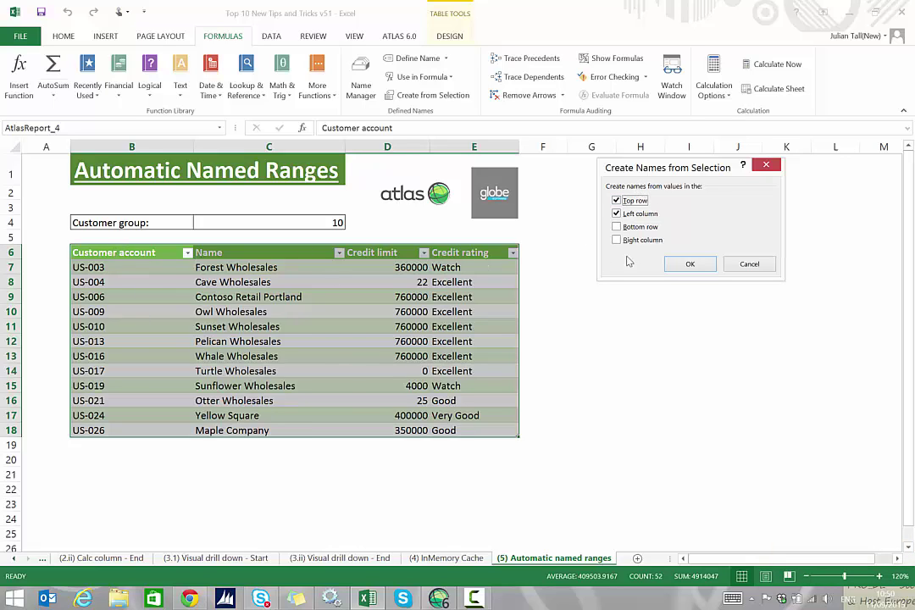
{"action": "left_click", "coordinate": [617, 213]}
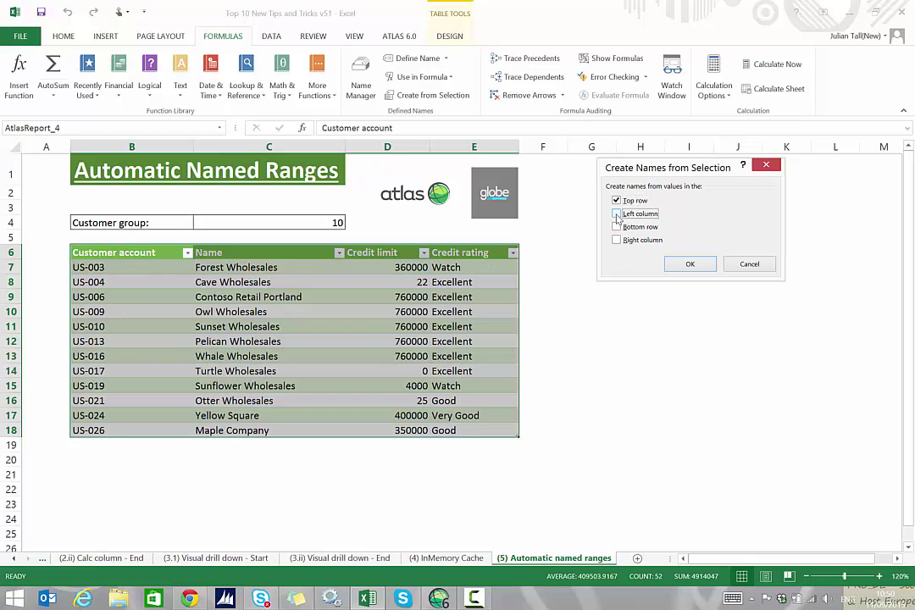
{"action": "left_click", "coordinate": [684, 266]}
{"action": "left_click", "coordinate": [640, 341]}
Go to the Customer_account and Credit_limit named ranges to check the cells they cover
{"action": "left_click", "coordinate": [219, 128]}
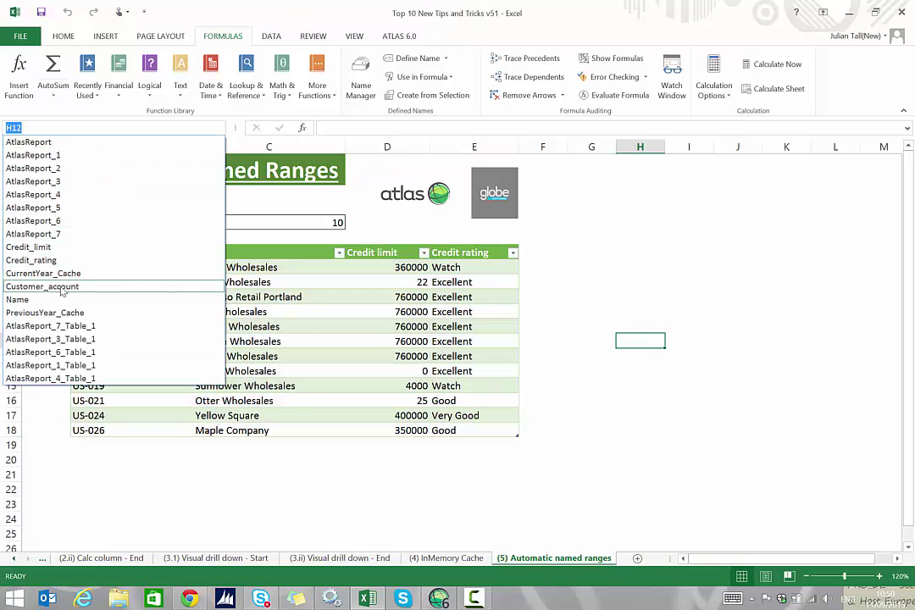
{"action": "left_click", "coordinate": [68, 288]}
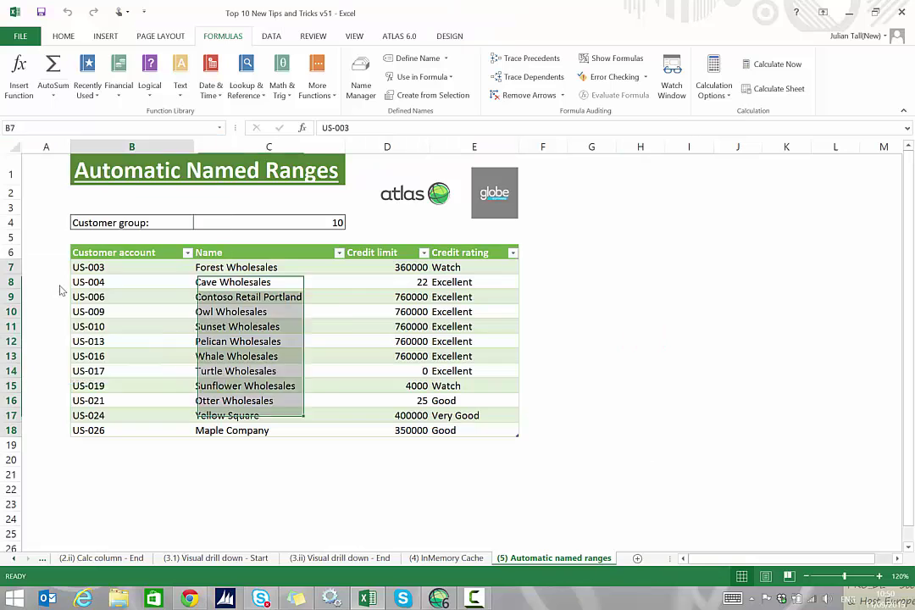
{"action": "left_click", "coordinate": [220, 128]}
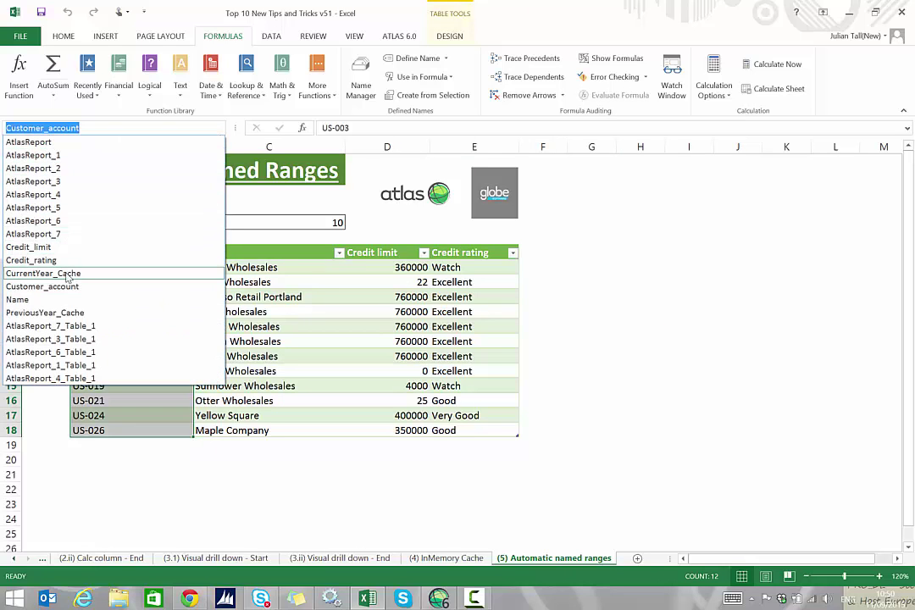
{"action": "left_click", "coordinate": [55, 247]}
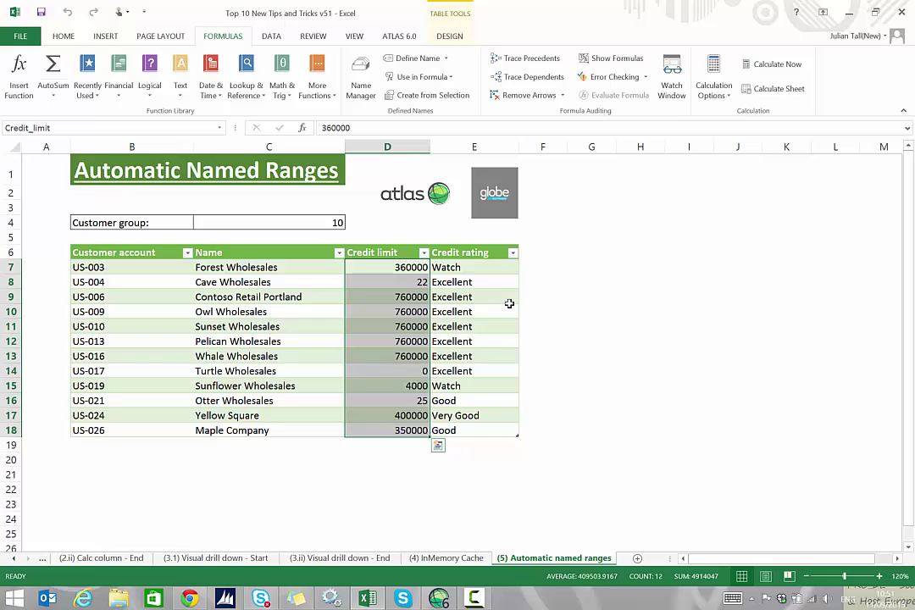
Set up a new Atlas upload of the Update existing records type, titled CustTable Update existing records
{"action": "left_click", "coordinate": [399, 36]}
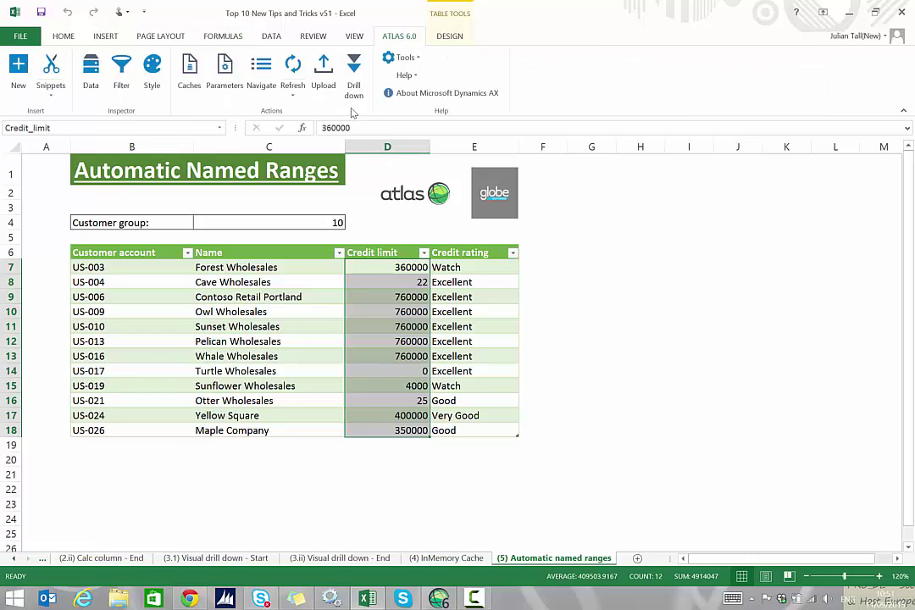
{"action": "left_click", "coordinate": [323, 72]}
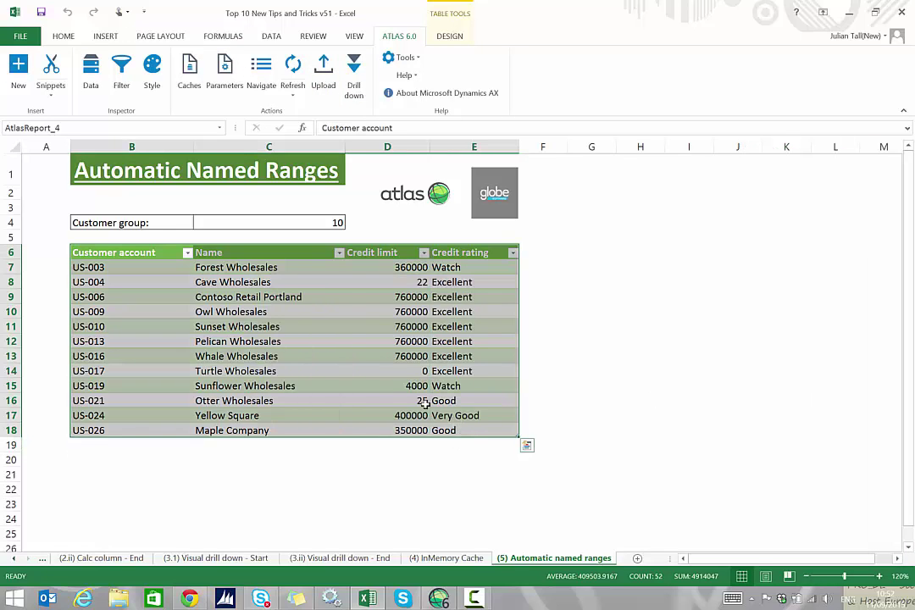
{"action": "left_click", "coordinate": [413, 341]}
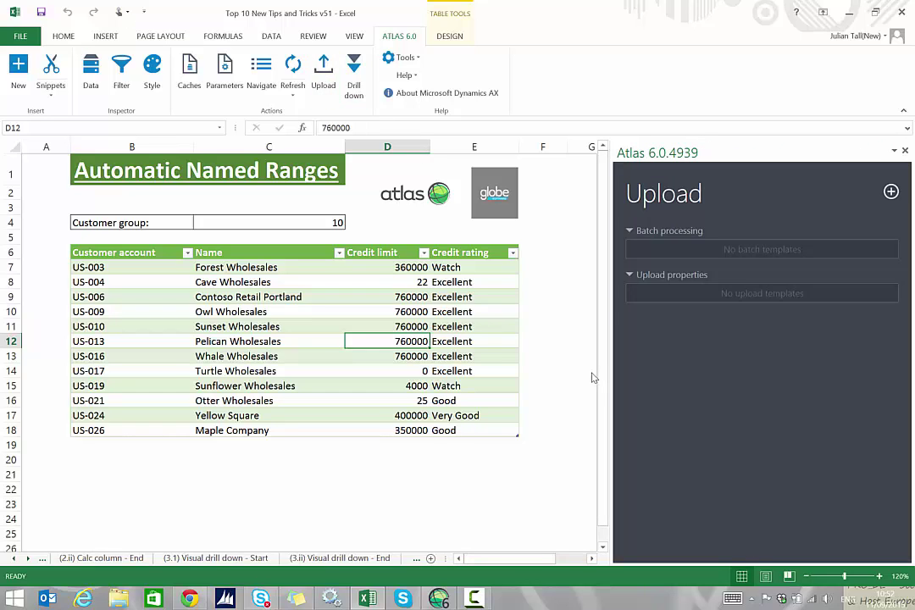
{"action": "left_click", "coordinate": [886, 192]}
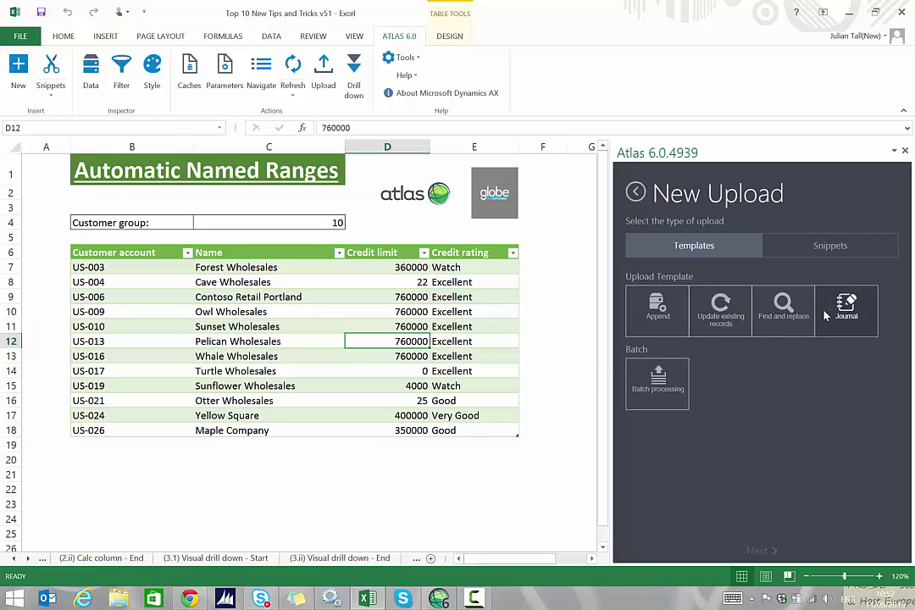
{"action": "left_click", "coordinate": [722, 320]}
{"action": "left_click", "coordinate": [722, 322]}
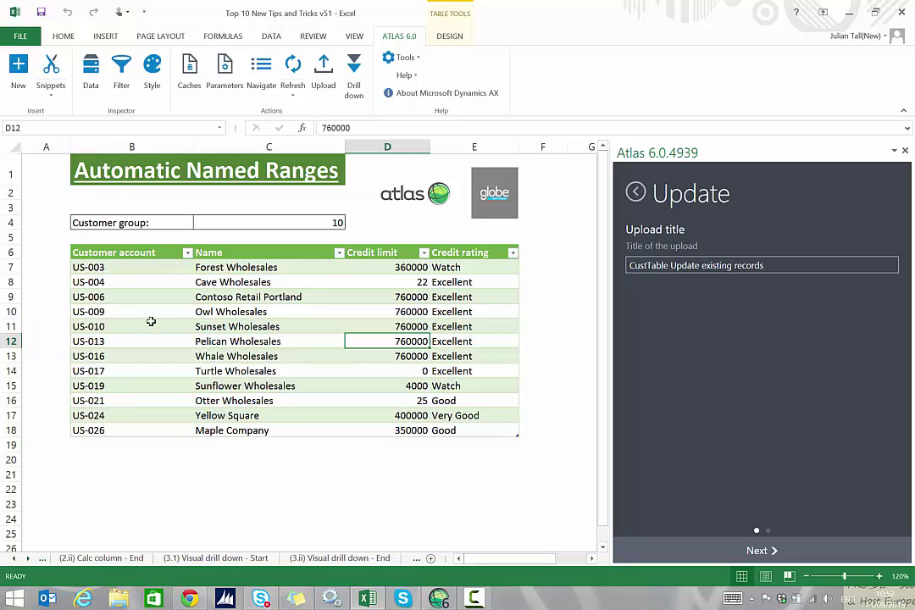
{"action": "left_click", "coordinate": [772, 551]}
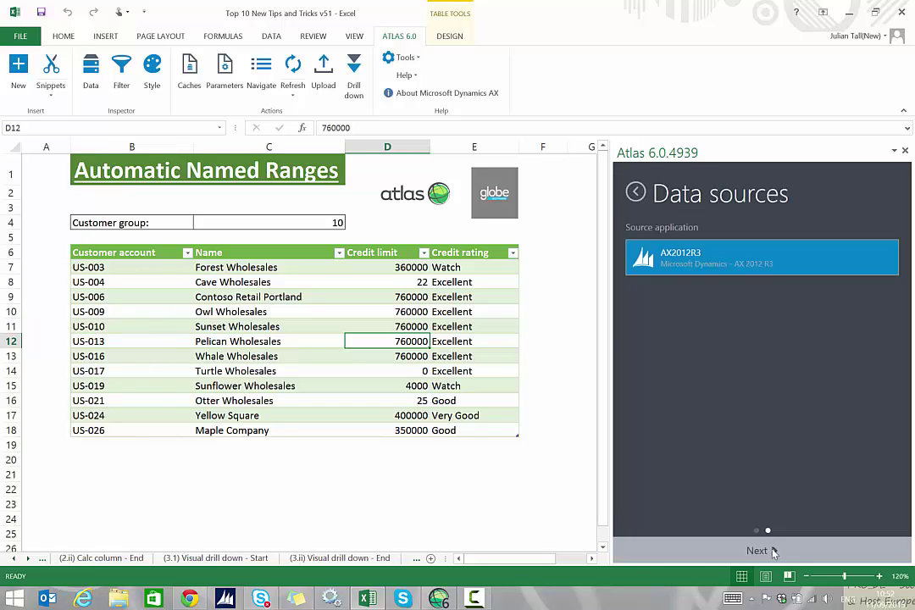
Base the upload on the CustTable table of AX2012R3 with the DataAreaId, AccountNum, CreditMax and CreditRating fields
{"action": "left_click", "coordinate": [716, 265]}
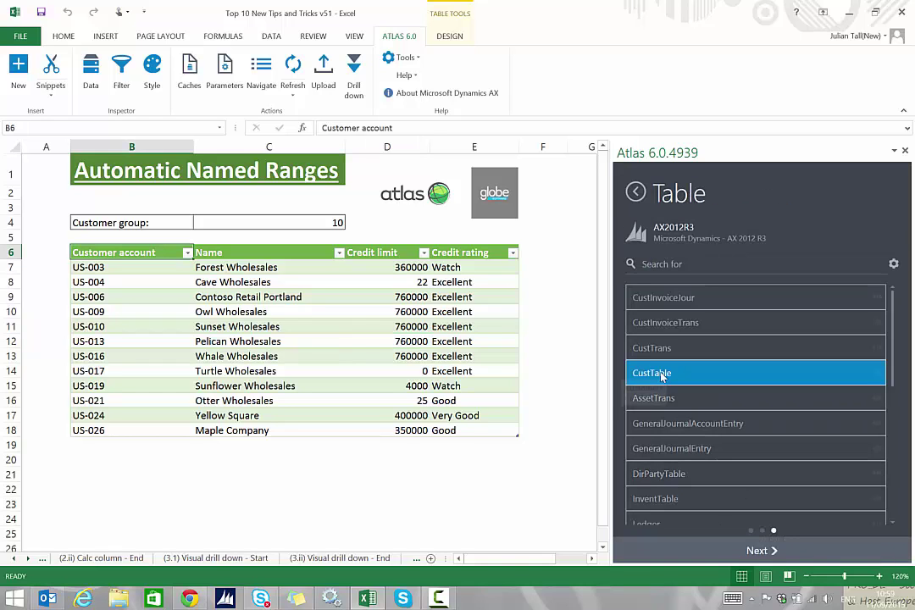
{"action": "left_click", "coordinate": [771, 550]}
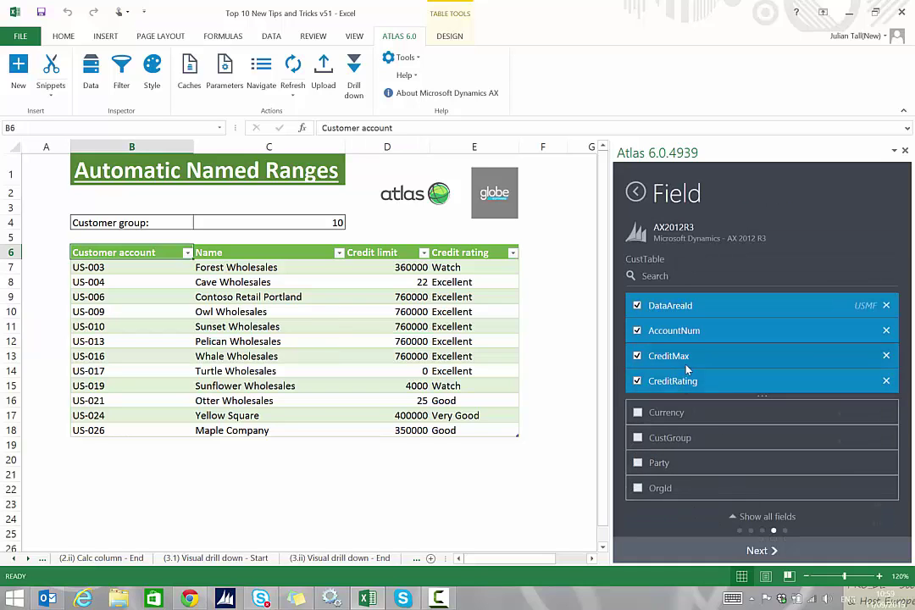
{"action": "left_click", "coordinate": [772, 552]}
{"action": "left_click", "coordinate": [785, 552]}
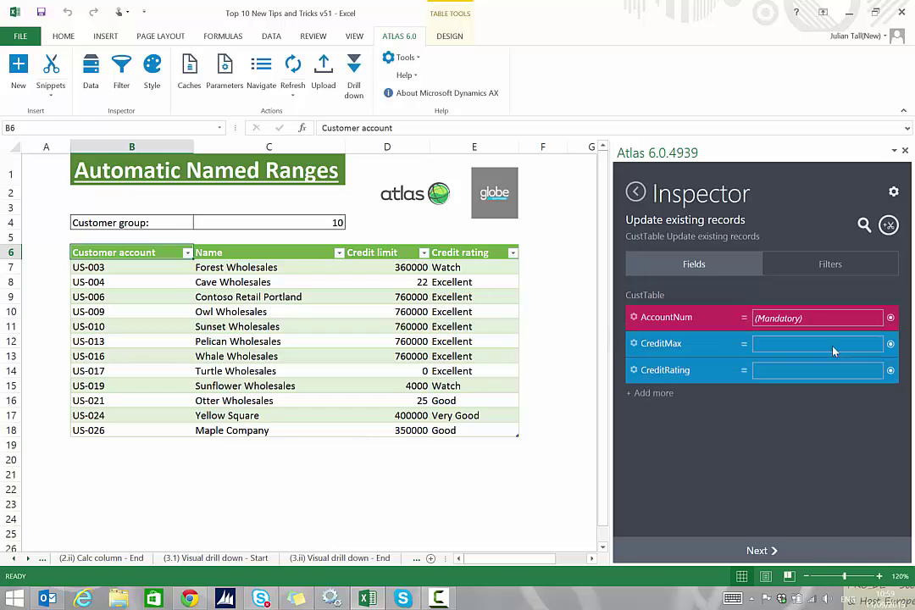
Try mapping the AccountNum field to the cell range $B$7:$B$18, and clear the reference again
{"action": "left_click", "coordinate": [890, 318]}
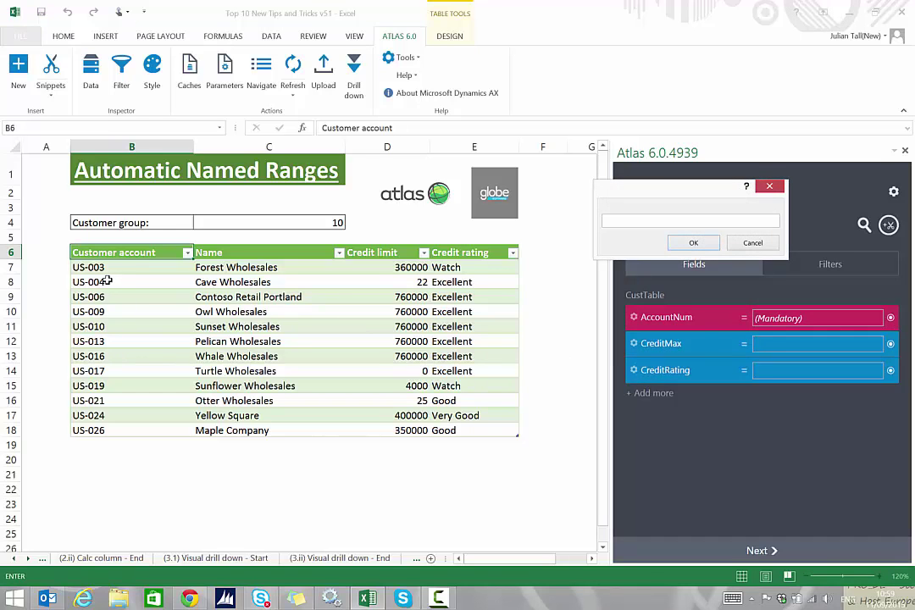
{"action": "left_click_drag", "start_coordinate": [100, 269], "coordinate": [117, 431]}
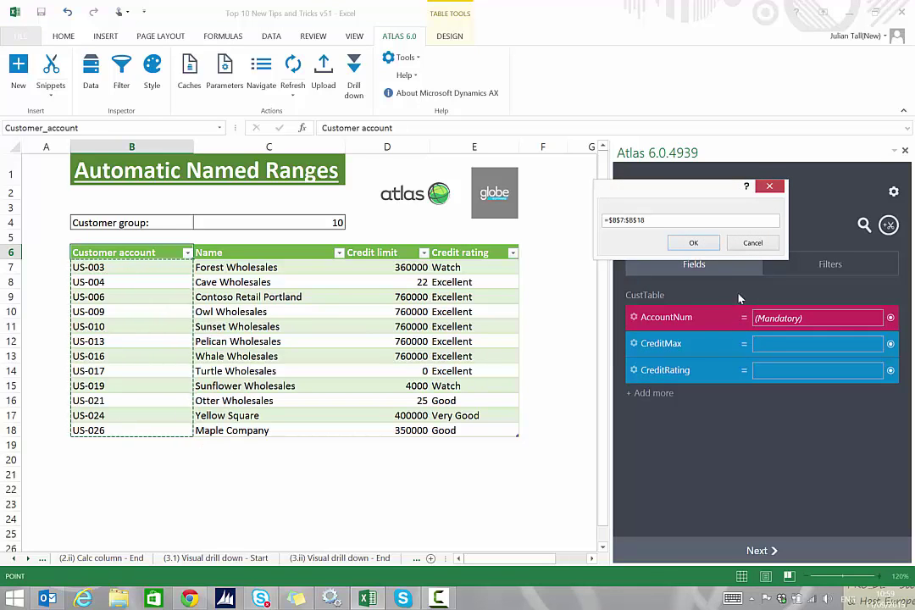
{"action": "left_click", "coordinate": [693, 243]}
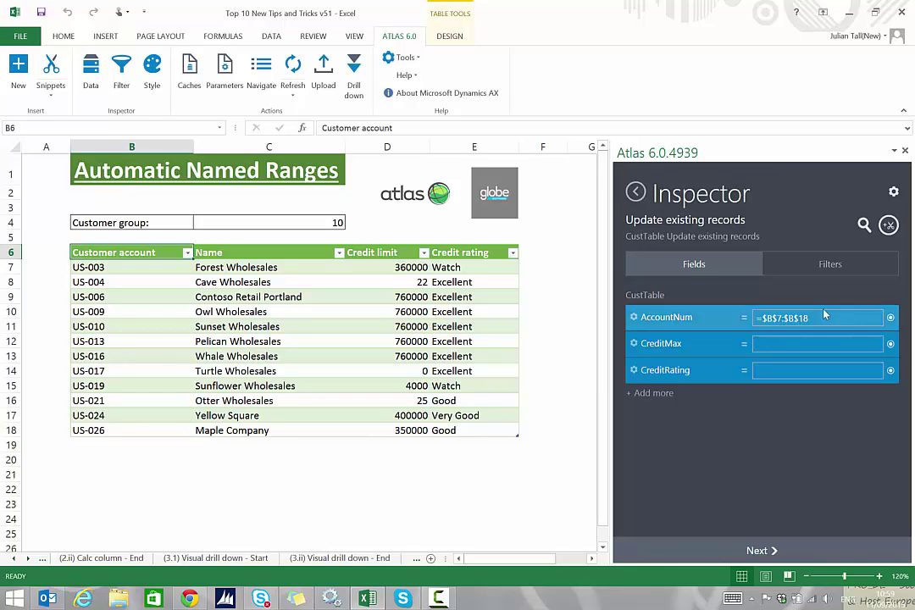
{"action": "left_click_drag", "start_coordinate": [825, 317], "coordinate": [752, 322]}
{"action": "key", "text": "Delete"}
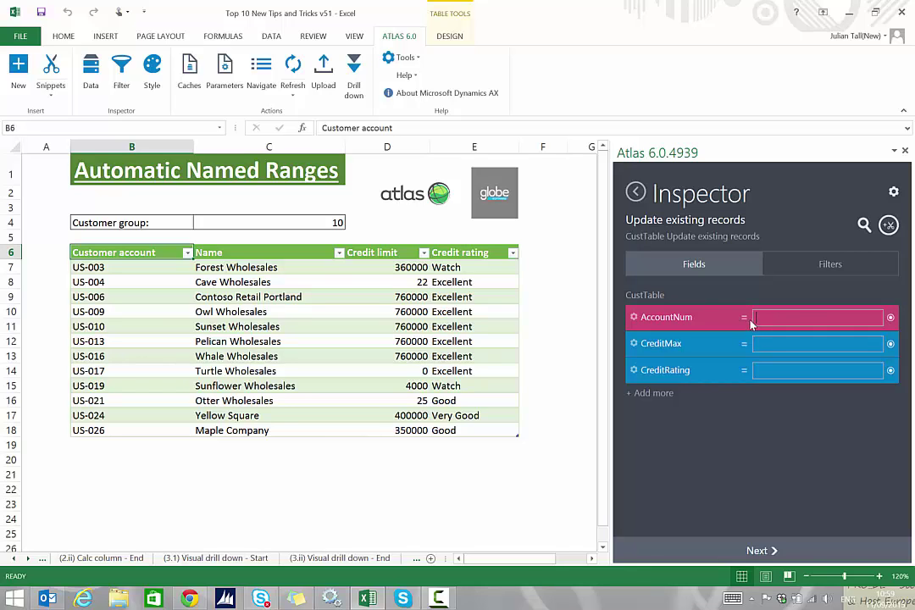
Map the mandatory AccountNum field of the upload to the Customer_account named range
{"action": "left_click", "coordinate": [745, 319]}
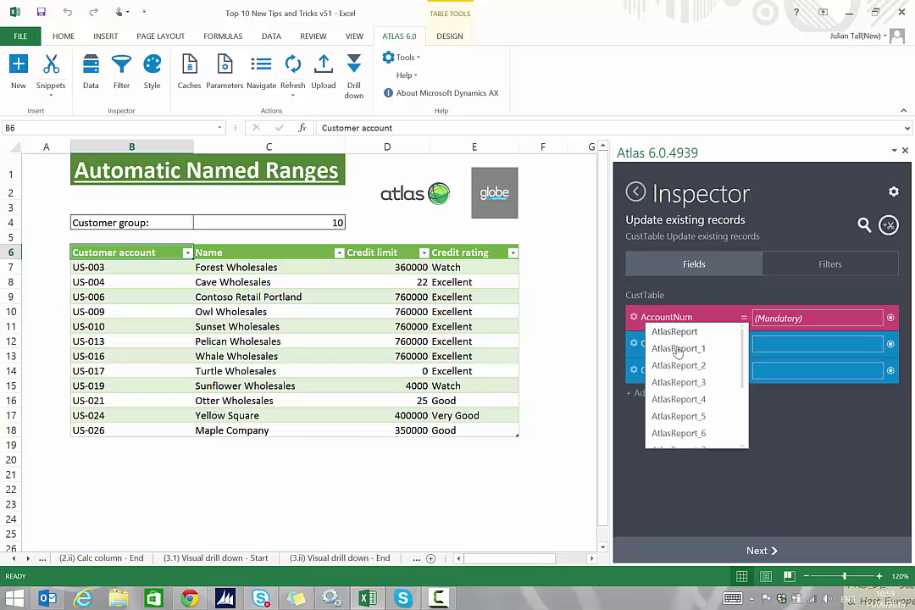
{"action": "left_click", "coordinate": [219, 128]}
{"action": "left_click", "coordinate": [220, 128]}
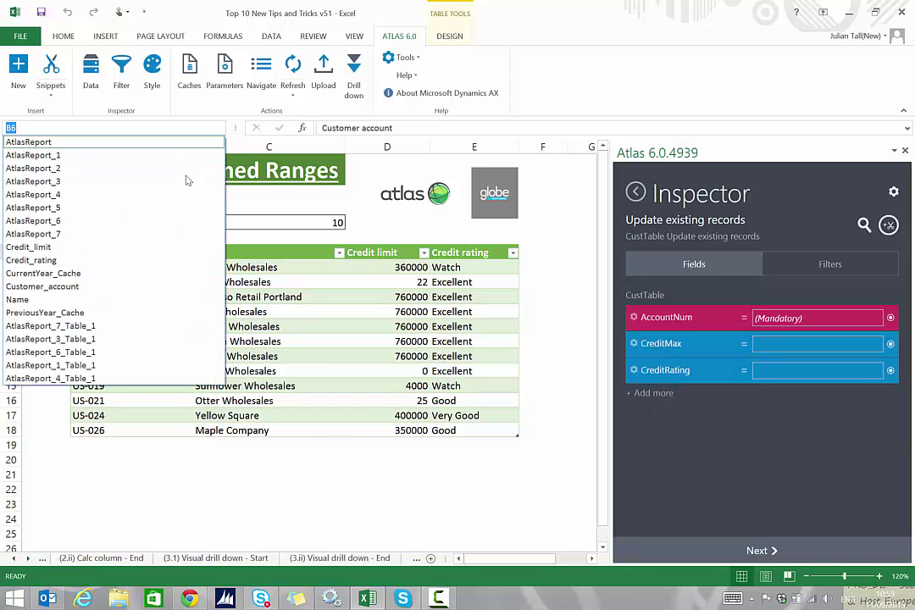
{"action": "left_click", "coordinate": [743, 324]}
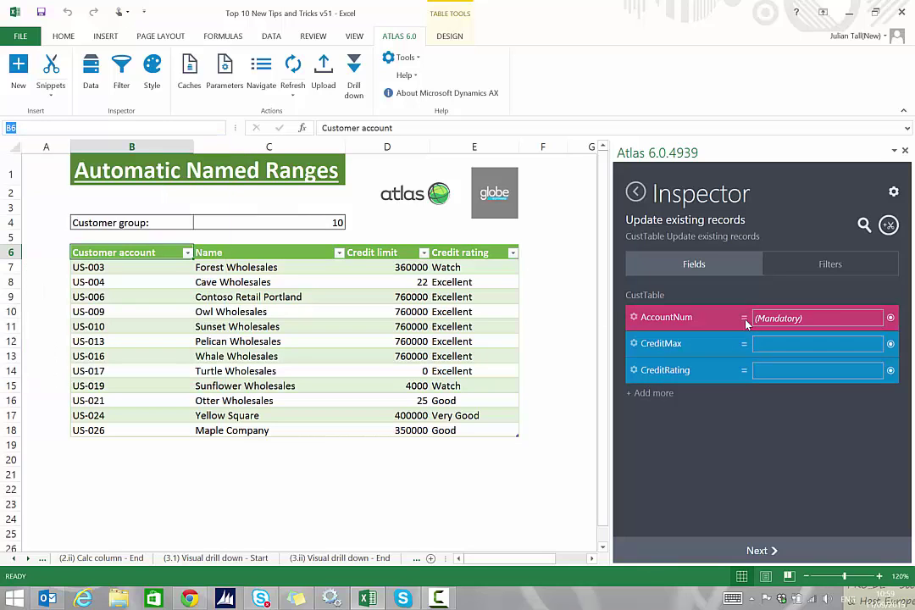
{"action": "left_click", "coordinate": [744, 318]}
{"action": "left_click_drag", "start_coordinate": [741, 347], "coordinate": [729, 400]}
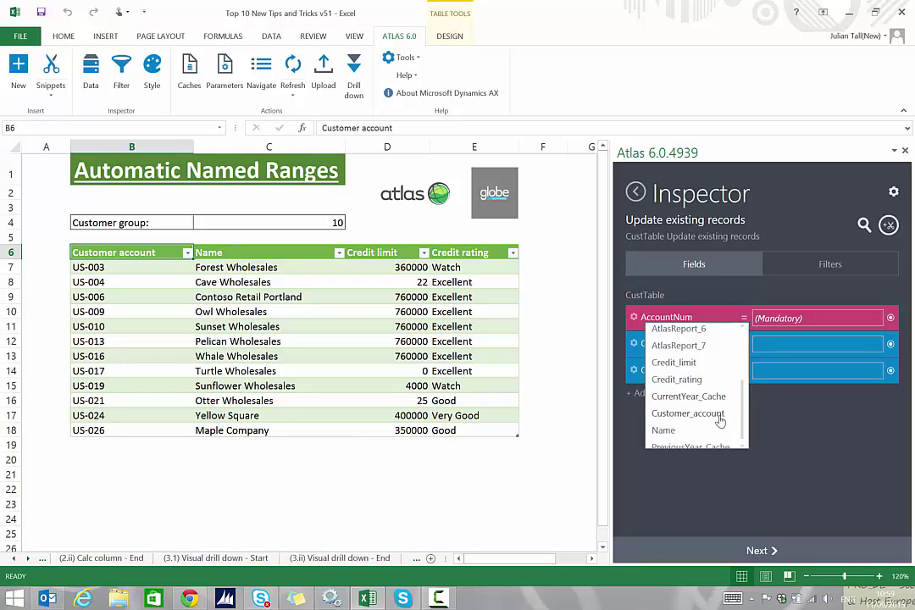
{"action": "left_click", "coordinate": [716, 413]}
Map the CreditRating field to the Credit_rating named range and the CreditMax field to Credit_limit
{"action": "left_click", "coordinate": [754, 370]}
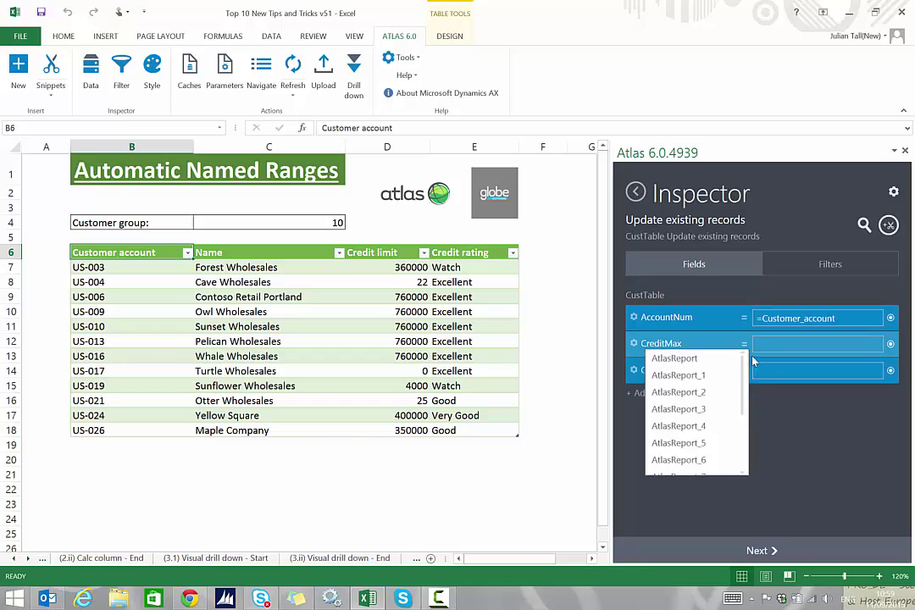
{"action": "scroll", "coordinate": [746, 423], "scroll_direction": "down", "scroll_amount": 5}
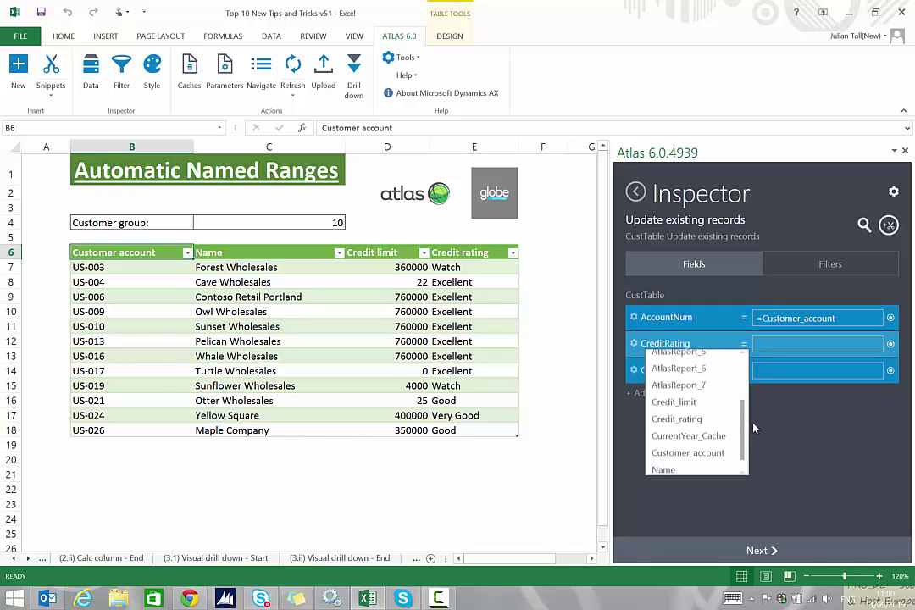
{"action": "left_click", "coordinate": [704, 419]}
{"action": "left_click", "coordinate": [755, 370]}
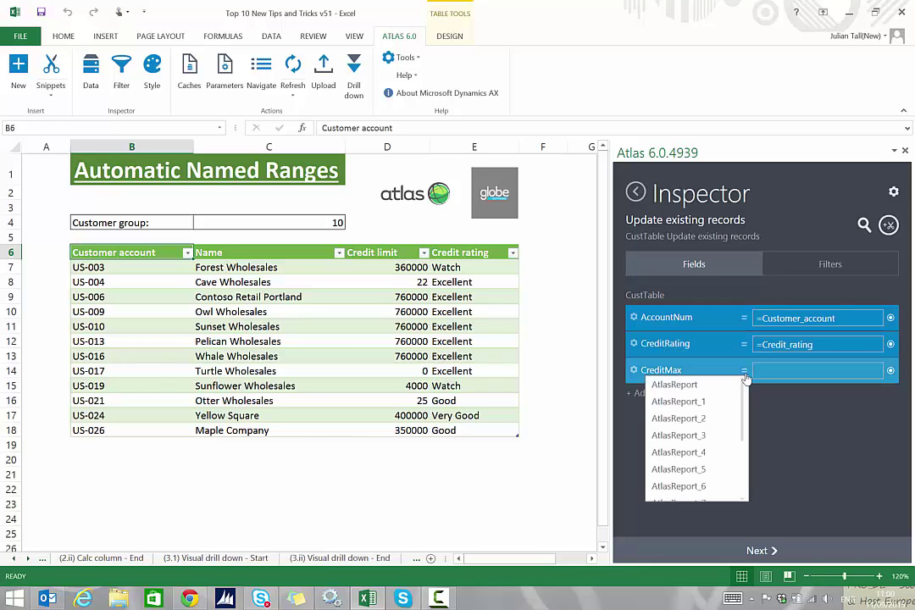
{"action": "scroll", "coordinate": [744, 426], "scroll_direction": "down", "scroll_amount": 3}
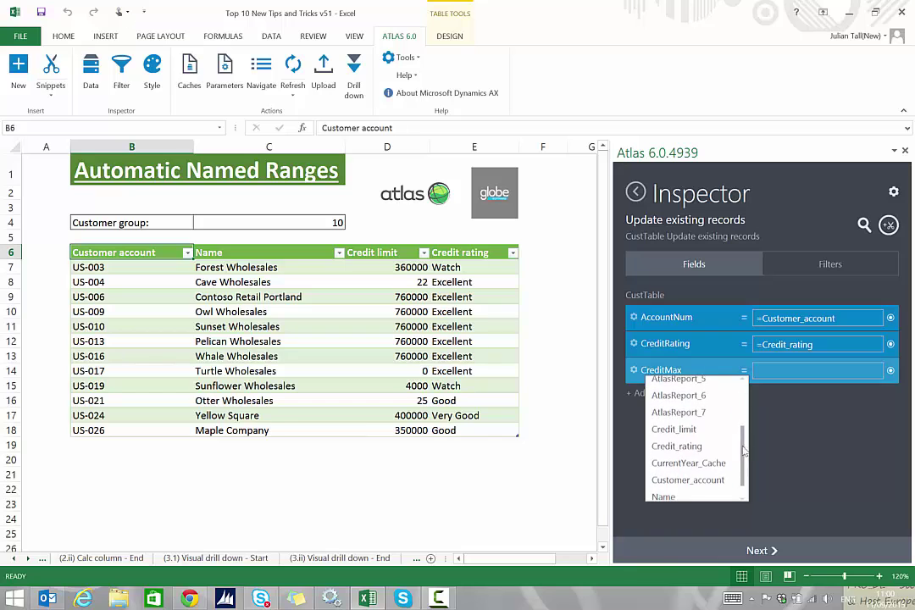
{"action": "left_click", "coordinate": [687, 431]}
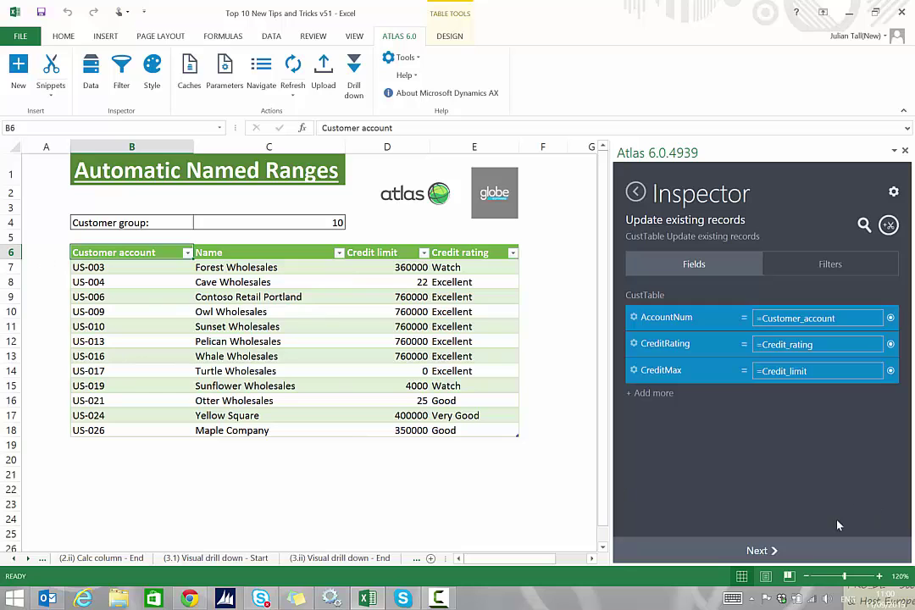
Run the CustTable update of existing records and leave its results page
{"action": "left_click", "coordinate": [774, 552]}
{"action": "left_click", "coordinate": [785, 553]}
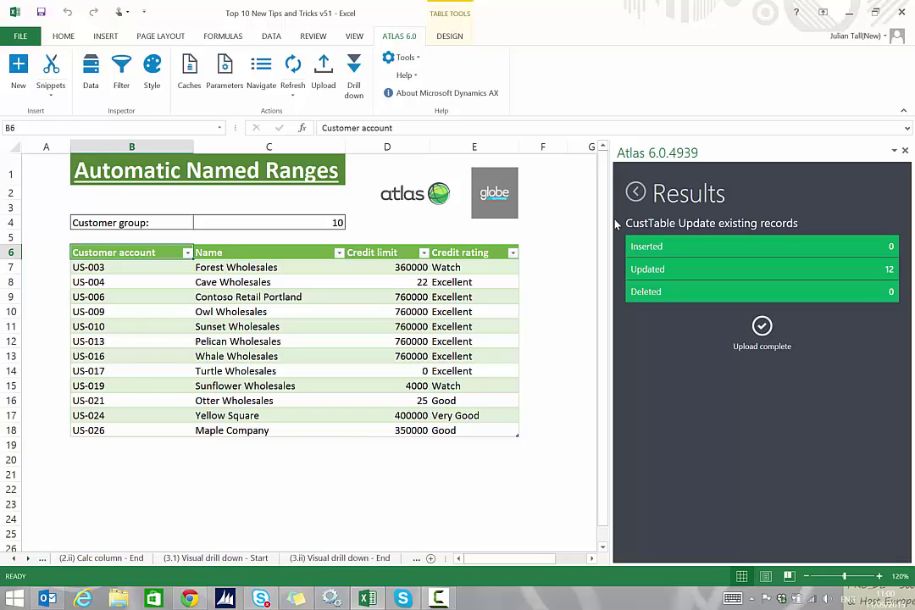
{"action": "left_click", "coordinate": [635, 191]}
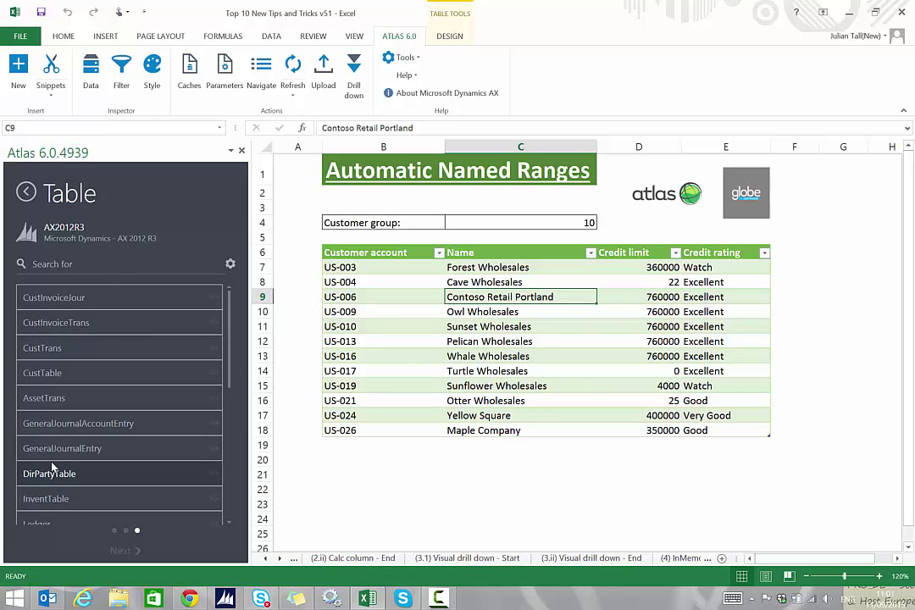
Check which Atlas data source list files can be loaded for the table selection, without loading one
{"action": "left_click", "coordinate": [229, 266]}
{"action": "left_click", "coordinate": [191, 280]}
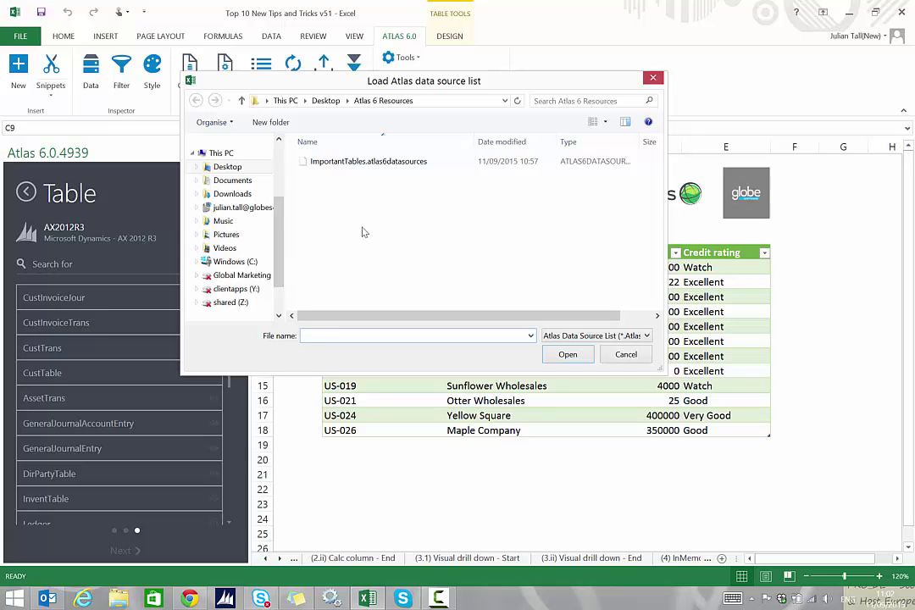
{"action": "left_click", "coordinate": [623, 354]}
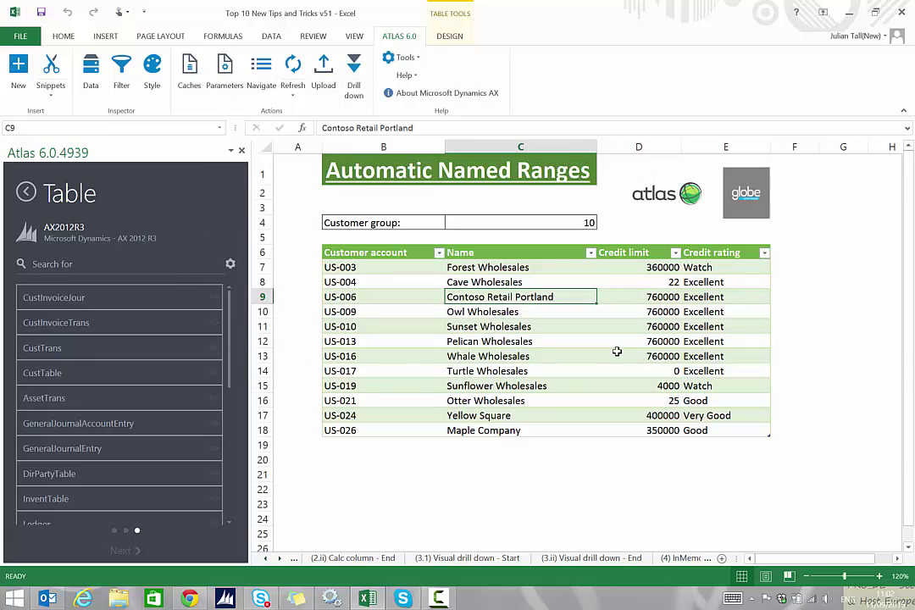